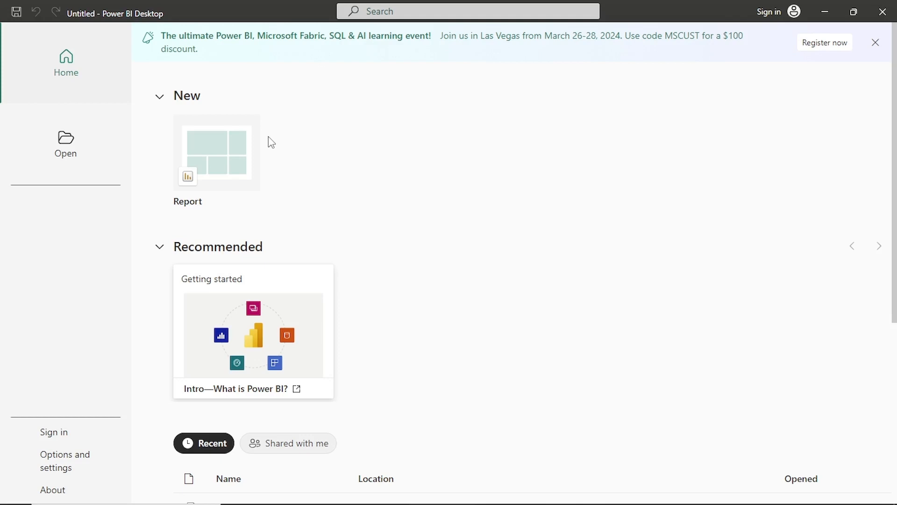
# - Create a blank report and connect to a Text/CSV file as its data source
pyautogui.click(209, 157)
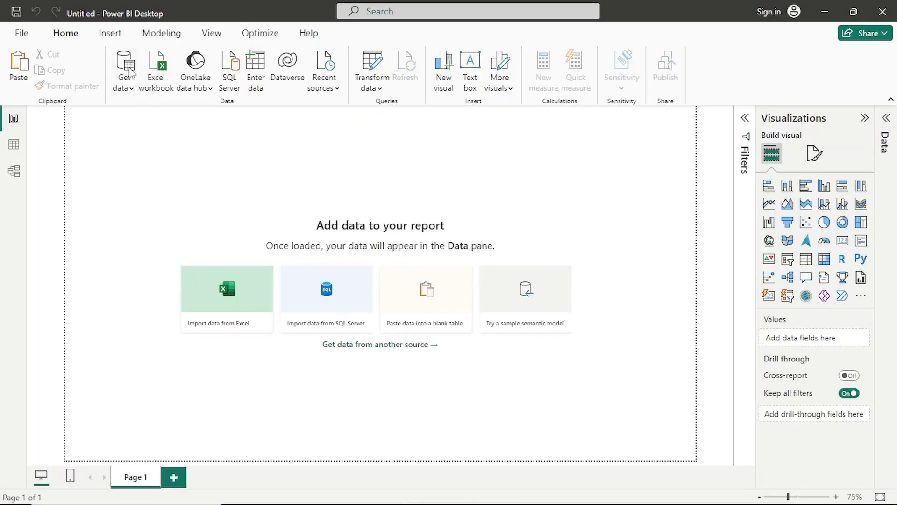
pyautogui.click(129, 68)
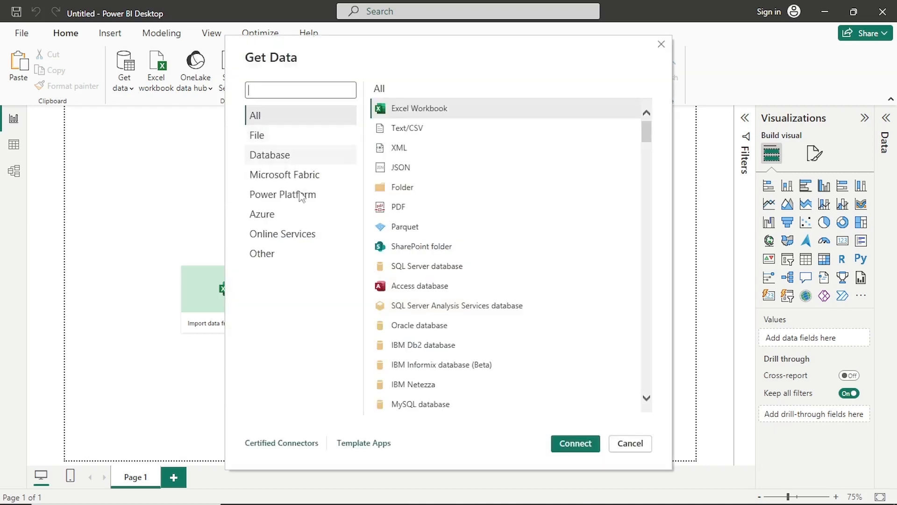
pyautogui.click(417, 132)
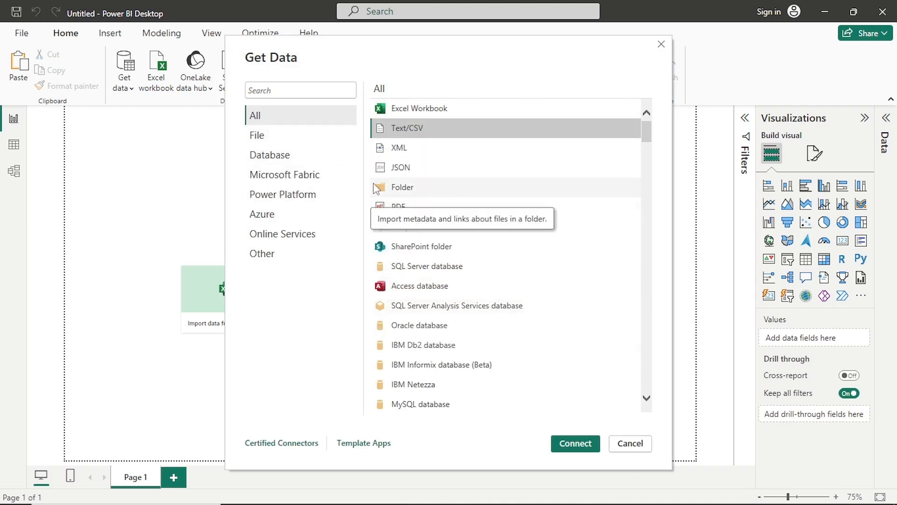
pyautogui.click(575, 443)
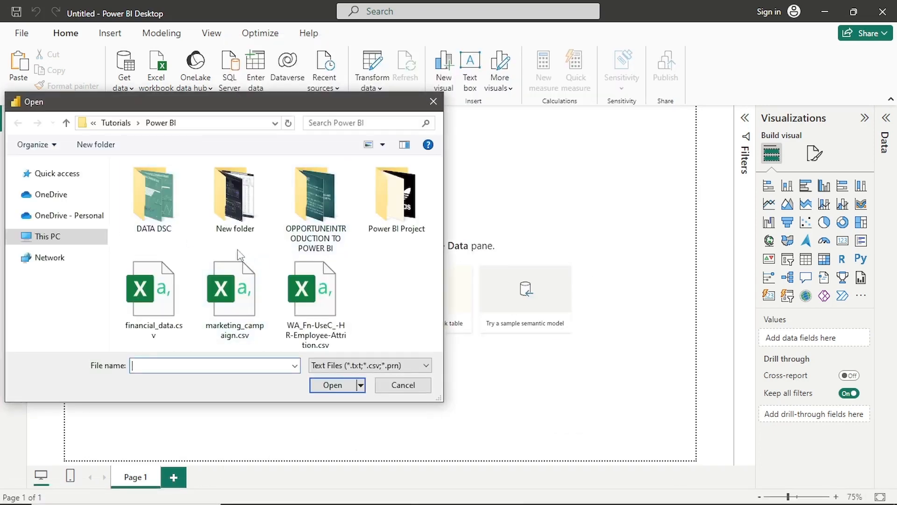
# - Choose financial_data.csv as the source and open its data for transformation in Power Query
pyautogui.click(172, 307)
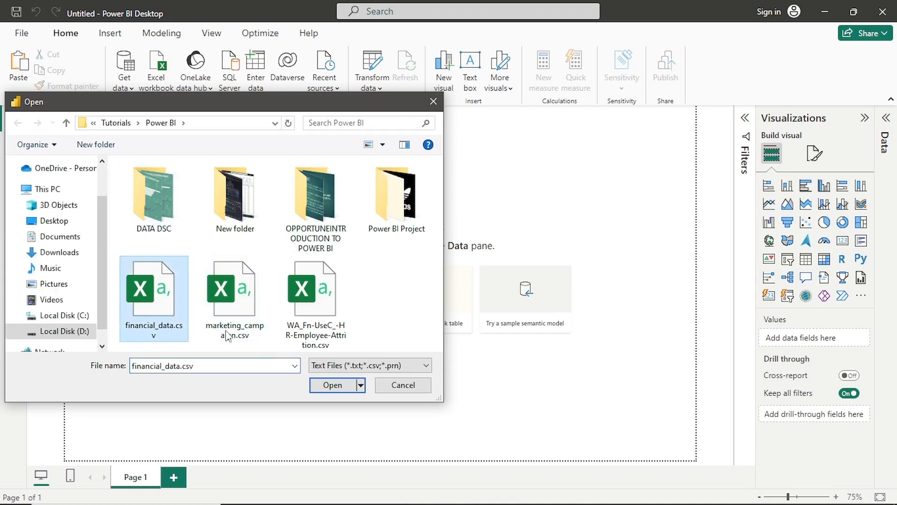
pyautogui.click(330, 387)
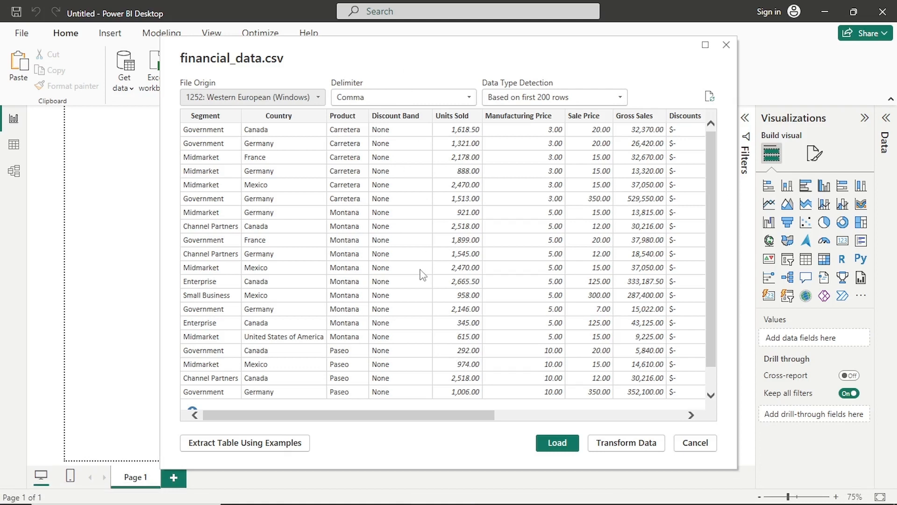
pyautogui.click(610, 446)
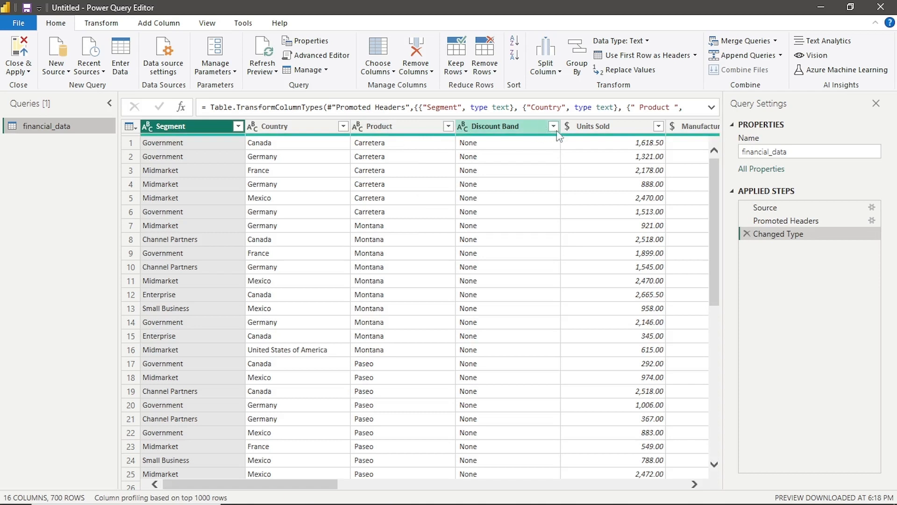
# - Look through the table's columns and apply a filter on the Discounts column with all values kept selected
pyautogui.moveTo(341, 486); pyautogui.dragTo(725, 465)
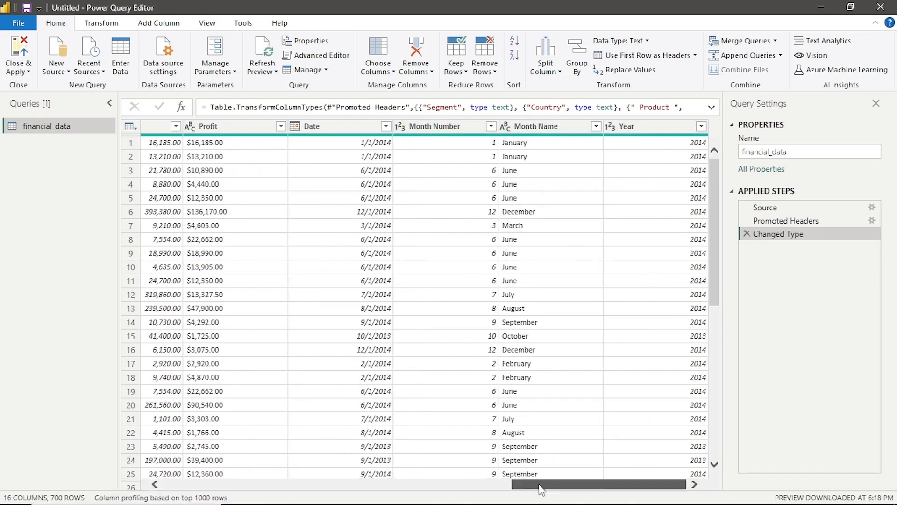
pyautogui.moveTo(541, 488); pyautogui.dragTo(246, 497)
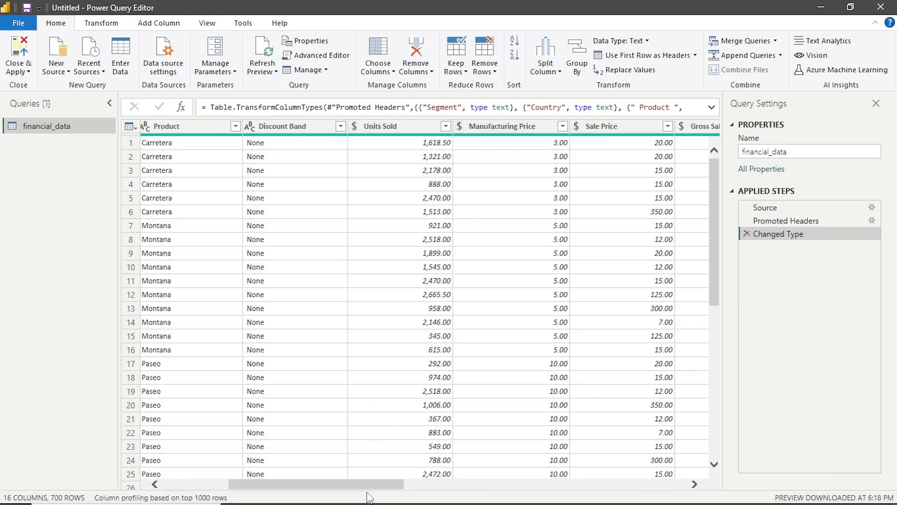
pyautogui.moveTo(365, 484); pyautogui.dragTo(495, 475)
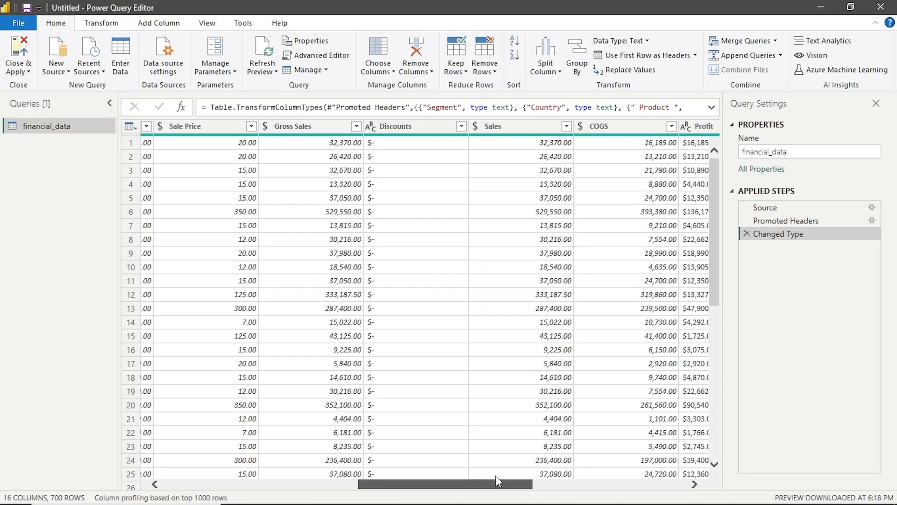
pyautogui.moveTo(495, 476); pyautogui.dragTo(482, 477)
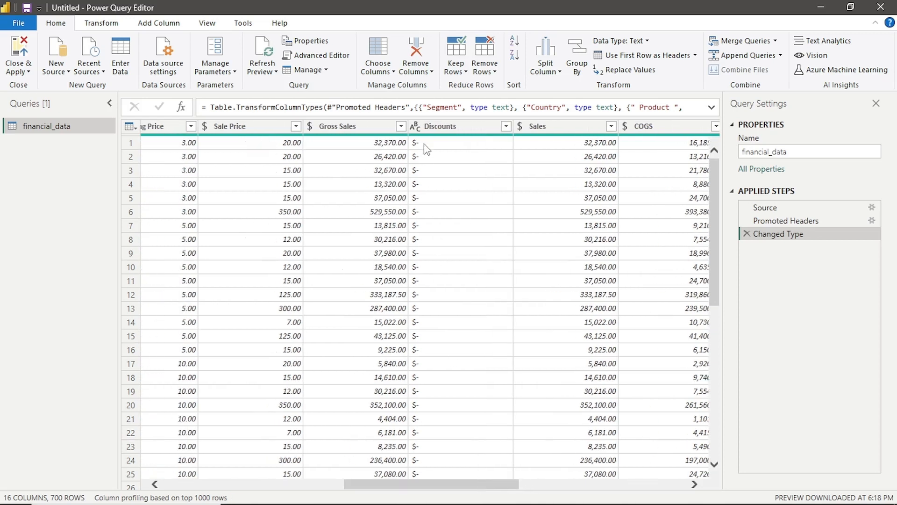
pyautogui.click(415, 127)
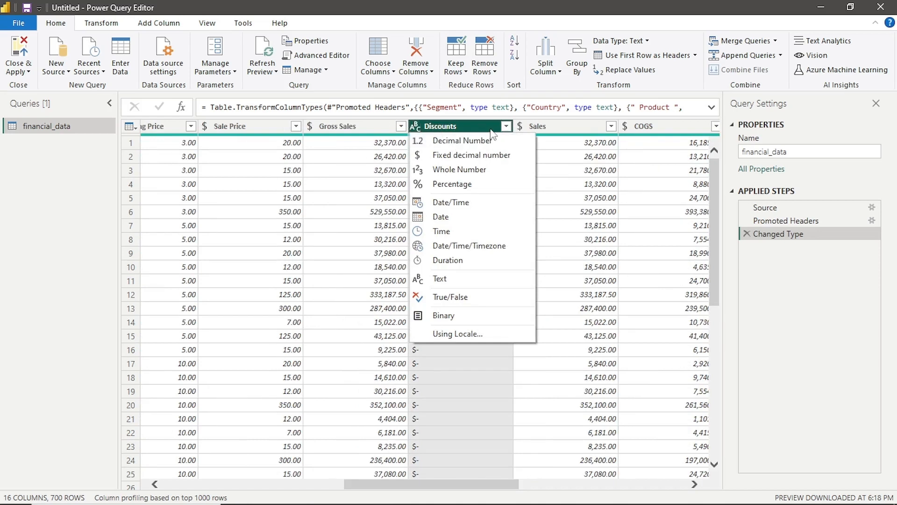
pyautogui.click(507, 128)
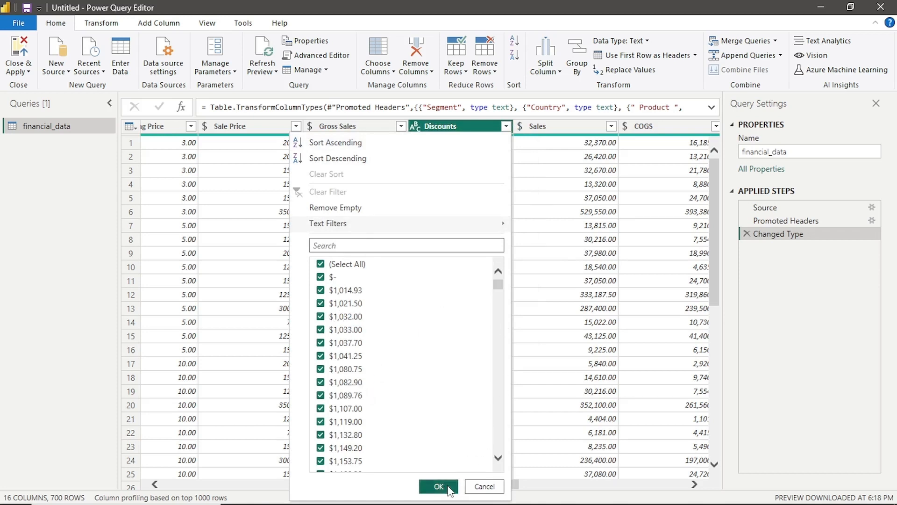
pyautogui.click(439, 487)
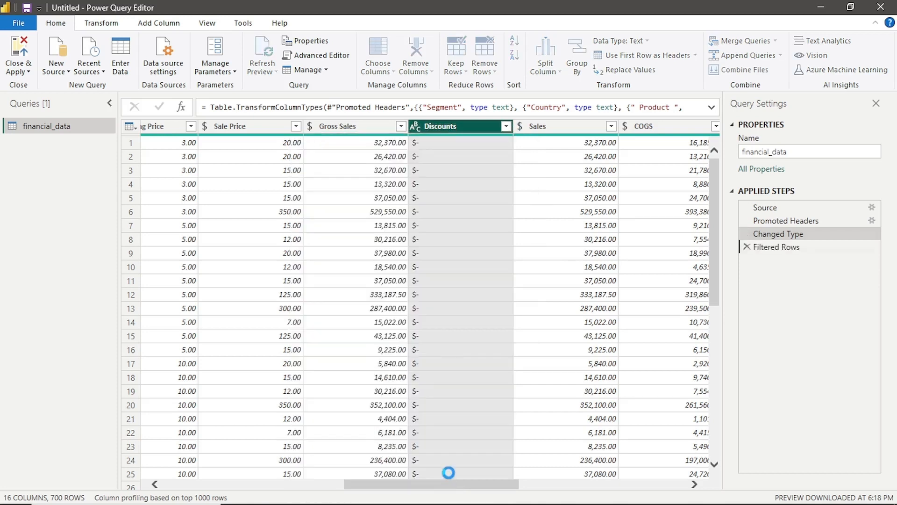
# - Replace "$-" with 0 in the Discounts column and change its data type to Fixed decimal number
pyautogui.rightClick(439, 126)
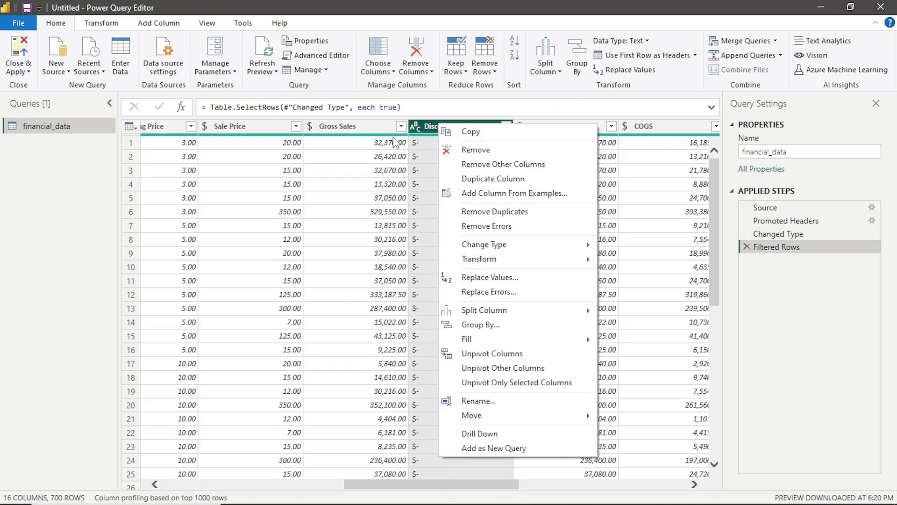
pyautogui.click(419, 225)
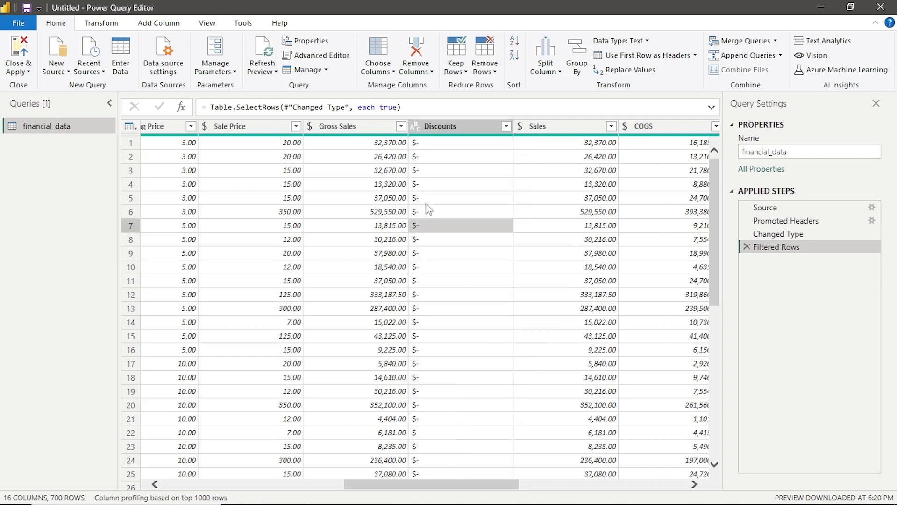
pyautogui.rightClick(508, 129)
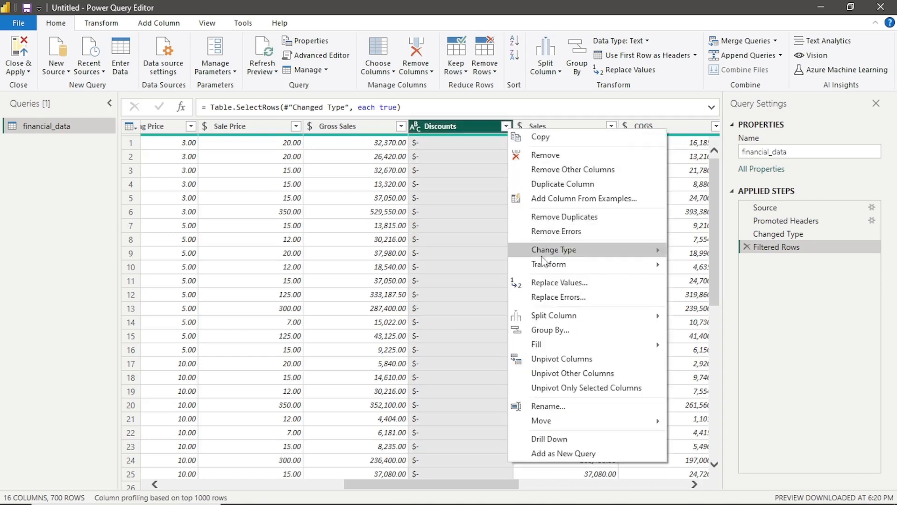
pyautogui.click(544, 282)
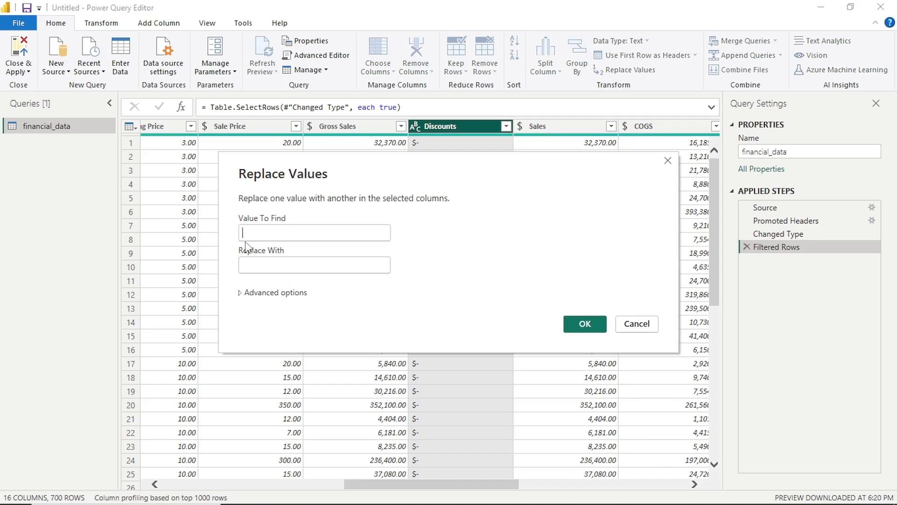
pyautogui.write('$-')
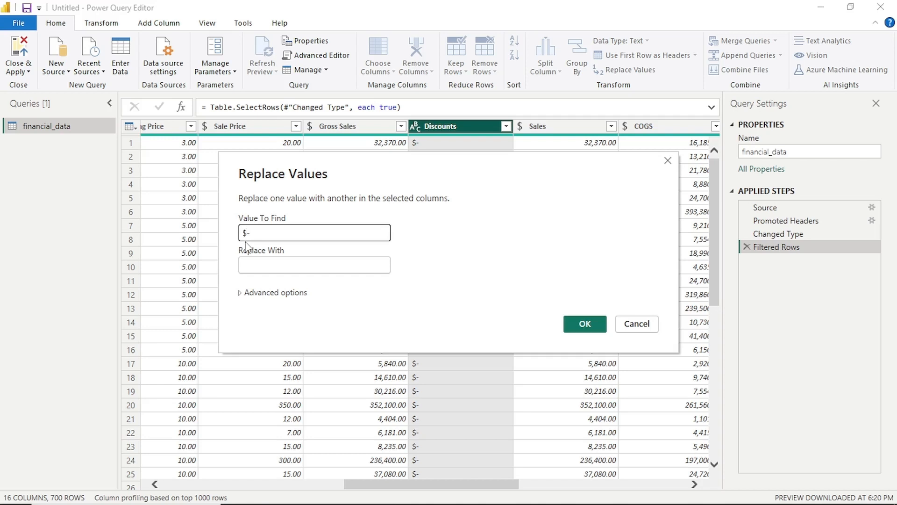
pyautogui.press('Tab')
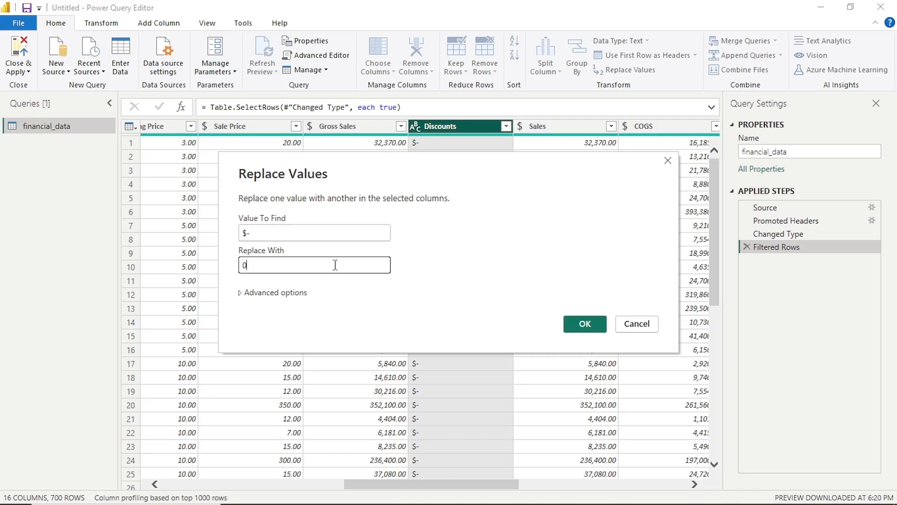
pyautogui.click(585, 324)
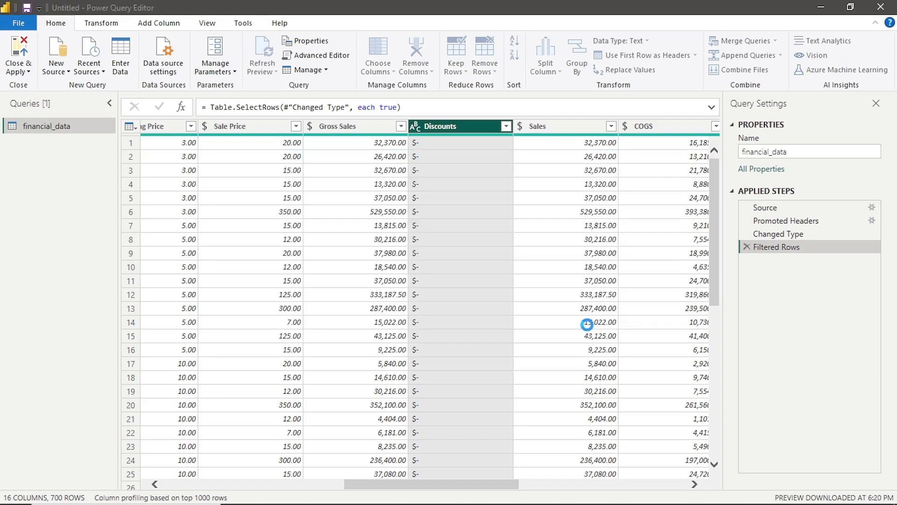
pyautogui.click(415, 127)
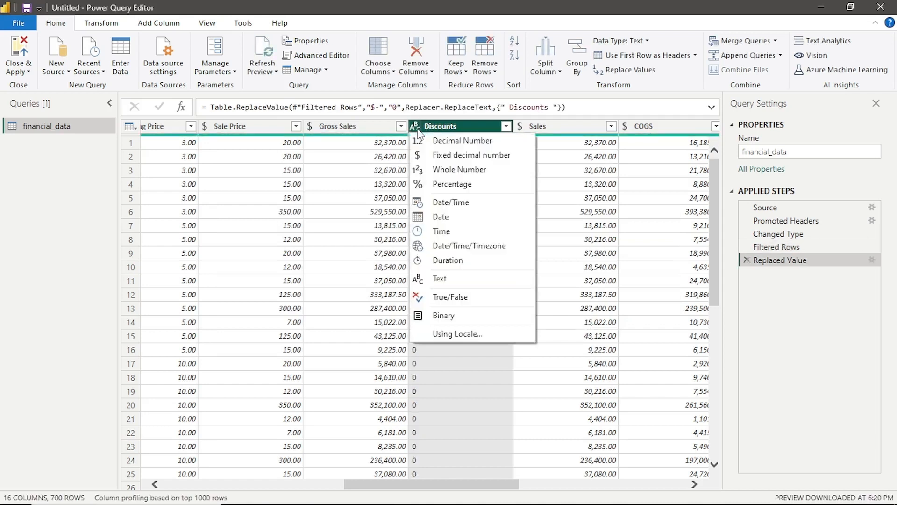
pyautogui.click(439, 159)
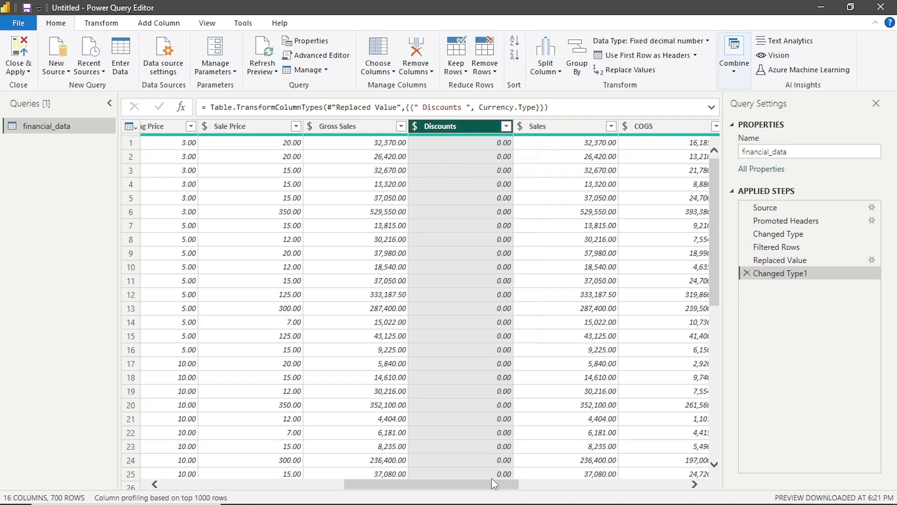
# - Replace "$-" with 0 in the Profit column
pyautogui.moveTo(493, 482); pyautogui.dragTo(585, 484)
pyautogui.click(435, 125)
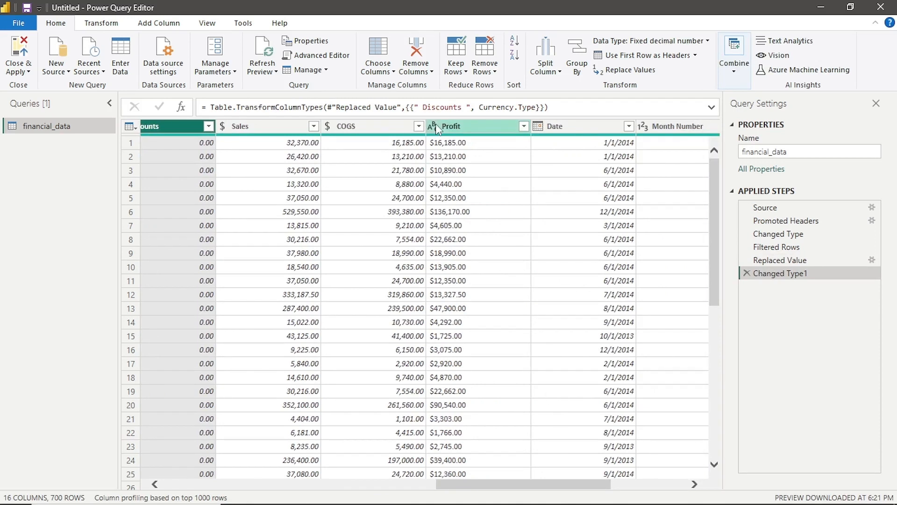
pyautogui.click(435, 125)
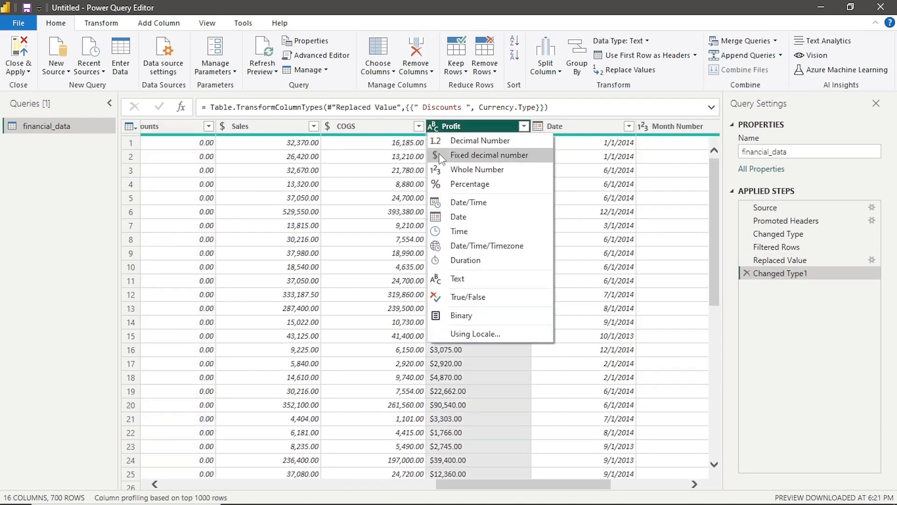
pyautogui.rightClick(508, 123)
pyautogui.click(541, 277)
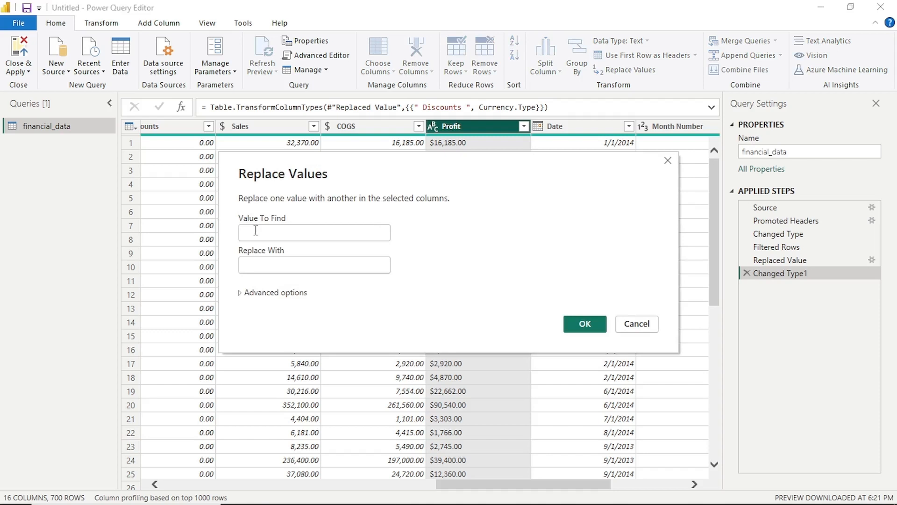
pyautogui.click(256, 230)
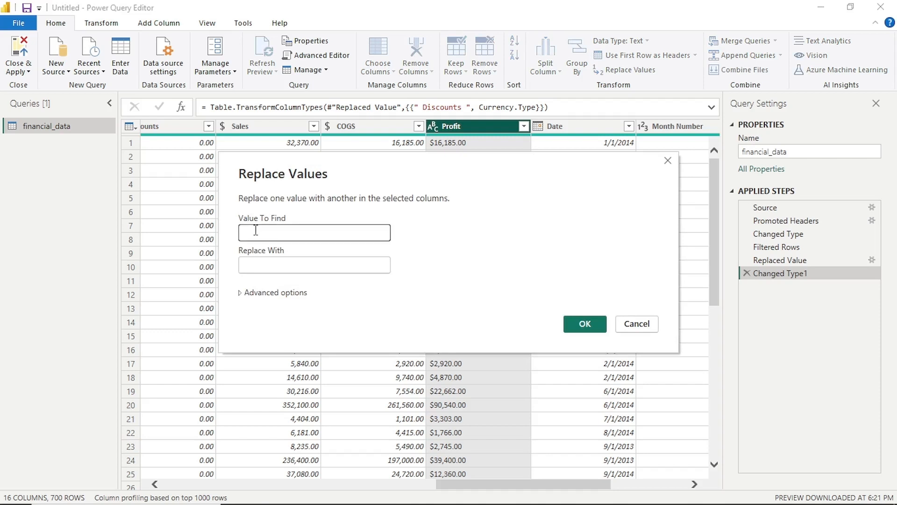
pyautogui.write('$-')
pyautogui.press('Tab')
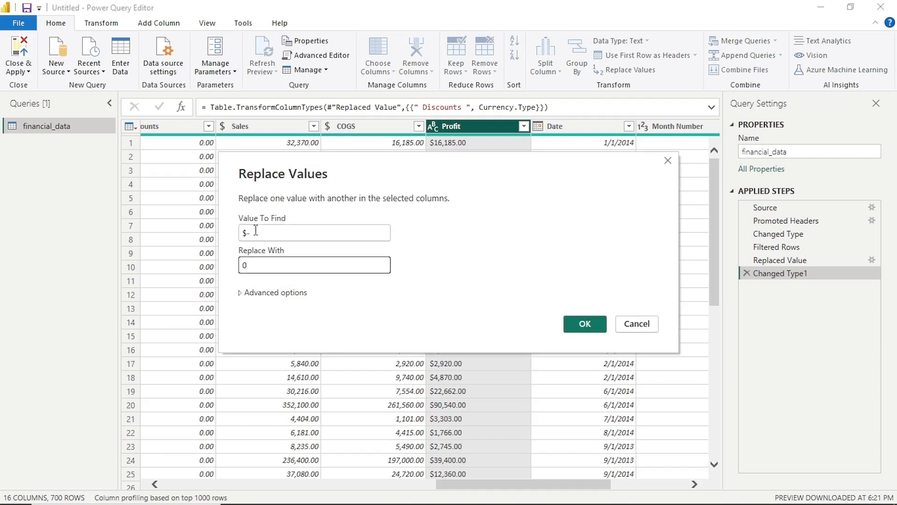
pyautogui.press('Return')
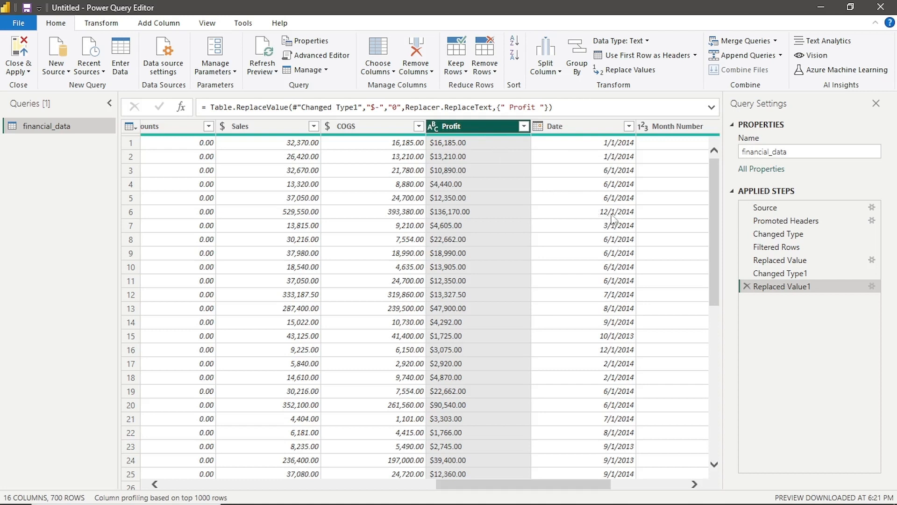
# - Change the Date column's type using locale, with data type Date and locale English (United Kingdom)
pyautogui.click(538, 126)
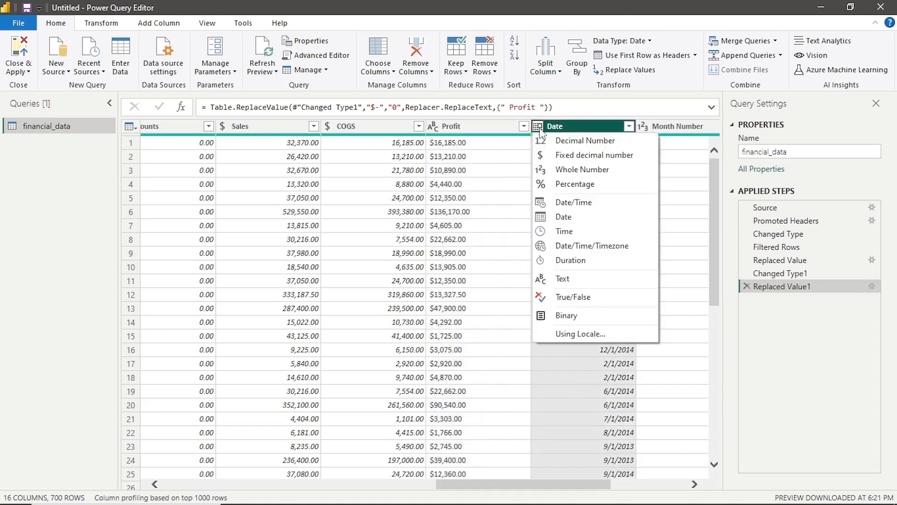
pyautogui.click(581, 334)
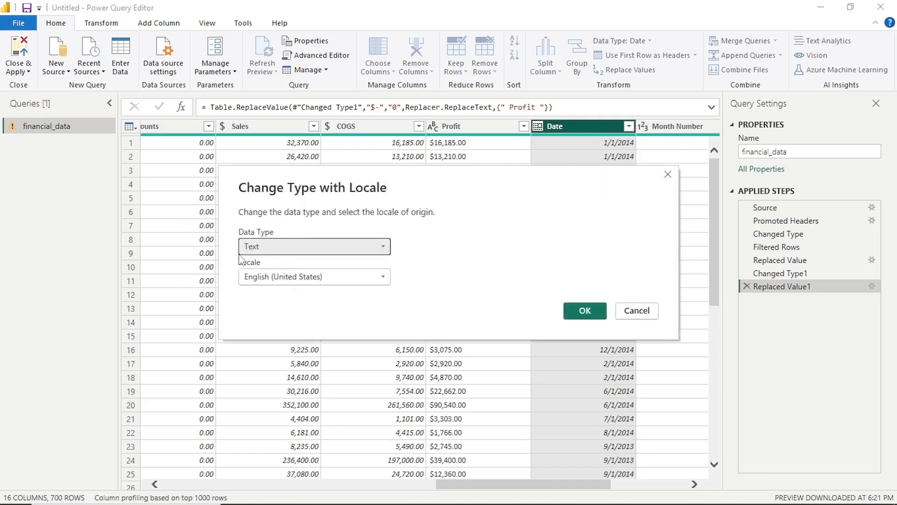
pyautogui.click(297, 252)
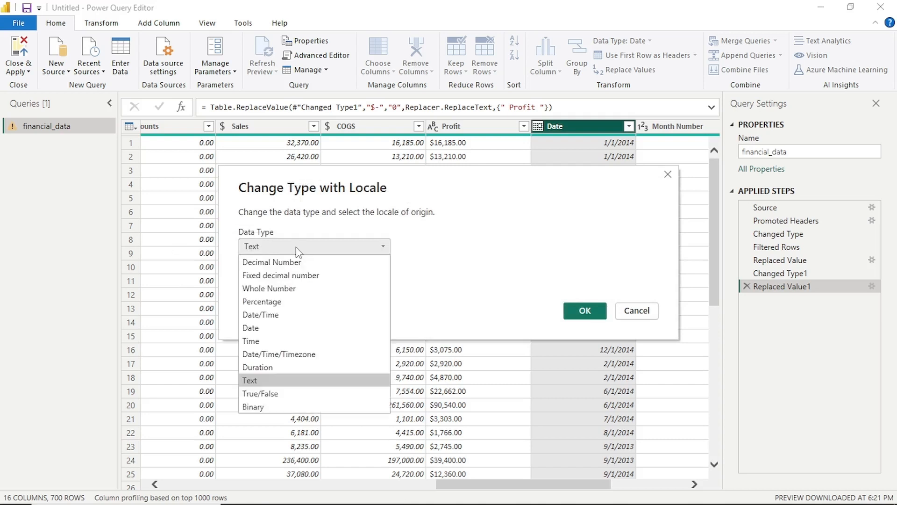
pyautogui.click(270, 327)
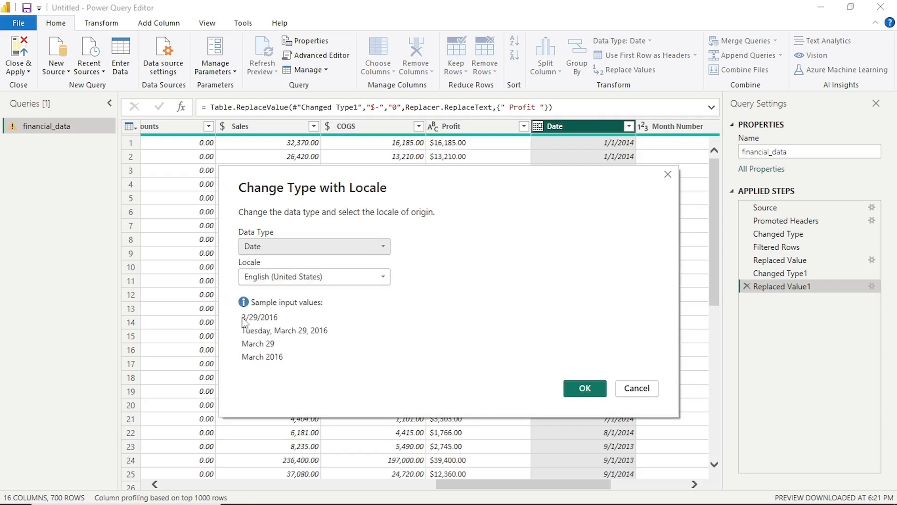
pyautogui.click(268, 281)
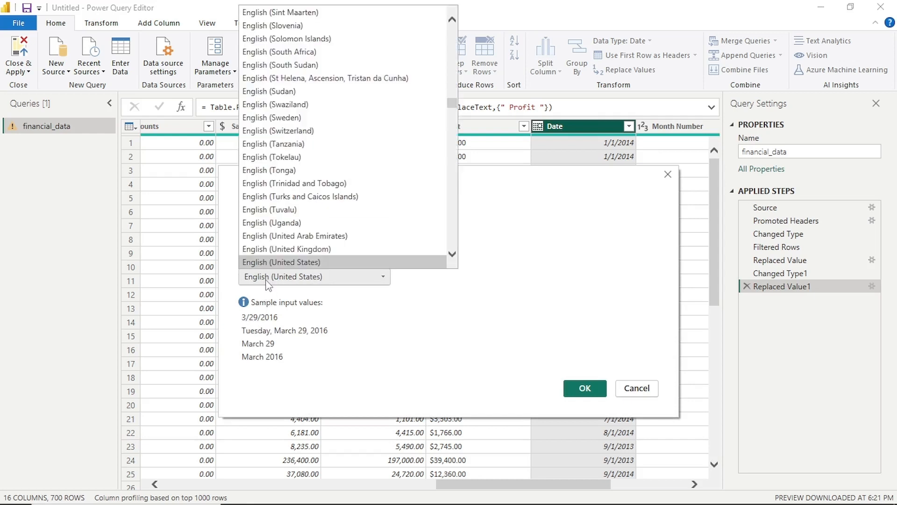
pyautogui.click(274, 250)
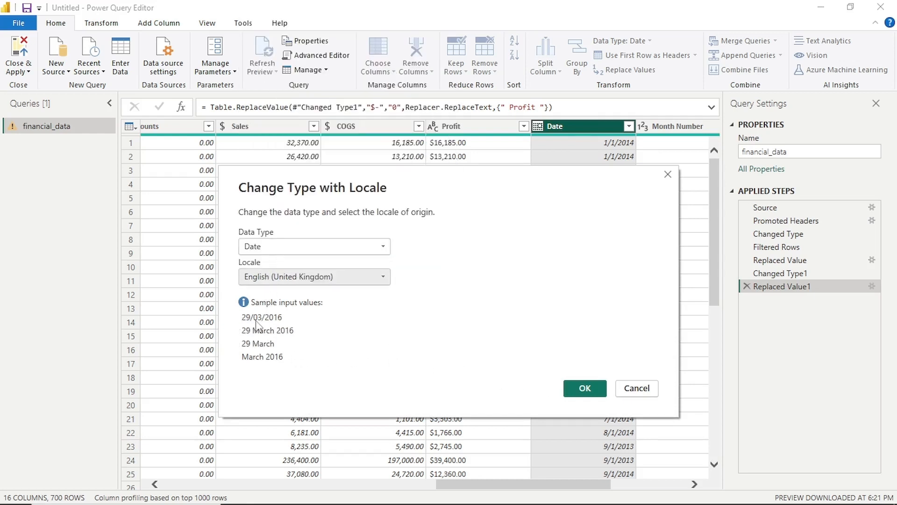
pyautogui.click(579, 387)
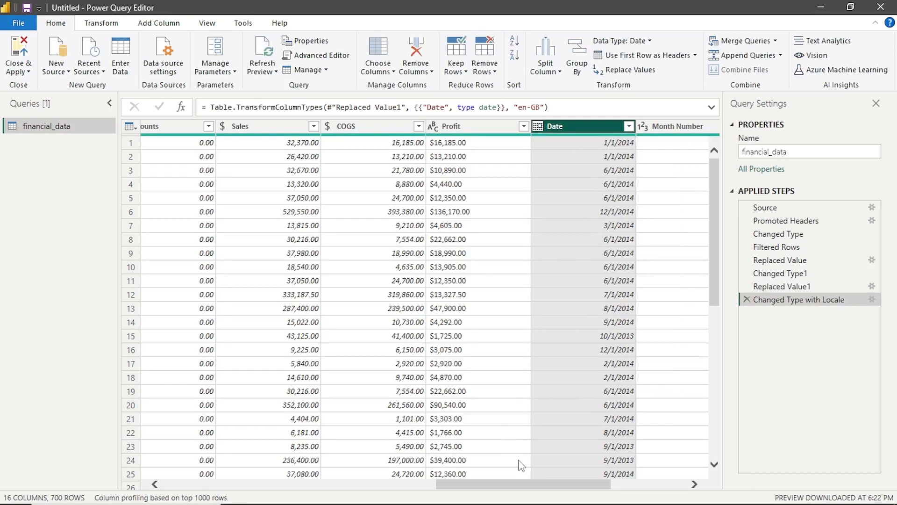
# - Change the Profit column's data type to Fixed decimal number
pyautogui.moveTo(533, 488); pyautogui.dragTo(491, 489)
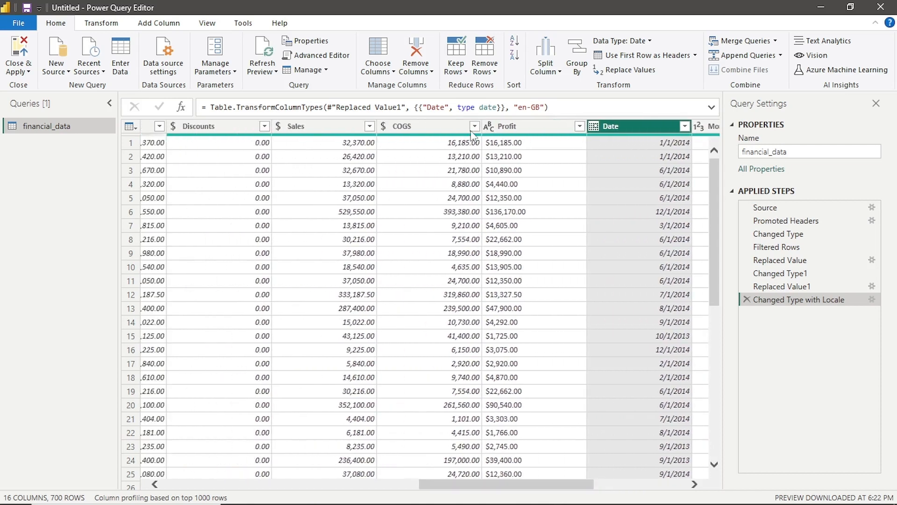
pyautogui.click(489, 127)
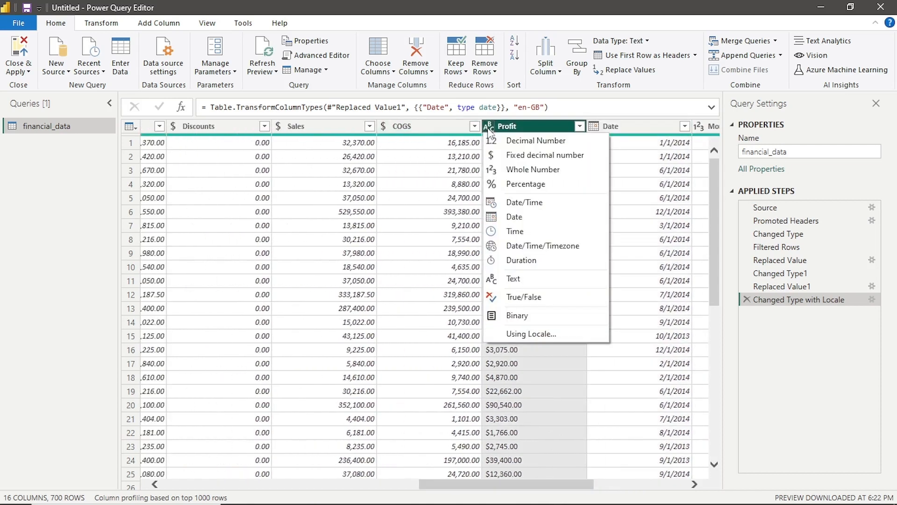
pyautogui.click(513, 156)
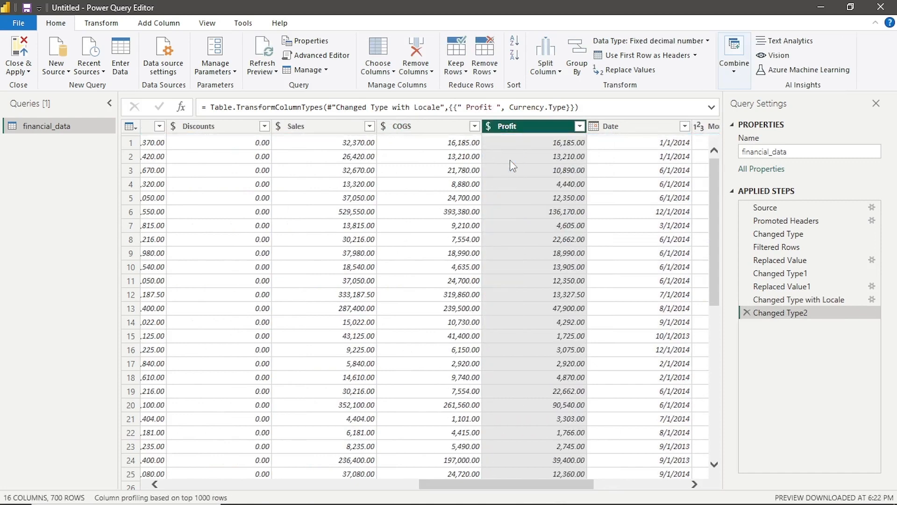
# - Close Power Query with the changes applied to the report and expand the financial_data table to list its fields
pyautogui.moveTo(457, 485); pyautogui.dragTo(213, 498)
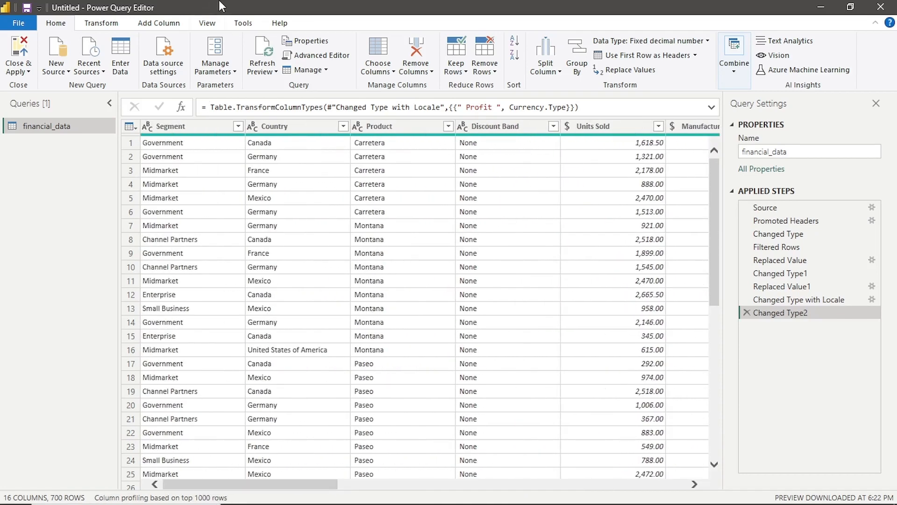
pyautogui.click(16, 52)
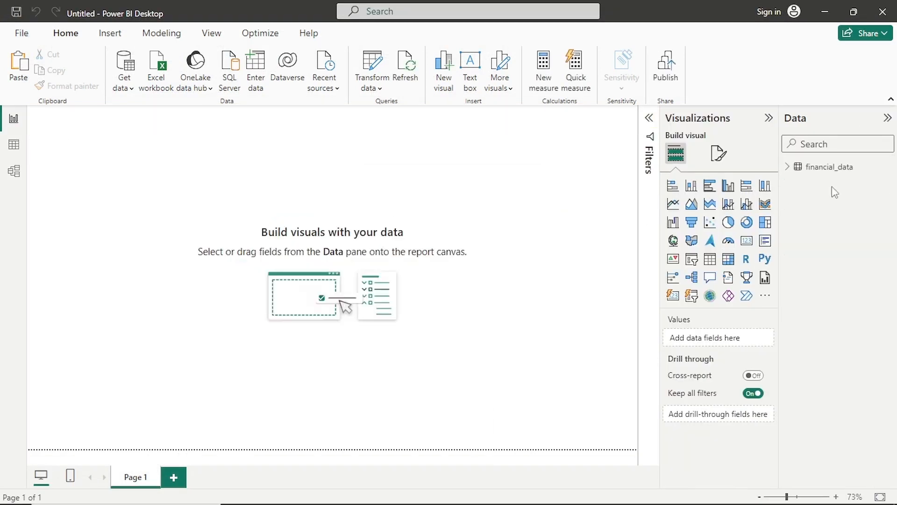
pyautogui.click(788, 168)
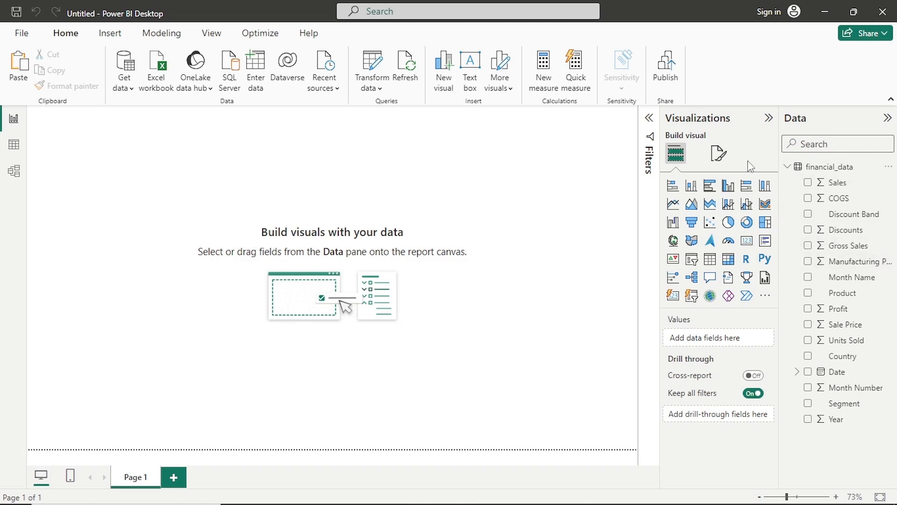
# - Set the report page's wallpaper color to the hex value #619F8E
pyautogui.click(716, 157)
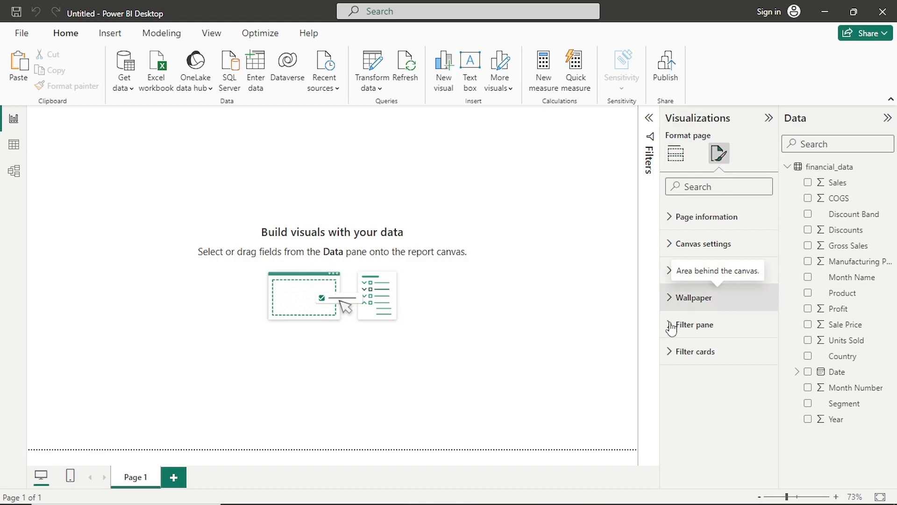
pyautogui.click(686, 297)
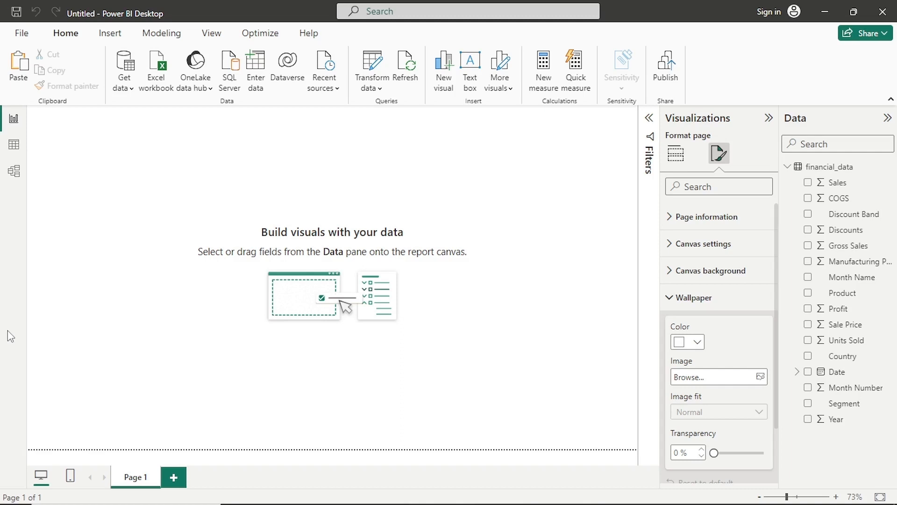
pyautogui.click(698, 345)
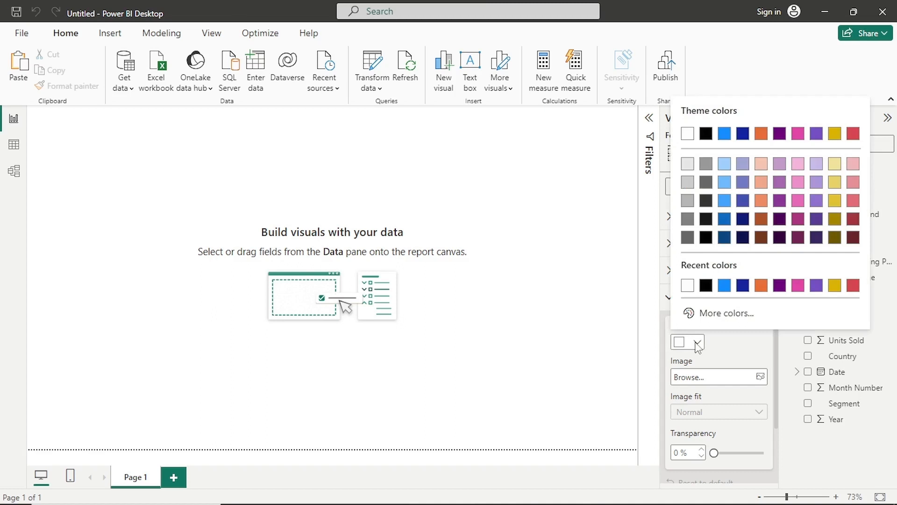
pyautogui.click(706, 314)
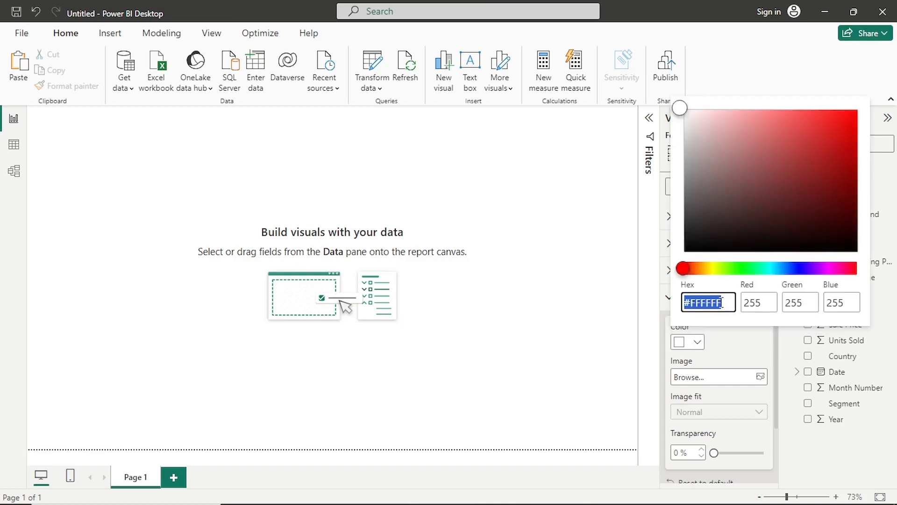
pyautogui.click(723, 302)
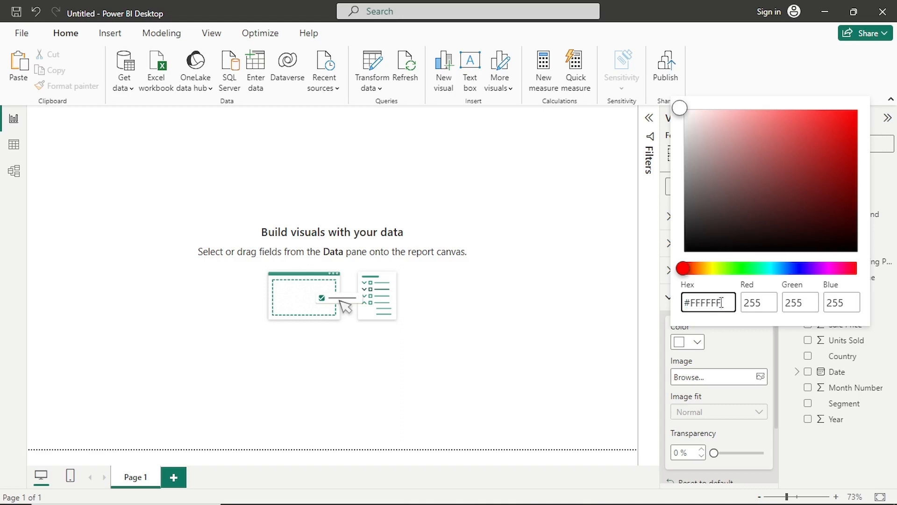
pyautogui.hotkey('ctrl', 'a')
pyautogui.press('BackSpace')
pyautogui.write('#619f8e')
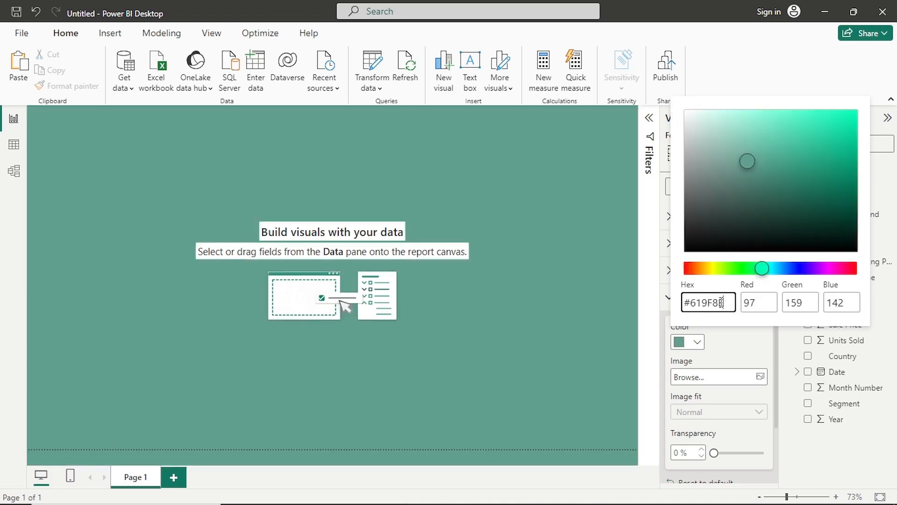
pyautogui.click(484, 211)
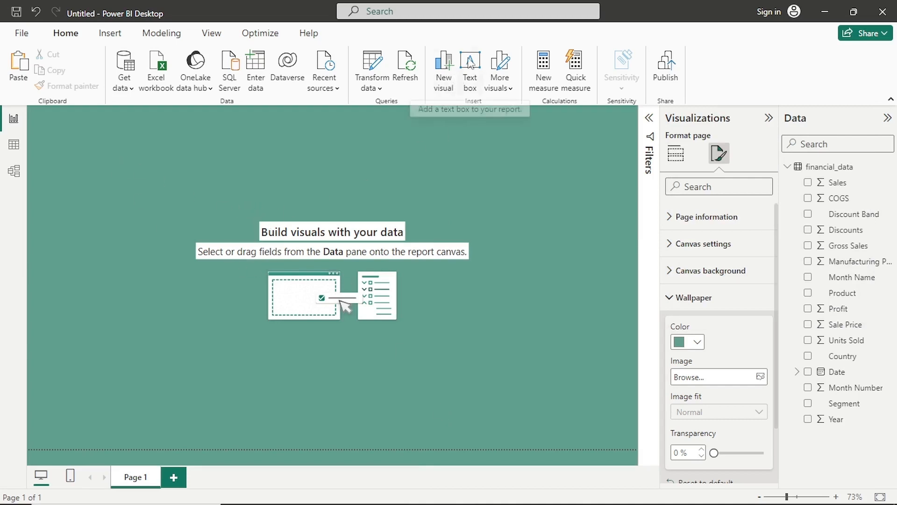
# - Insert a text box and resize it into a thin banner spanning the full width of the page's upper edge
pyautogui.click(470, 63)
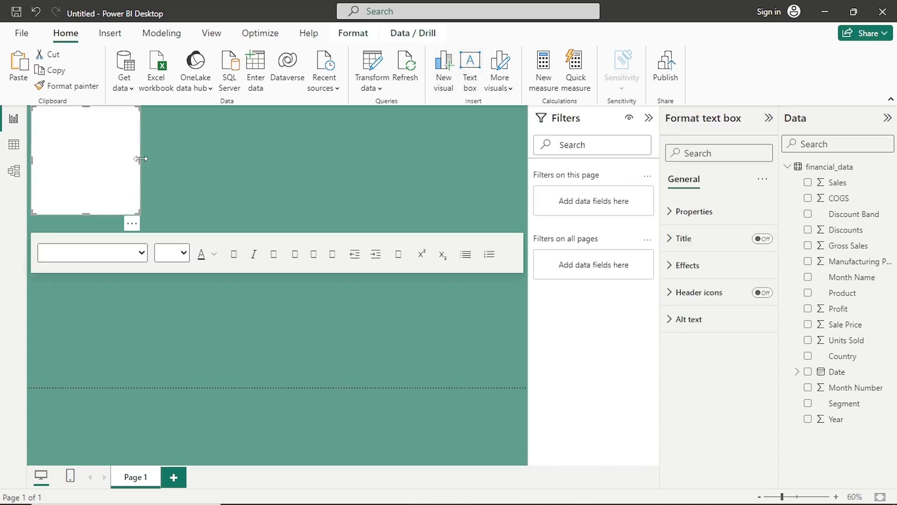
pyautogui.moveTo(141, 159); pyautogui.dragTo(527, 159)
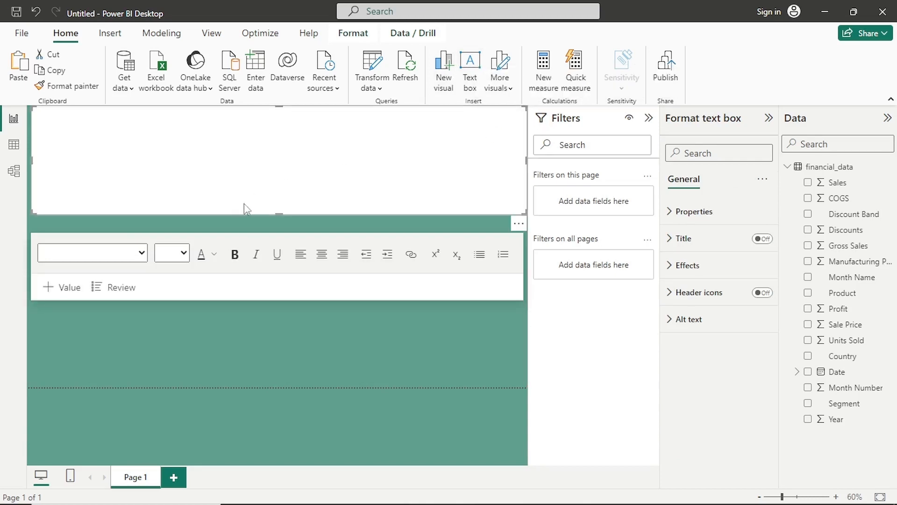
pyautogui.moveTo(276, 212); pyautogui.dragTo(265, 136)
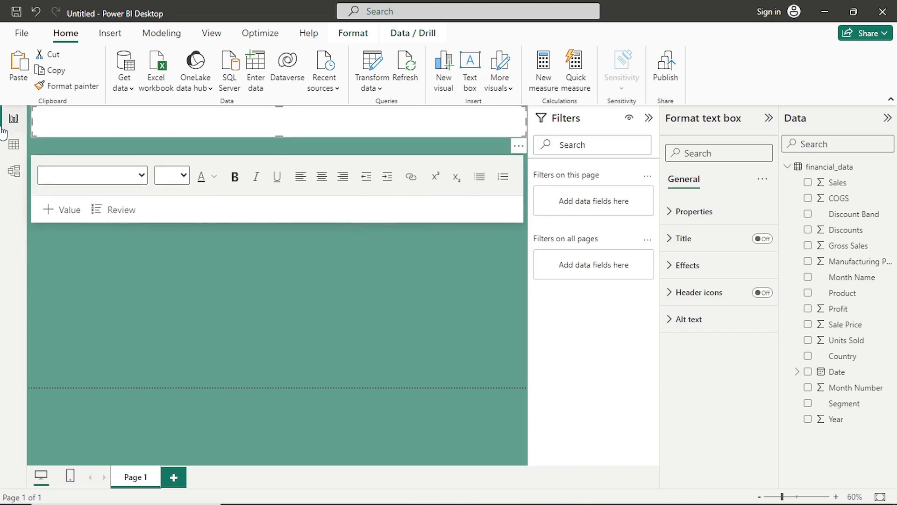
pyautogui.moveTo(31, 121); pyautogui.dragTo(17, 122)
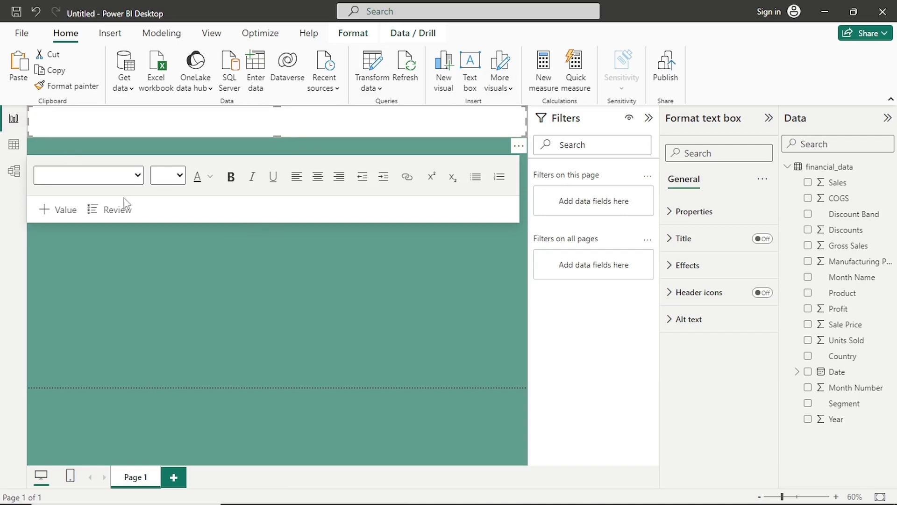
# - Set the banner text box's font size to 32 with bold, italic and underline formatting
pyautogui.click(36, 122)
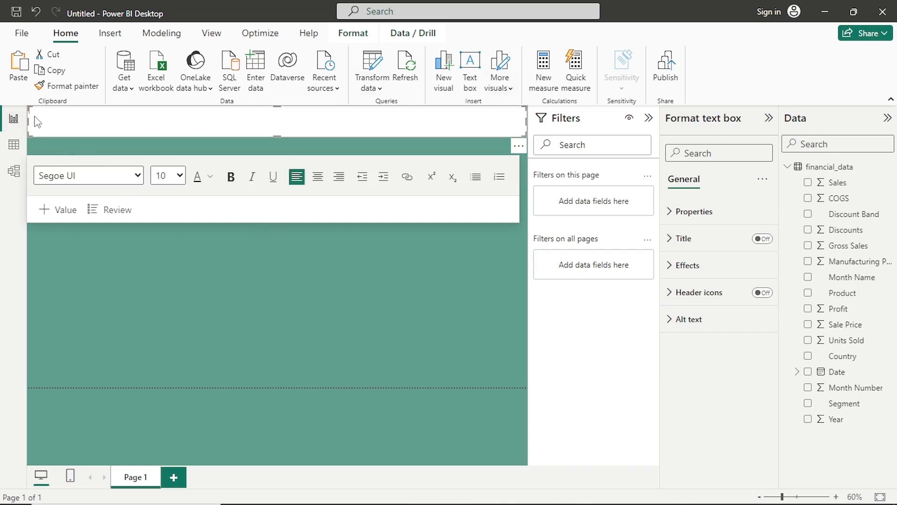
pyautogui.click(180, 176)
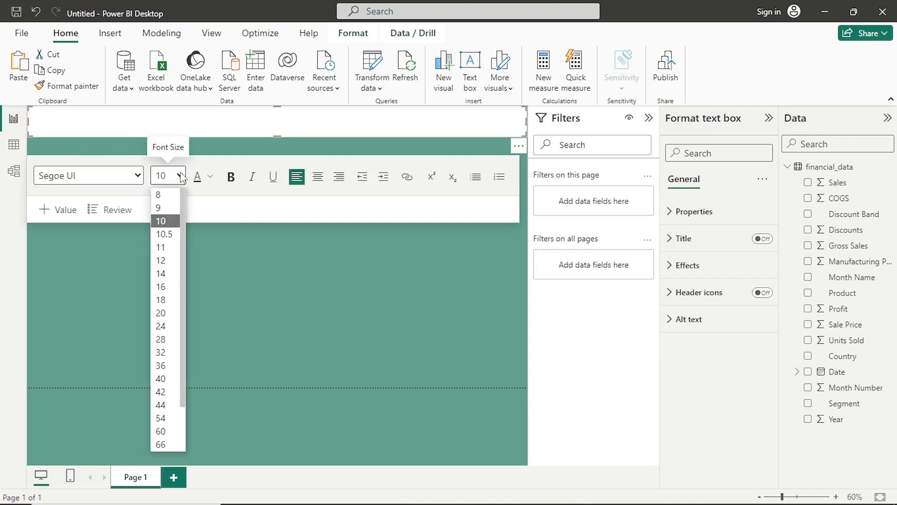
pyautogui.click(160, 352)
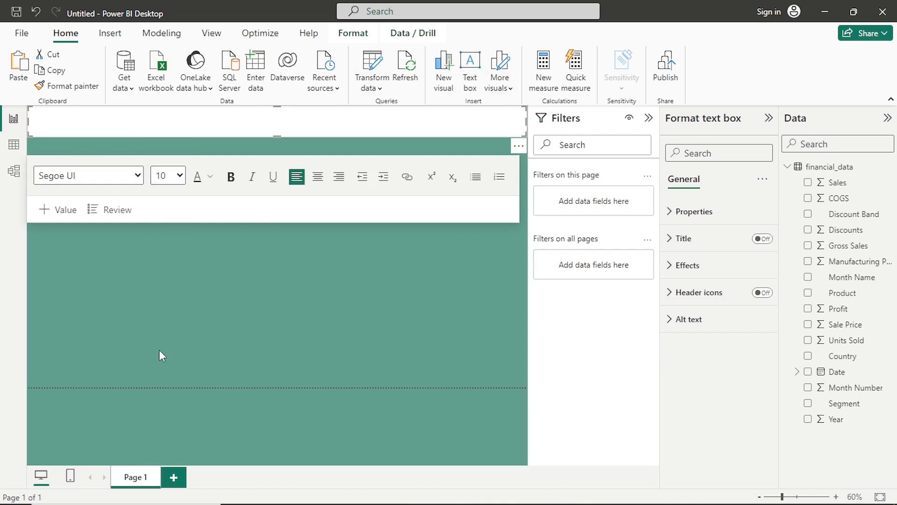
pyautogui.click(230, 177)
pyautogui.click(251, 178)
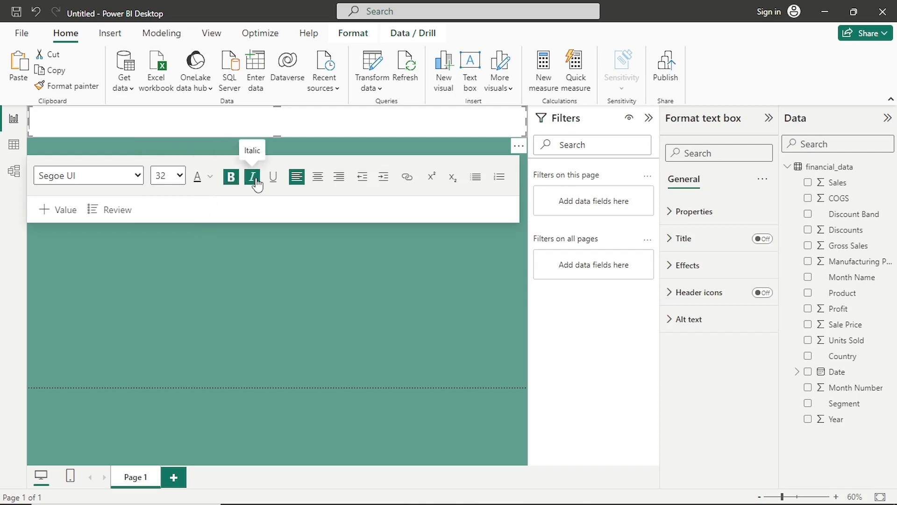
pyautogui.click(274, 180)
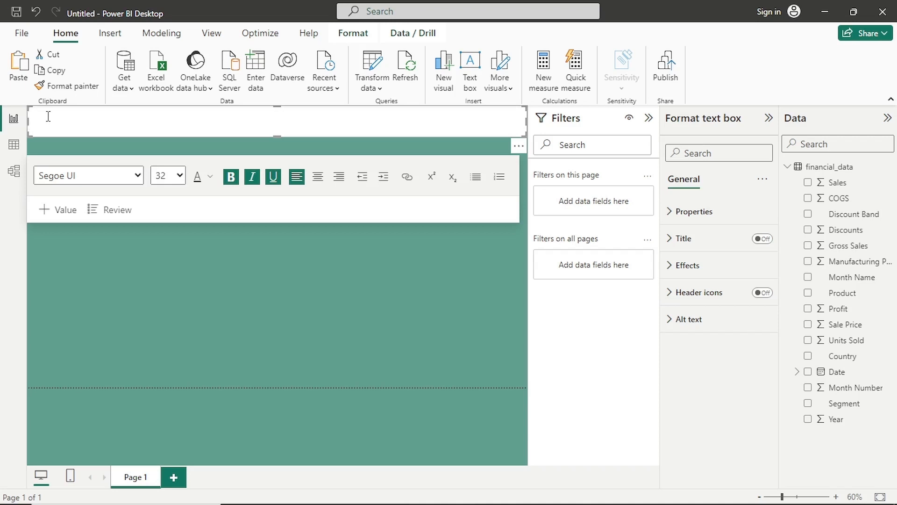
# - Enter the title "Company's Operational Report" in the banner text box and center it
pyautogui.write("Company's")
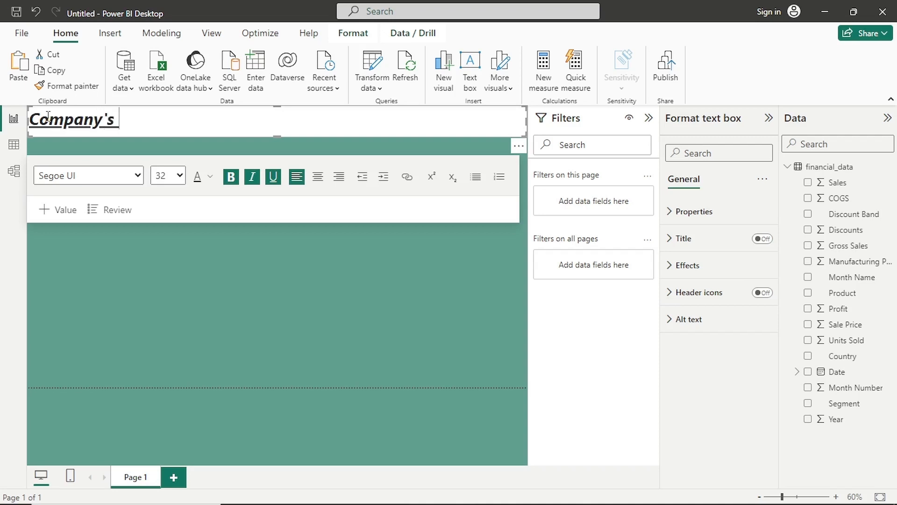
pyautogui.write(' Operati')
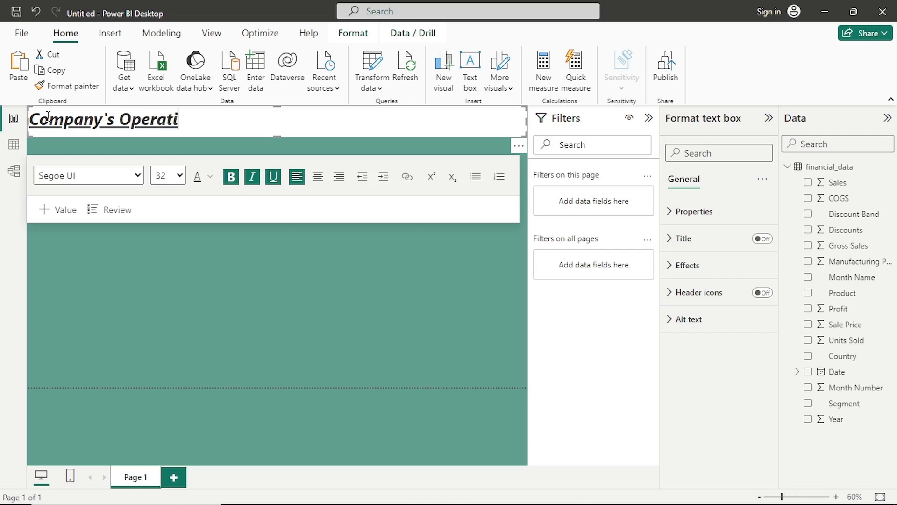
pyautogui.write('nal')
pyautogui.press('BackSpace')
pyautogui.press('BackSpace')
pyautogui.press('BackSpace')
pyautogui.write('onal ')
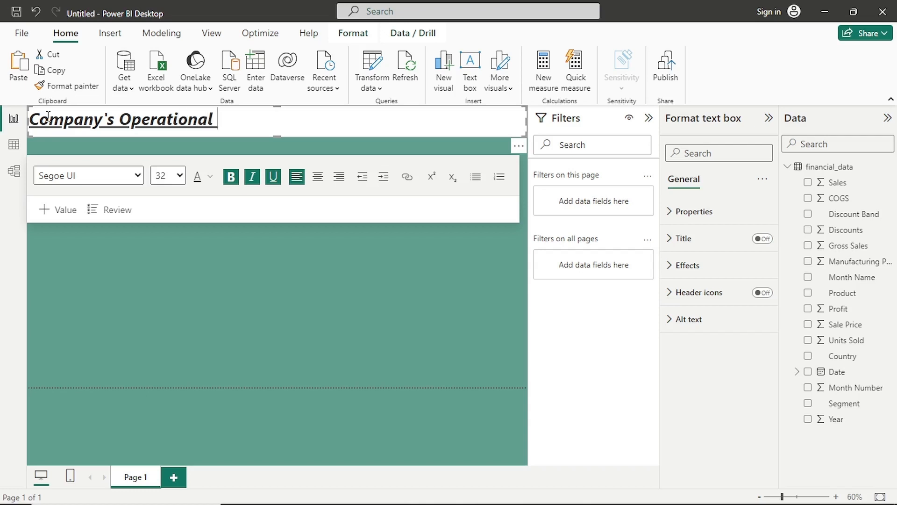
pyautogui.write('Report')
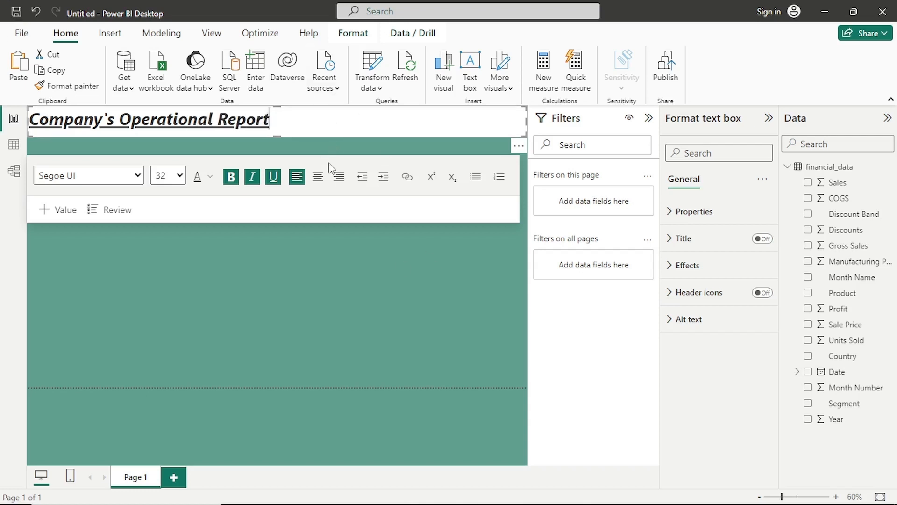
pyautogui.click(321, 190)
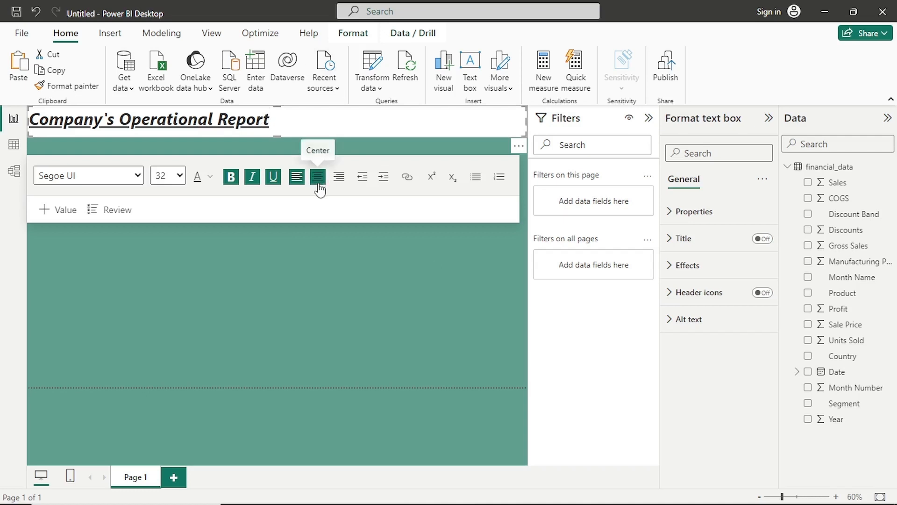
# - Set the banner text box's background to the same recent green color as the page wallpaper
pyautogui.click(726, 265)
pyautogui.click(692, 331)
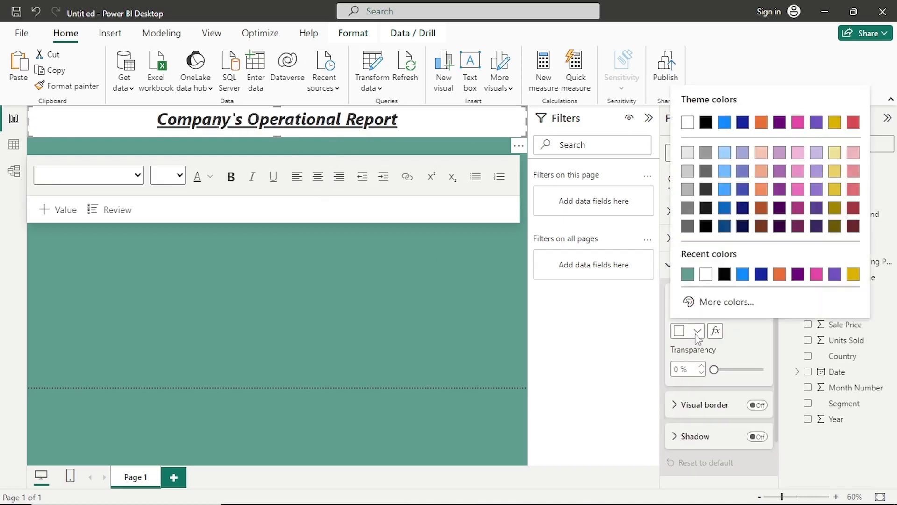
pyautogui.click(688, 274)
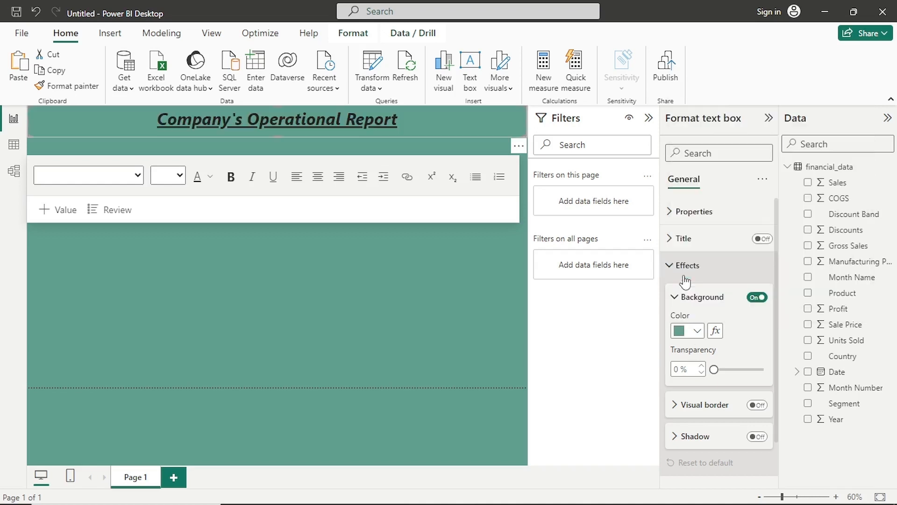
# - Change the font color of the whole banner title "Company's Operational Report" to white
pyautogui.click(210, 177)
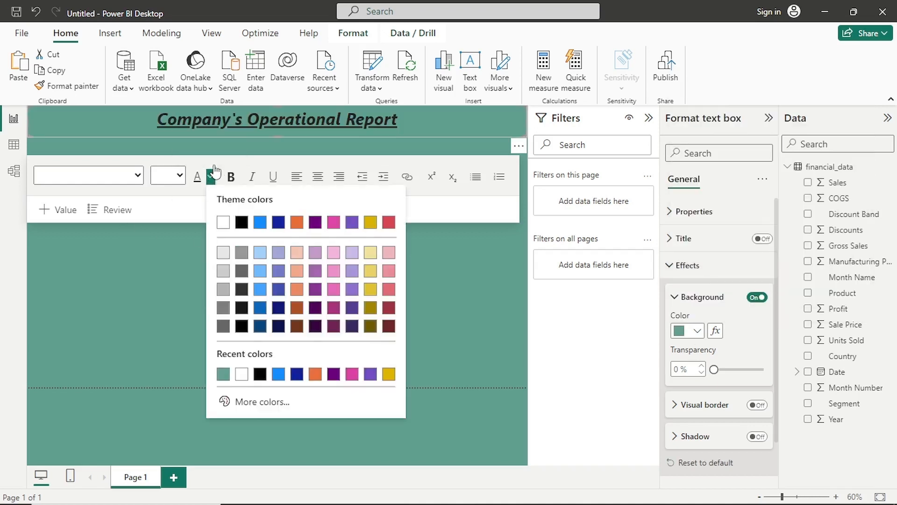
pyautogui.click(227, 223)
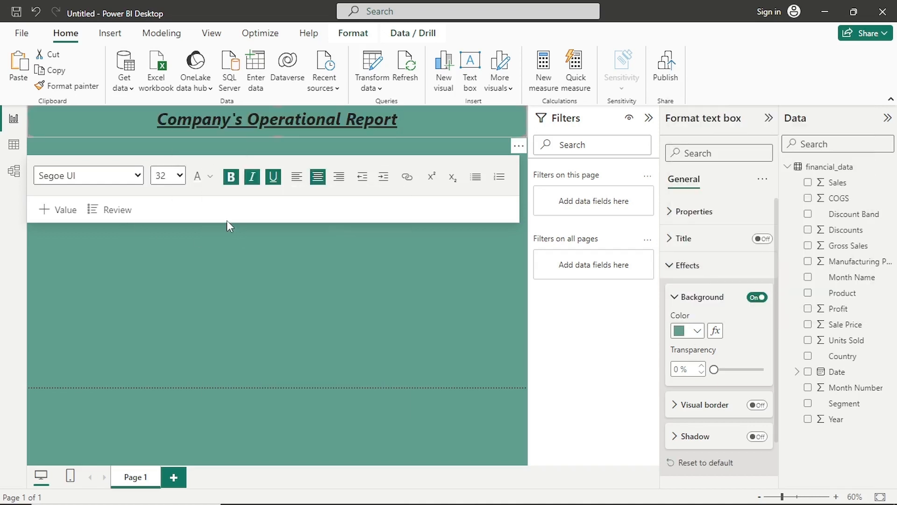
pyautogui.click(409, 125)
pyautogui.moveTo(409, 125); pyautogui.dragTo(159, 138)
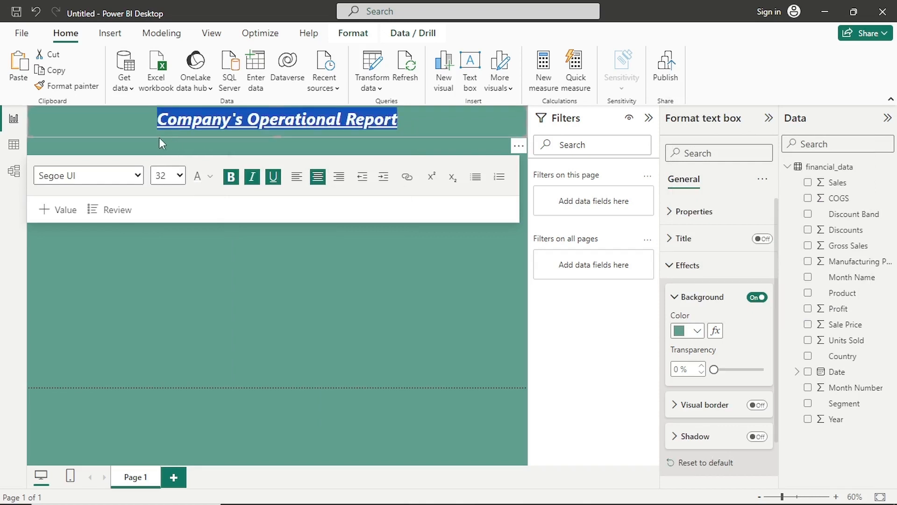
pyautogui.click(204, 186)
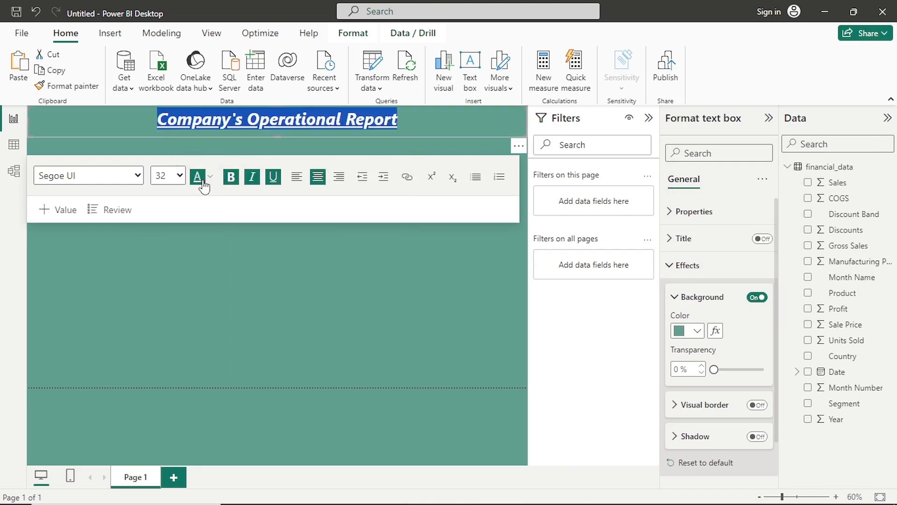
pyautogui.click(228, 252)
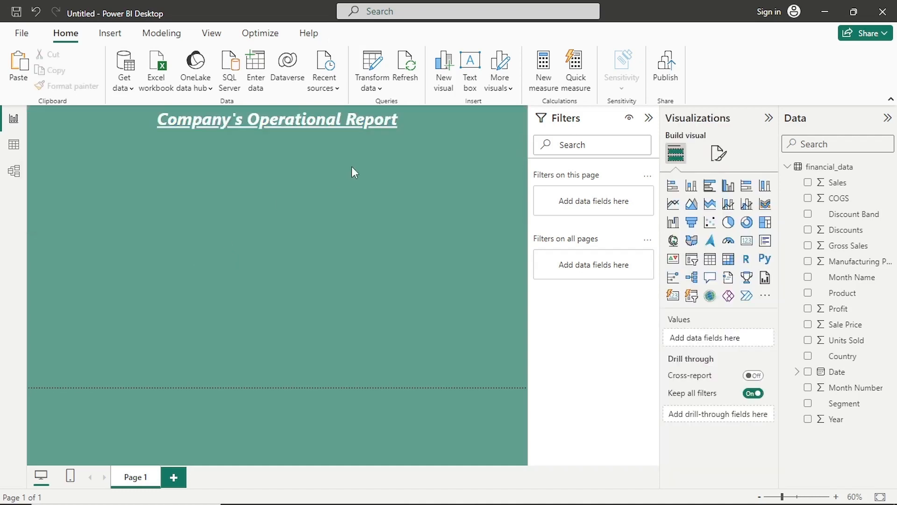
# - Collapse the filter pane and save the report as "Ops Report" in the practicals folder
pyautogui.click(649, 118)
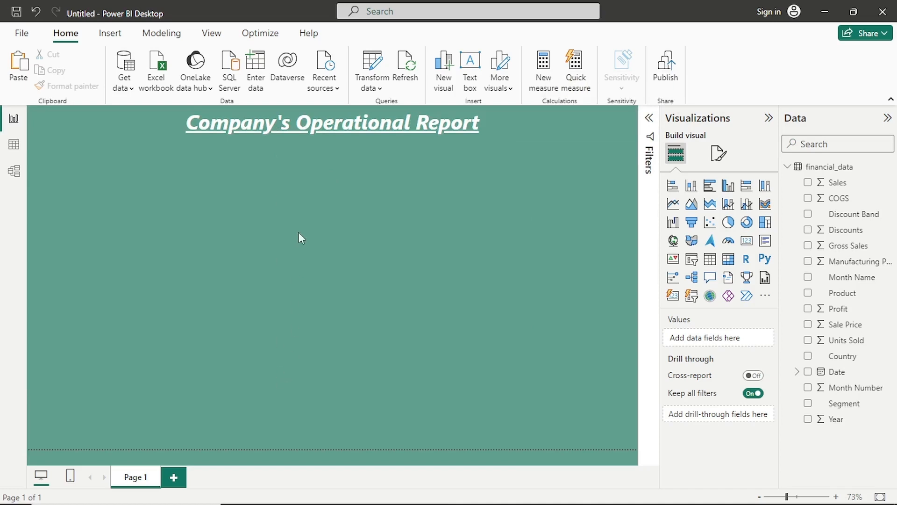
pyautogui.click(16, 14)
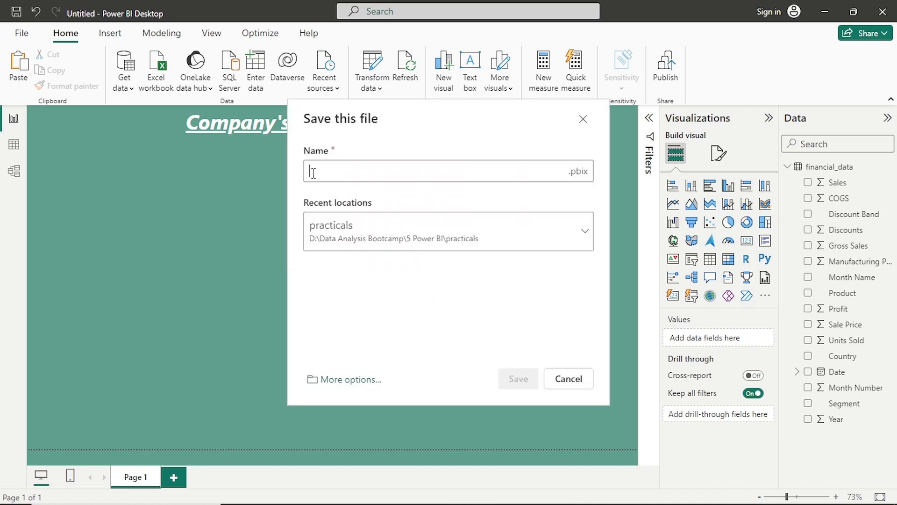
pyautogui.write('Ops Report')
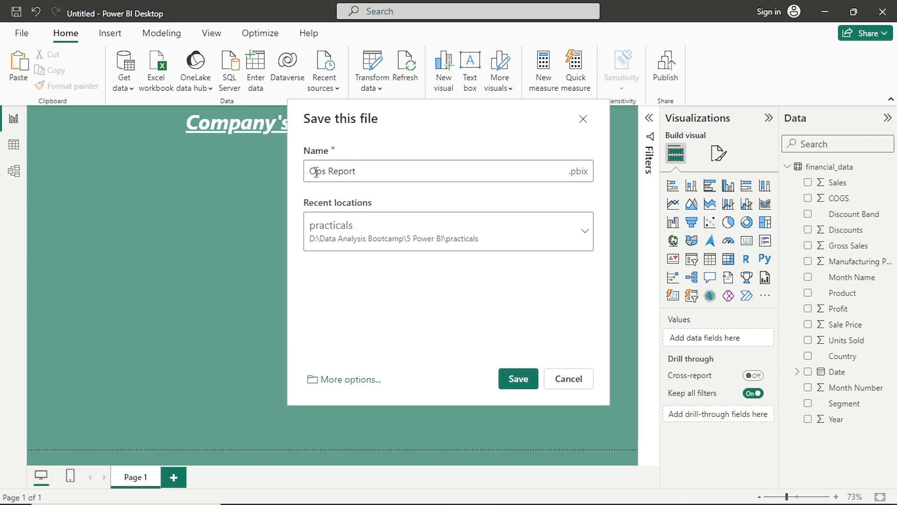
pyautogui.click(529, 380)
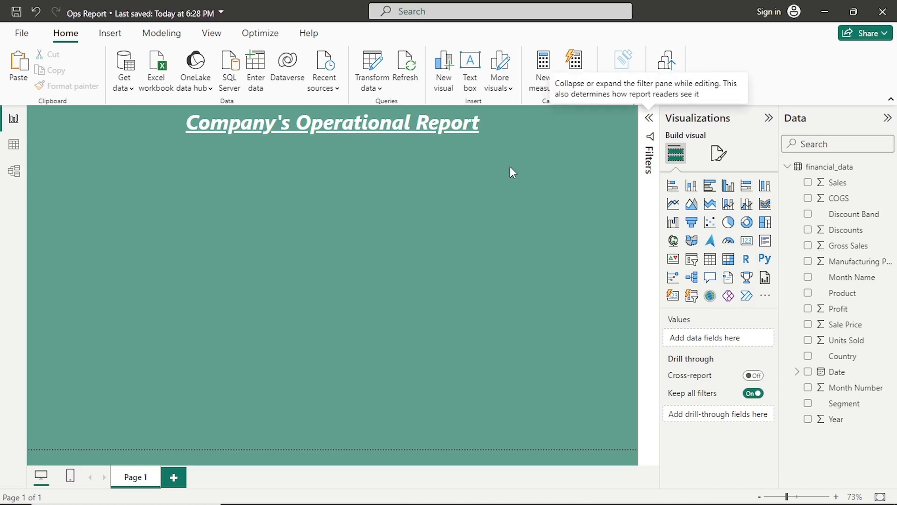
# - Insert a new card visual and shrink it to about a quarter of the page width, with a slightly reduced height
pyautogui.click(674, 296)
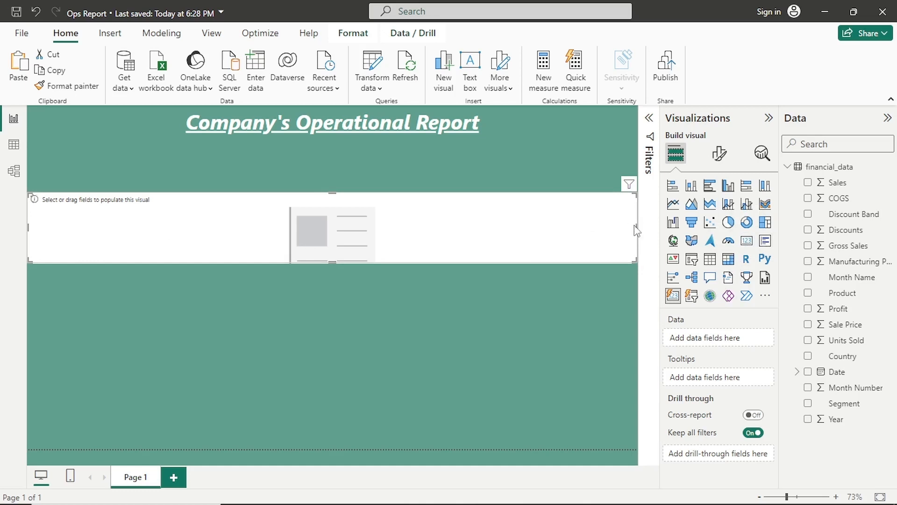
pyautogui.moveTo(638, 229); pyautogui.dragTo(449, 233)
pyautogui.moveTo(363, 240); pyautogui.dragTo(177, 240)
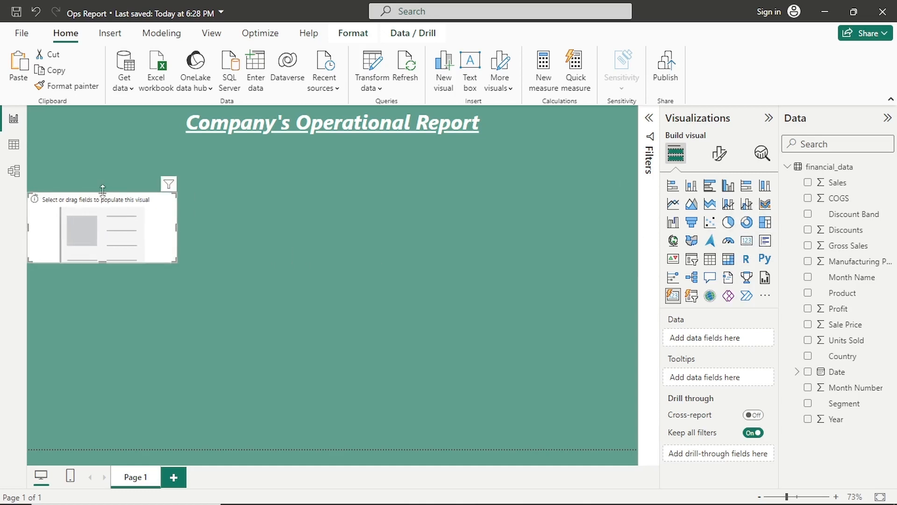
pyautogui.moveTo(104, 193); pyautogui.dragTo(104, 208)
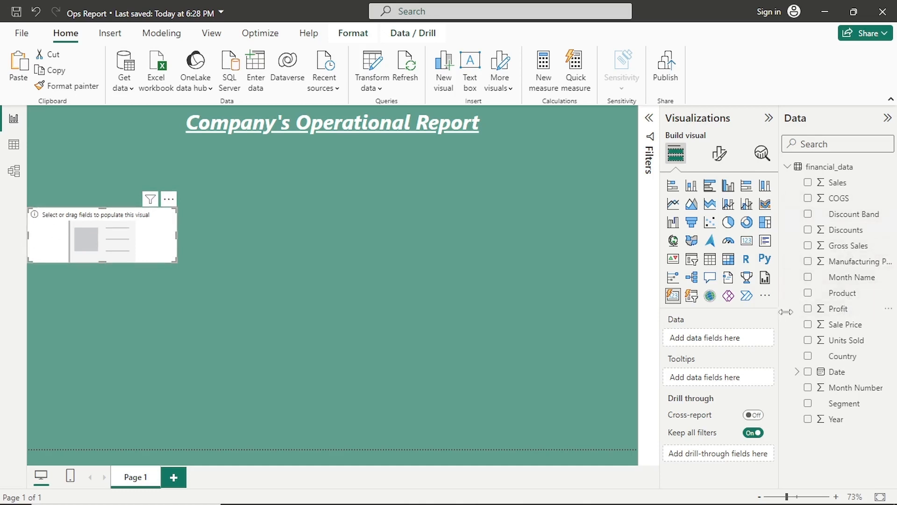
# - Add the Profit field to the card, place it just below the banner at the page's right edge, and narrow it
pyautogui.moveTo(789, 309); pyautogui.dragTo(744, 340)
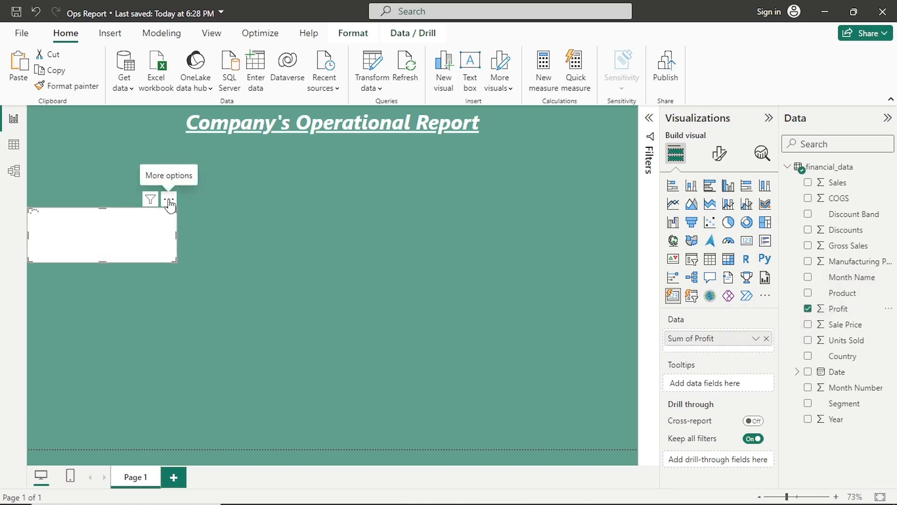
pyautogui.moveTo(170, 204); pyautogui.dragTo(619, 134)
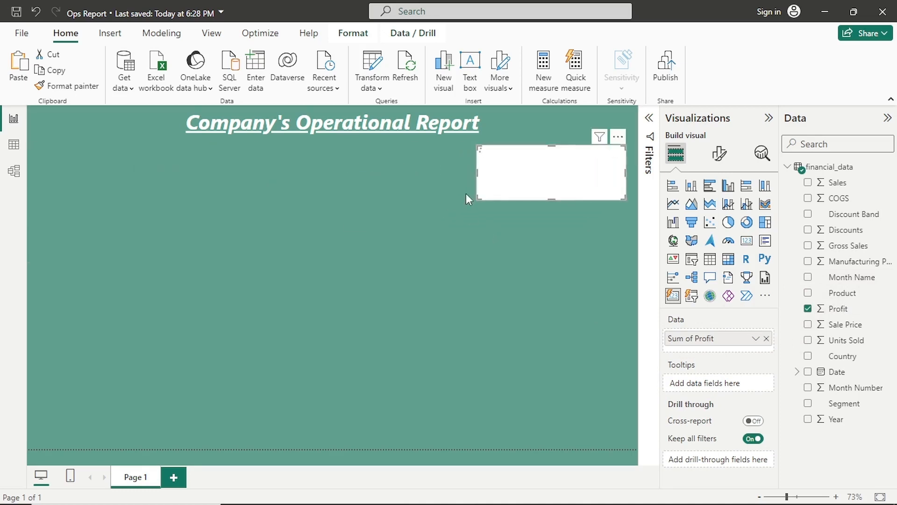
pyautogui.moveTo(477, 173); pyautogui.dragTo(526, 173)
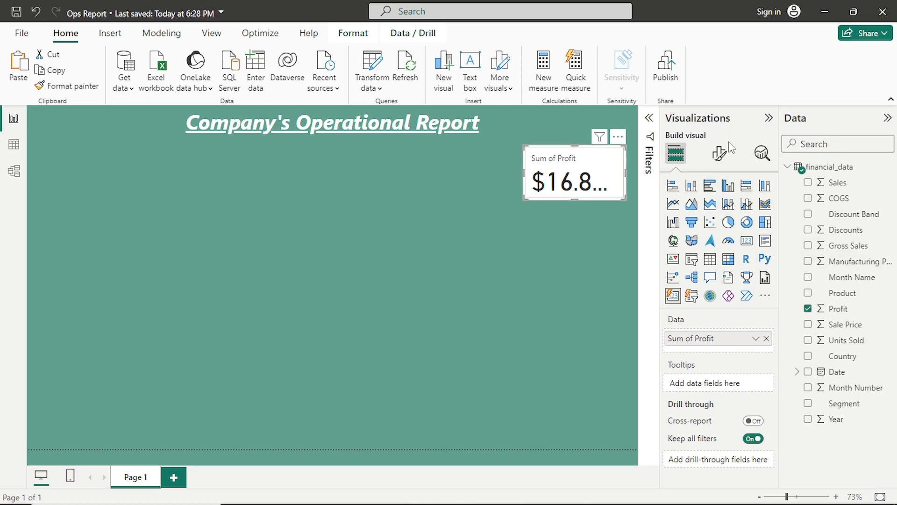
# - Turn off the label in the Profit card's callout value formatting
pyautogui.click(720, 155)
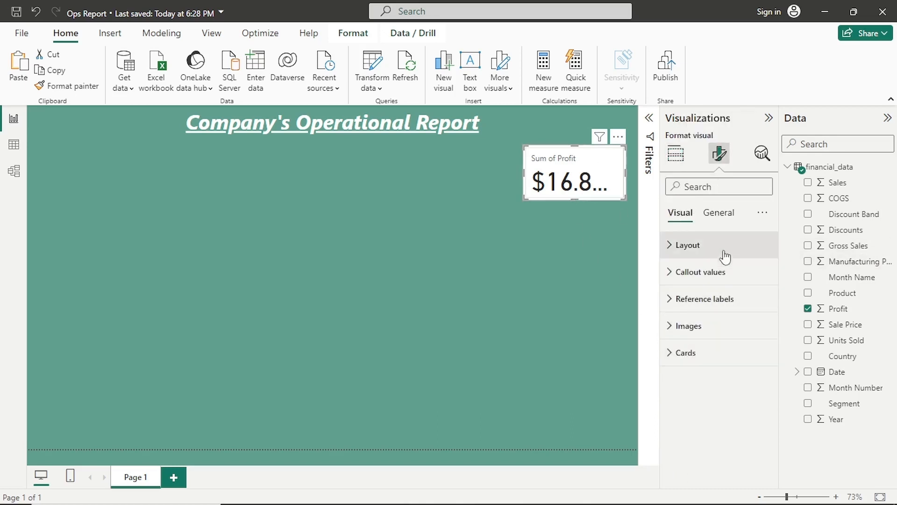
pyautogui.click(734, 274)
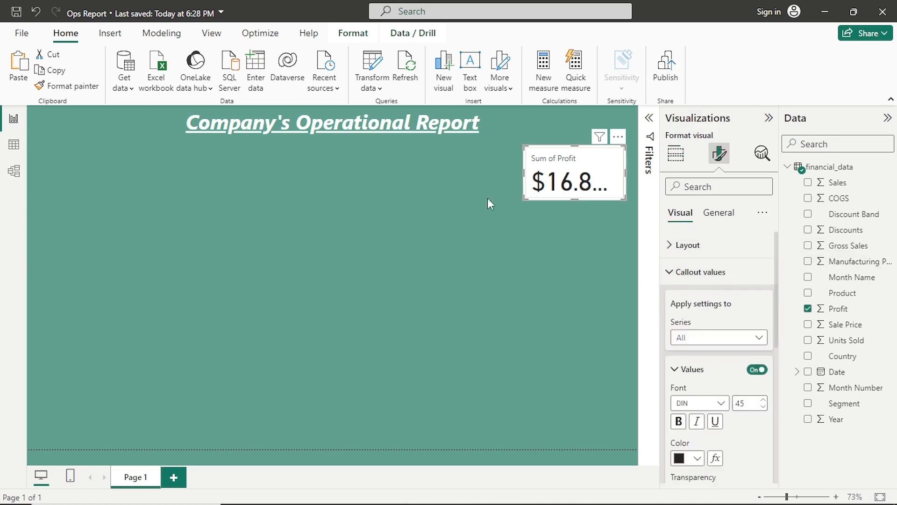
pyautogui.scroll(-5, 750, 384)
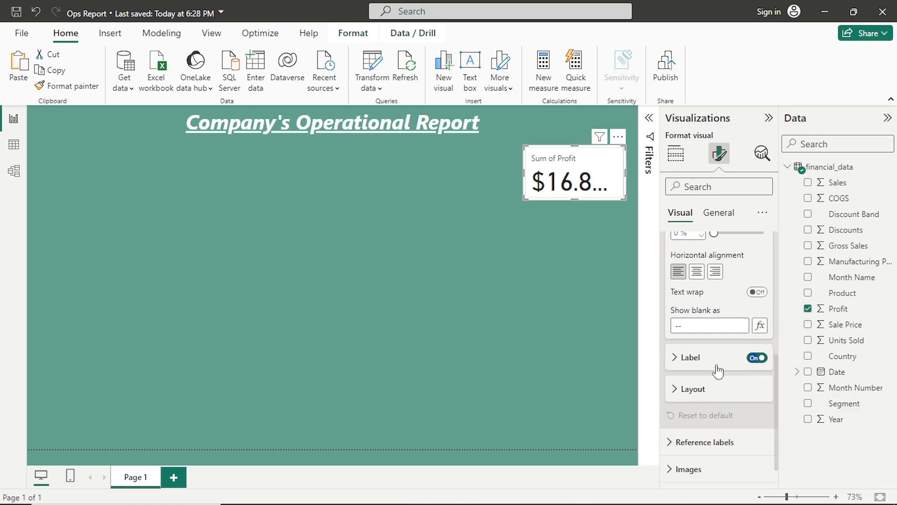
pyautogui.click(749, 358)
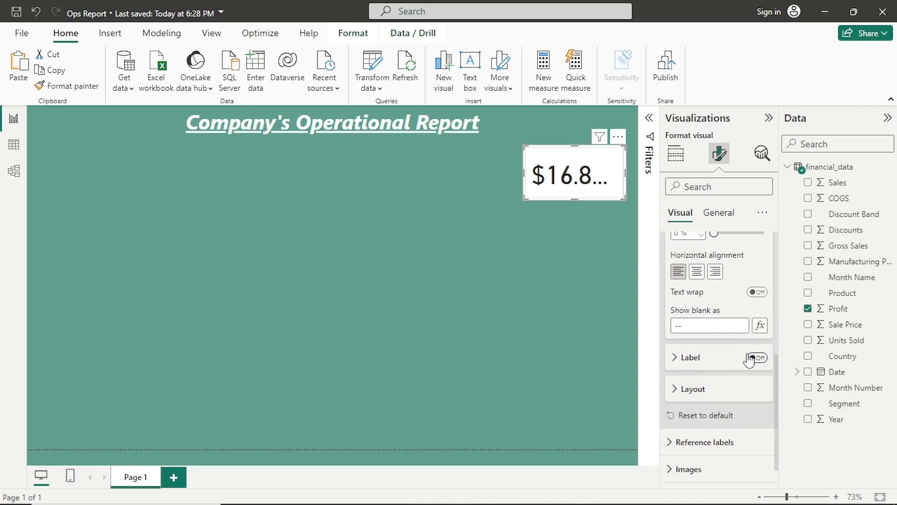
# - Set the font size of the Profit card's callout value to 15
pyautogui.scroll(2, 684, 299)
pyautogui.scroll(1, 686, 318)
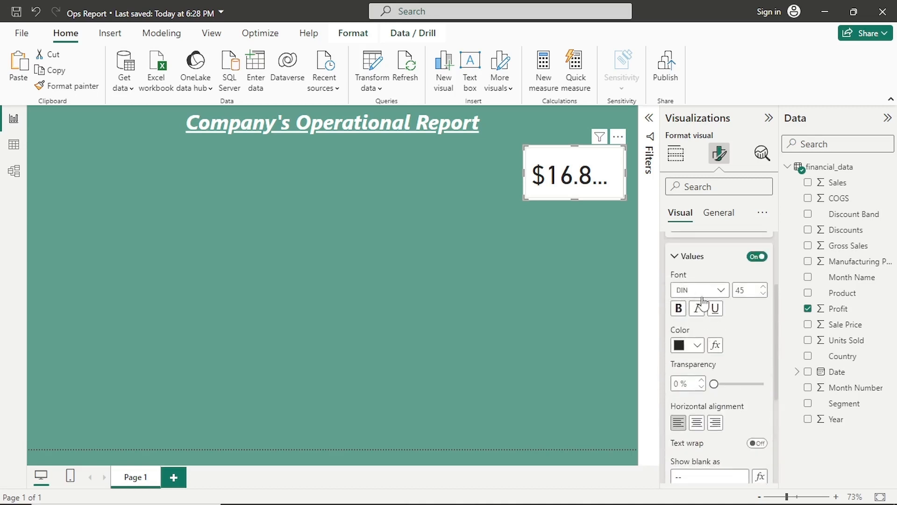
pyautogui.doubleClick(757, 290)
pyautogui.write('2')
pyautogui.press('BackSpace')
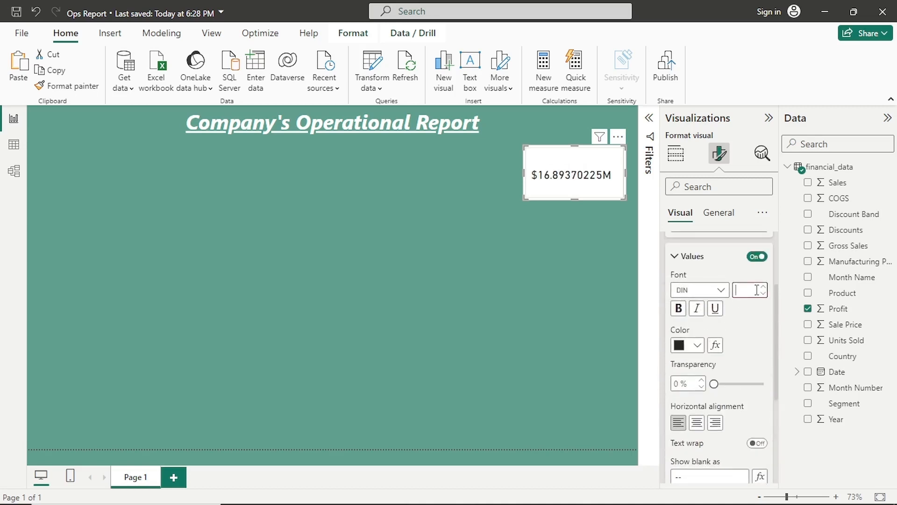
pyautogui.press('Return')
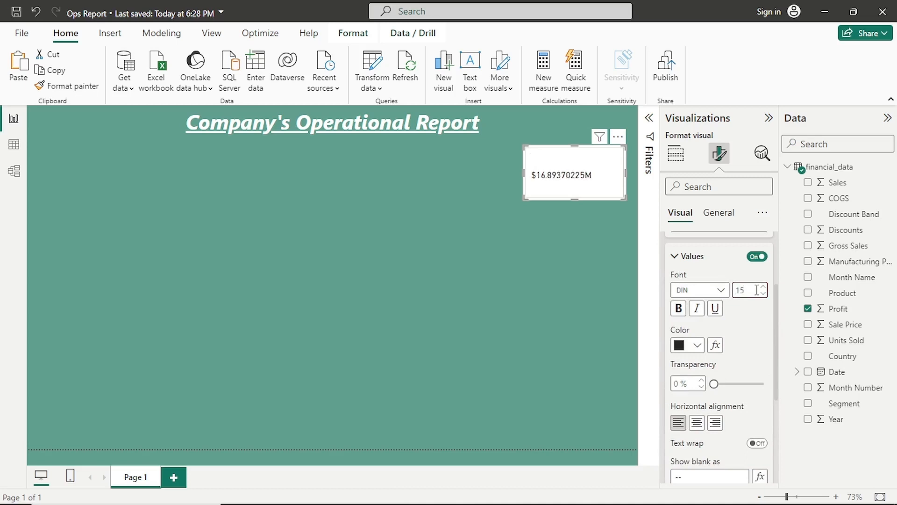
# - Change the Profit card's callout value font to Segoe UI Light and make it bold
pyautogui.click(725, 294)
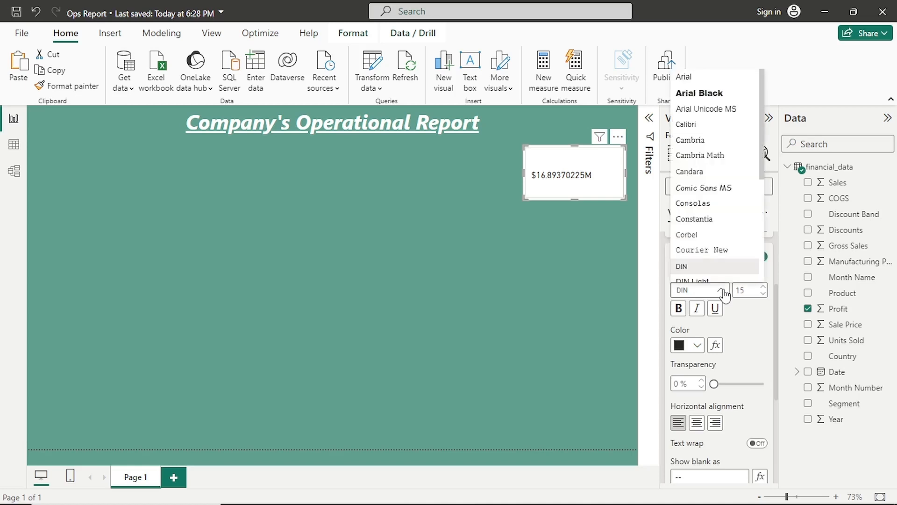
pyautogui.click(724, 294)
pyautogui.click(725, 295)
pyautogui.scroll(-2, 718, 250)
pyautogui.scroll(-1, 718, 250)
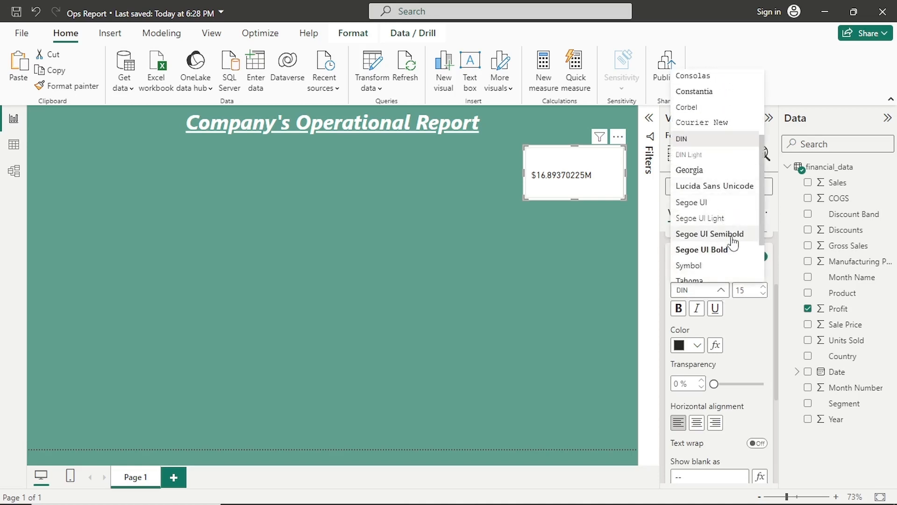
pyautogui.click(718, 220)
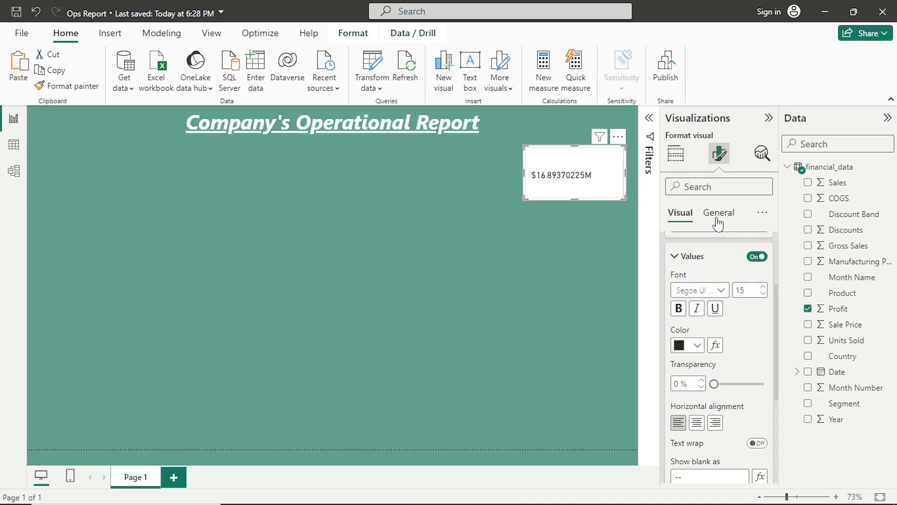
pyautogui.click(679, 308)
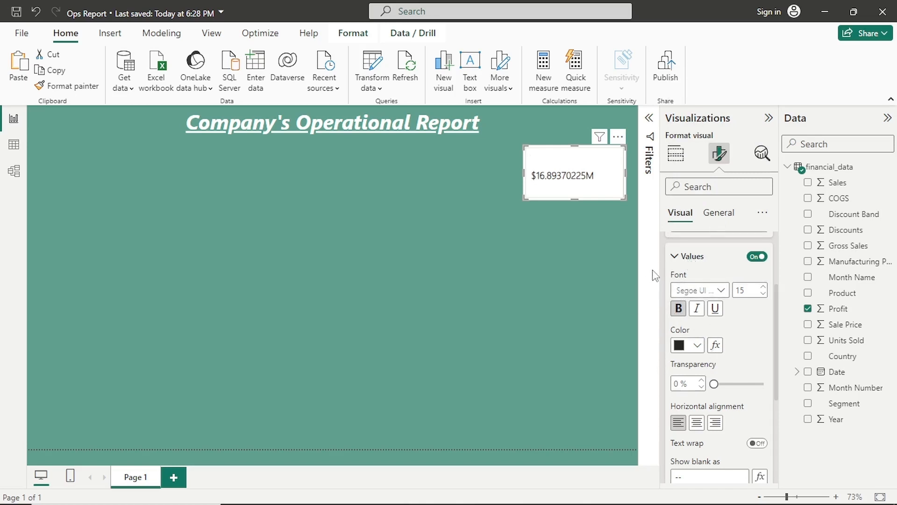
# - Try white as the Profit card's callout value color, and restore the original dark color
pyautogui.click(696, 345)
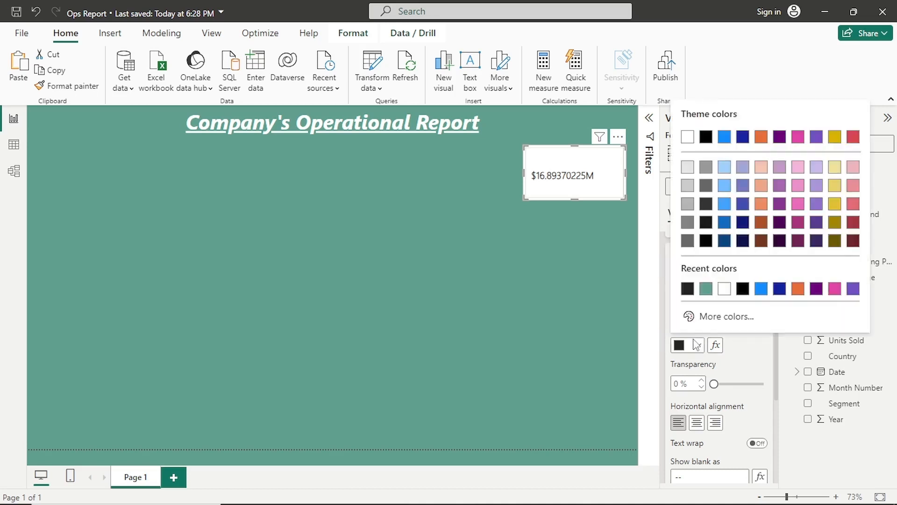
pyautogui.click(725, 289)
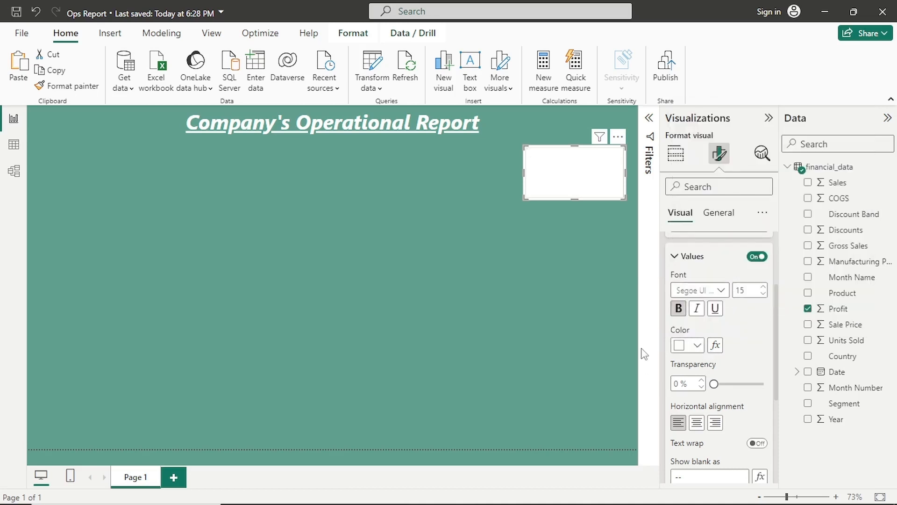
pyautogui.click(697, 346)
pyautogui.click(686, 289)
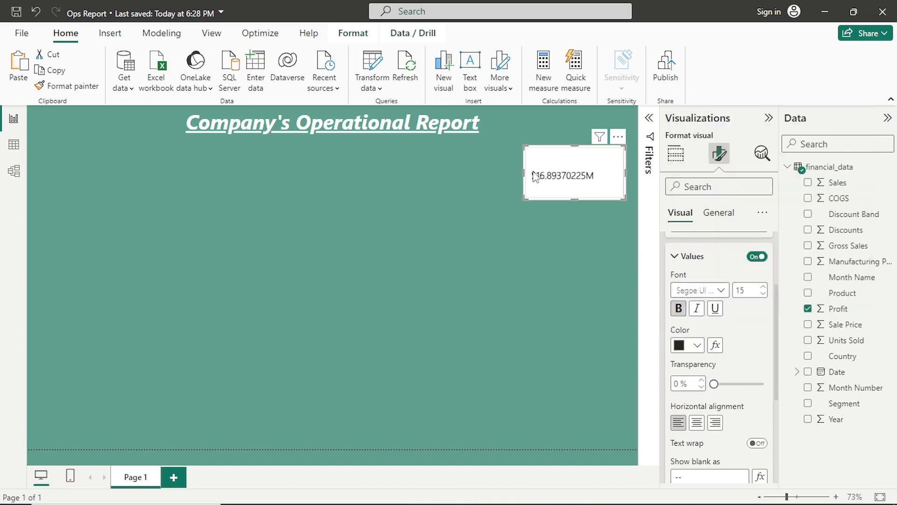
# - Set the Profit column's number format to 2 decimal places in the financial_data table and return to the report page
pyautogui.scroll(-4, 716, 304)
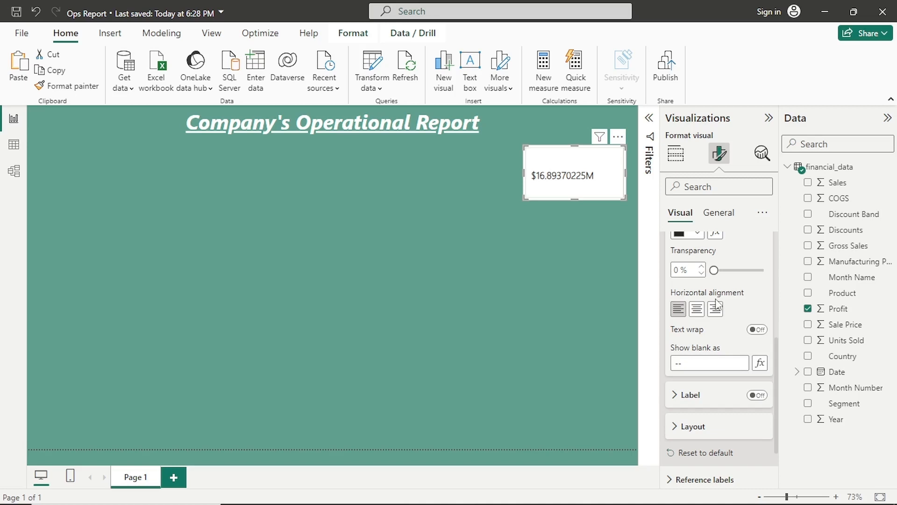
pyautogui.click(14, 144)
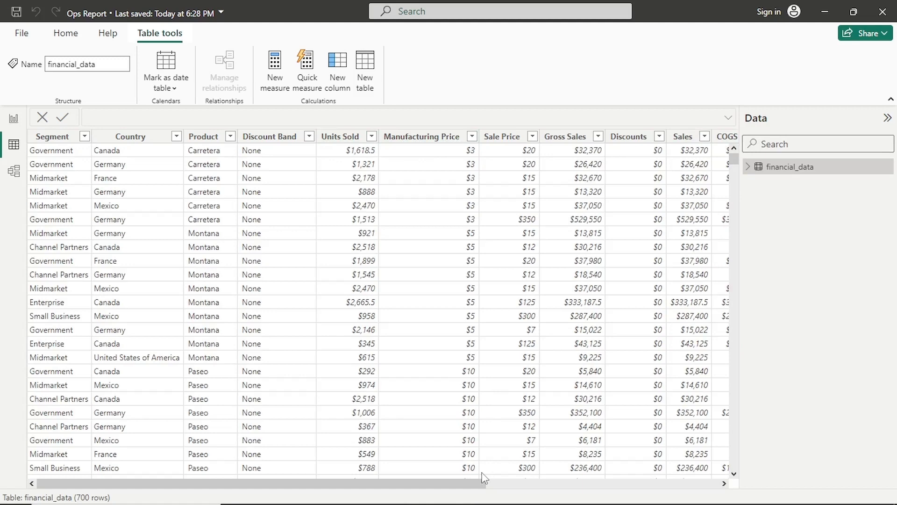
pyautogui.moveTo(486, 483); pyautogui.dragTo(673, 487)
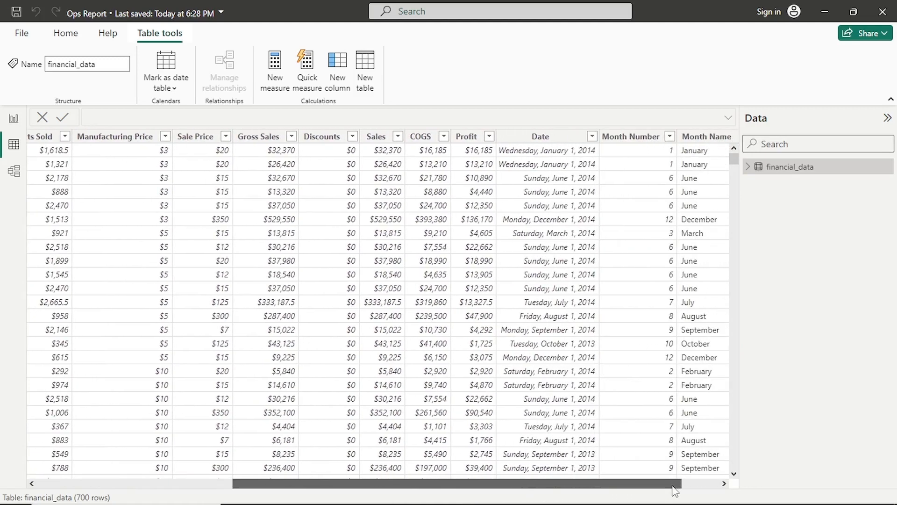
pyautogui.click(470, 137)
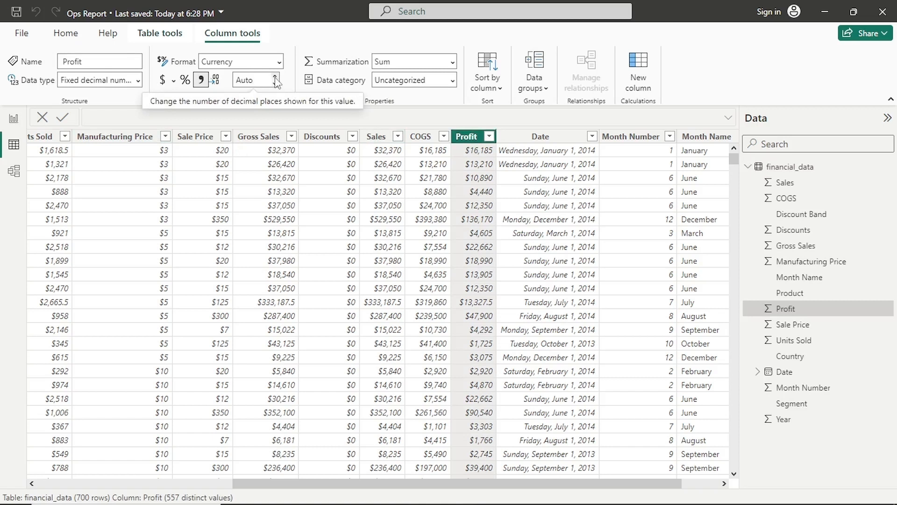
pyautogui.click(275, 77)
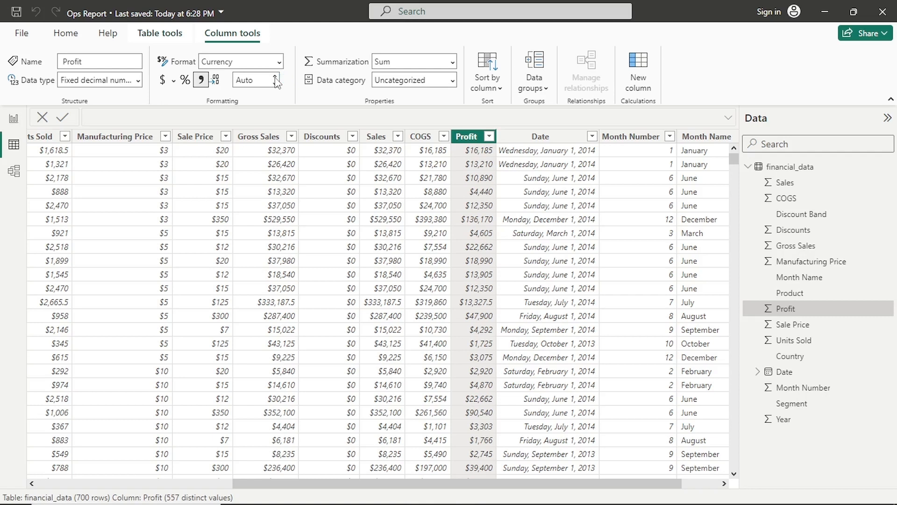
pyautogui.click(276, 78)
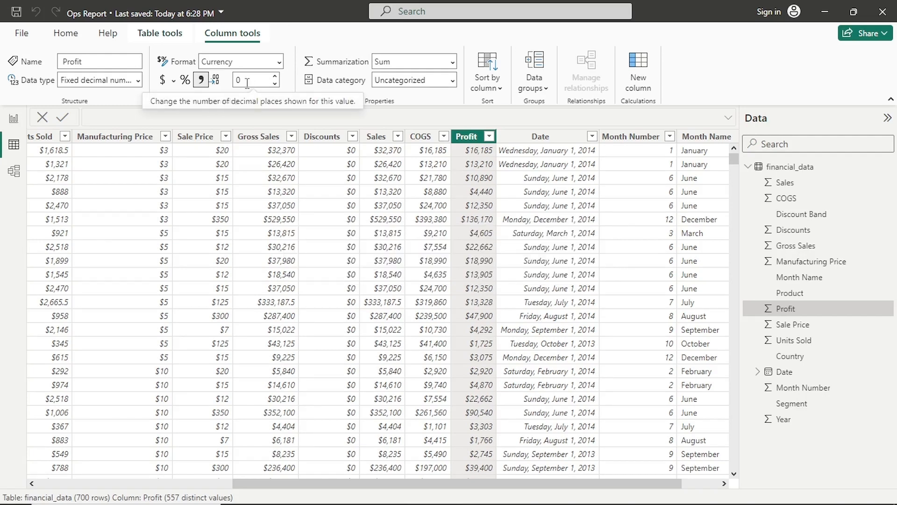
pyautogui.write('2')
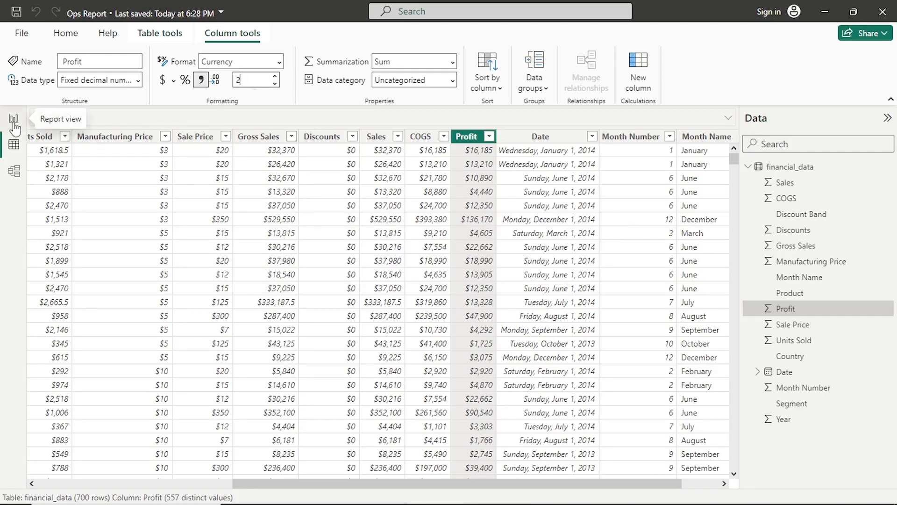
pyautogui.click(15, 128)
pyautogui.click(15, 127)
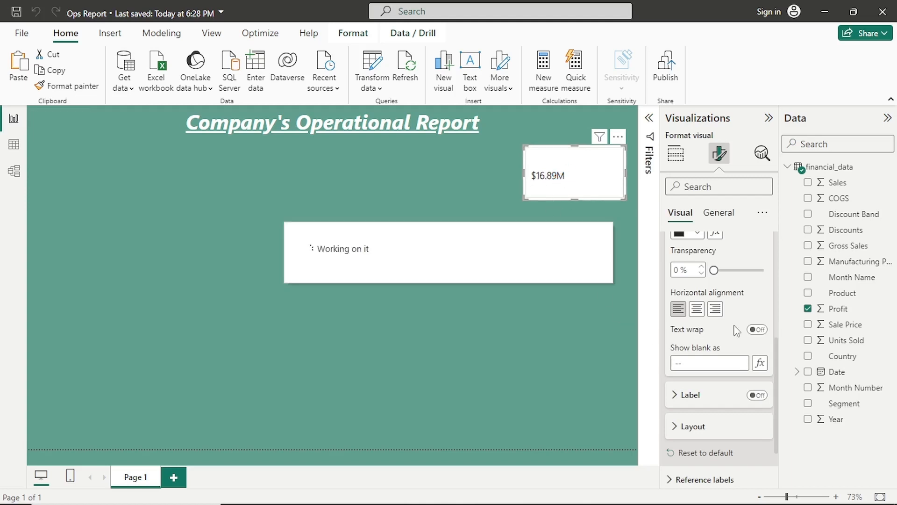
# - Turn off the border in the Profit visual's card settings
pyautogui.scroll(5, 737, 331)
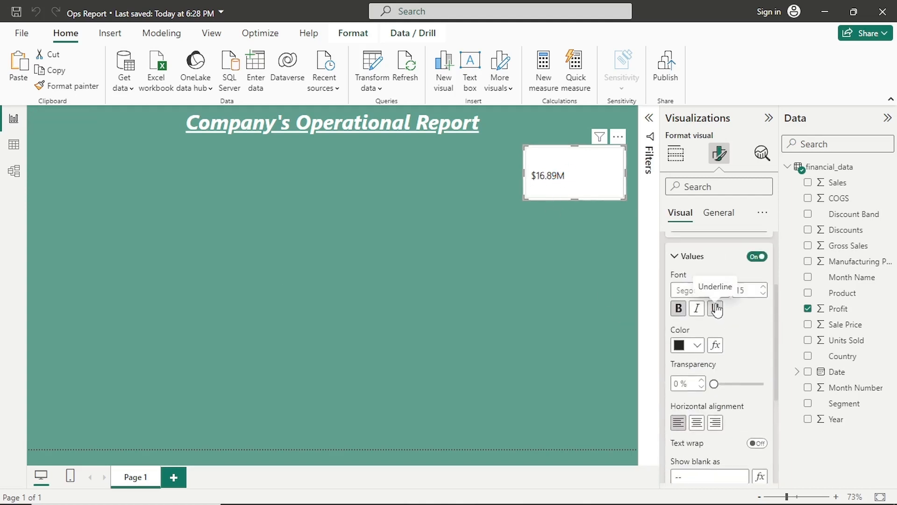
pyautogui.scroll(2, 744, 340)
pyautogui.click(715, 332)
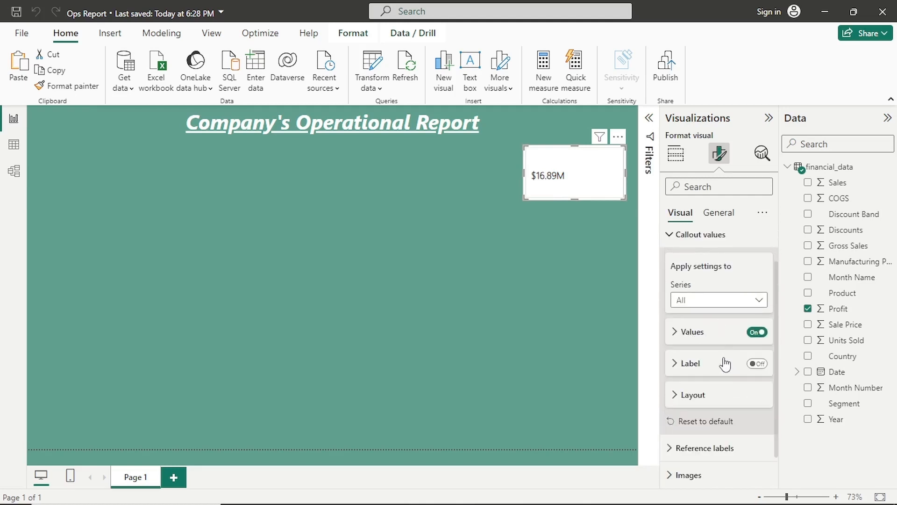
pyautogui.scroll(1, 726, 364)
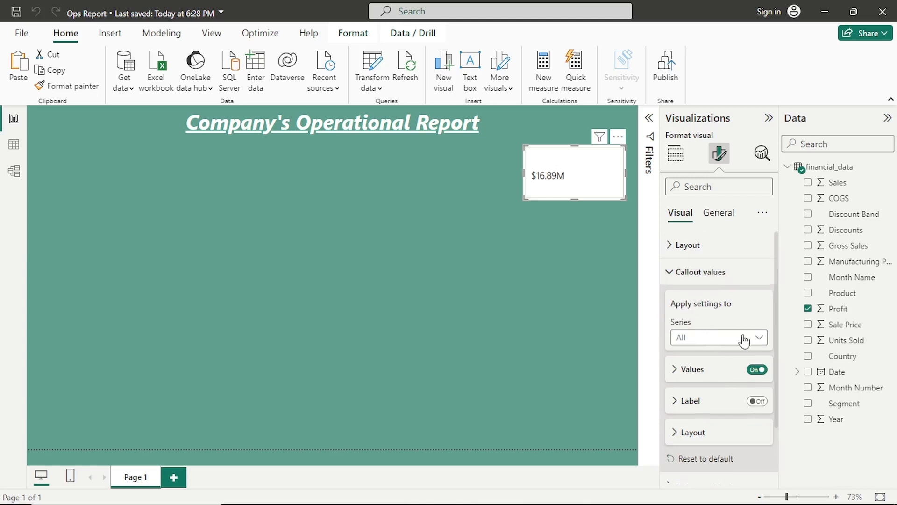
pyautogui.scroll(-2, 698, 367)
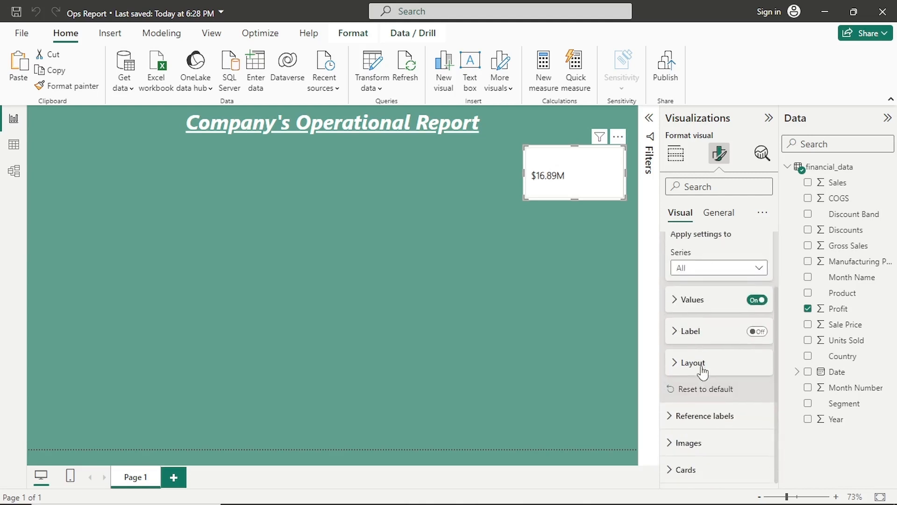
pyautogui.click(731, 469)
pyautogui.scroll(-3, 737, 356)
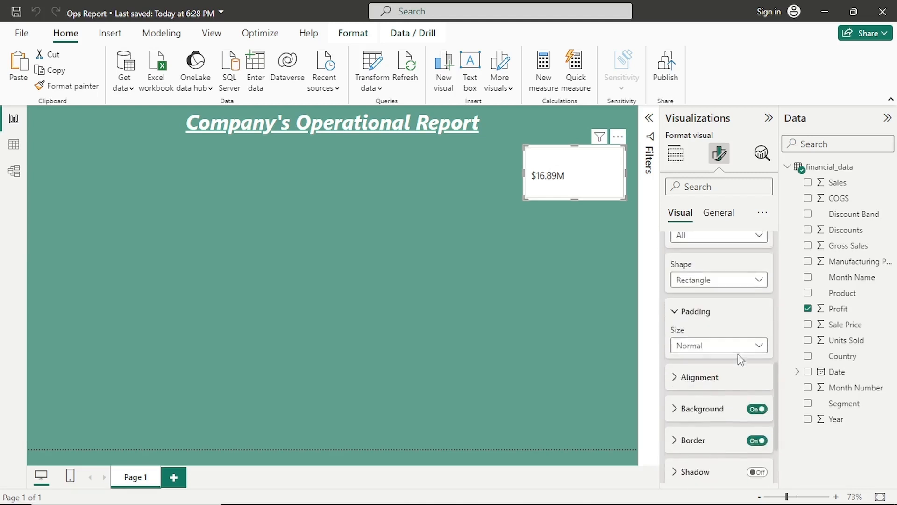
pyautogui.scroll(-3, 739, 352)
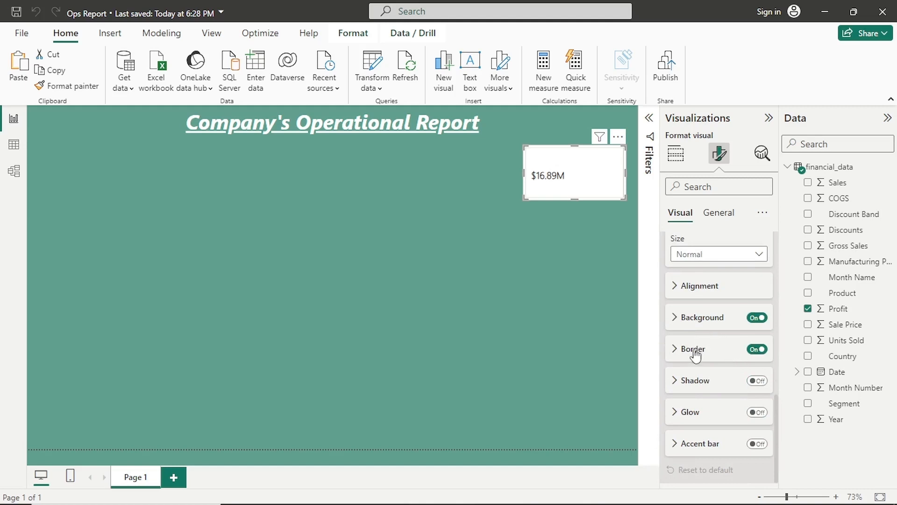
pyautogui.click(756, 349)
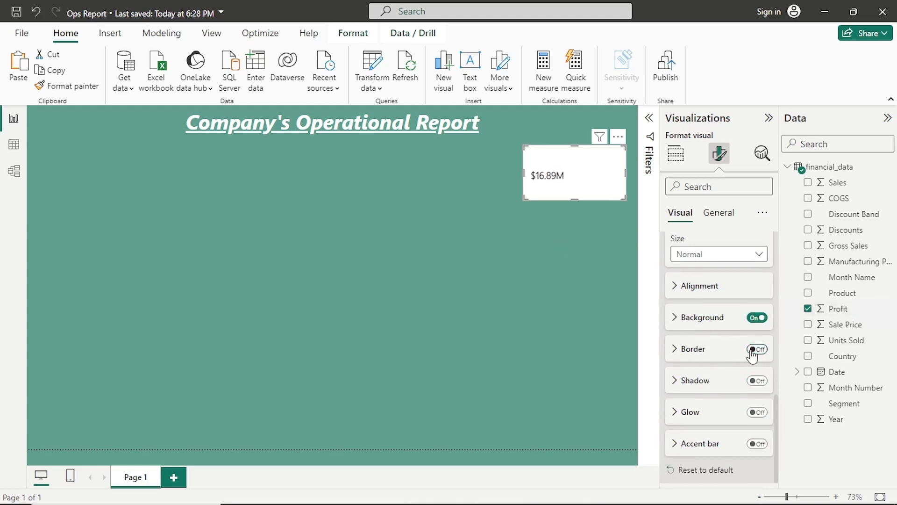
# - Change the Profit card's background color to the recent teal green that matches the page background
pyautogui.click(682, 321)
pyautogui.click(698, 351)
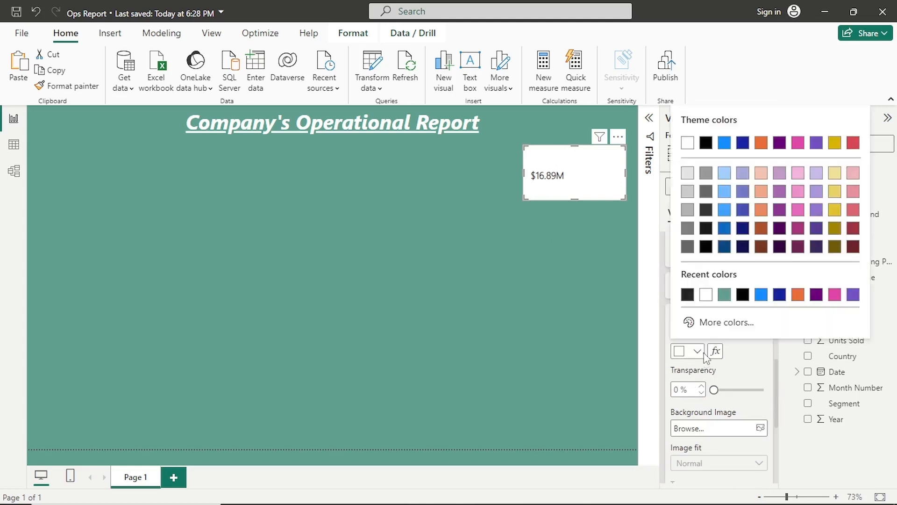
pyautogui.click(725, 295)
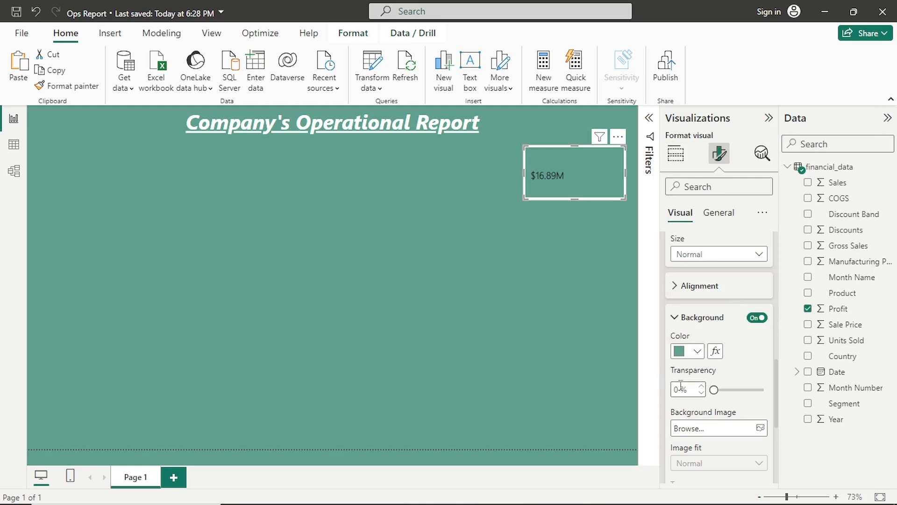
pyautogui.click(677, 325)
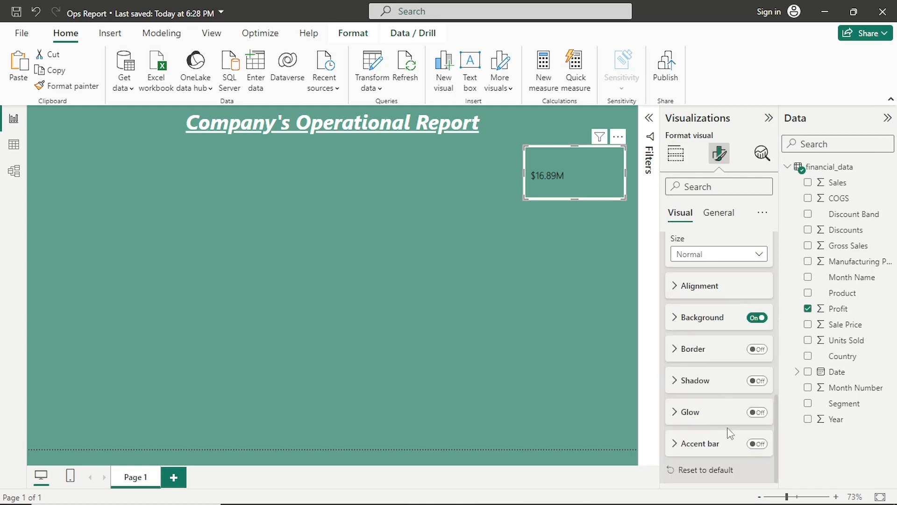
# - Review the Profit card's callout value settings
pyautogui.scroll(2, 673, 406)
pyautogui.scroll(5, 678, 315)
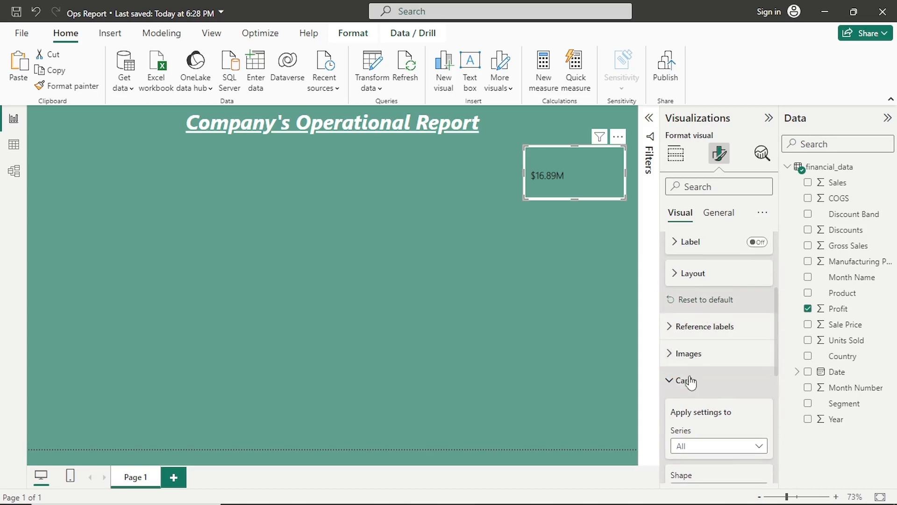
pyautogui.scroll(4, 687, 365)
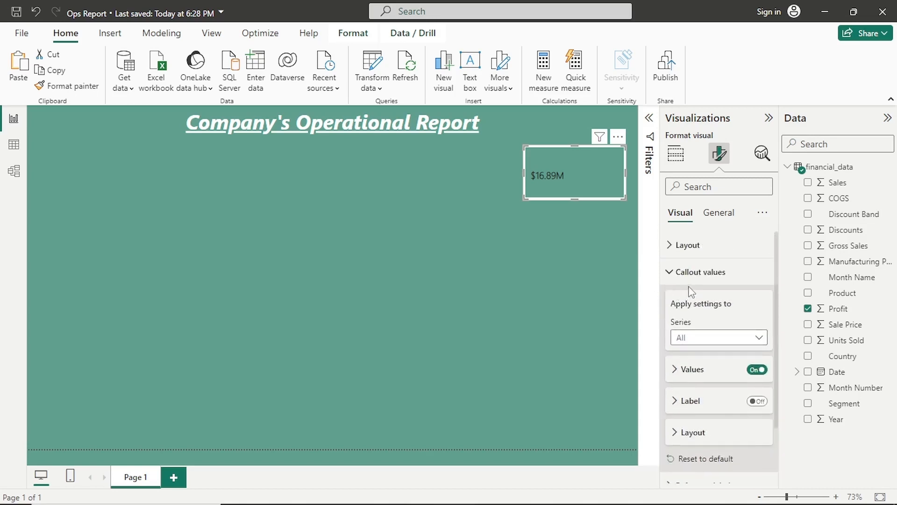
pyautogui.click(695, 376)
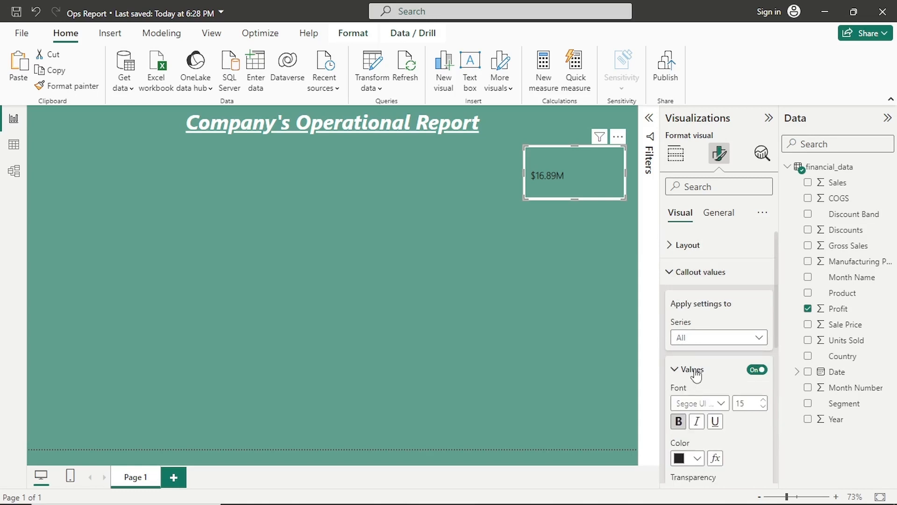
pyautogui.scroll(-5, 695, 369)
pyautogui.scroll(-1, 696, 369)
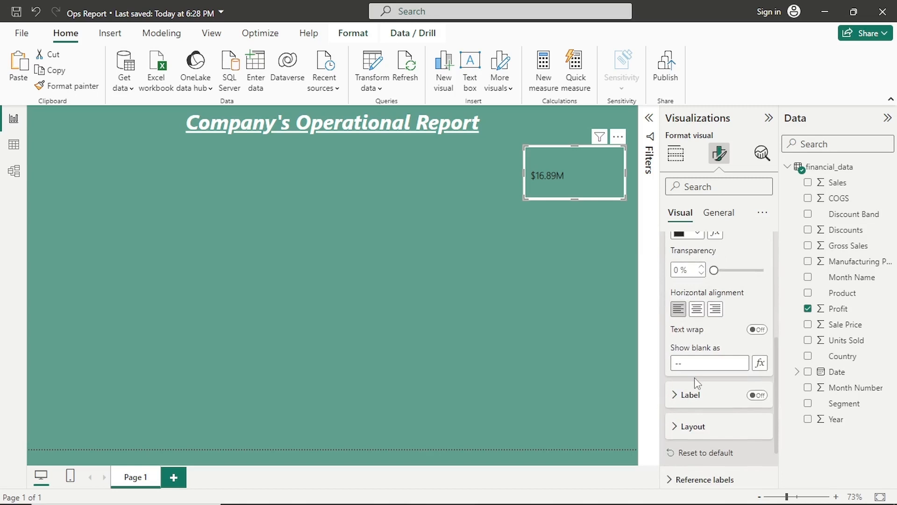
pyautogui.scroll(6, 695, 377)
pyautogui.click(698, 276)
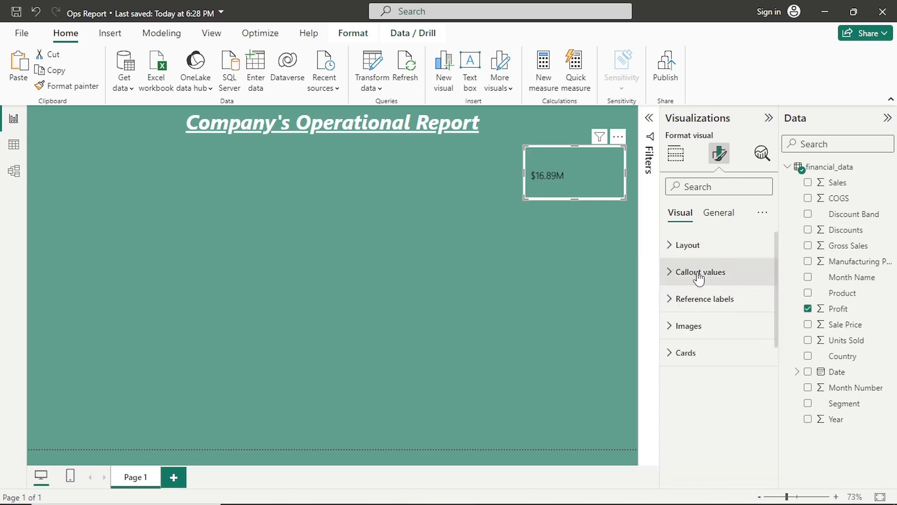
# - Turn on the Profit card's title and set its text to "Total Profit"
pyautogui.click(726, 218)
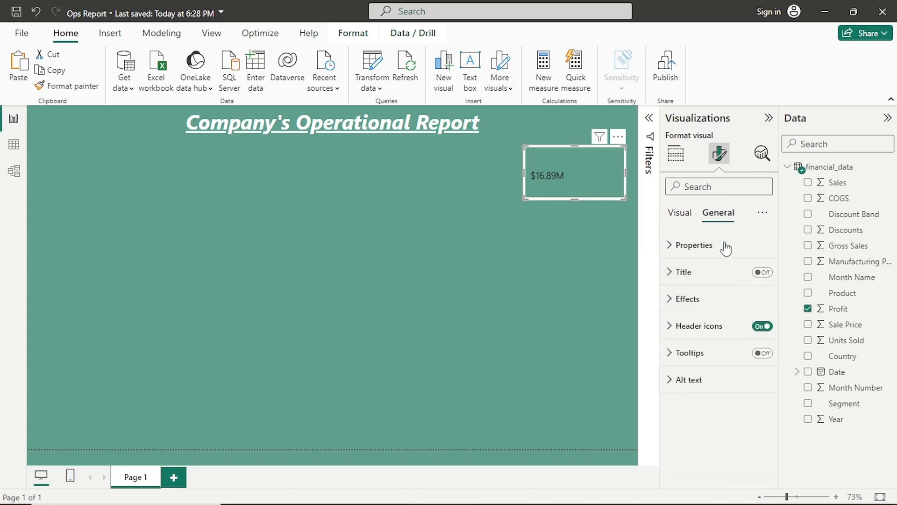
pyautogui.click(709, 300)
pyautogui.scroll(-2, 754, 369)
pyautogui.scroll(2, 720, 351)
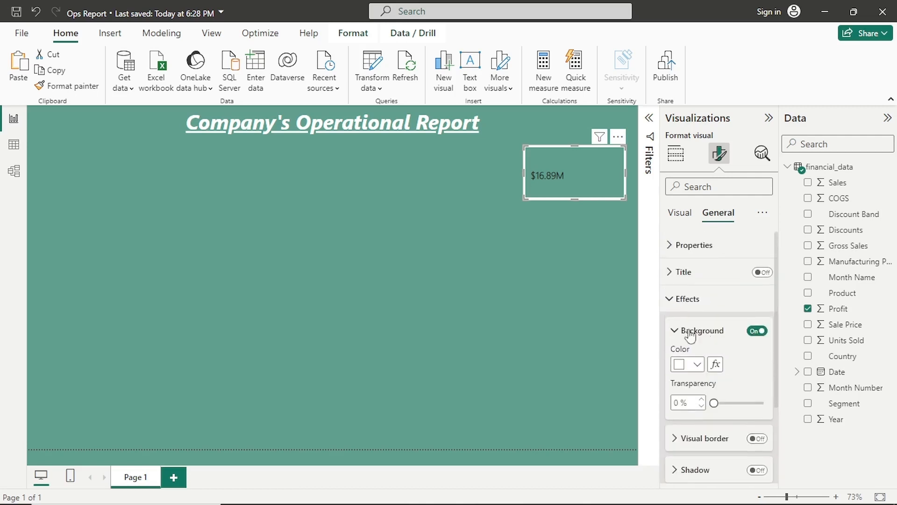
pyautogui.click(692, 273)
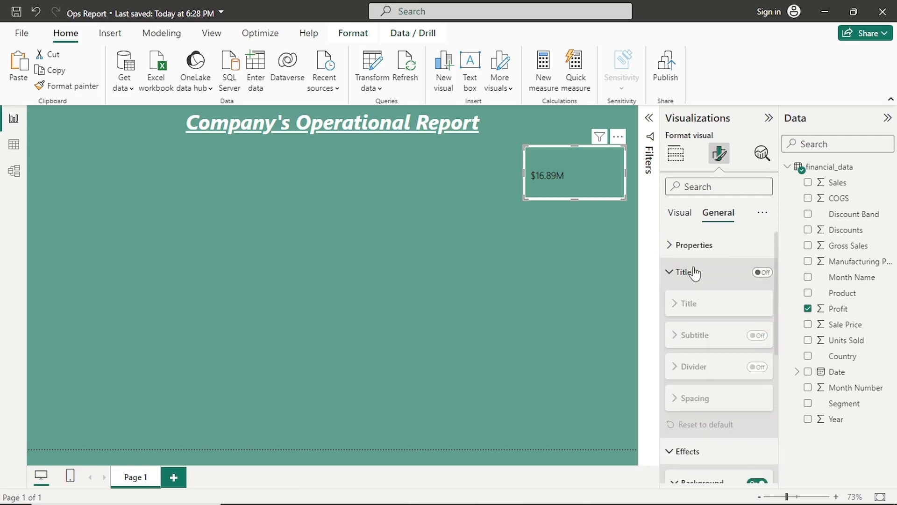
pyautogui.click(763, 271)
pyautogui.click(717, 309)
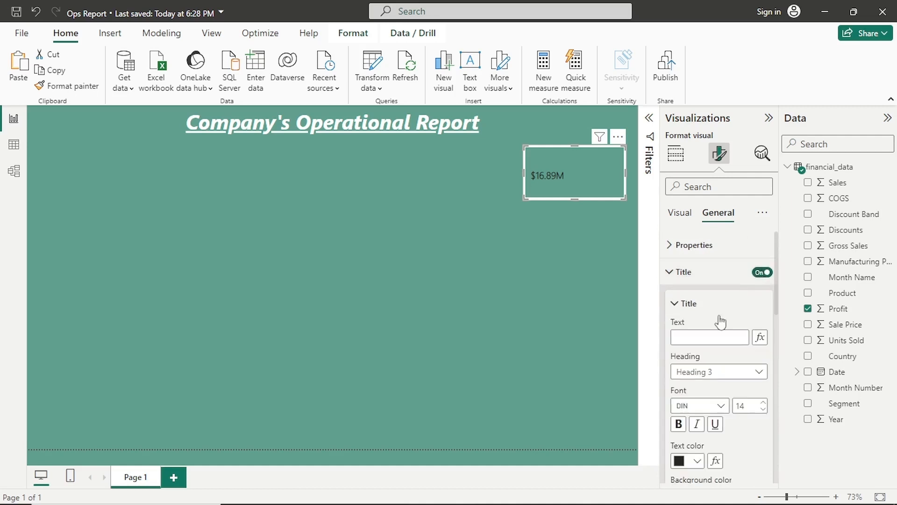
pyautogui.click(686, 342)
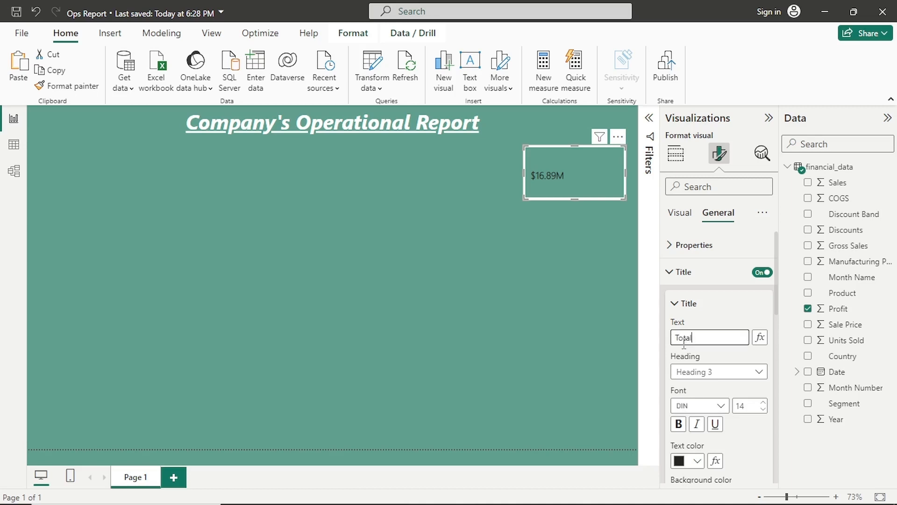
pyautogui.write('Total C')
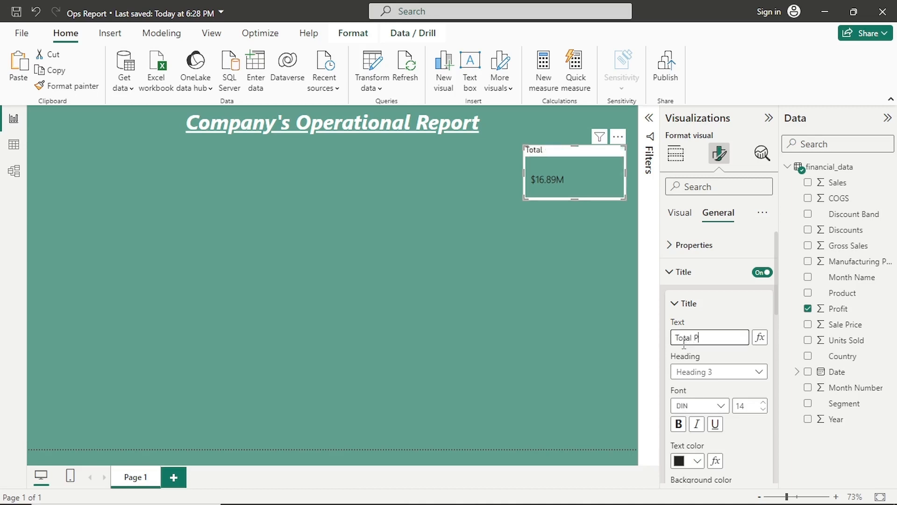
pyautogui.write('t')
# - Change the Total Profit card title to a Segoe UI font and make it italic
pyautogui.click(717, 407)
pyautogui.scroll(-3, 699, 367)
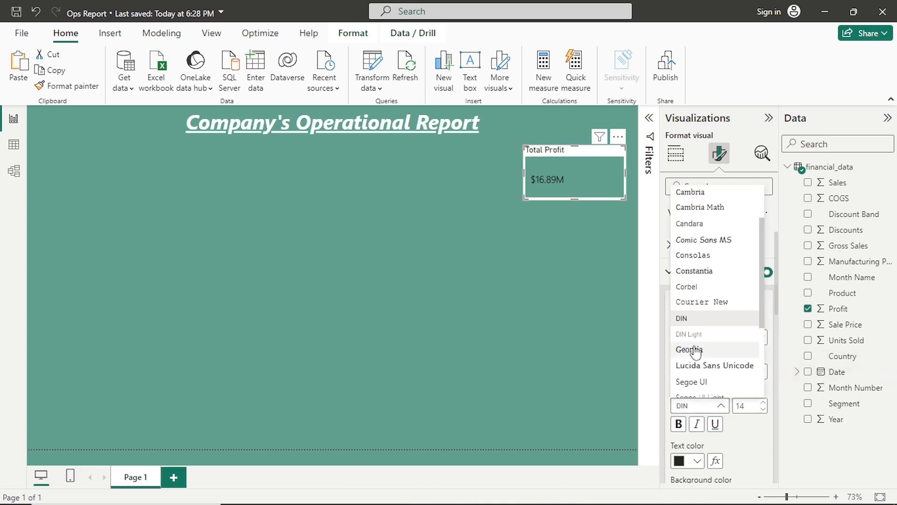
pyautogui.click(708, 335)
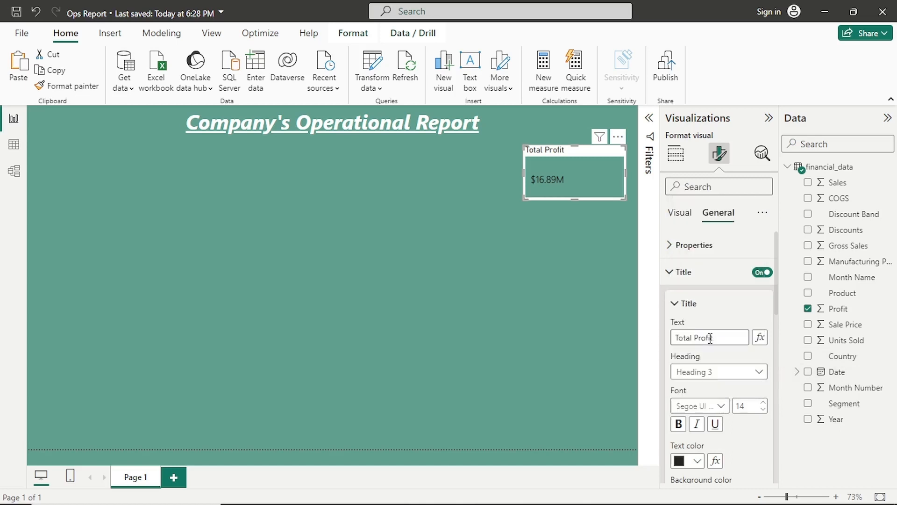
pyautogui.click(697, 424)
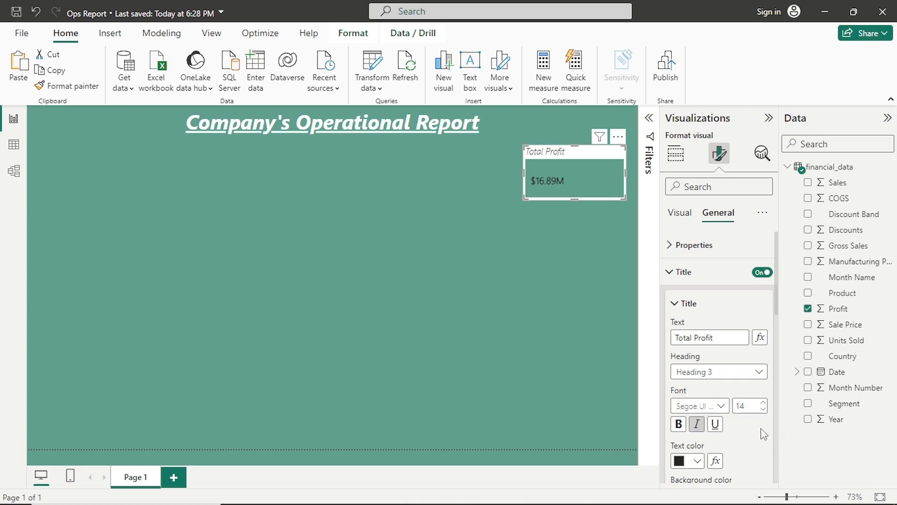
# - Set the text color of the Total Profit card's title to white
pyautogui.click(698, 461)
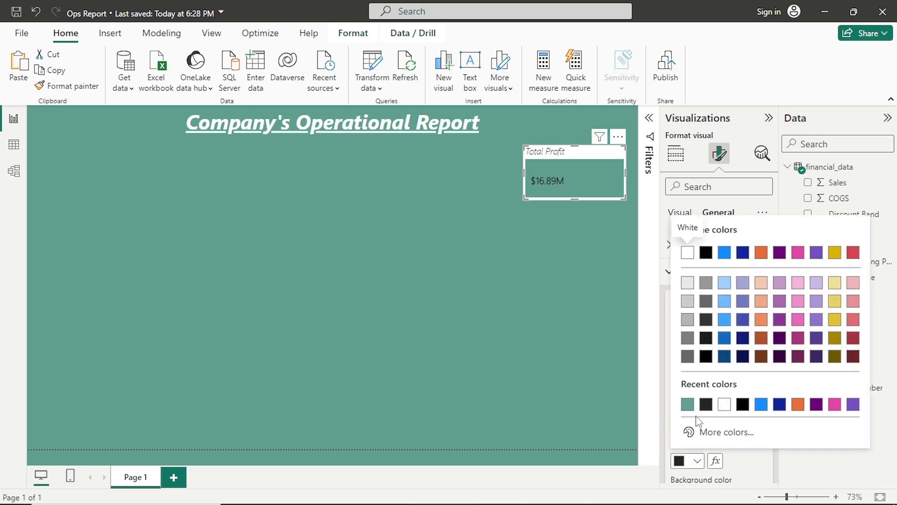
pyautogui.click(725, 405)
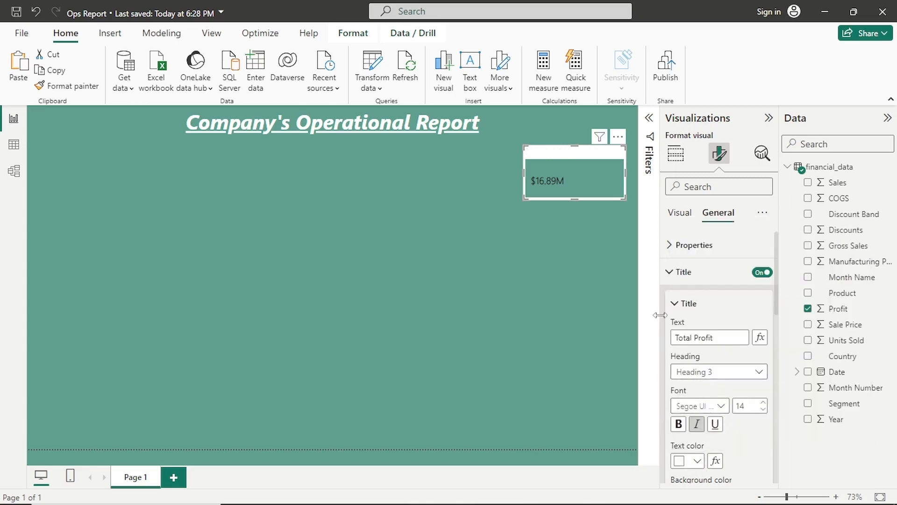
pyautogui.click(695, 278)
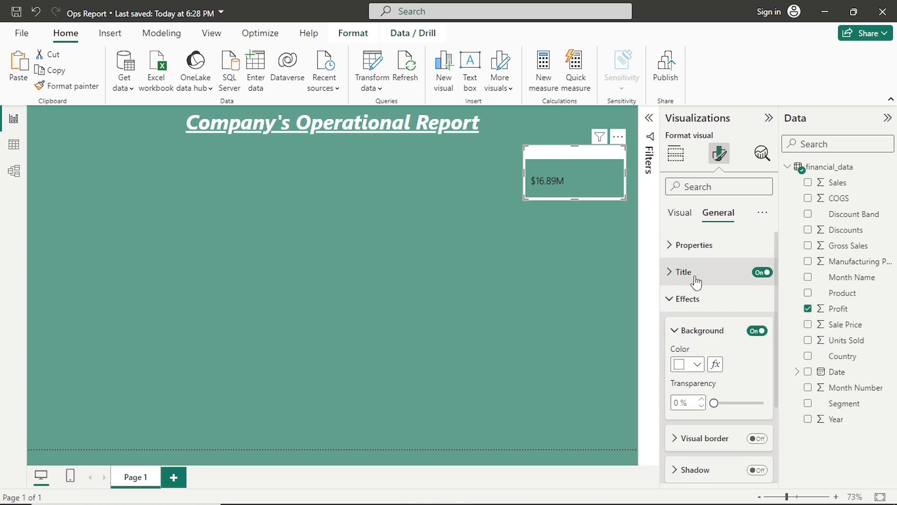
# - Set the Total Profit card's background to the recently used green and turn on a white visual border
pyautogui.click(695, 366)
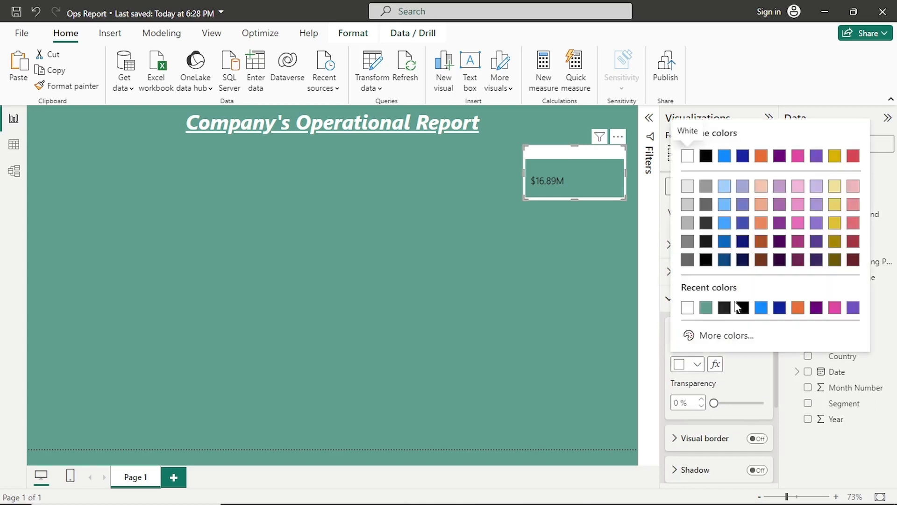
pyautogui.click(703, 310)
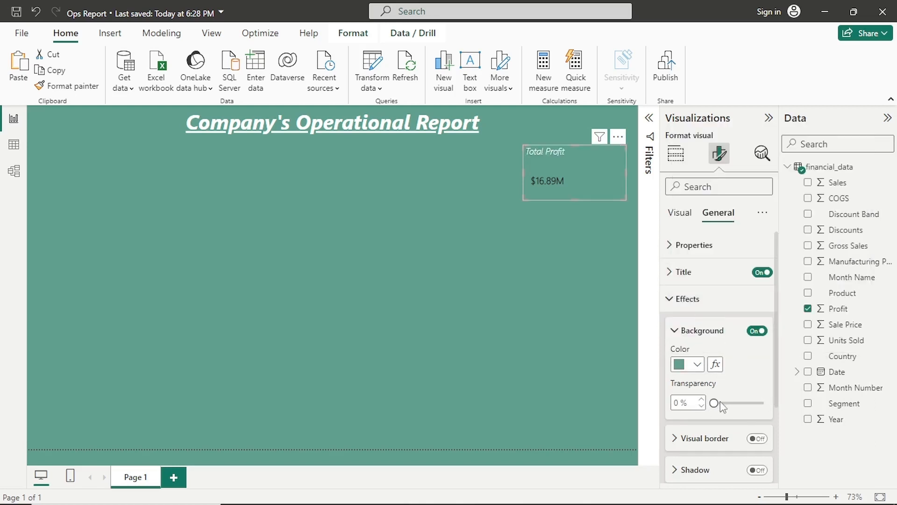
pyautogui.scroll(-2, 736, 404)
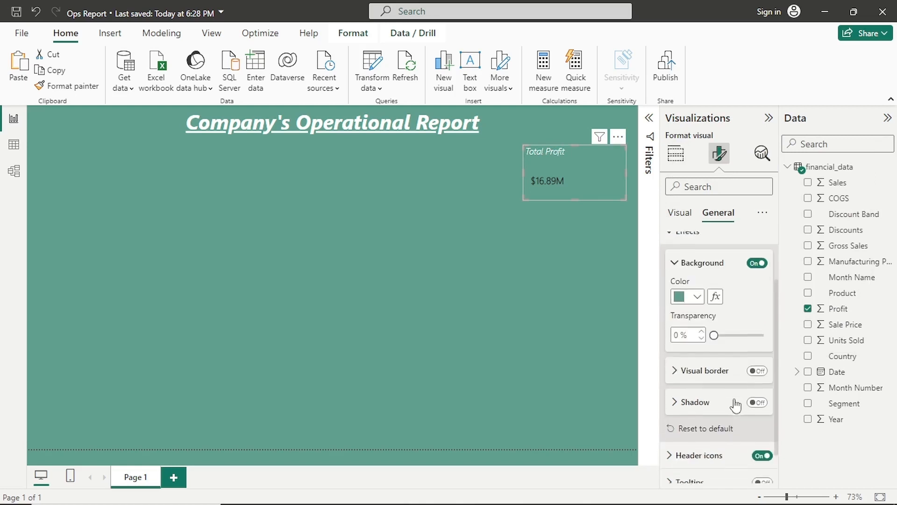
pyautogui.click(756, 364)
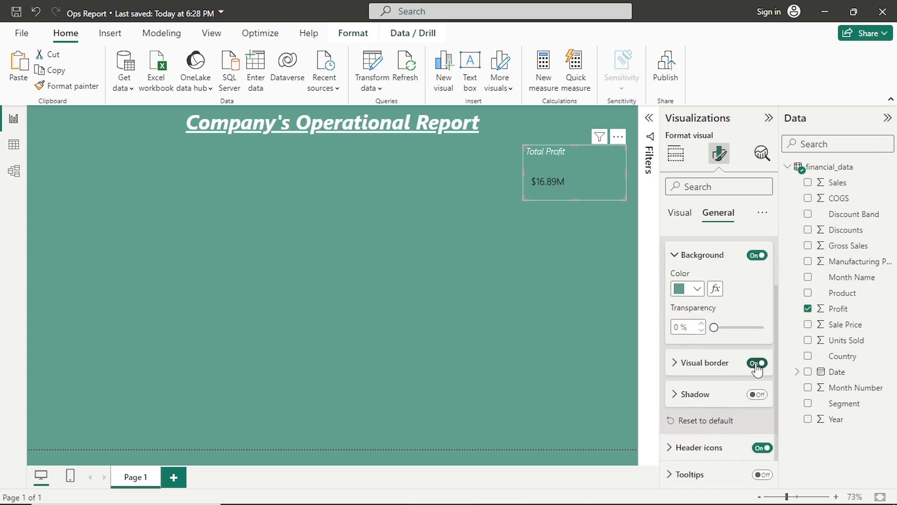
pyautogui.click(674, 370)
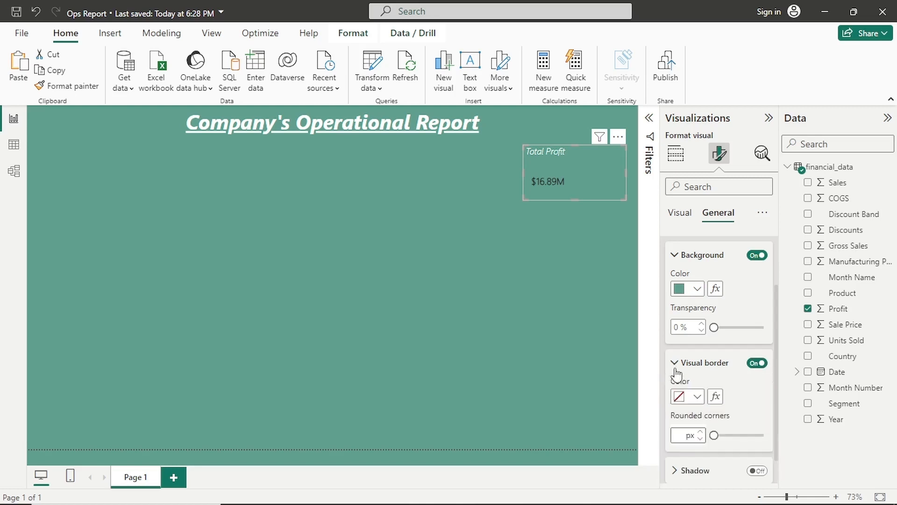
pyautogui.click(696, 397)
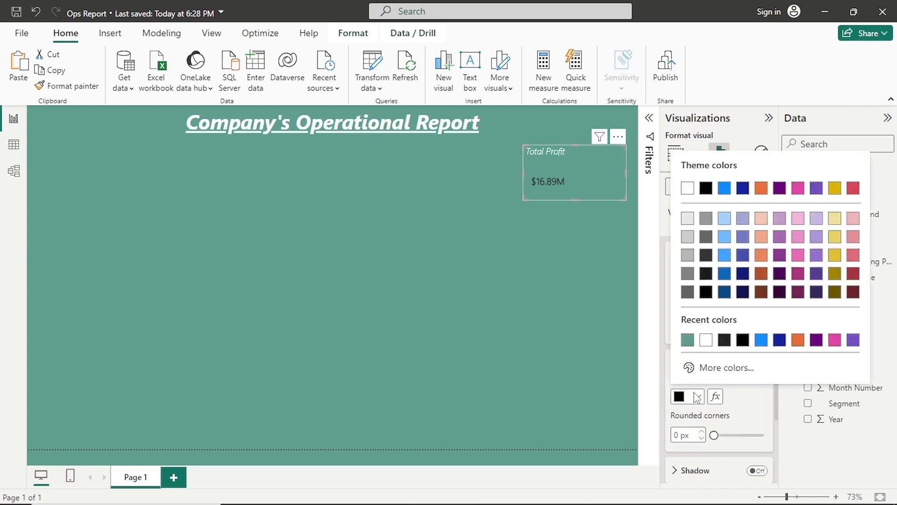
pyautogui.click(706, 342)
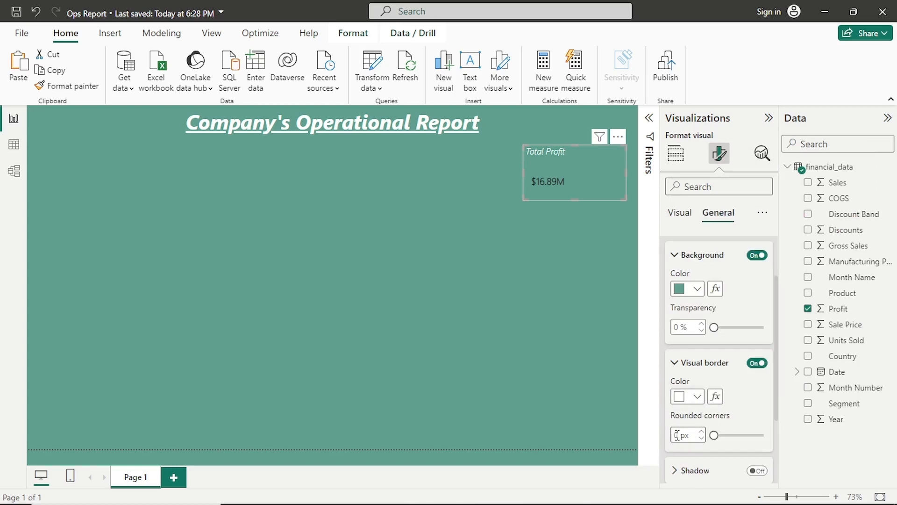
# - Set the rounded corners of the Total Profit card's visual border to 15 px
pyautogui.click(678, 434)
pyautogui.write('15')
pyautogui.press('Return')
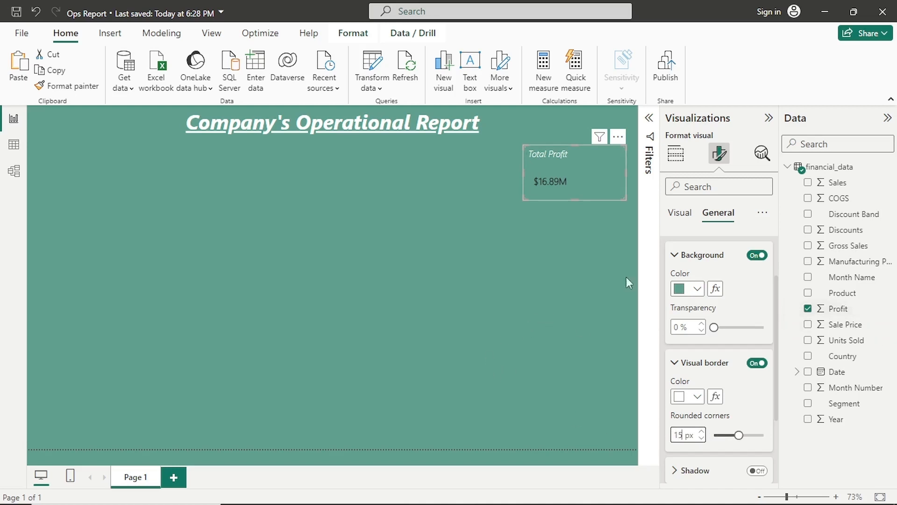
pyautogui.click(674, 258)
pyautogui.click(675, 288)
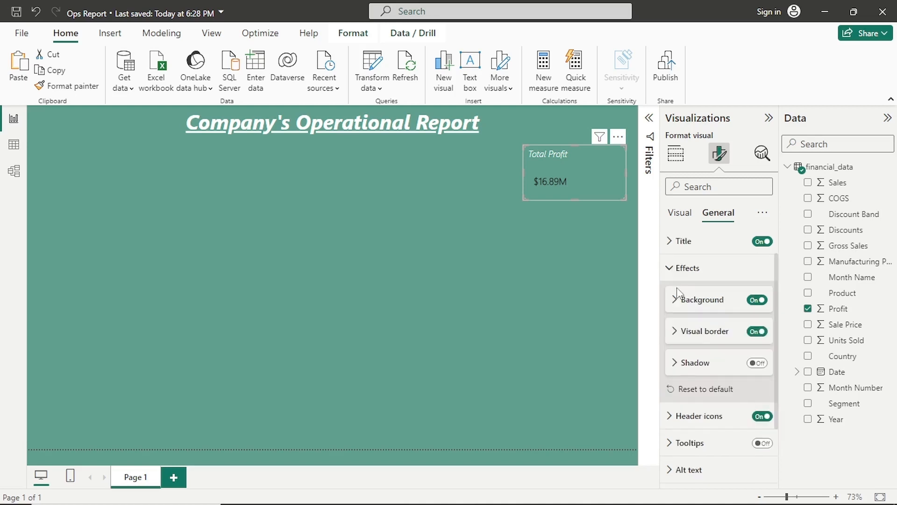
# - Set the color of the Total Profit card's callout value to white
pyautogui.click(681, 213)
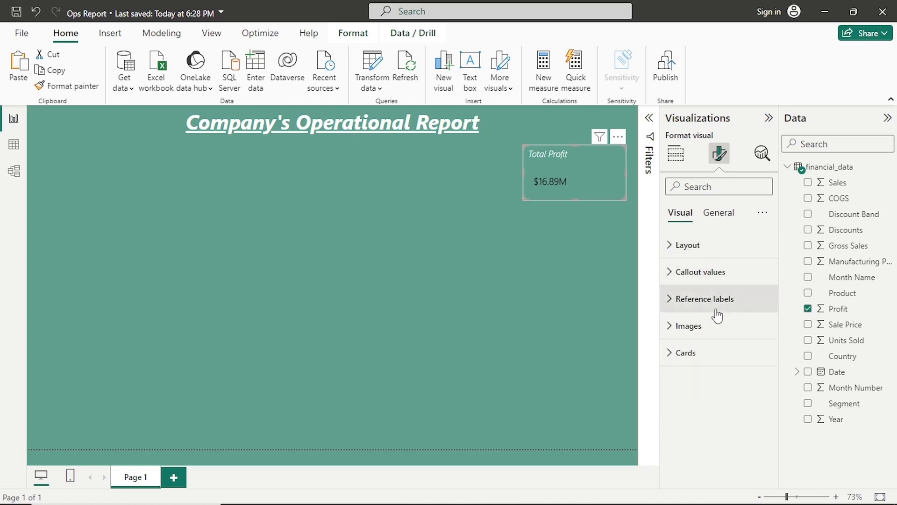
pyautogui.click(704, 276)
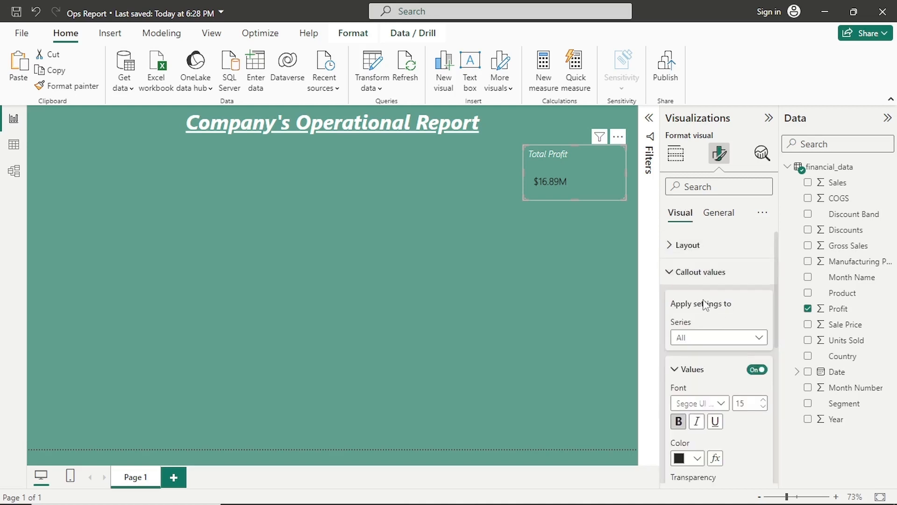
pyautogui.scroll(-1, 714, 339)
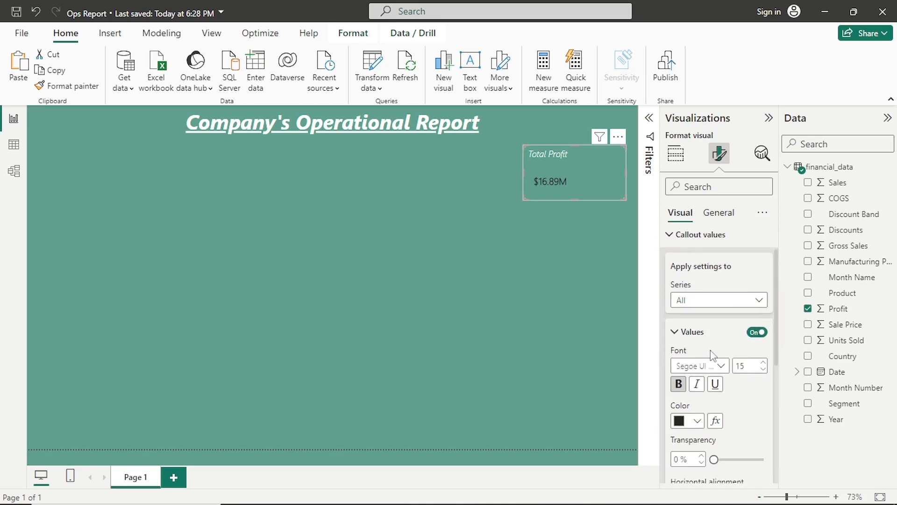
pyautogui.click(698, 421)
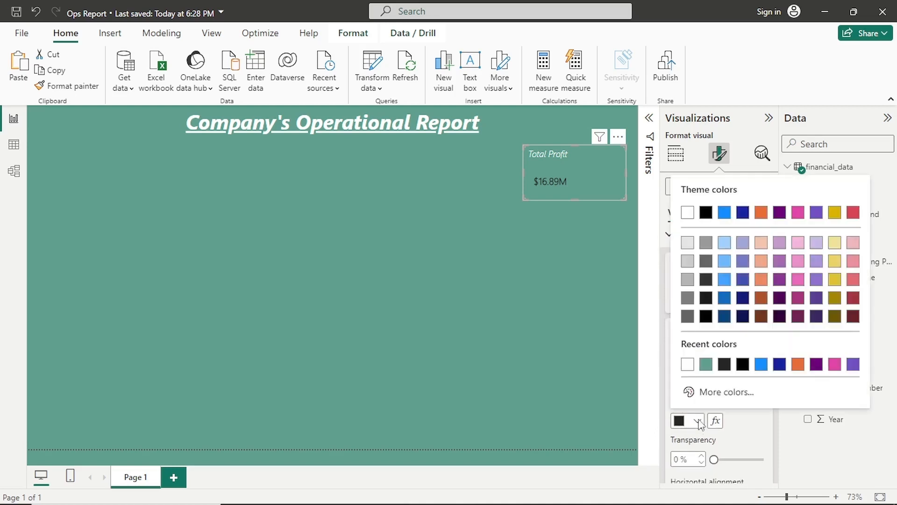
pyautogui.click(689, 364)
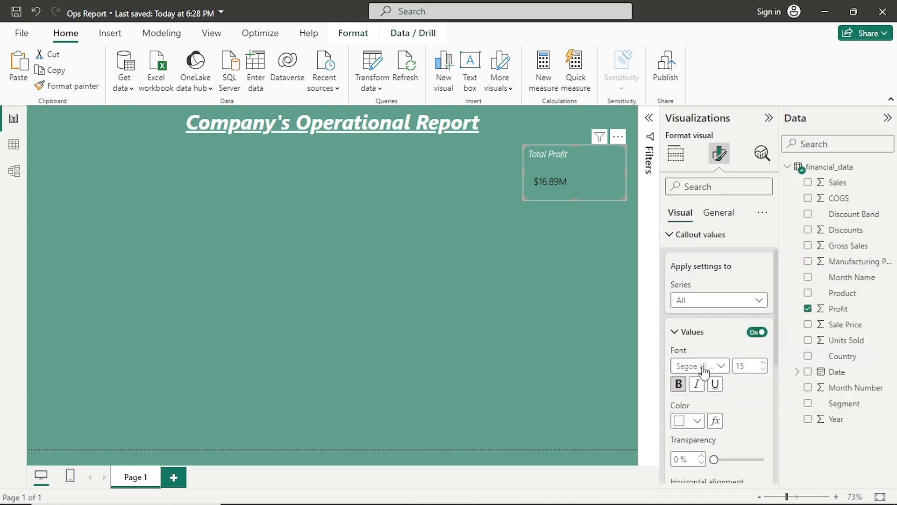
pyautogui.scroll(-5, 736, 369)
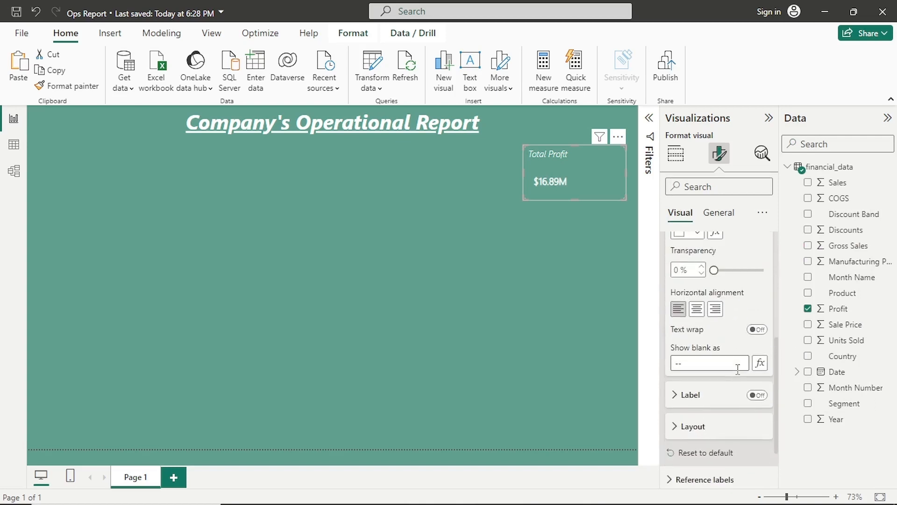
pyautogui.scroll(-2, 737, 370)
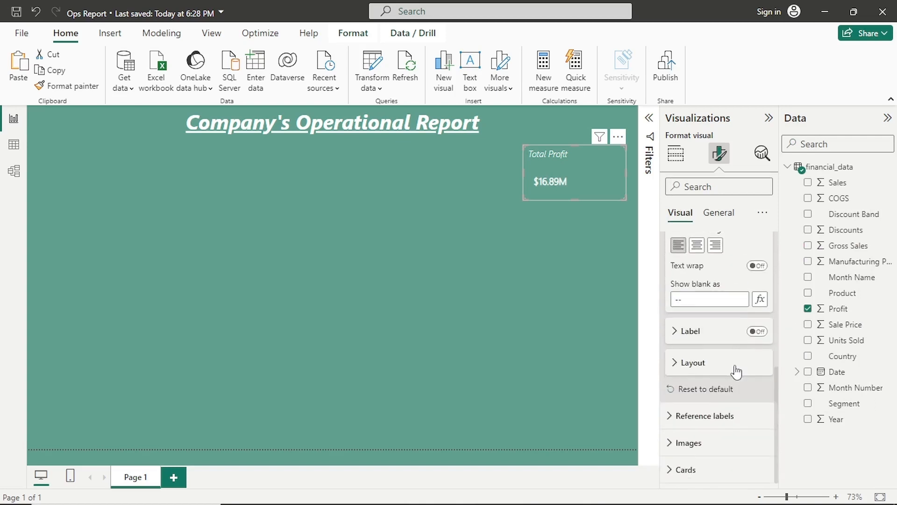
pyautogui.scroll(5, 736, 371)
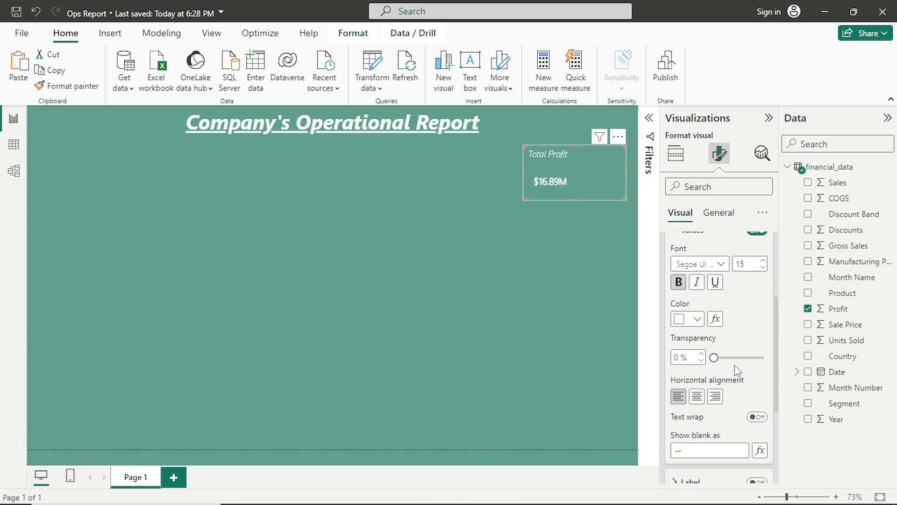
pyautogui.scroll(1, 734, 365)
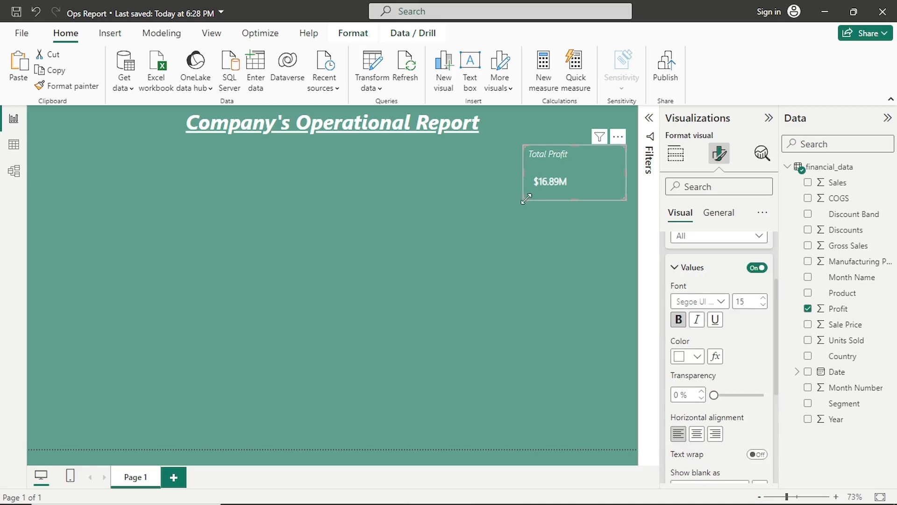
# - Make the Total Profit card slightly smaller and change its title font to Segoe UI Semibold
pyautogui.moveTo(523, 200); pyautogui.dragTo(541, 195)
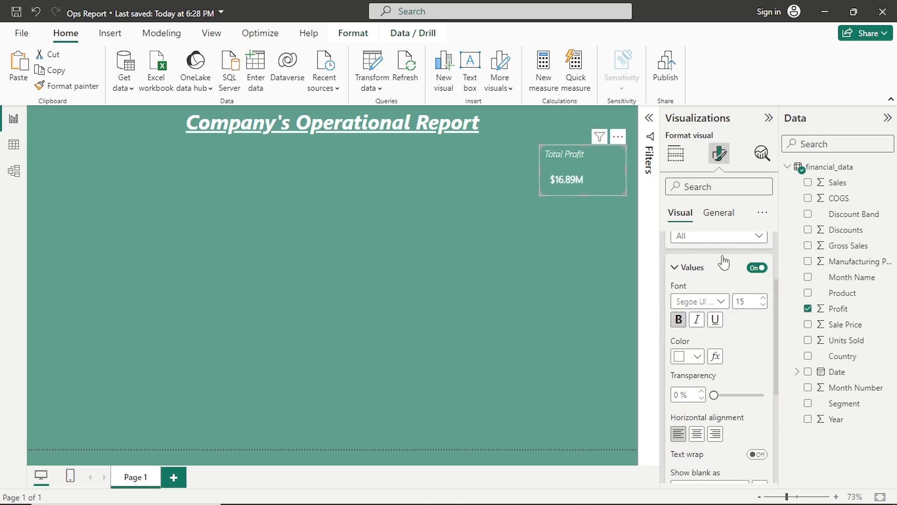
pyautogui.scroll(2, 725, 258)
pyautogui.click(725, 215)
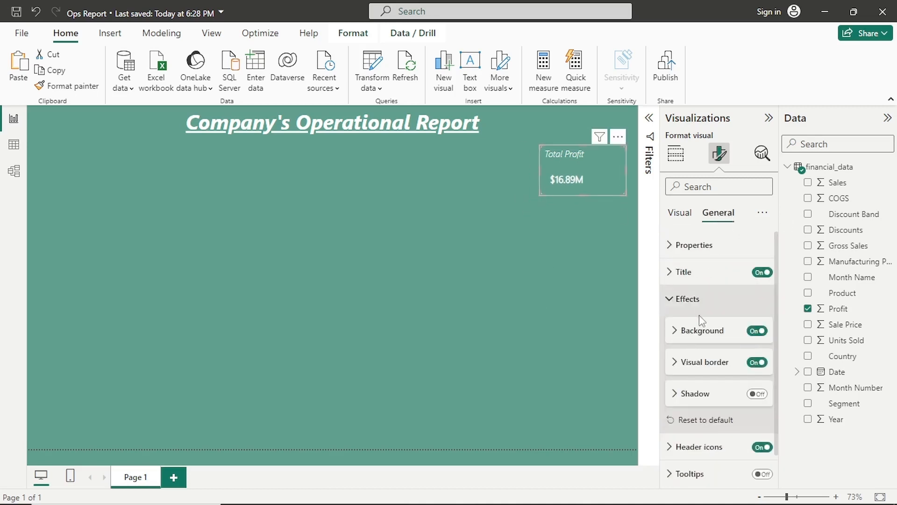
pyautogui.click(691, 302)
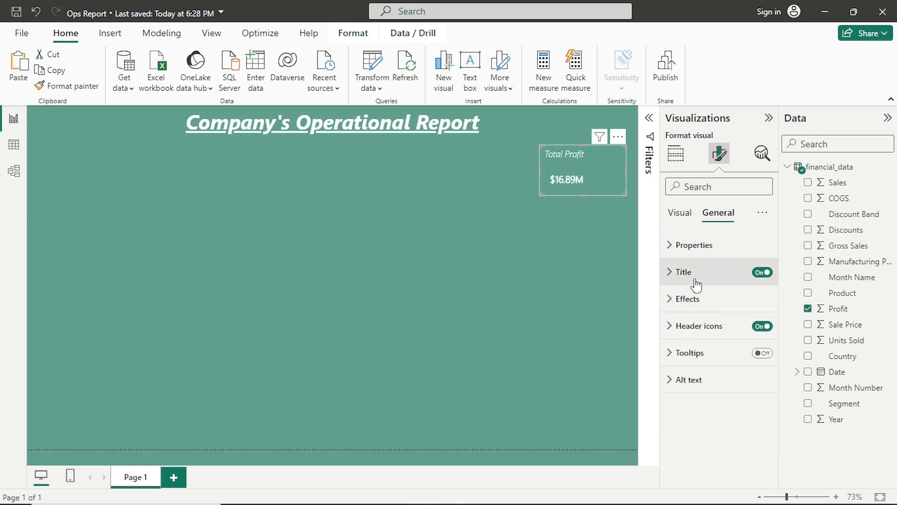
pyautogui.click(693, 280)
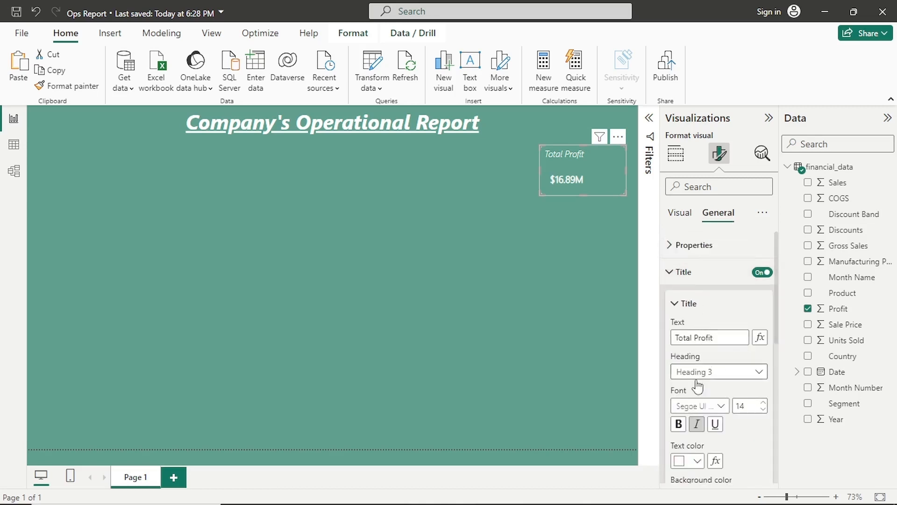
pyautogui.click(722, 407)
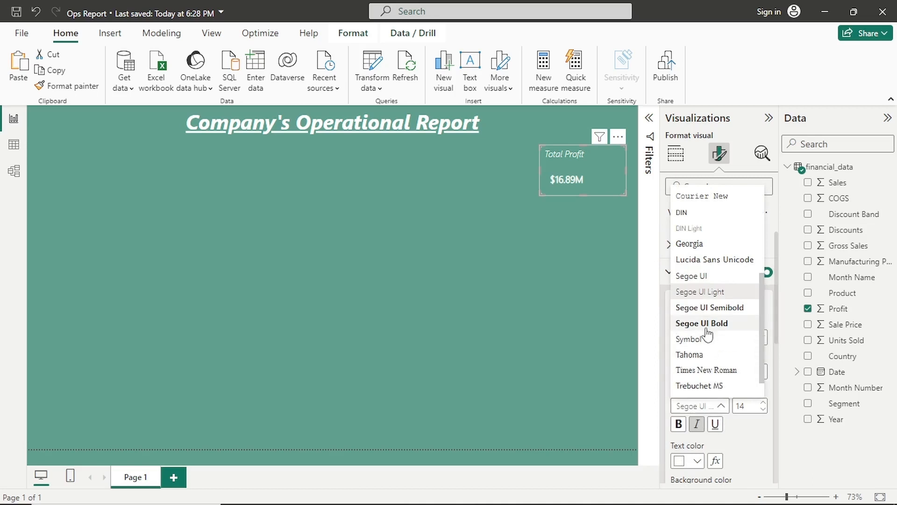
pyautogui.click(704, 309)
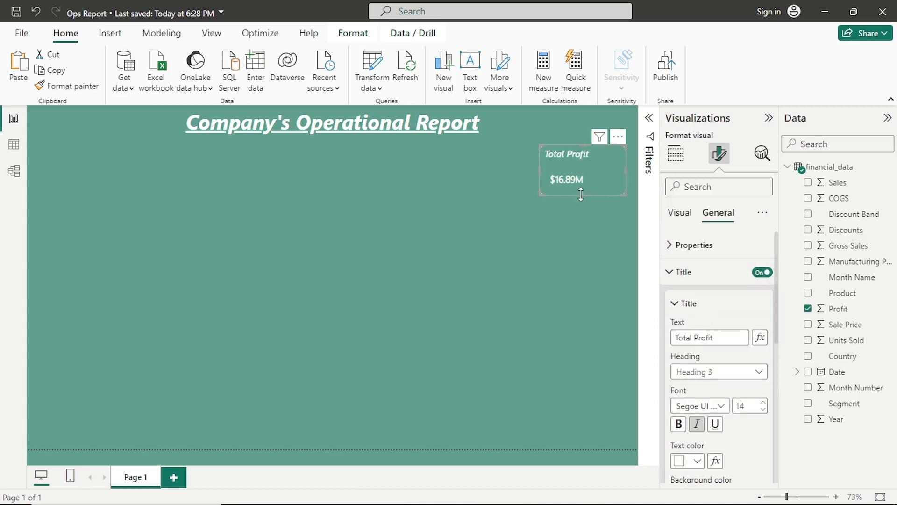
# - Narrow the Total Profit card slightly by moving its left edge inward
pyautogui.click(550, 253)
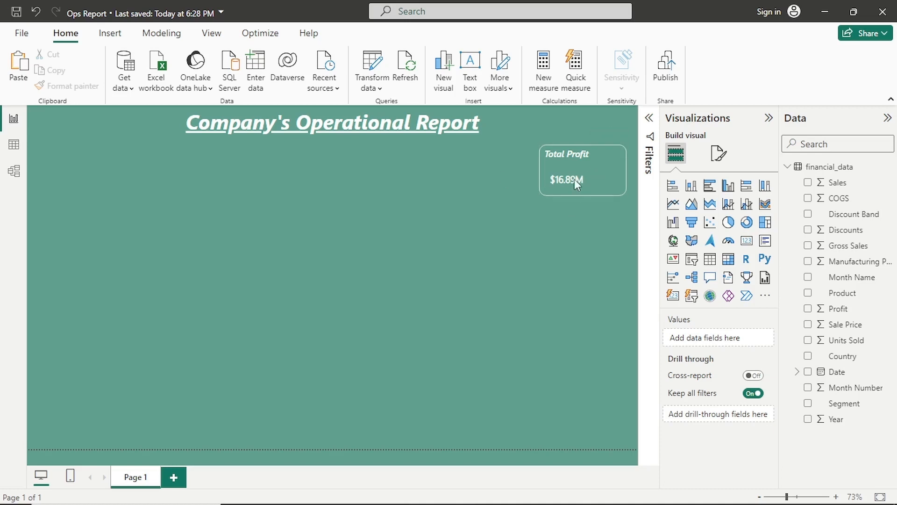
pyautogui.click(540, 171)
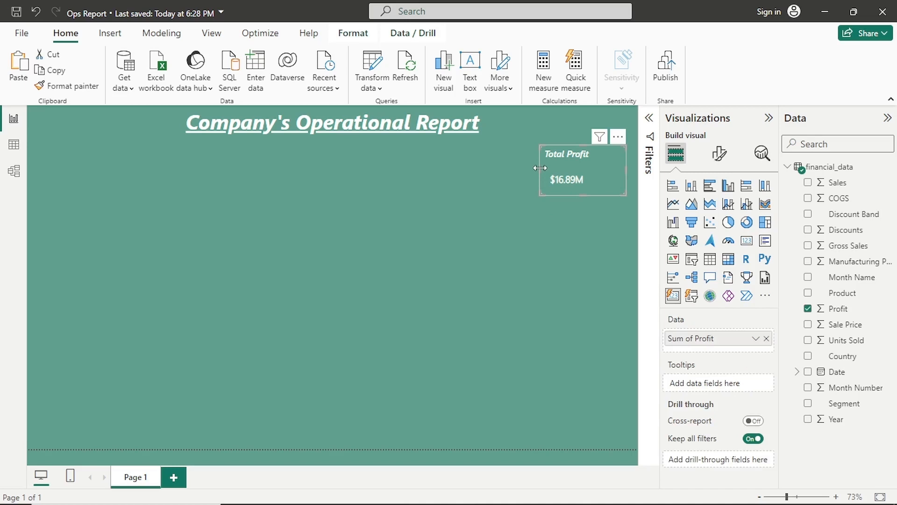
pyautogui.moveTo(545, 168); pyautogui.dragTo(547, 168)
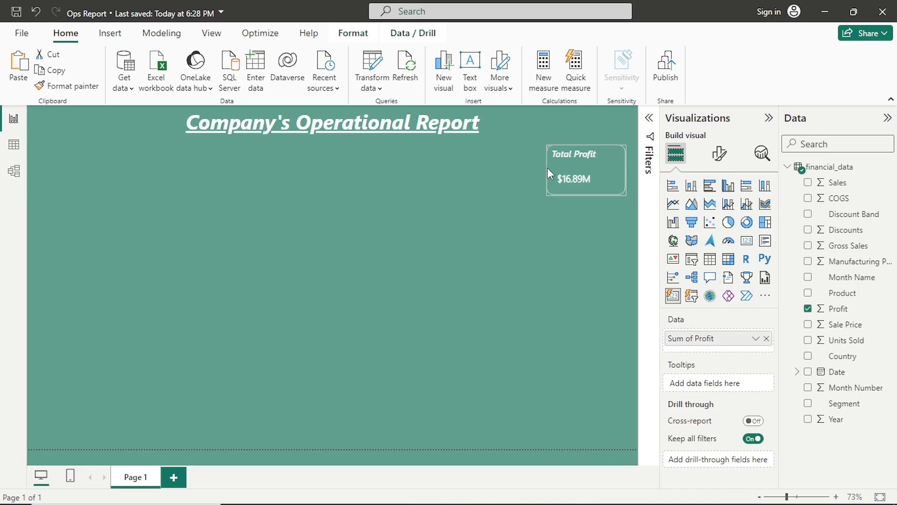
pyautogui.click(609, 223)
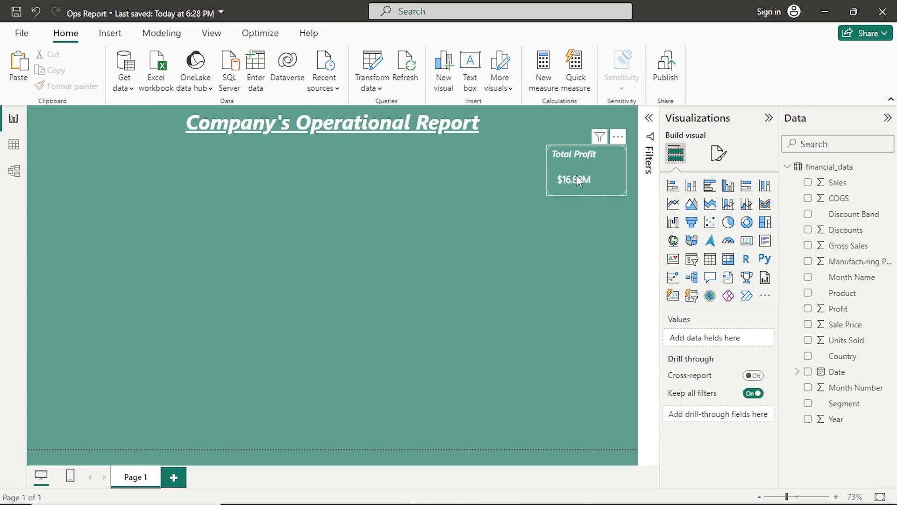
# - Make two copies of the Total Profit card and stack them below the original, aligned and evenly spaced
pyautogui.click(589, 168)
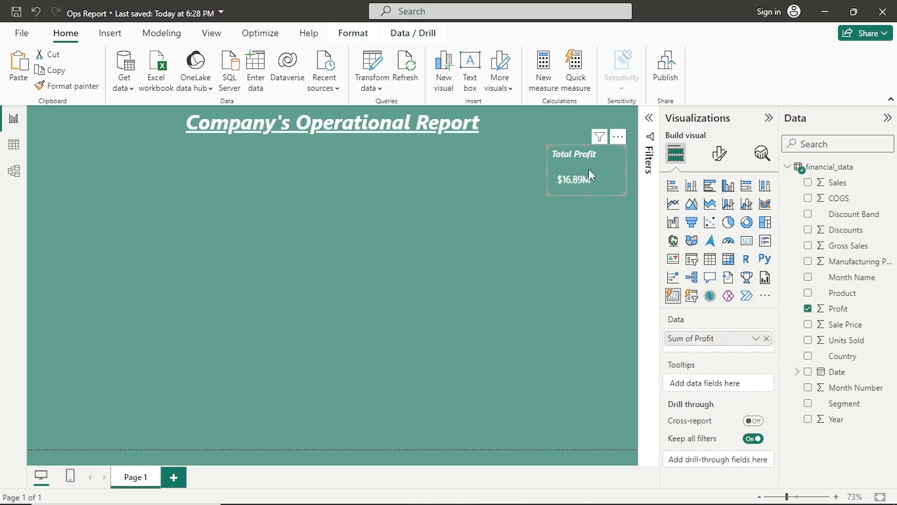
pyautogui.hotkey('ctrl', 'v')
pyautogui.moveTo(589, 166); pyautogui.dragTo(581, 287)
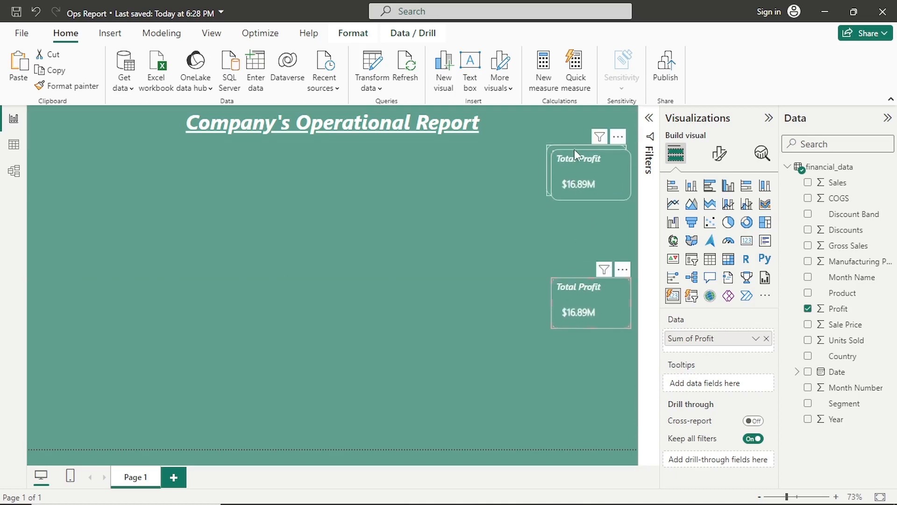
pyautogui.hotkey('ctrl', 'v')
pyautogui.moveTo(571, 240); pyautogui.dragTo(573, 220)
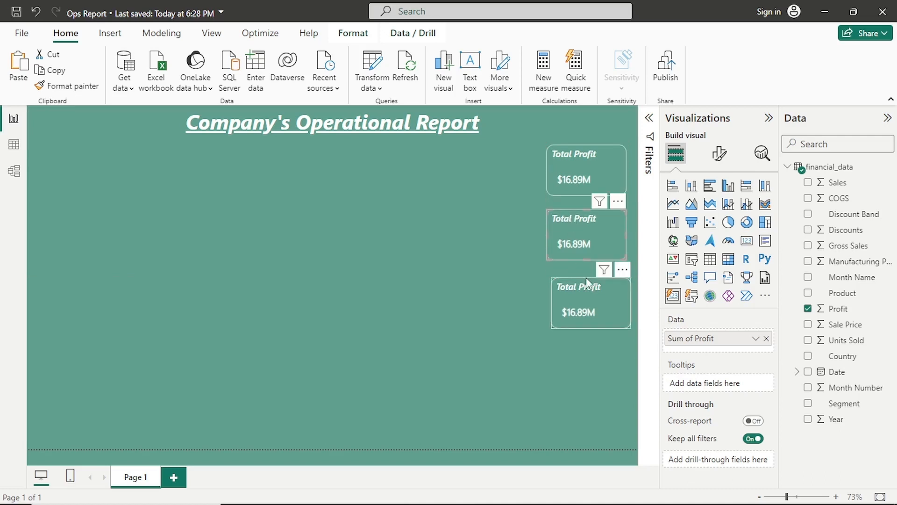
pyautogui.moveTo(587, 283); pyautogui.dragTo(581, 271)
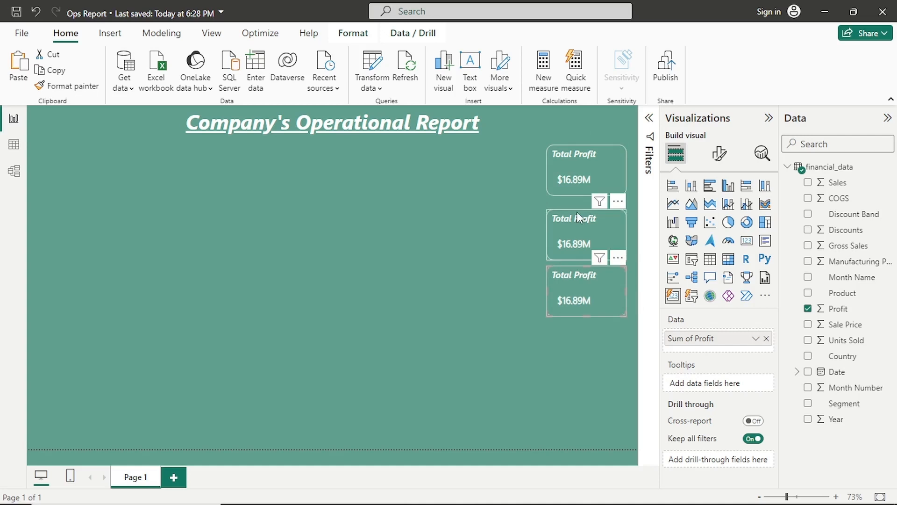
pyautogui.moveTo(578, 208); pyautogui.dragTo(578, 209)
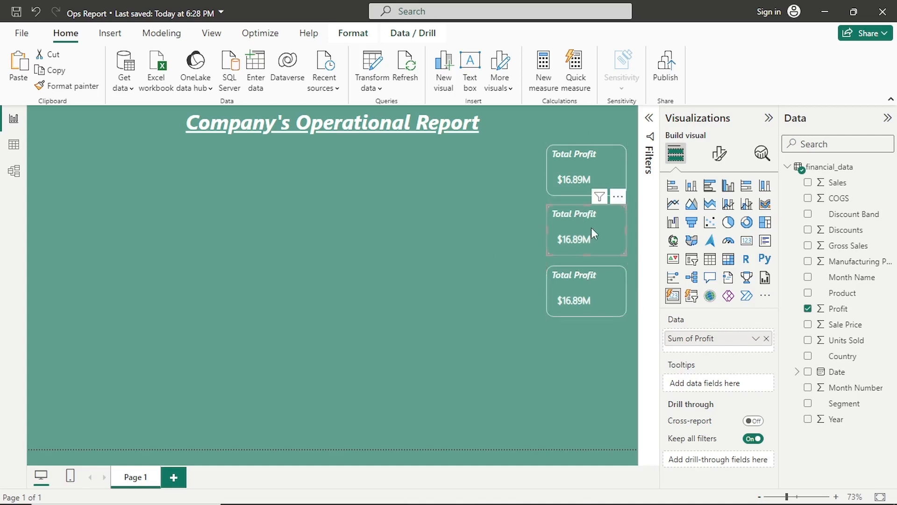
# - Replace the Profit field with Sales in the middle card of the stack
pyautogui.click(767, 338)
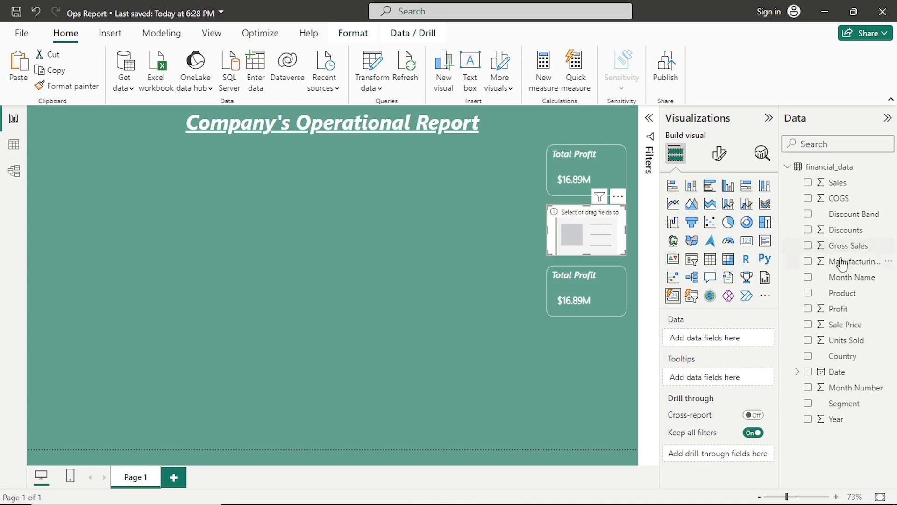
pyautogui.moveTo(847, 245); pyautogui.dragTo(740, 343)
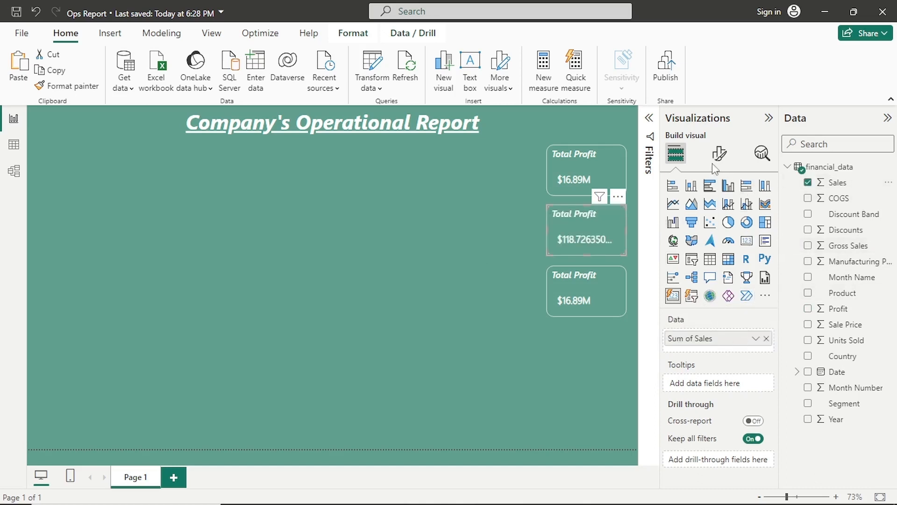
# - Change the title text of the middle card in the stack to Total Sales
pyautogui.click(720, 154)
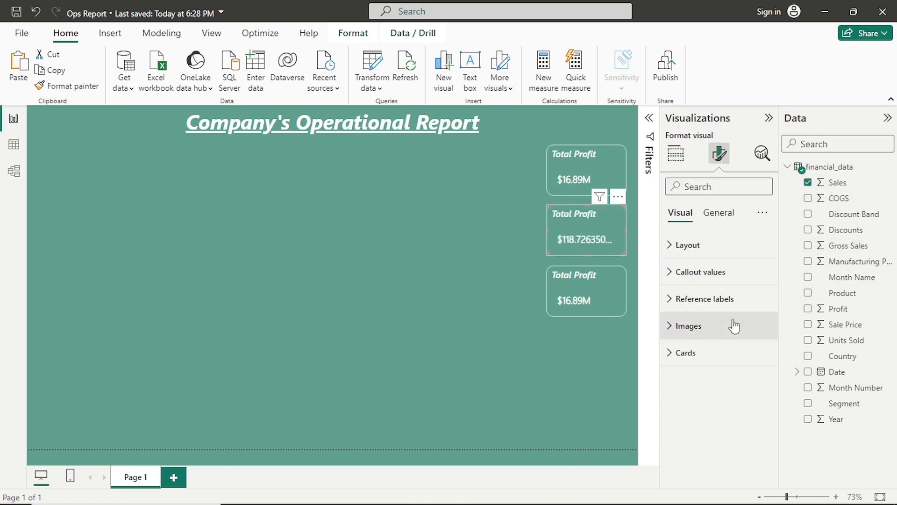
pyautogui.click(725, 218)
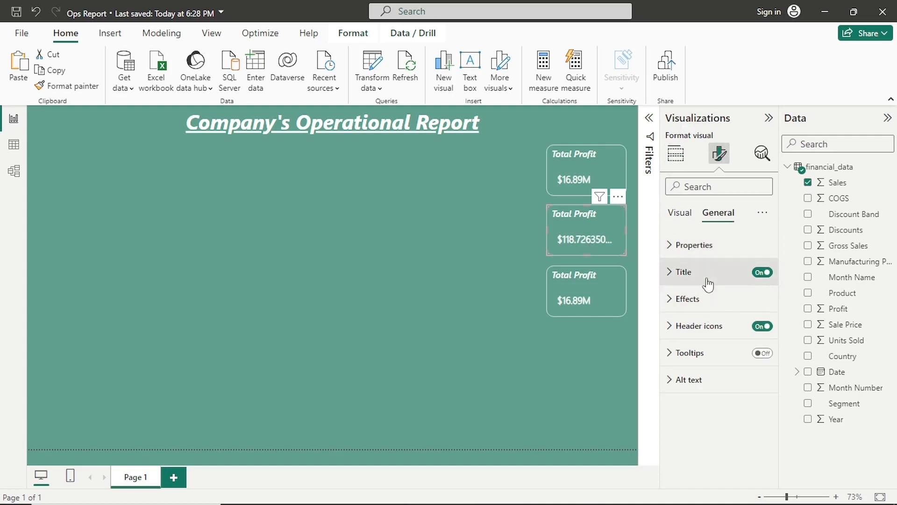
pyautogui.click(708, 280)
pyautogui.click(719, 337)
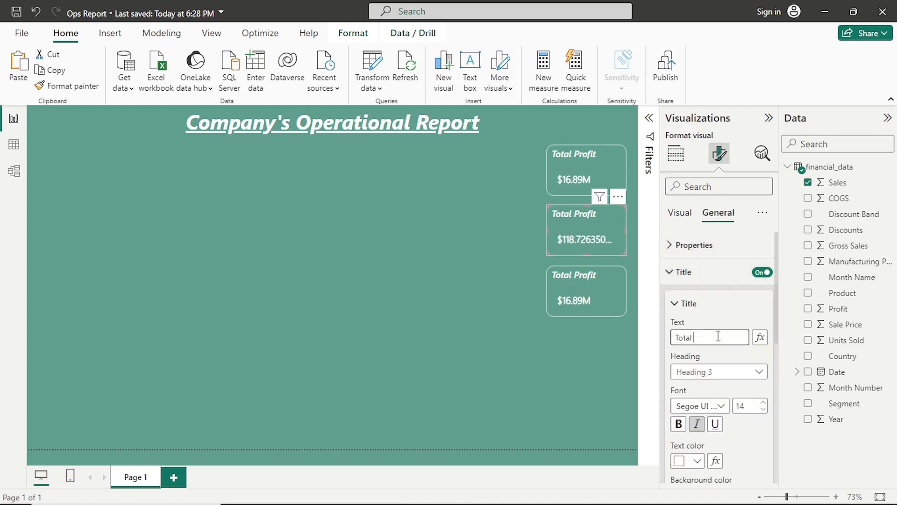
pyautogui.write('Sales')
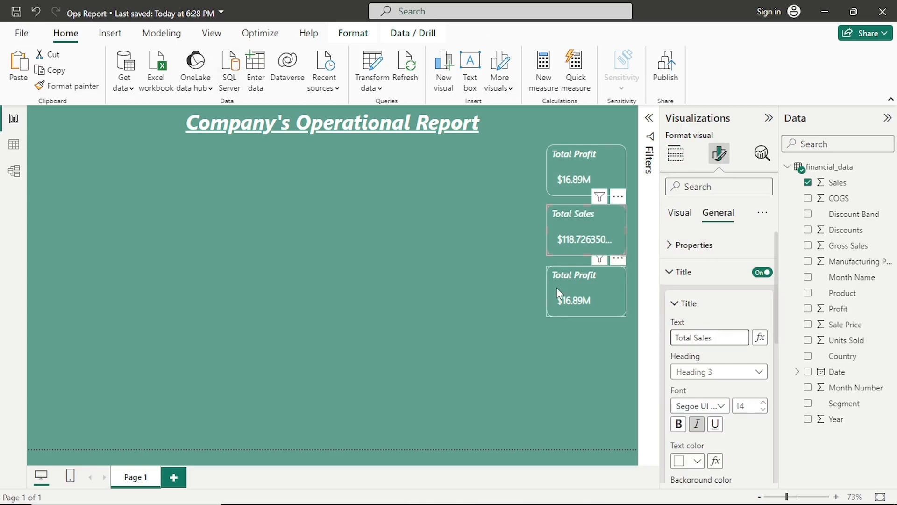
# - Set the Sales column of the financial_data table to show 2 decimal places
pyautogui.click(575, 283)
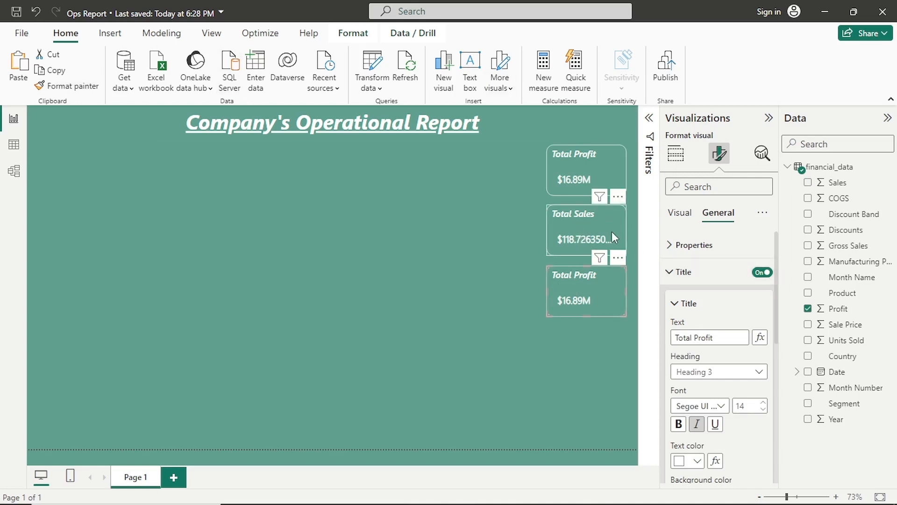
pyautogui.scroll(-4, 719, 374)
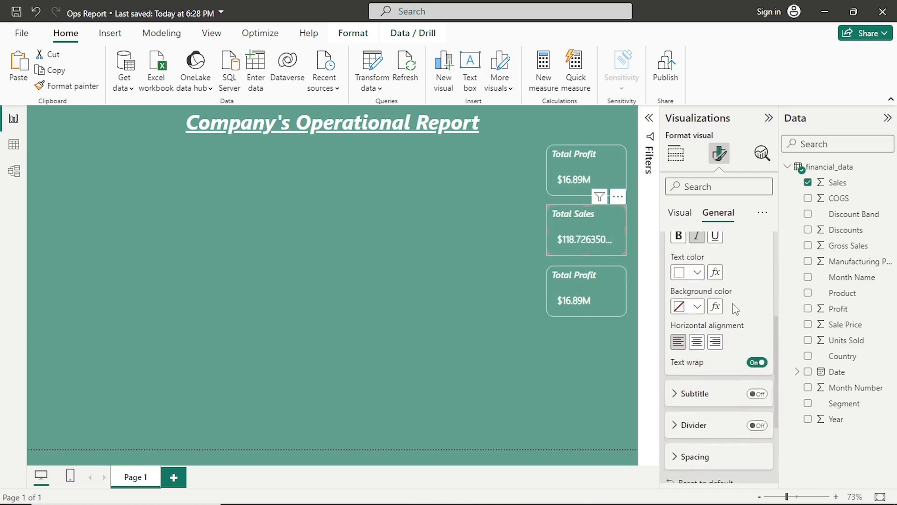
pyautogui.click(580, 246)
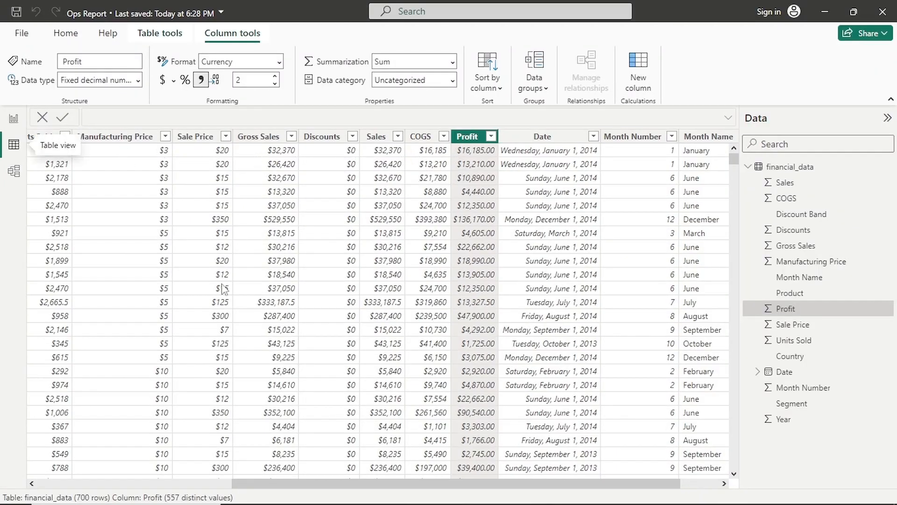
pyautogui.moveTo(480, 484); pyautogui.dragTo(156, 329)
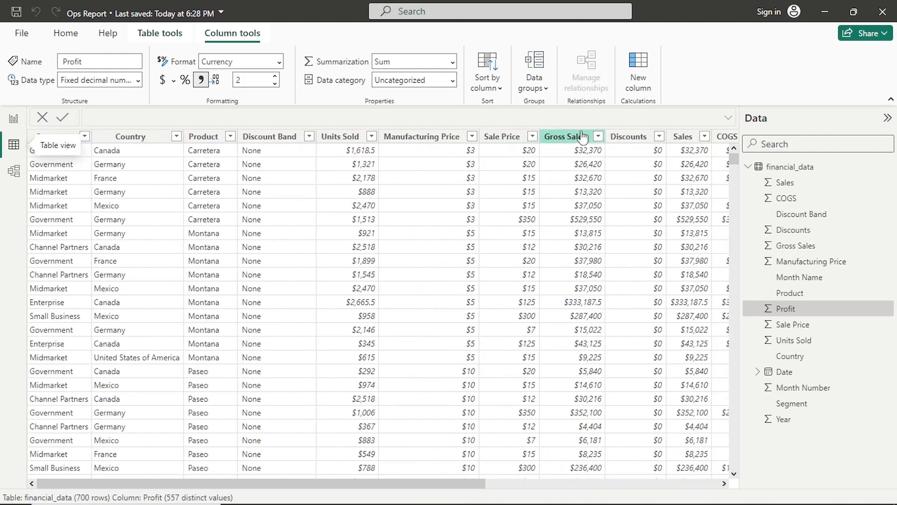
pyautogui.click(682, 137)
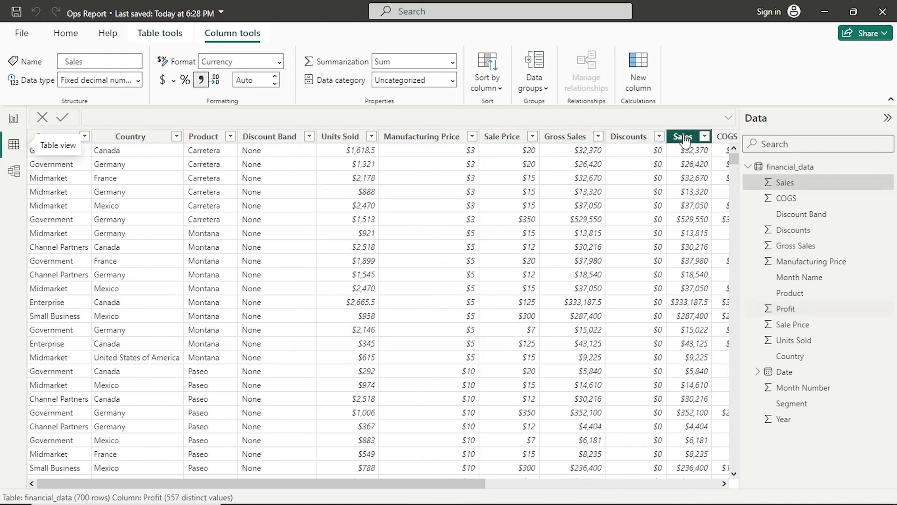
pyautogui.click(268, 76)
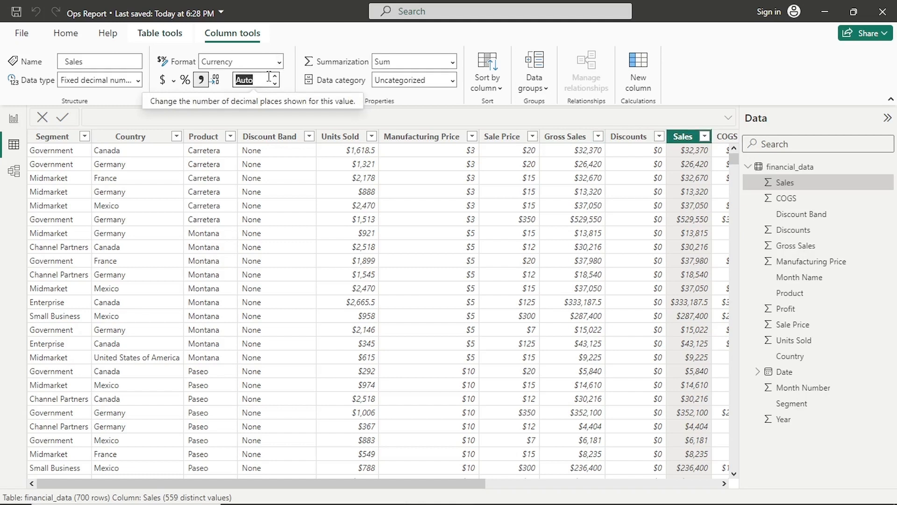
pyautogui.write('2')
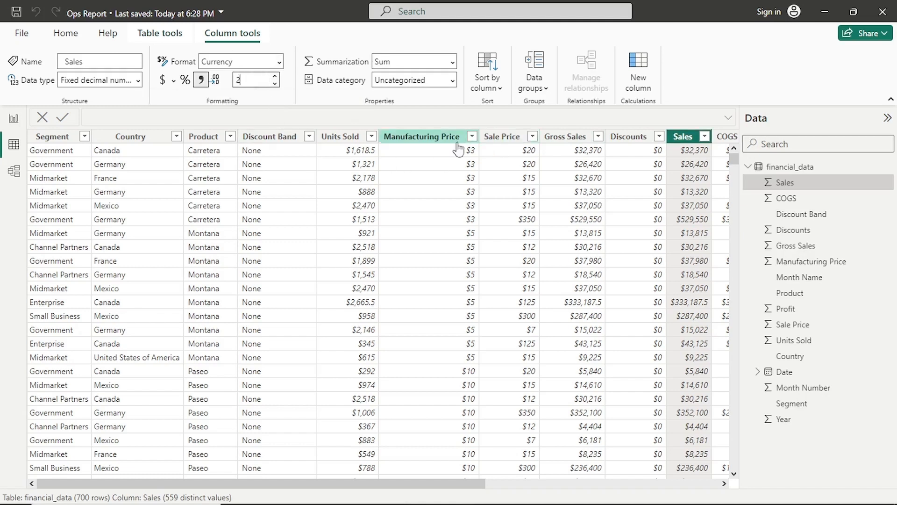
# - Set the Units Sold column to show 2 decimal places and return to the report page
pyautogui.click(353, 140)
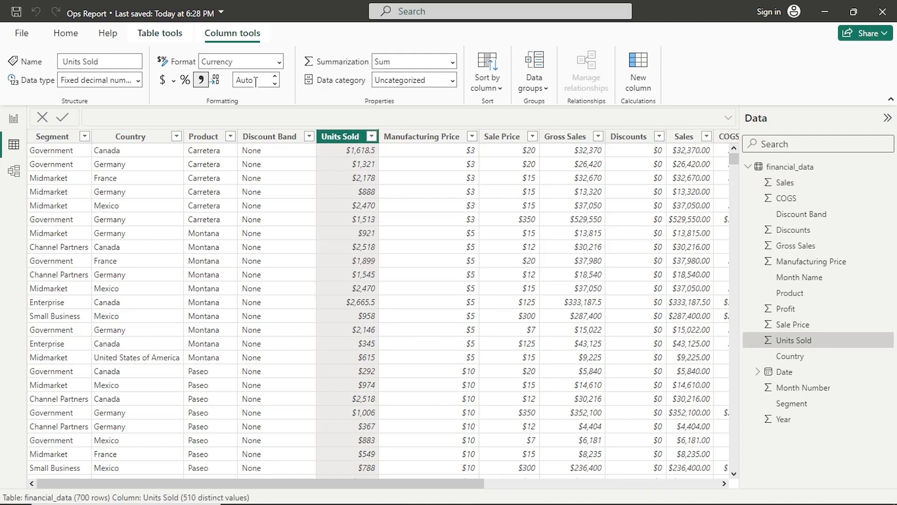
pyautogui.click(234, 80)
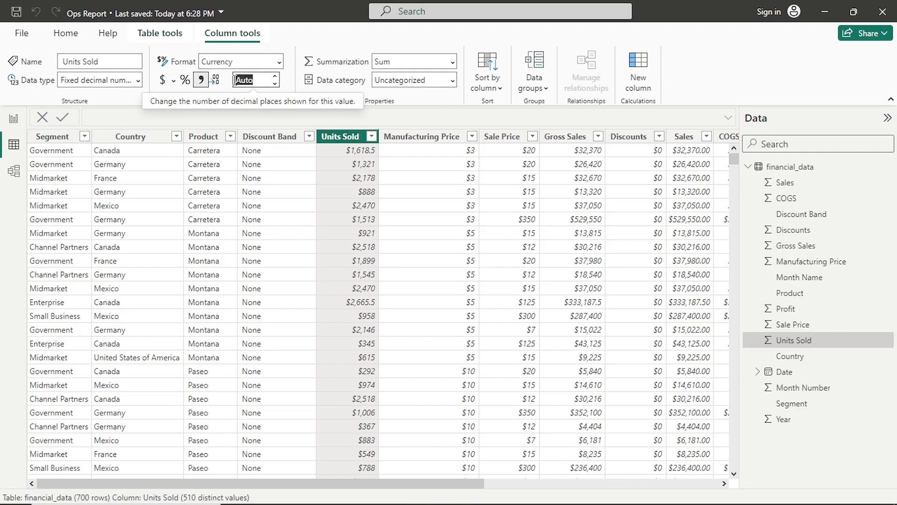
pyautogui.write('2')
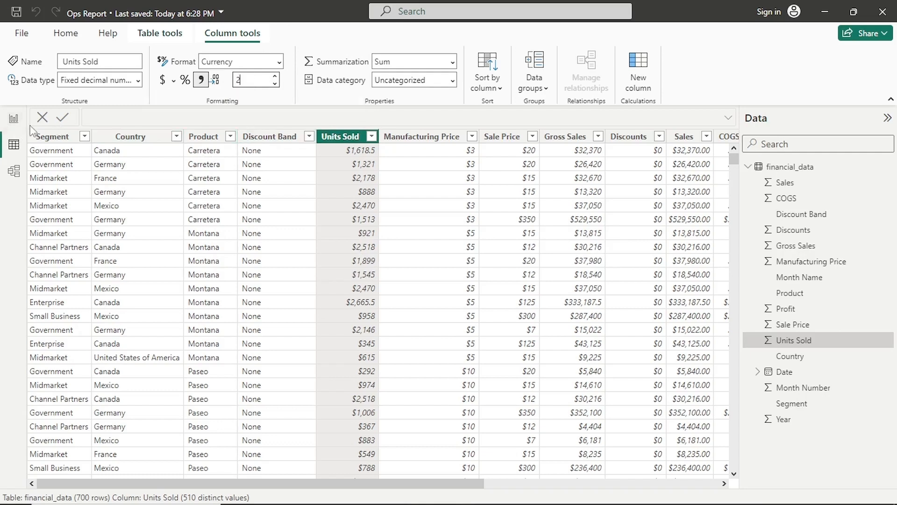
pyautogui.click(13, 119)
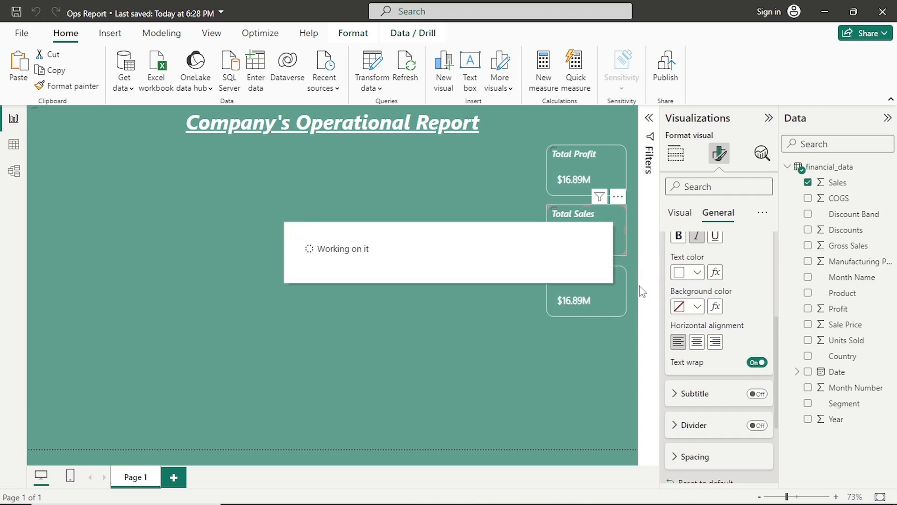
# - Replace the Profit field with Units Sold in the lowest card of the stack
pyautogui.click(618, 294)
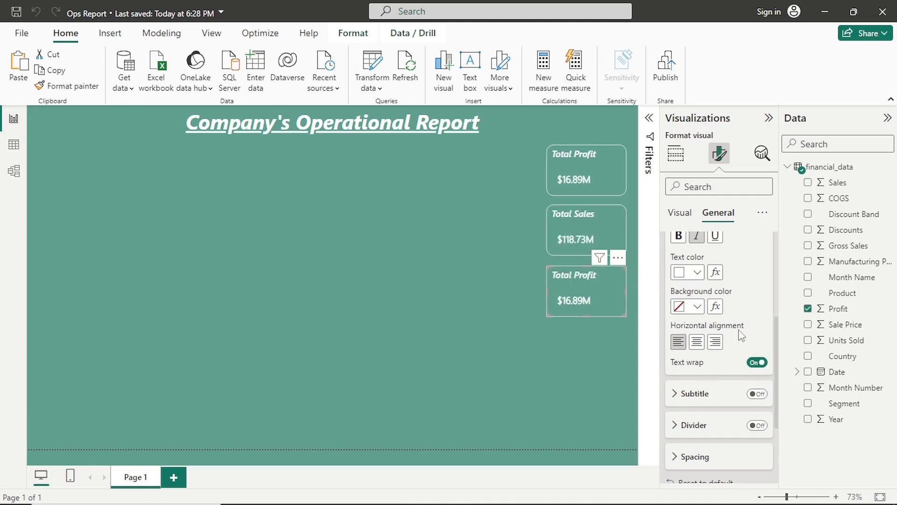
pyautogui.click(676, 154)
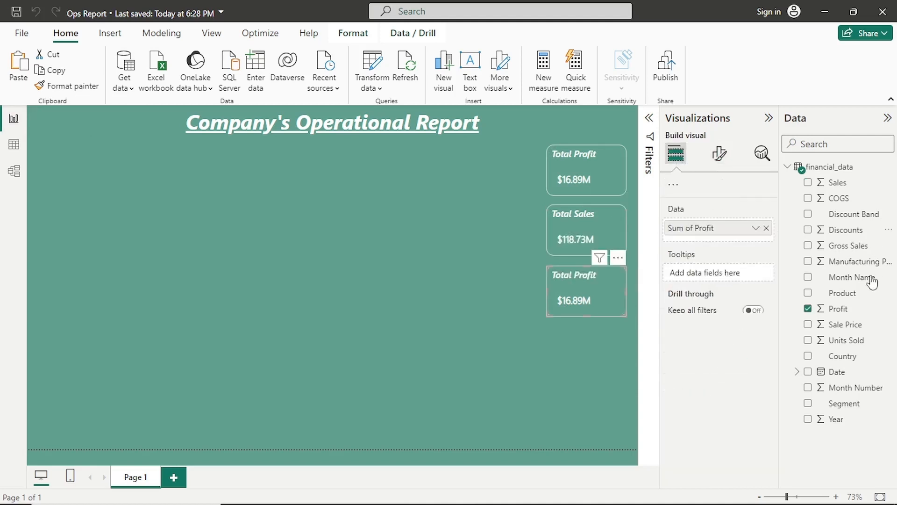
pyautogui.click(767, 338)
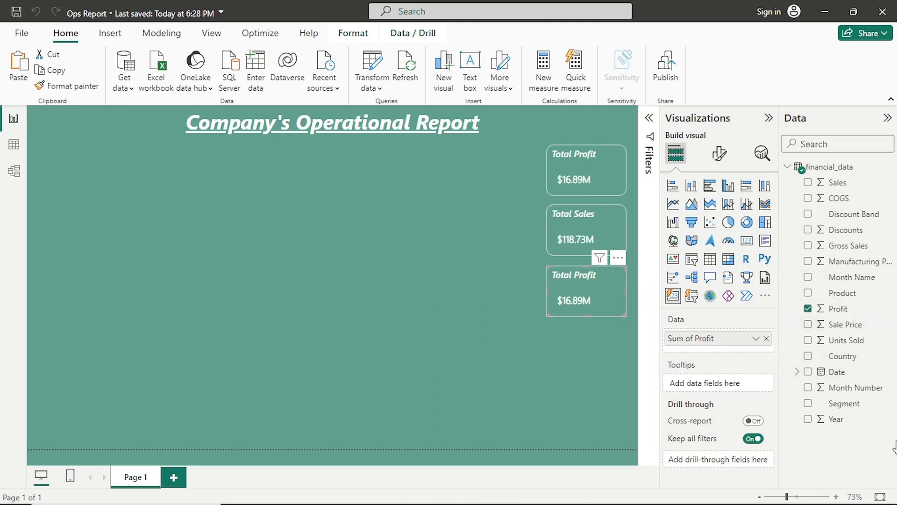
pyautogui.moveTo(846, 346); pyautogui.dragTo(722, 336)
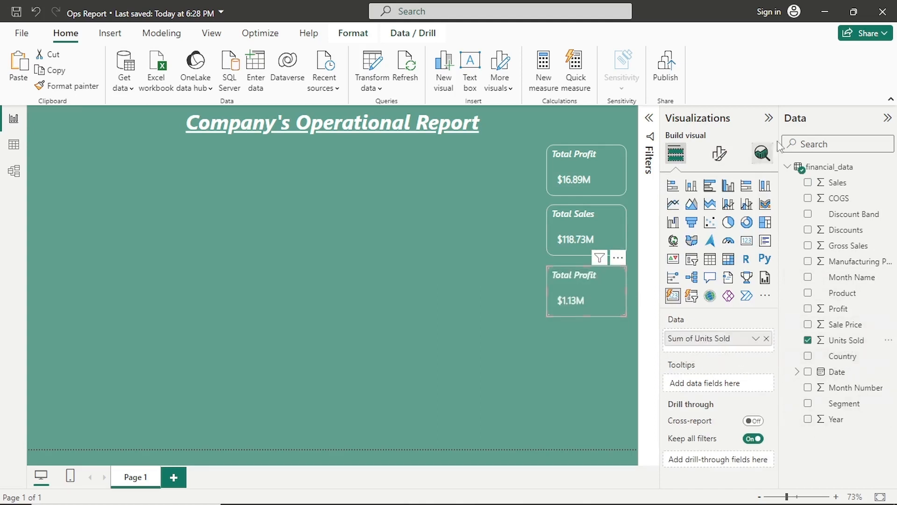
# - Change the title text of the lowest card to Units Sold and save the report
pyautogui.click(720, 155)
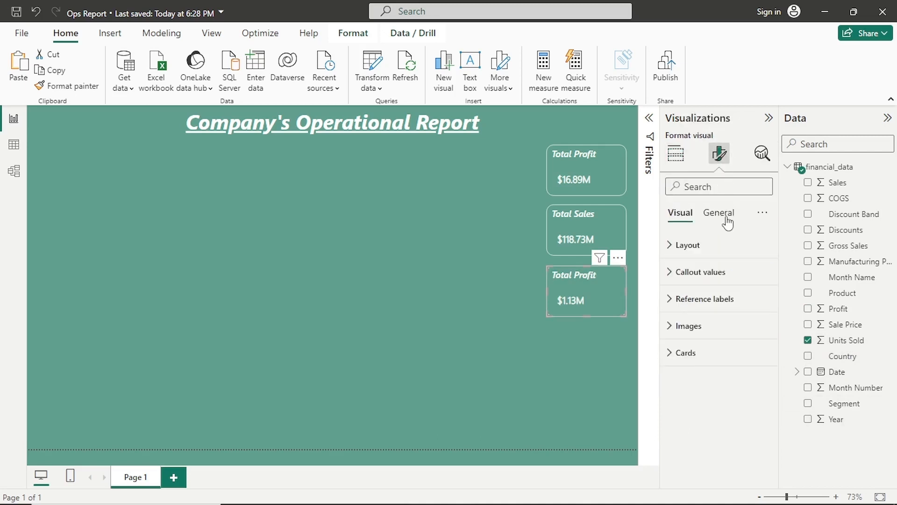
pyautogui.click(727, 215)
pyautogui.click(715, 271)
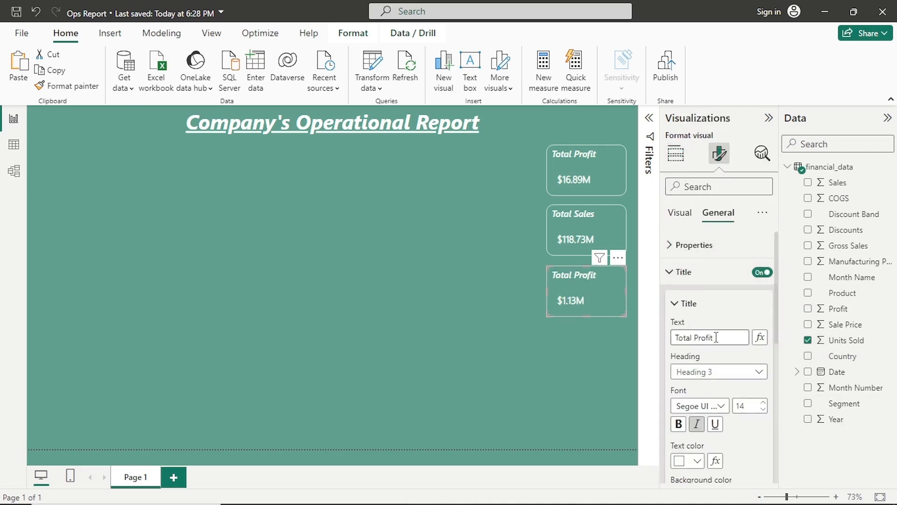
pyautogui.moveTo(714, 337); pyautogui.dragTo(673, 338)
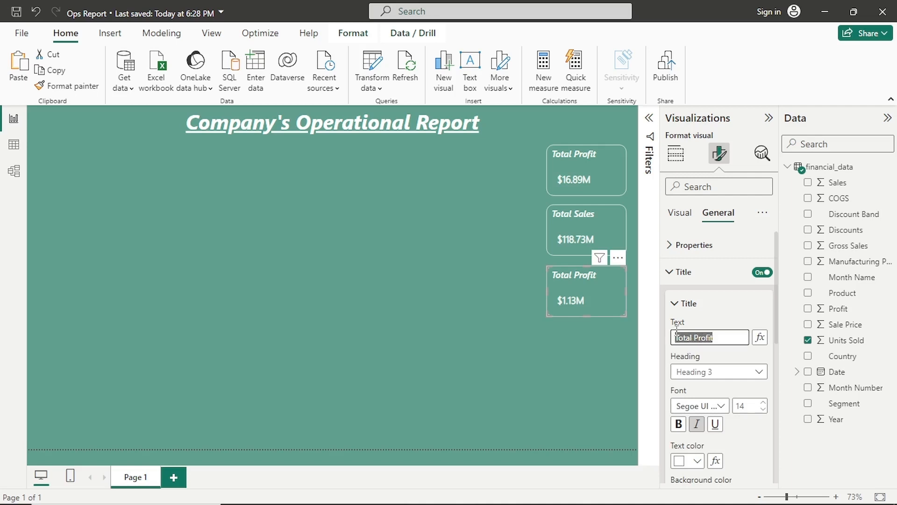
pyautogui.write('Units Sold')
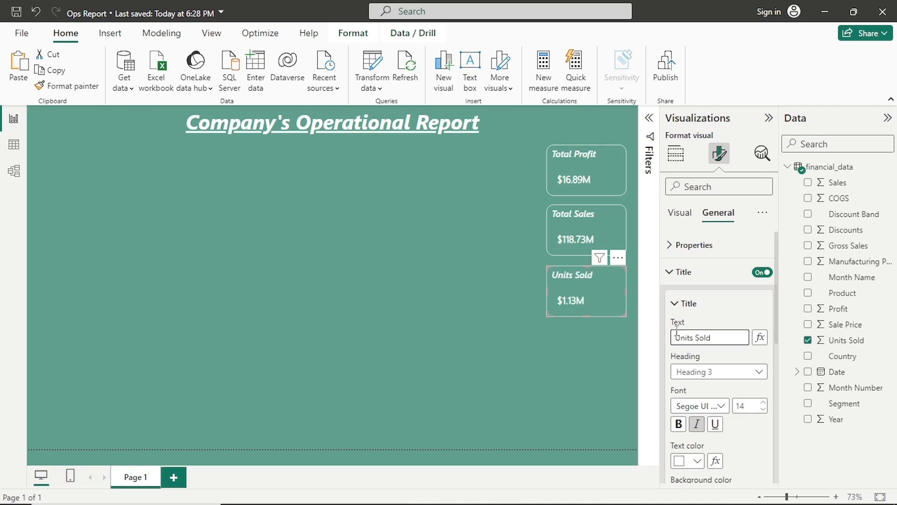
pyautogui.click(587, 327)
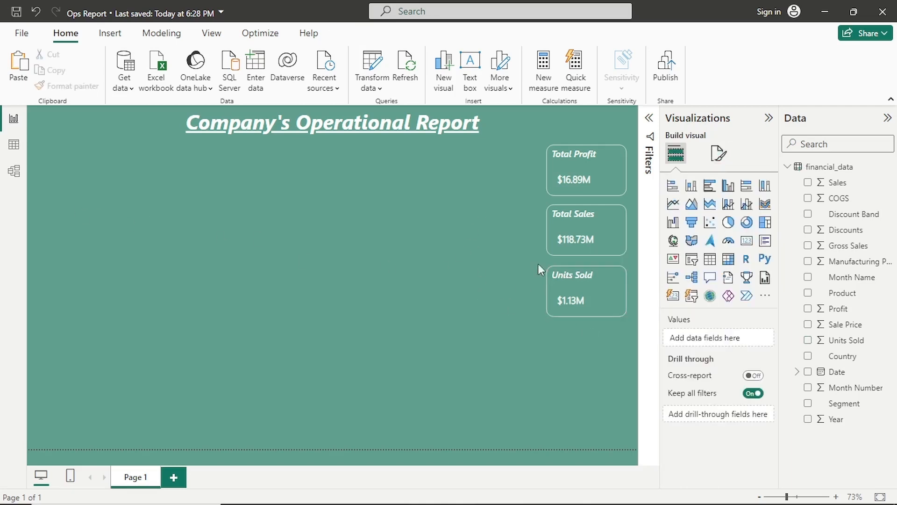
pyautogui.hotkey('ctrl', 's')
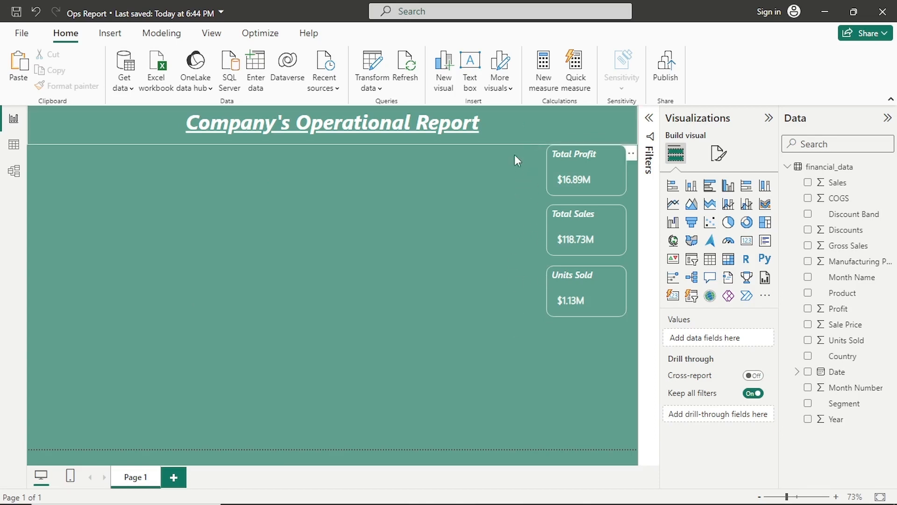
# - Insert a stacked bar chart, narrow it, and place it beside the cards below the report title
pyautogui.click(673, 187)
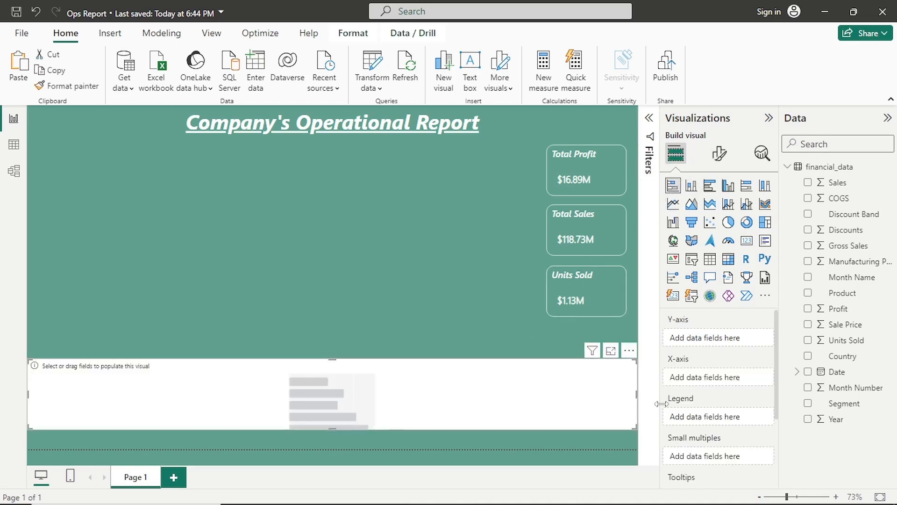
pyautogui.moveTo(636, 394); pyautogui.dragTo(533, 138)
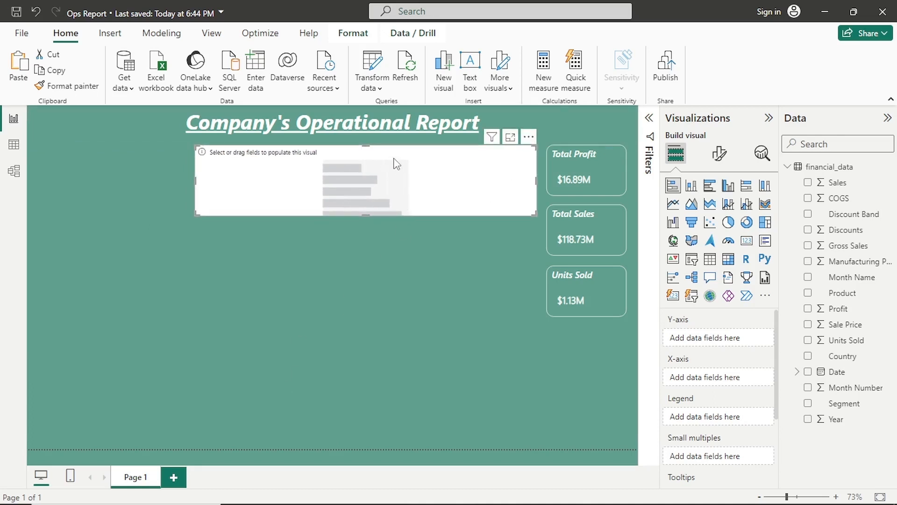
pyautogui.moveTo(396, 150); pyautogui.dragTo(399, 183)
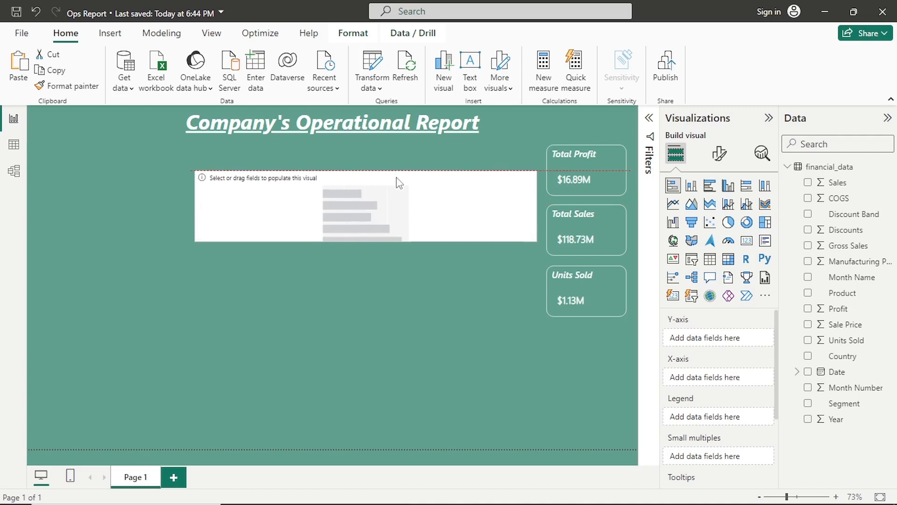
pyautogui.moveTo(330, 267); pyautogui.dragTo(329, 267)
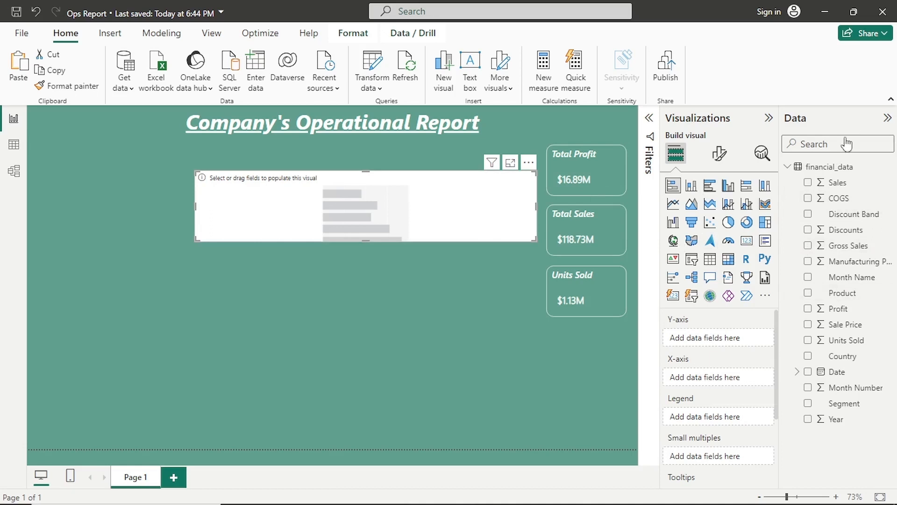
# - Plot Sales on the chart's X-axis by Product on the Y-axis, and resize its height to end level with the Units Sold card
pyautogui.moveTo(836, 183); pyautogui.dragTo(717, 374)
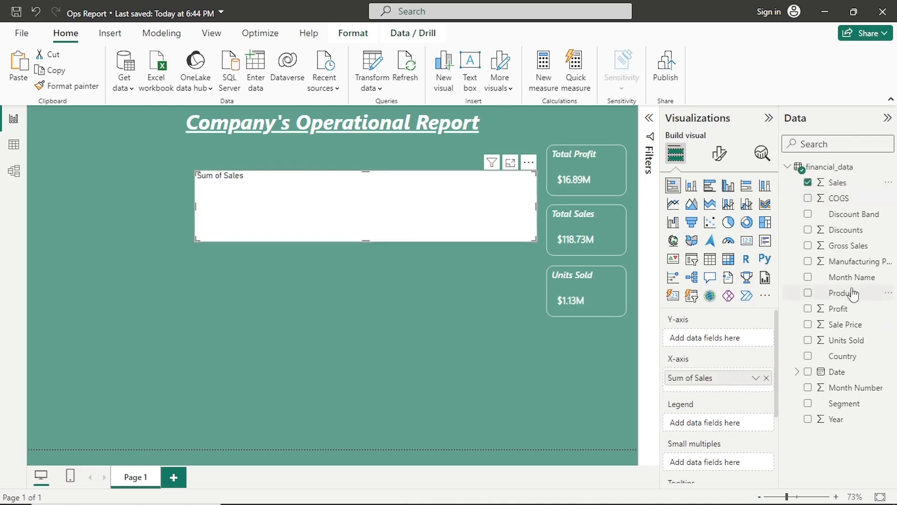
pyautogui.moveTo(848, 293); pyautogui.dragTo(734, 340)
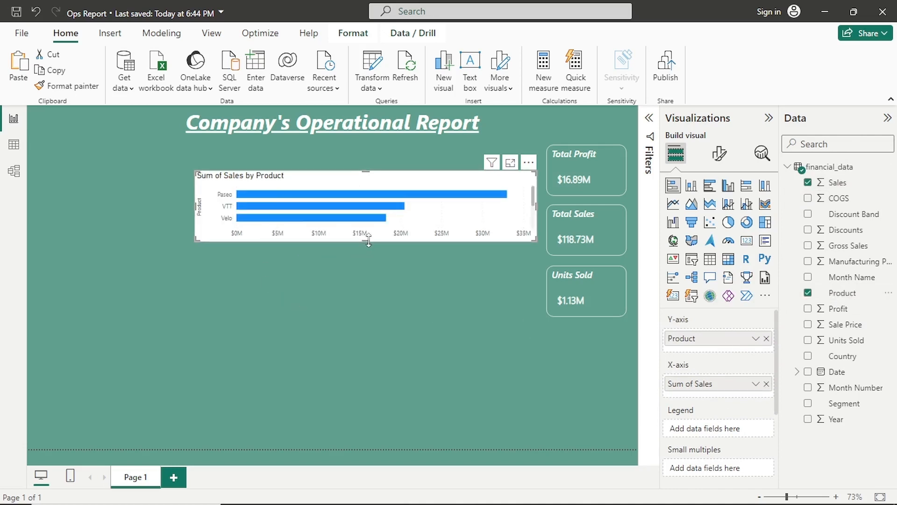
pyautogui.moveTo(372, 240); pyautogui.dragTo(361, 316)
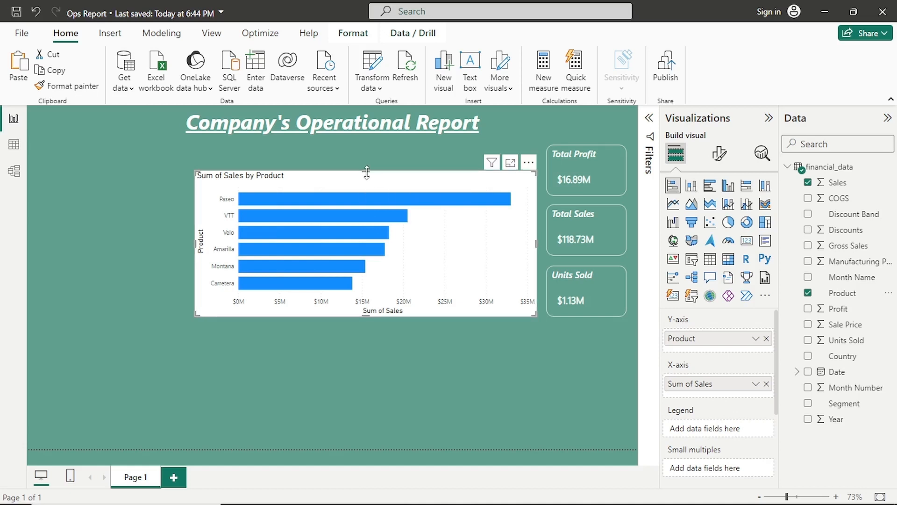
pyautogui.moveTo(367, 178); pyautogui.dragTo(363, 192)
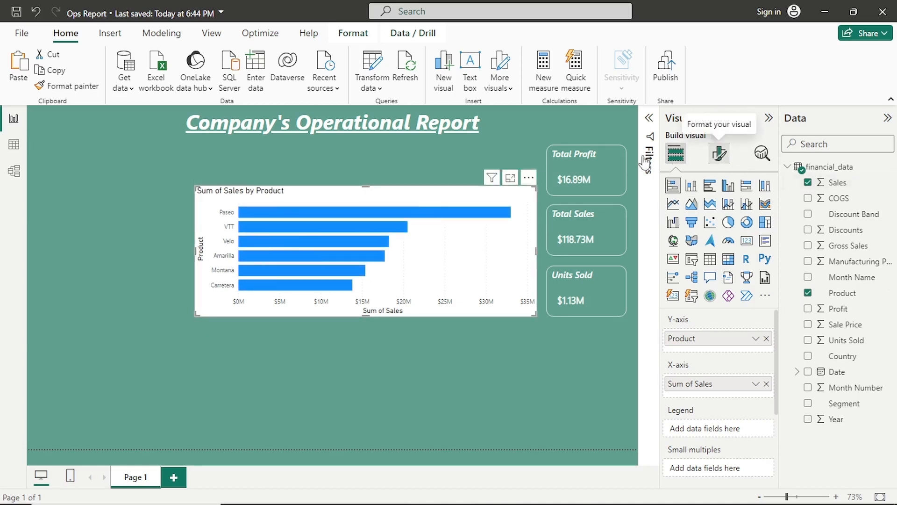
# - Turn off the bar chart's Y-axis title and set the Y-axis value labels to white
pyautogui.click(720, 153)
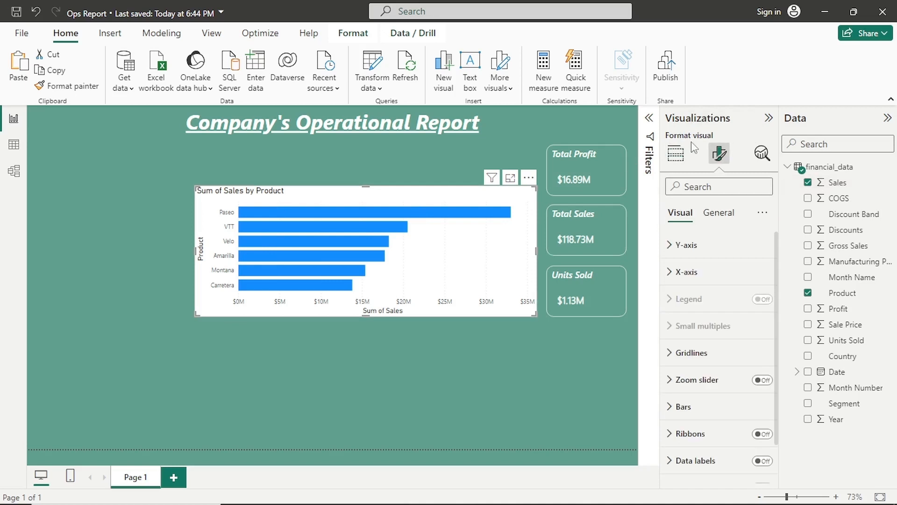
pyautogui.click(701, 247)
pyautogui.scroll(-1, 757, 391)
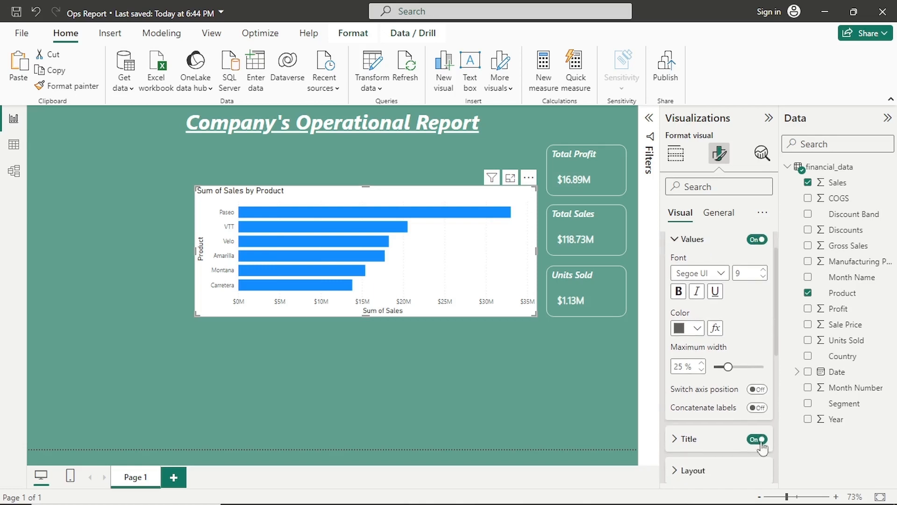
pyautogui.click(757, 439)
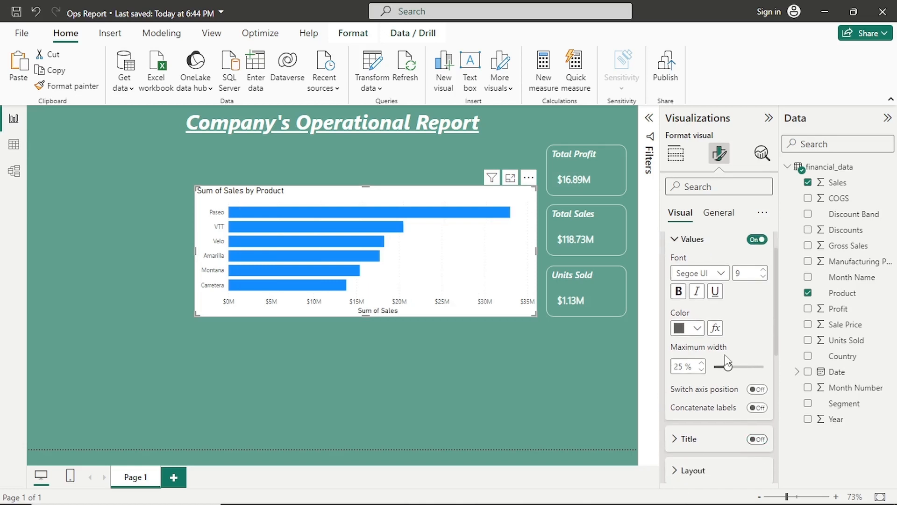
pyautogui.click(697, 328)
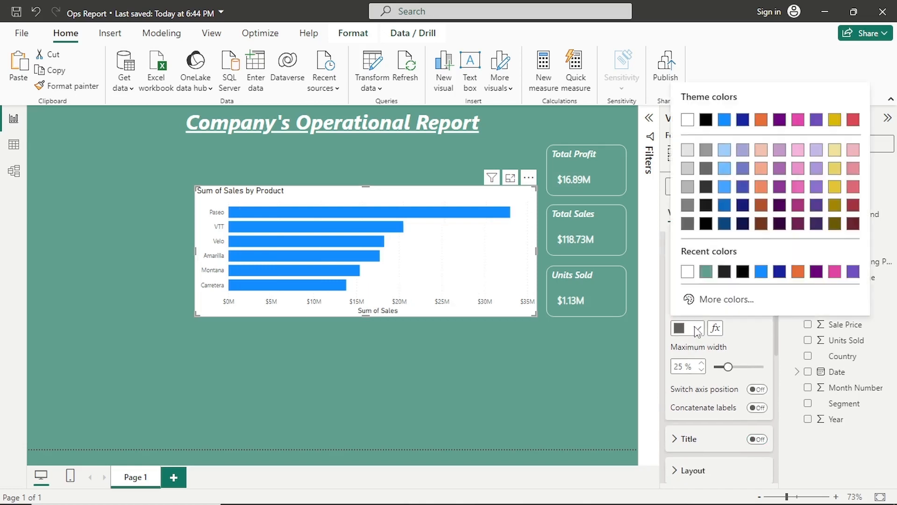
pyautogui.click(689, 277)
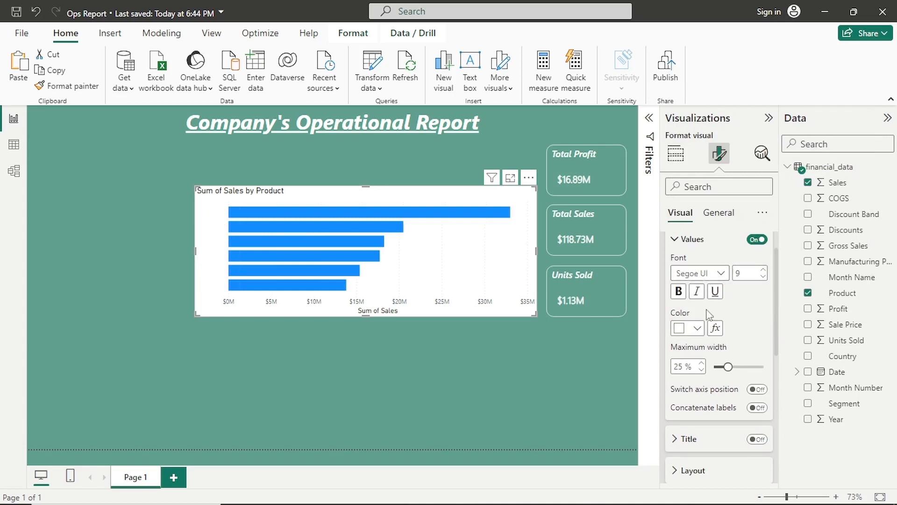
pyautogui.click(676, 241)
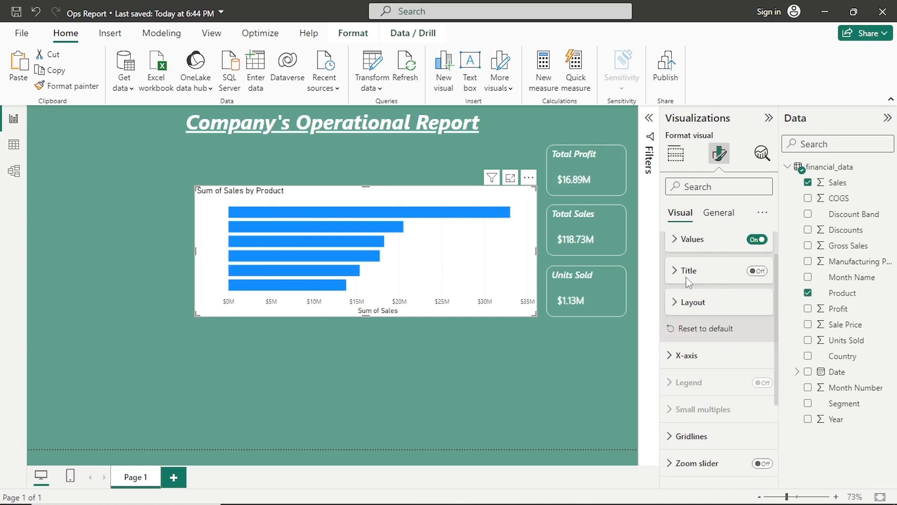
pyautogui.scroll(1, 687, 278)
pyautogui.click(683, 250)
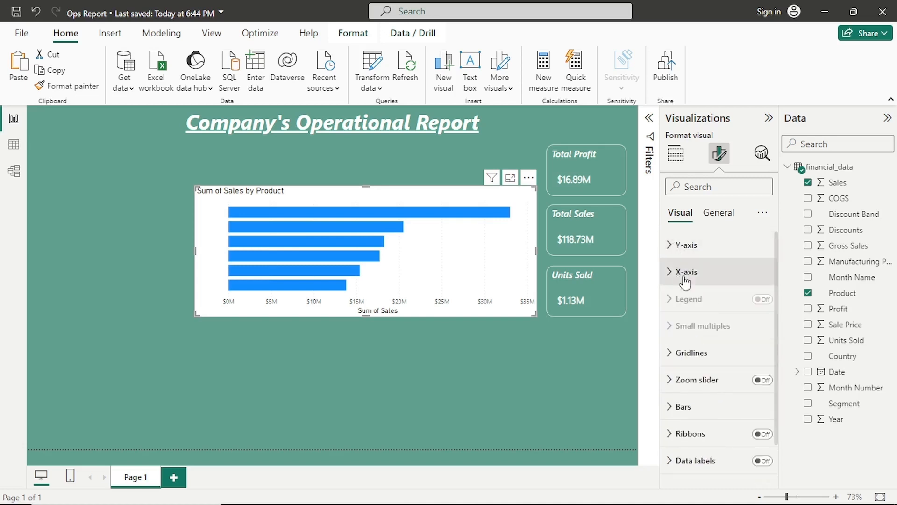
# - Turn off the bar chart's X-axis title and set the X-axis value labels to white
pyautogui.click(684, 271)
pyautogui.scroll(-3, 706, 346)
pyautogui.click(758, 359)
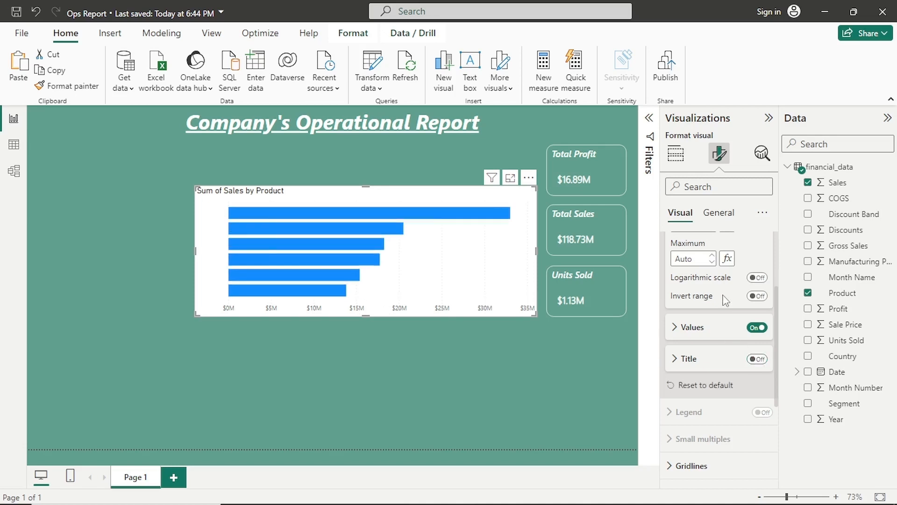
pyautogui.scroll(2, 715, 278)
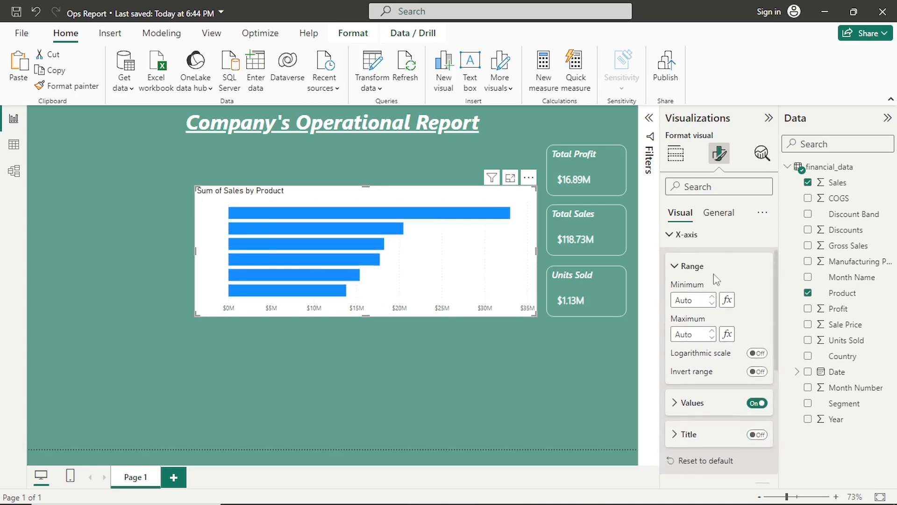
pyautogui.scroll(1, 711, 310)
pyautogui.scroll(-3, 707, 261)
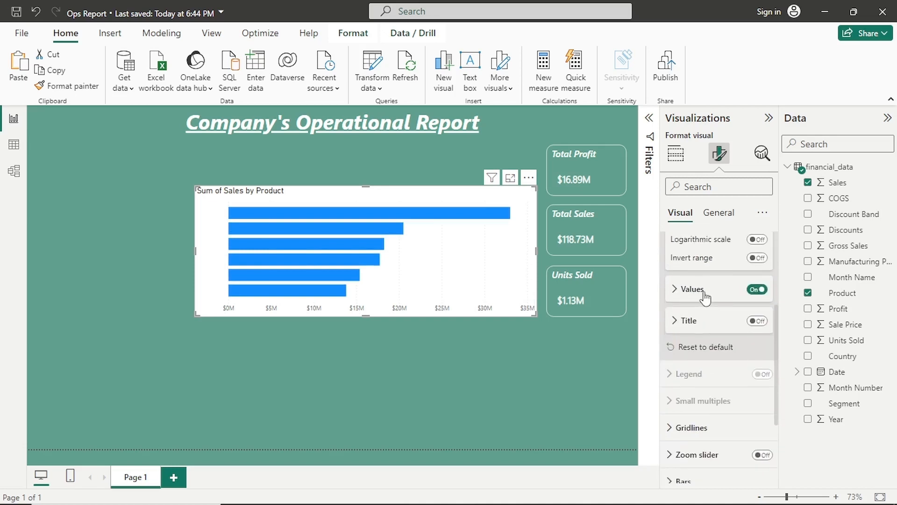
pyautogui.click(705, 294)
pyautogui.click(696, 378)
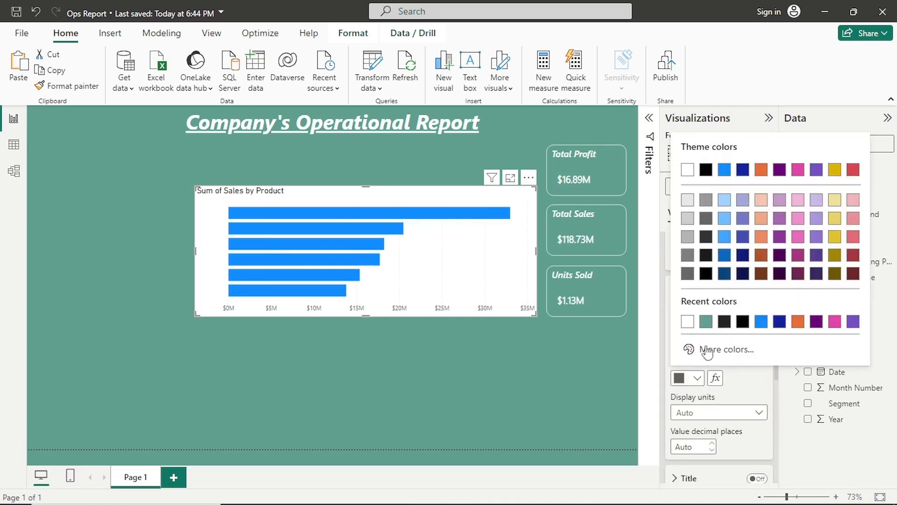
pyautogui.click(690, 322)
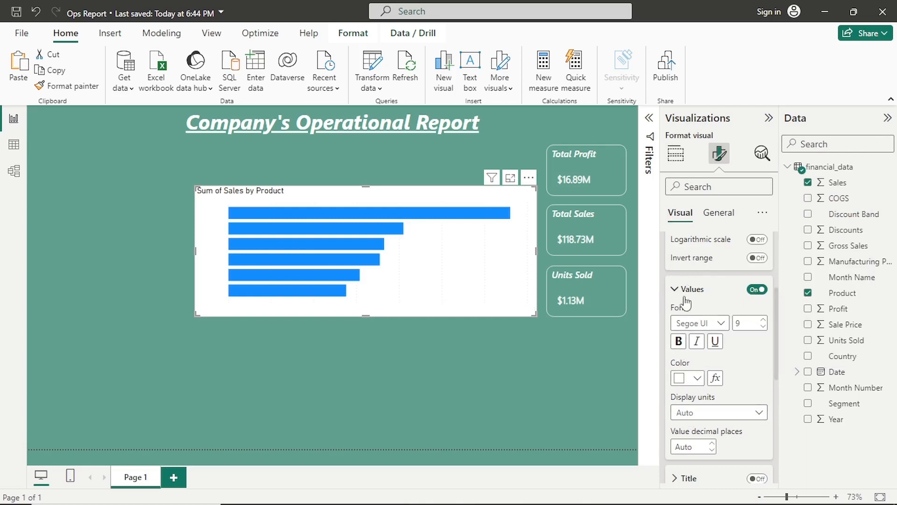
pyautogui.scroll(3, 690, 292)
pyautogui.click(687, 272)
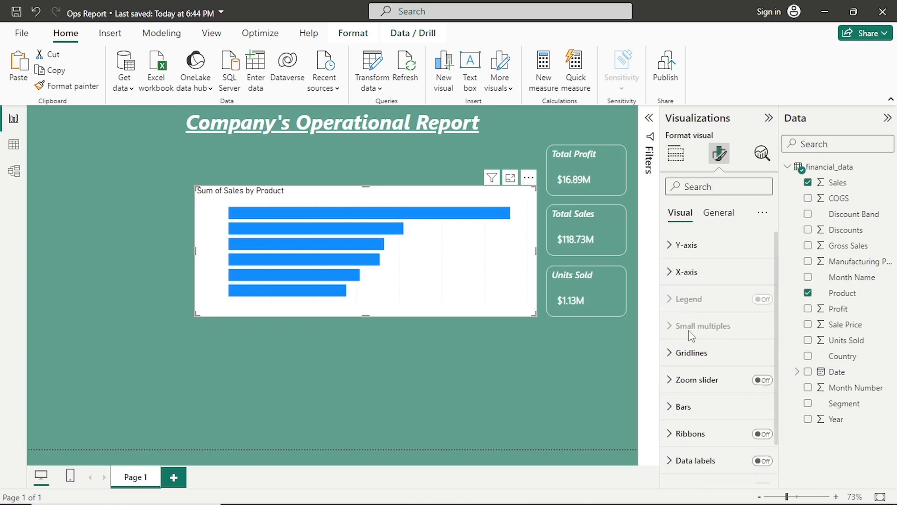
# - Set the color of all bars in the chart to white
pyautogui.click(690, 408)
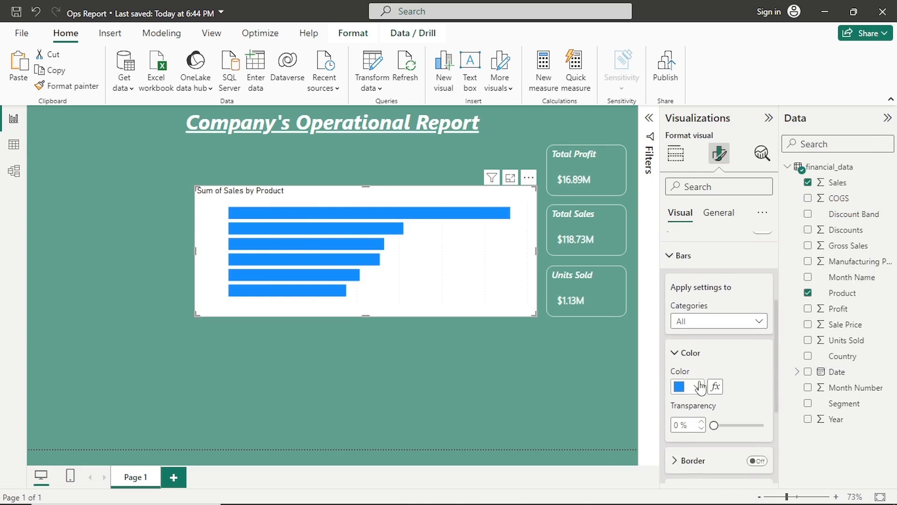
pyautogui.click(698, 387)
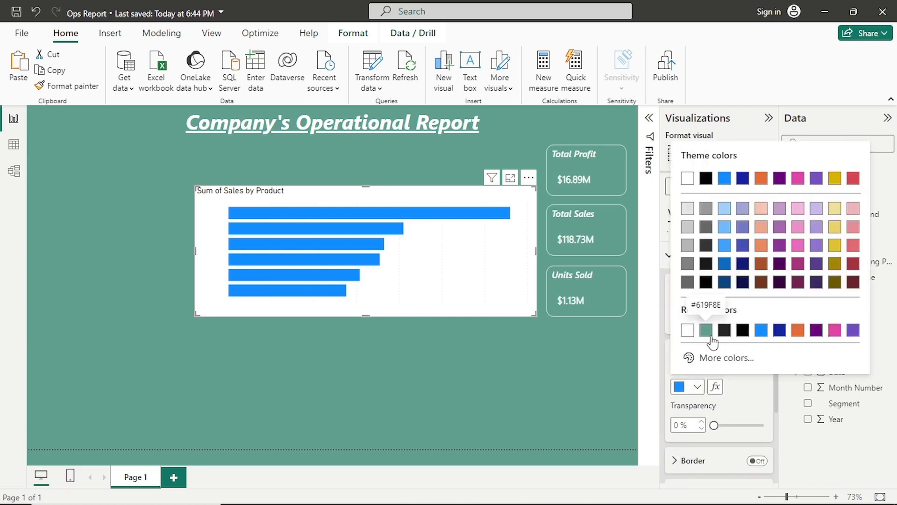
pyautogui.click(687, 331)
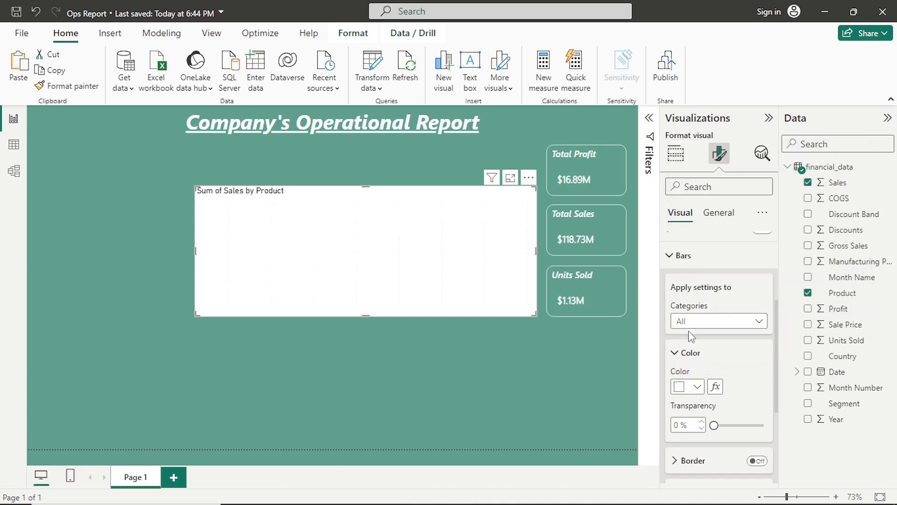
# - Set the bar chart's background to the page's green color, #619F8E
pyautogui.scroll(3, 722, 345)
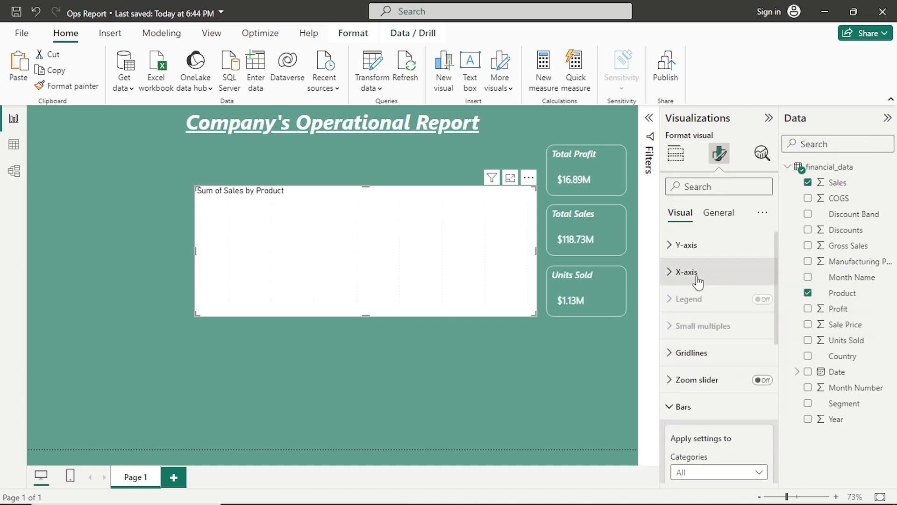
pyautogui.click(697, 275)
pyautogui.click(725, 213)
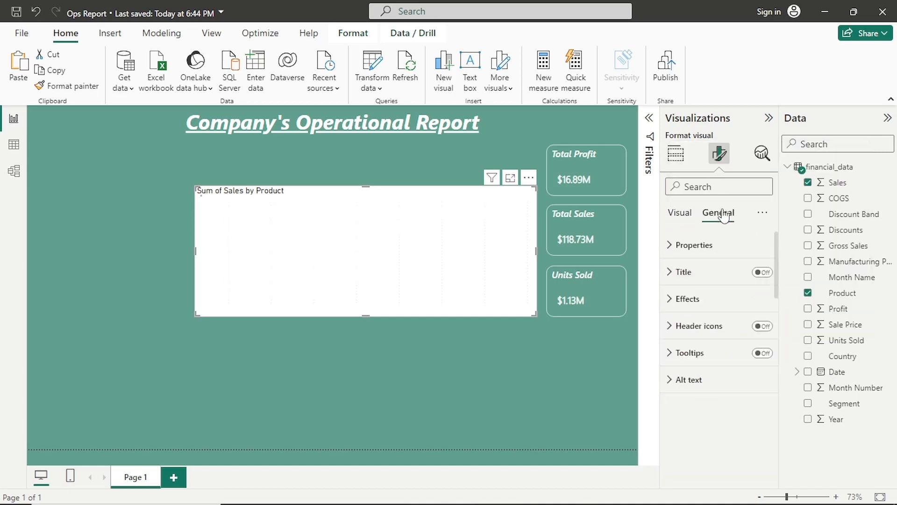
pyautogui.click(729, 306)
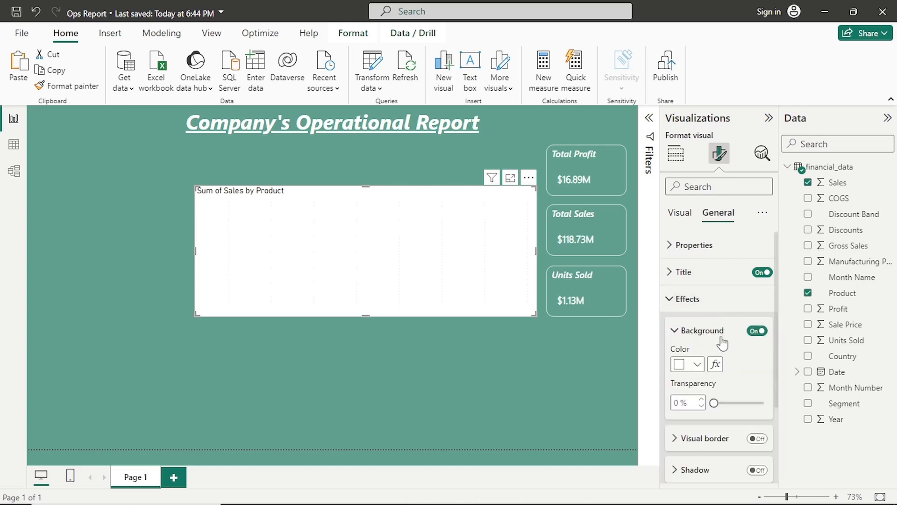
pyautogui.click(698, 367)
pyautogui.click(705, 308)
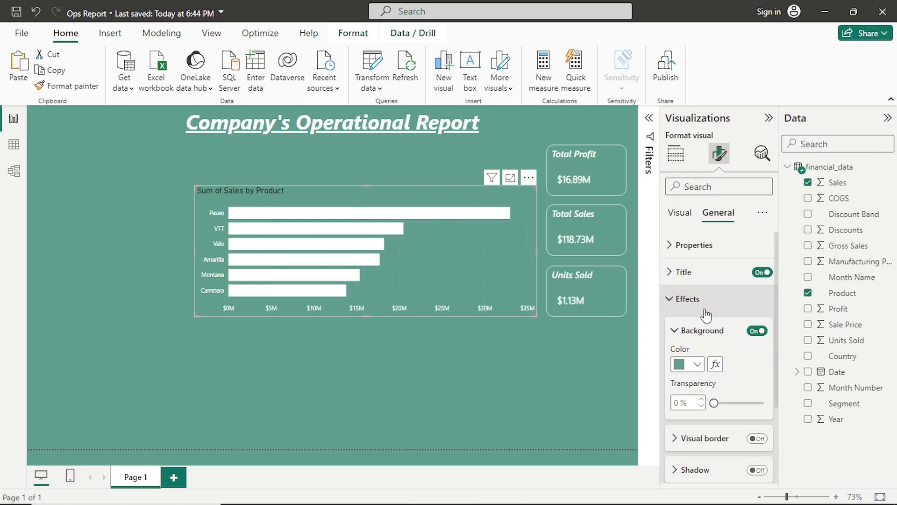
pyautogui.click(683, 298)
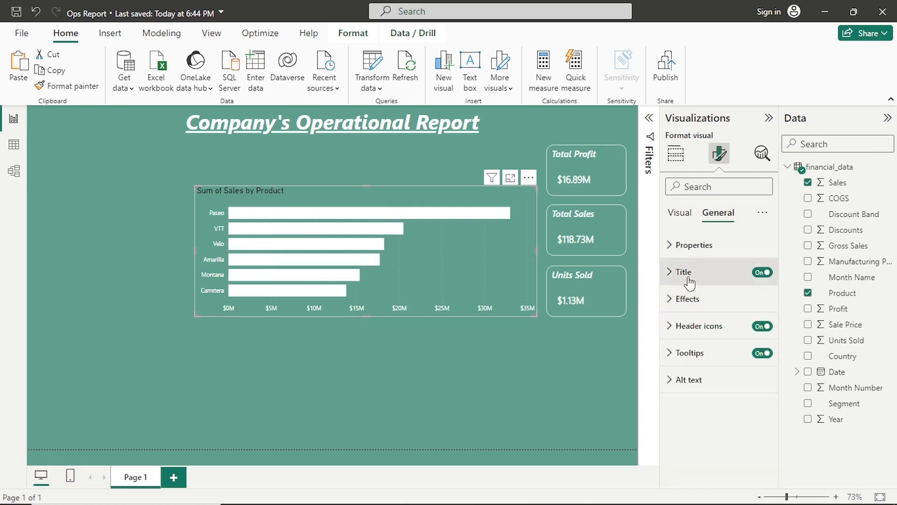
# - Shorten the bar chart's title text to Sales by Product and switch its font to a Segoe UI typeface
pyautogui.click(689, 279)
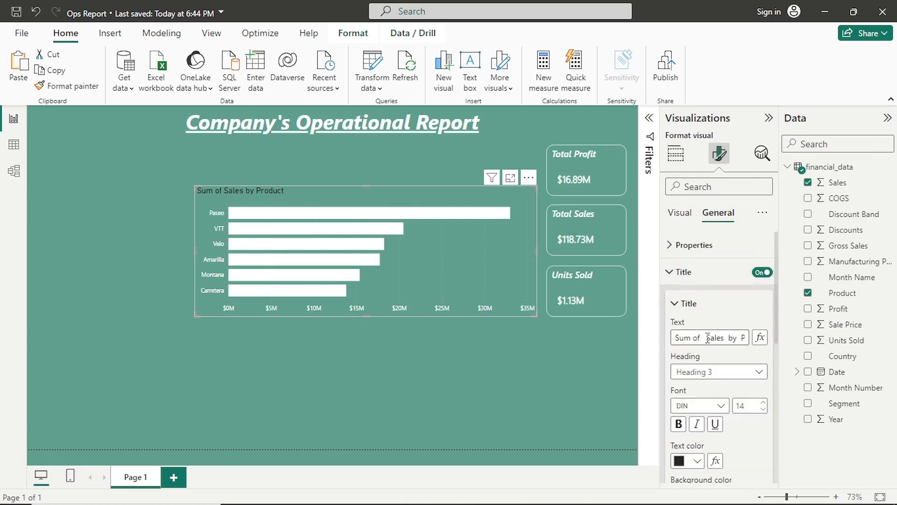
pyautogui.moveTo(708, 337); pyautogui.dragTo(616, 323)
pyautogui.press('BackSpace')
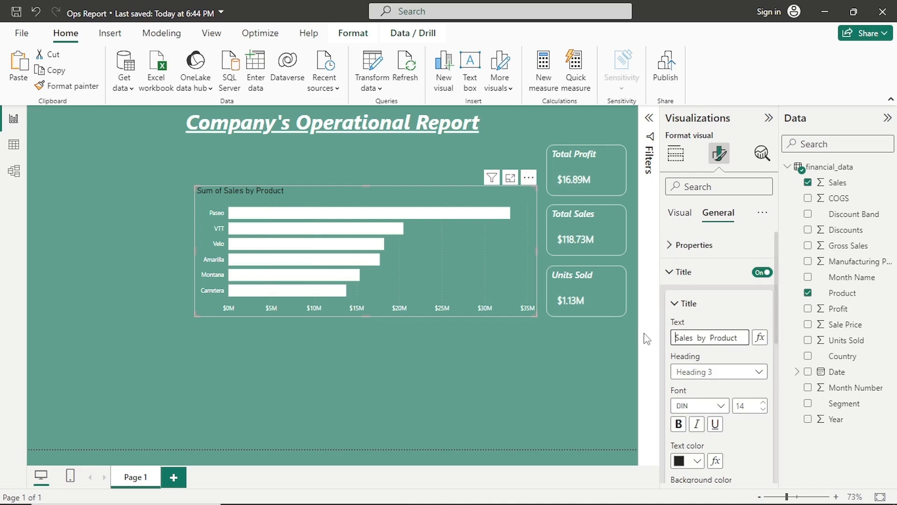
pyautogui.click(719, 410)
pyautogui.scroll(-3, 715, 374)
pyautogui.click(715, 374)
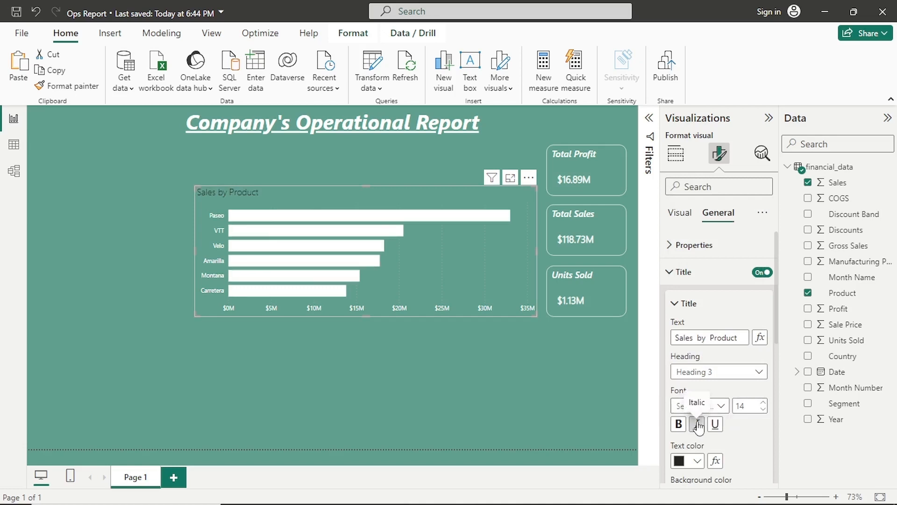
# - Make the bar chart's title italic and set its text color to white
pyautogui.click(698, 424)
pyautogui.scroll(-2, 698, 420)
pyautogui.click(697, 386)
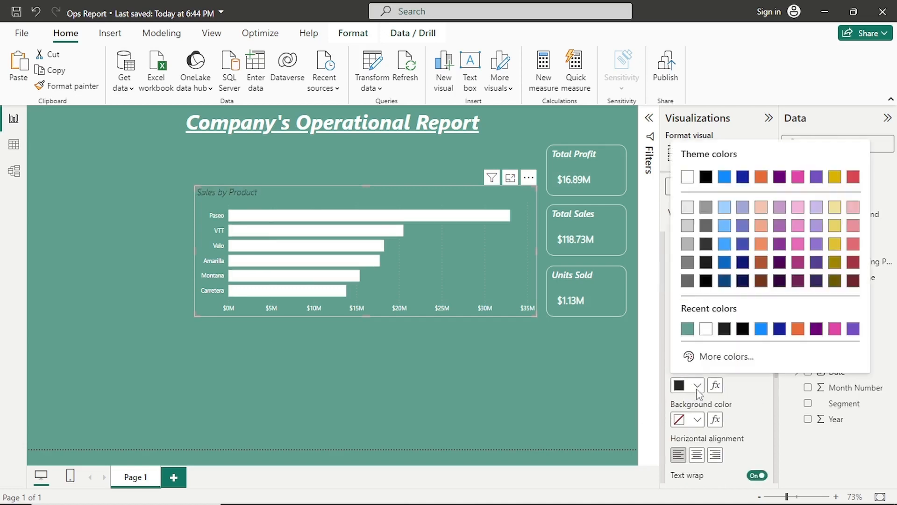
pyautogui.click(705, 329)
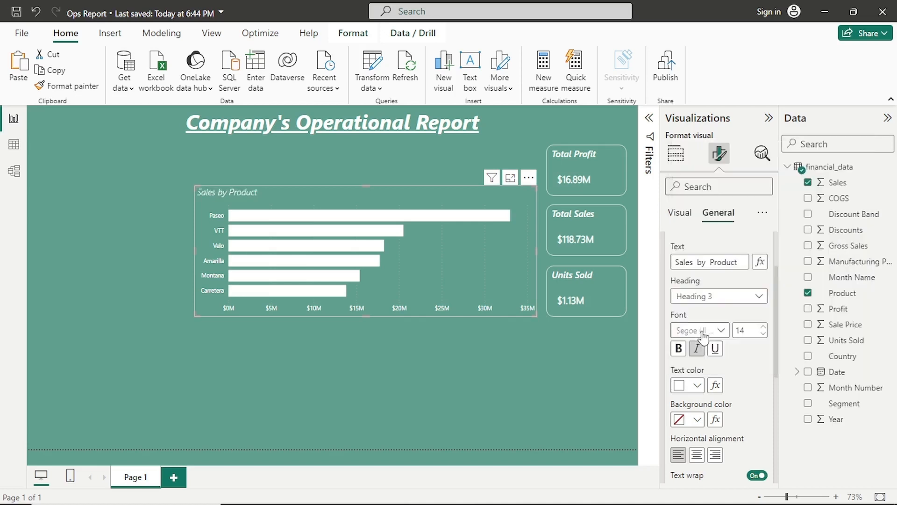
pyautogui.scroll(-3, 705, 346)
pyautogui.scroll(2, 711, 360)
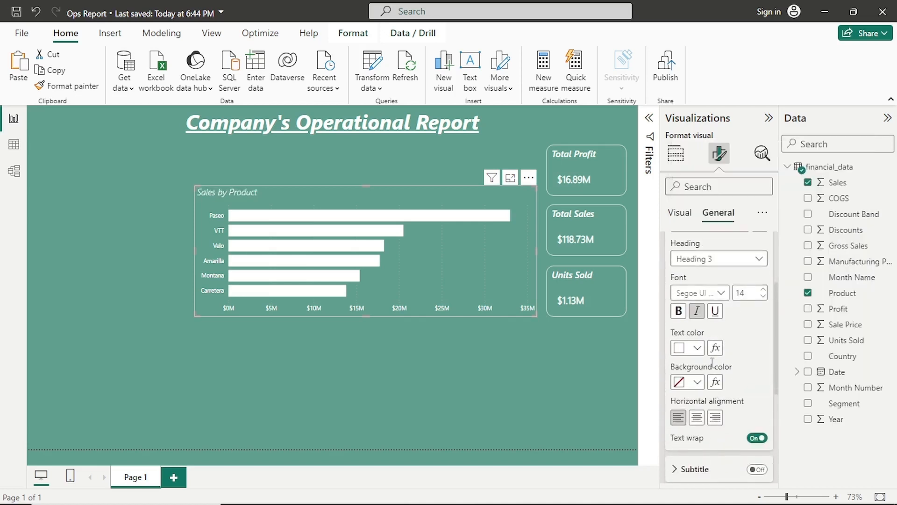
pyautogui.scroll(3, 710, 355)
pyautogui.click(691, 285)
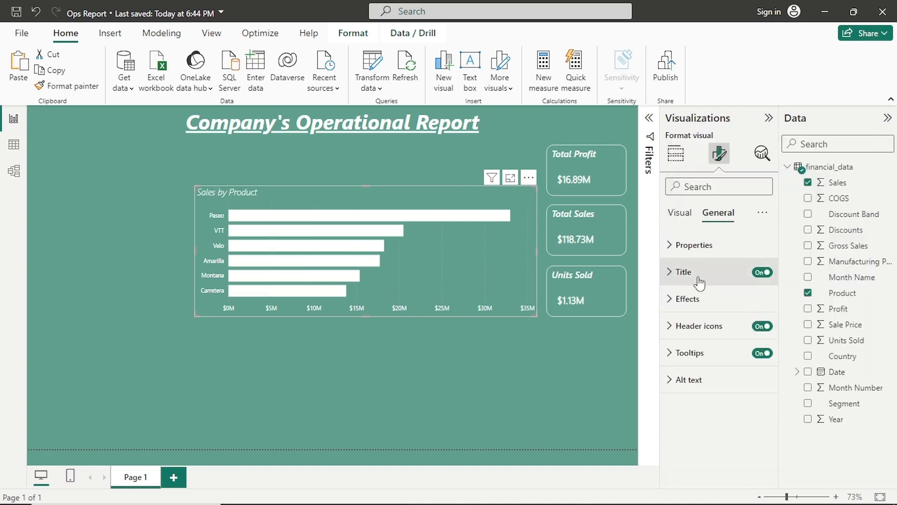
# - Turn on the bar chart's visual border, color it white, and round its corners to 15 px
pyautogui.click(714, 312)
pyautogui.scroll(-3, 712, 356)
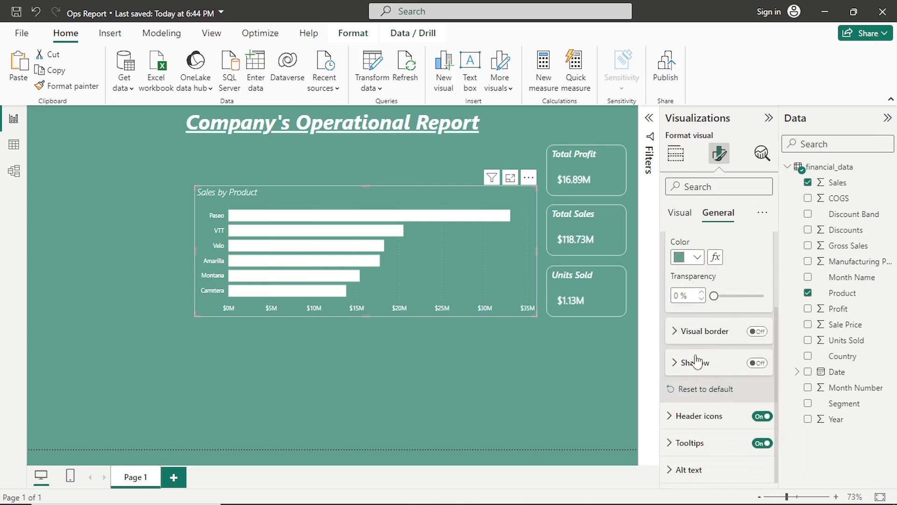
pyautogui.click(757, 331)
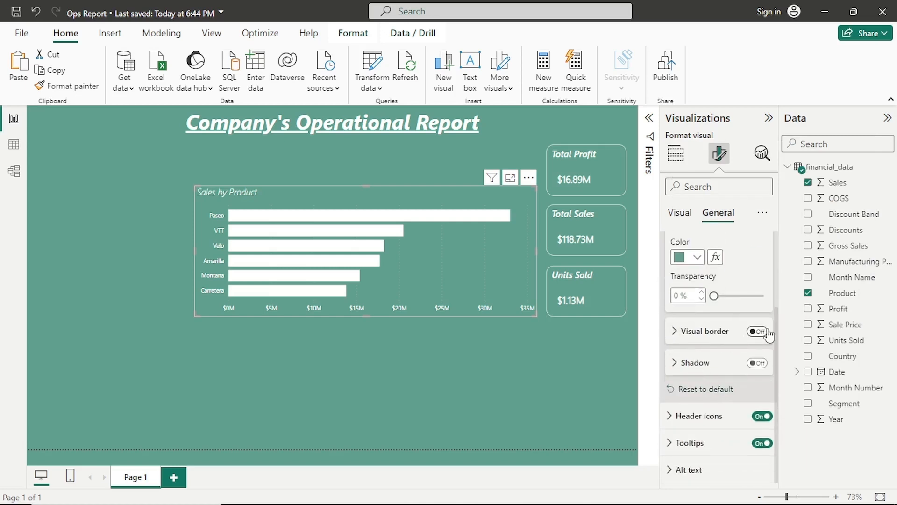
pyautogui.click(730, 333)
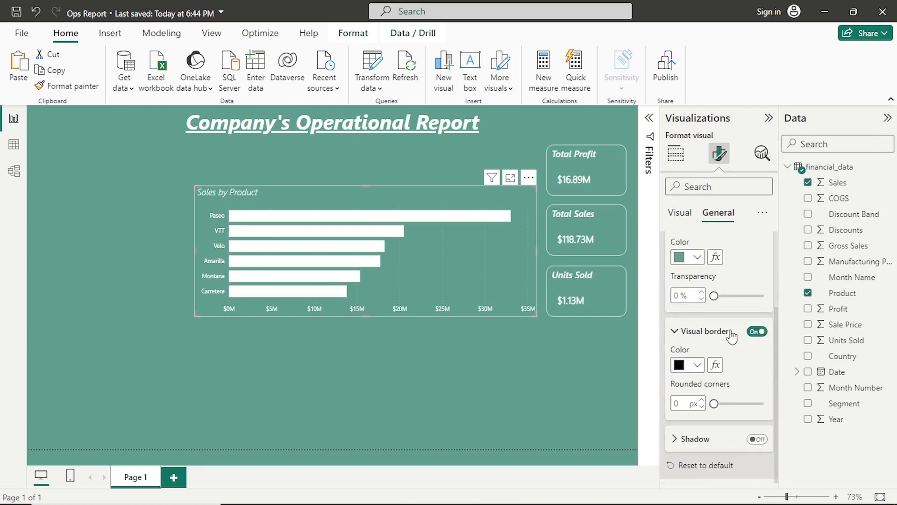
pyautogui.click(698, 366)
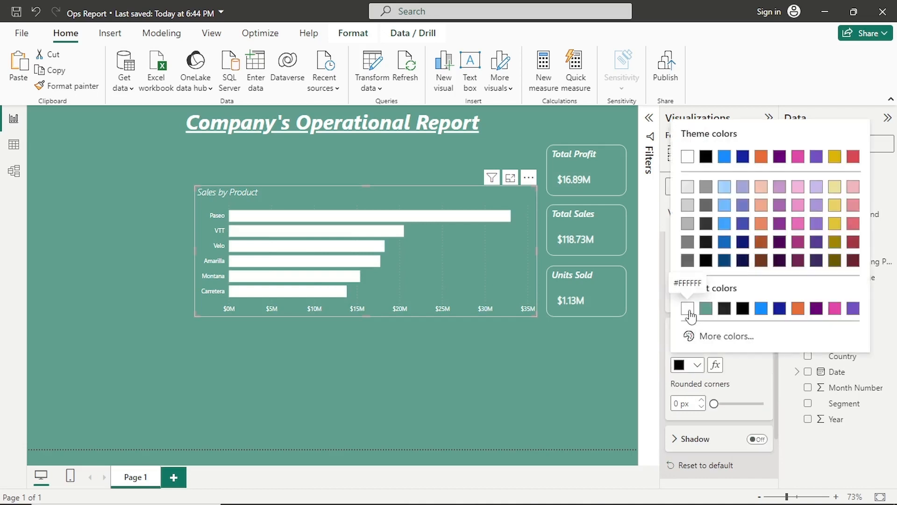
pyautogui.click(687, 309)
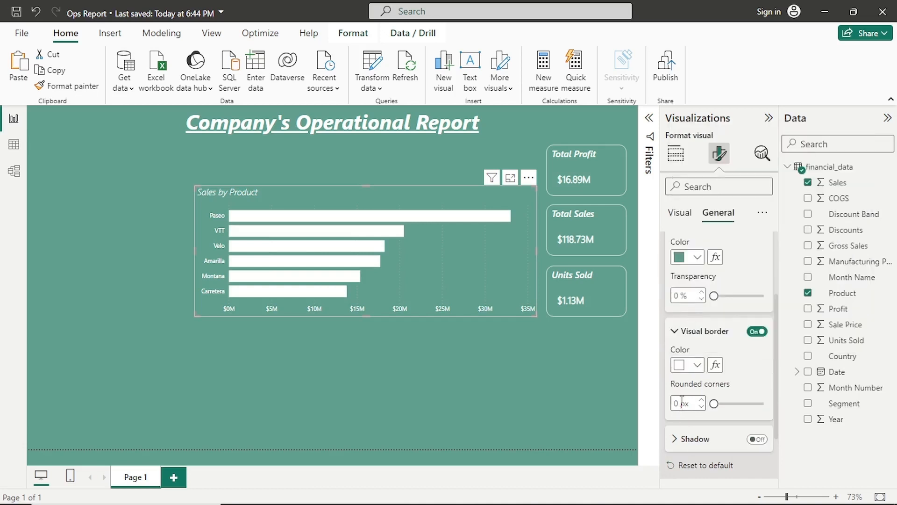
pyautogui.click(692, 384)
pyautogui.write('15')
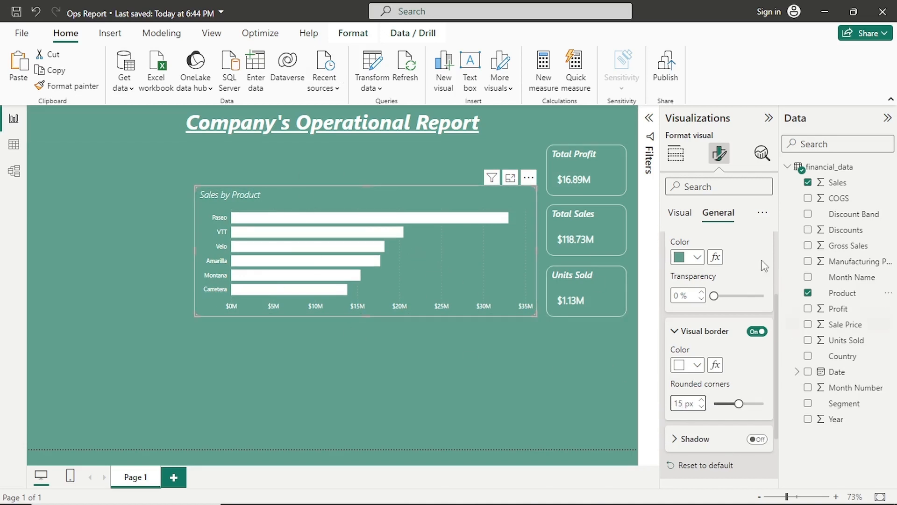
# - Set the bar chart's vertical gridlines to white with a width of 2 px
pyautogui.scroll(5, 765, 265)
pyautogui.click(680, 213)
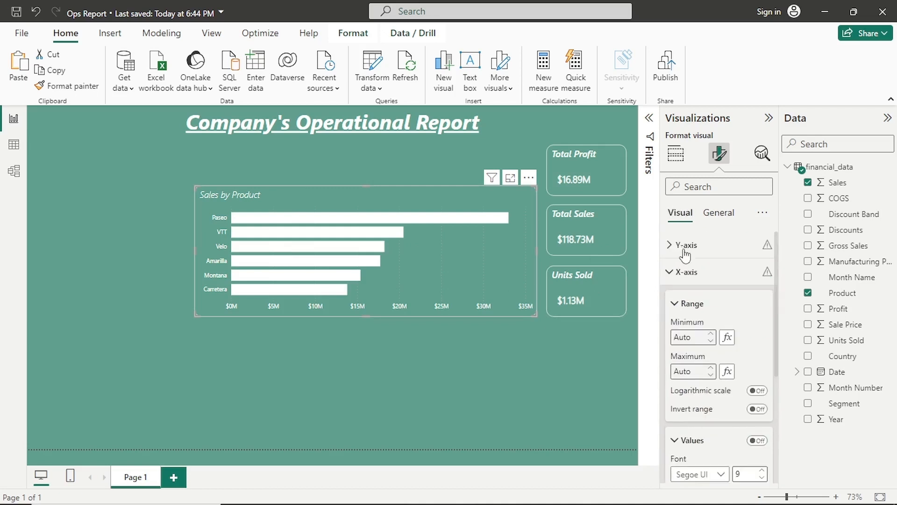
pyautogui.click(688, 276)
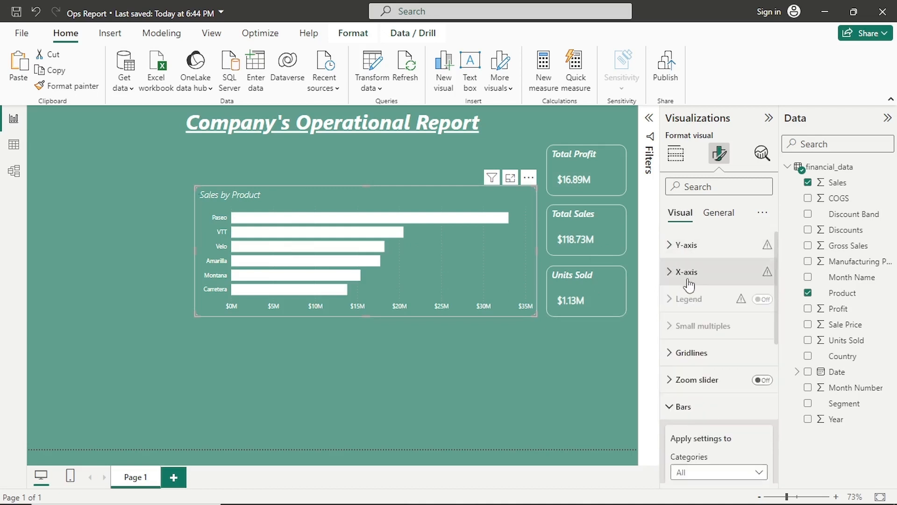
pyautogui.click(692, 352)
pyautogui.scroll(-2, 711, 383)
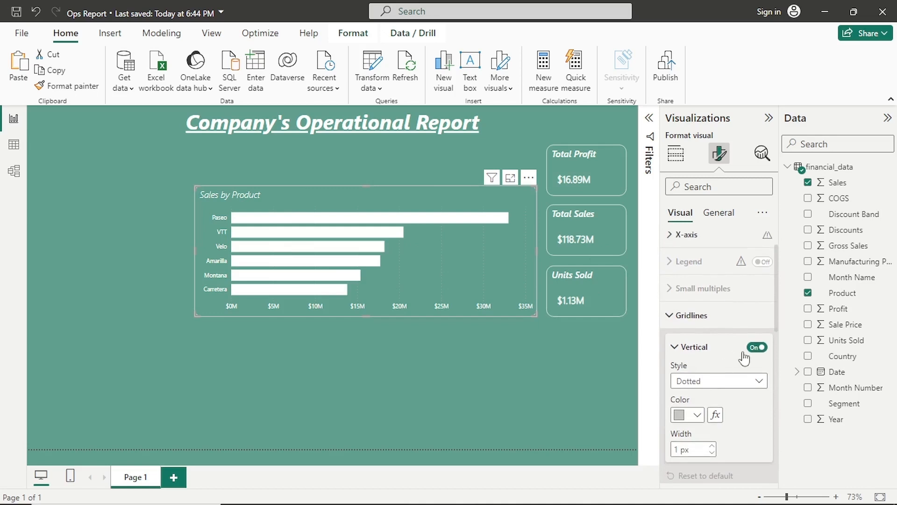
pyautogui.click(697, 415)
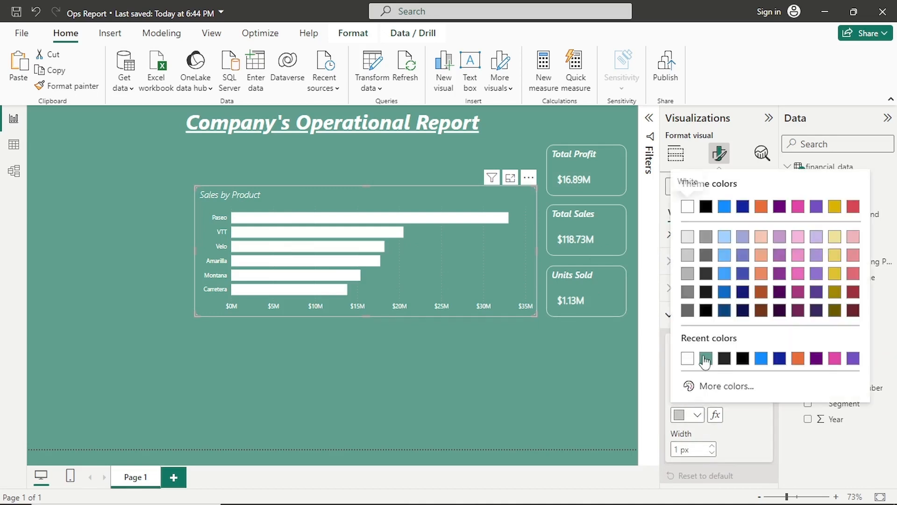
pyautogui.click(687, 359)
pyautogui.click(683, 449)
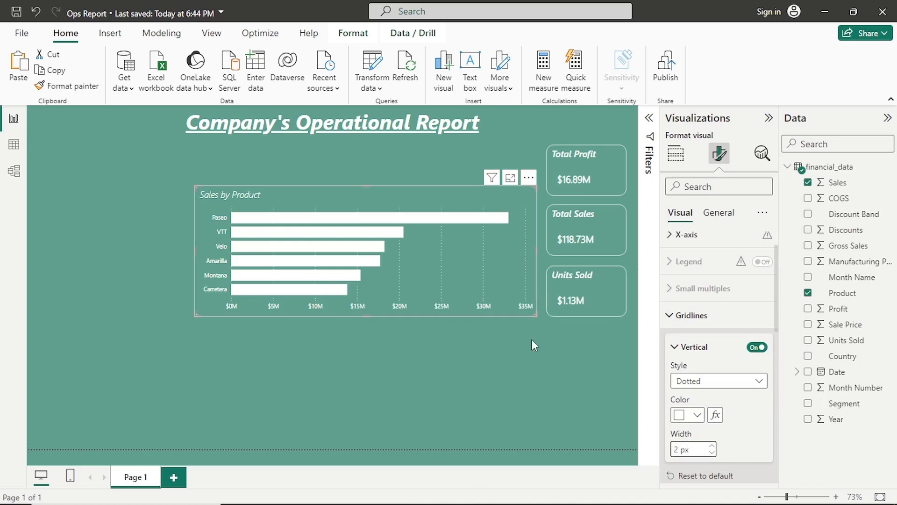
pyautogui.click(519, 343)
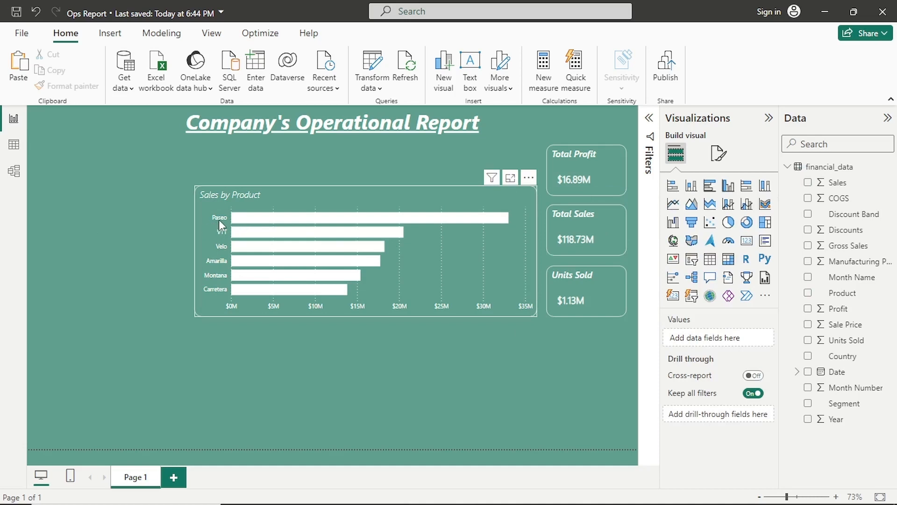
pyautogui.moveTo(277, 225)
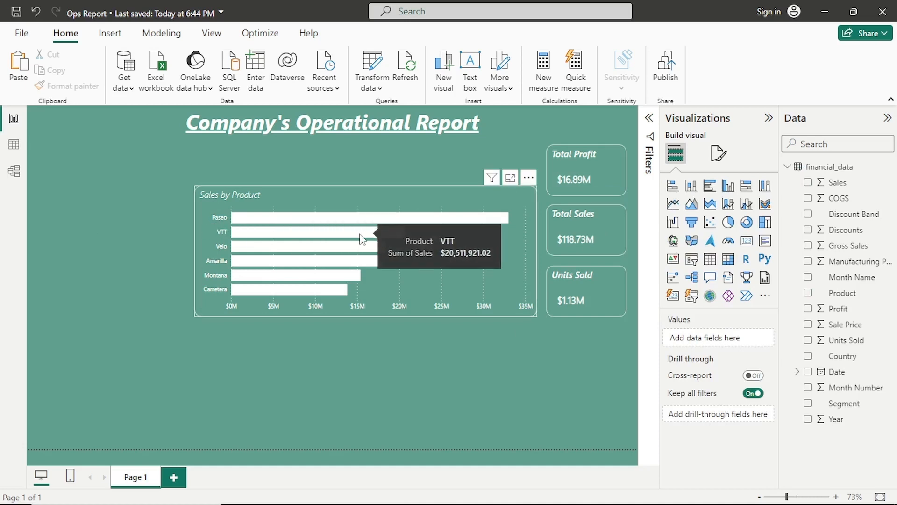
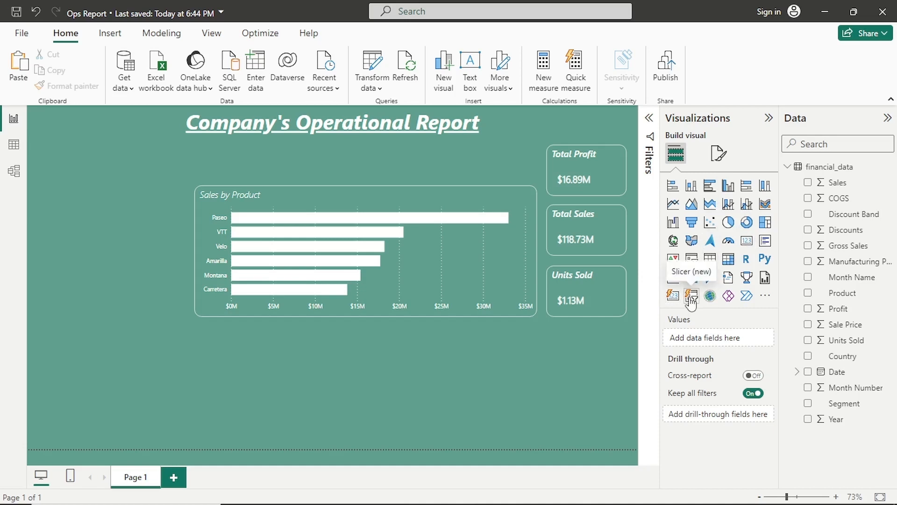
# - Add a slicer for the Year field in the empty area below the bar chart and narrow it
pyautogui.click(693, 262)
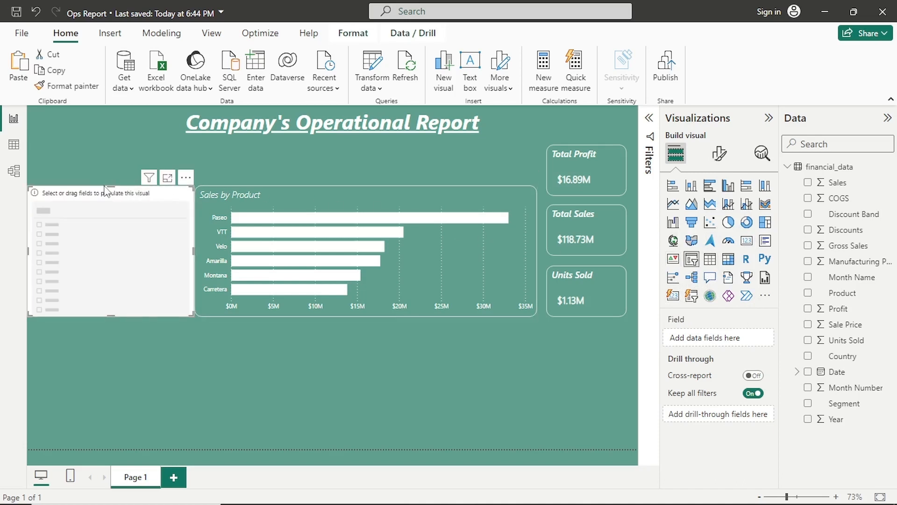
pyautogui.moveTo(110, 184); pyautogui.dragTo(259, 357)
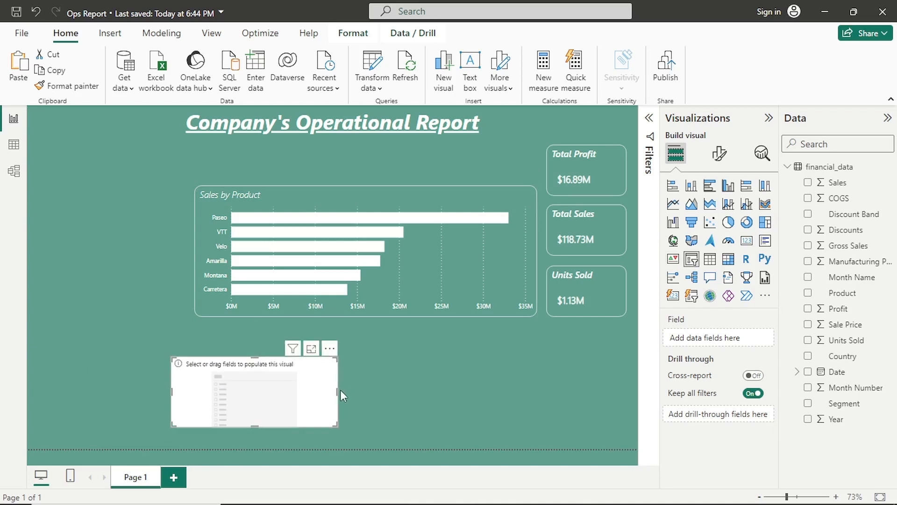
pyautogui.moveTo(340, 389); pyautogui.dragTo(298, 390)
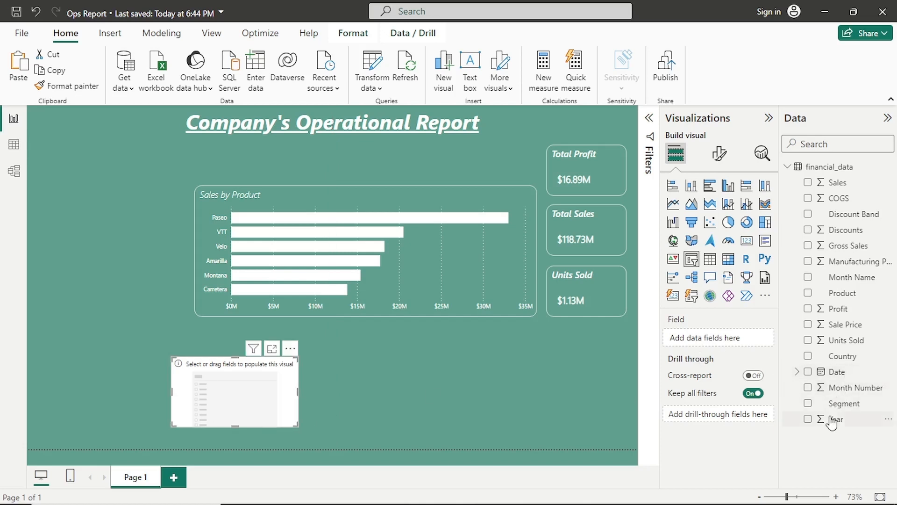
pyautogui.moveTo(832, 422); pyautogui.dragTo(728, 337)
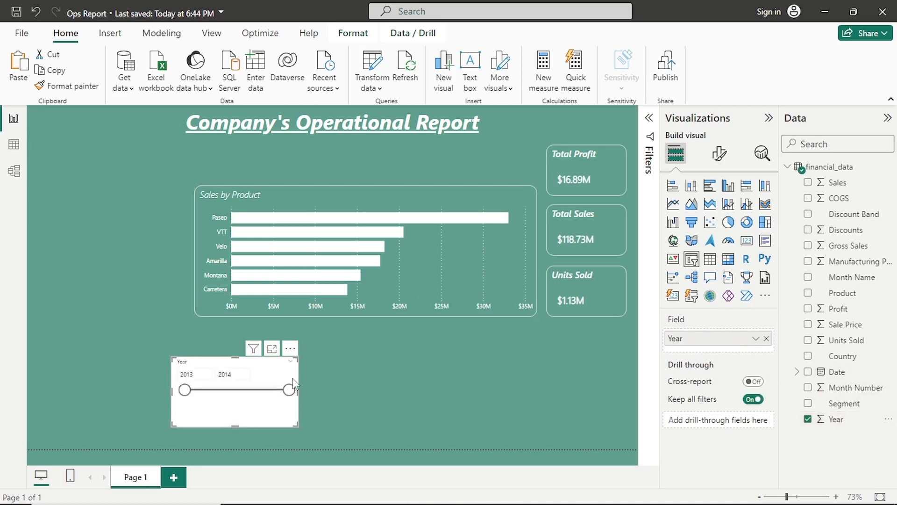
# - Set the Year slicer's style to Dropdown and try opening and closing its list
pyautogui.click(728, 154)
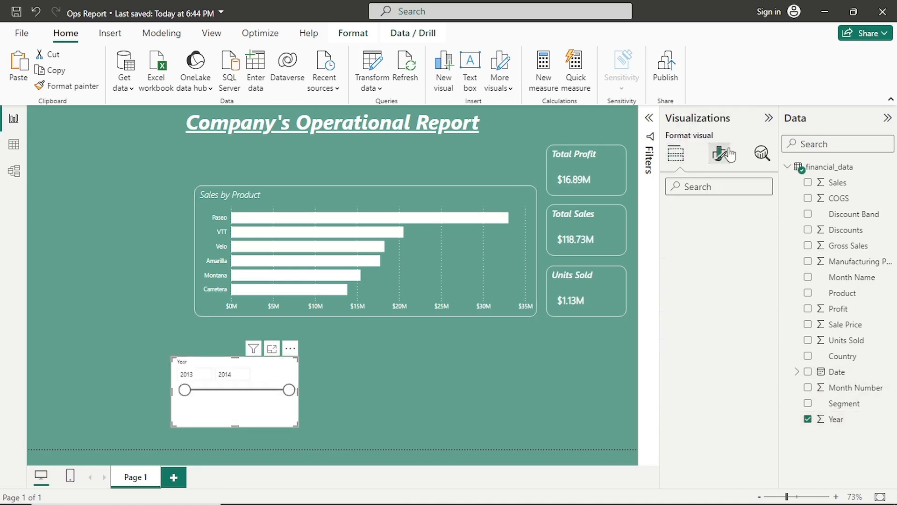
pyautogui.click(724, 246)
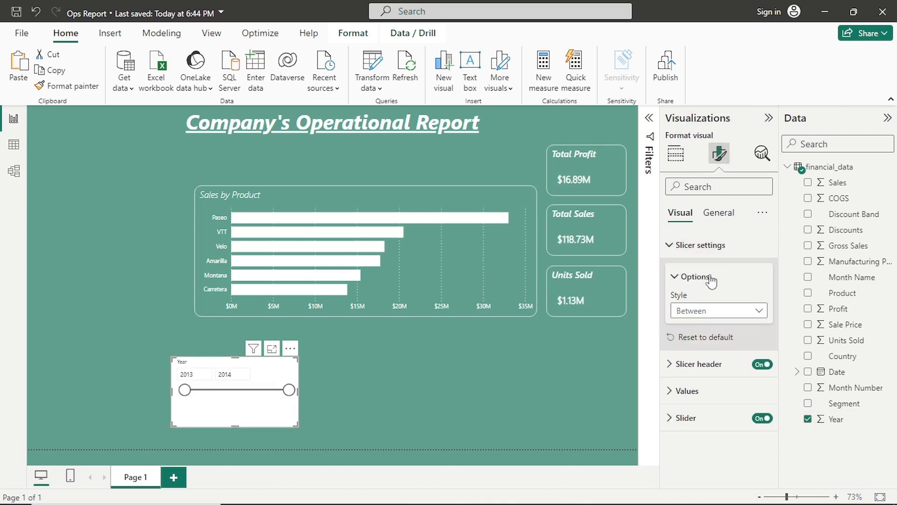
pyautogui.click(714, 311)
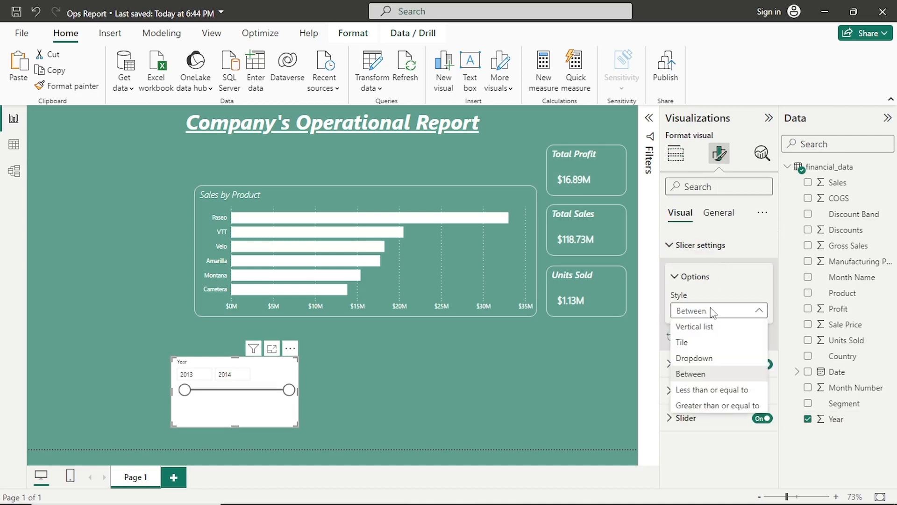
pyautogui.click(701, 359)
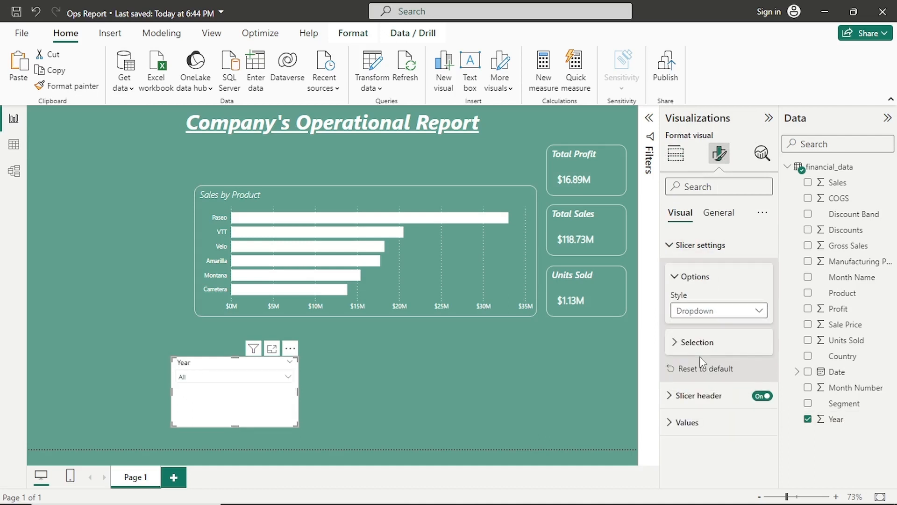
pyautogui.click(288, 378)
pyautogui.click(290, 379)
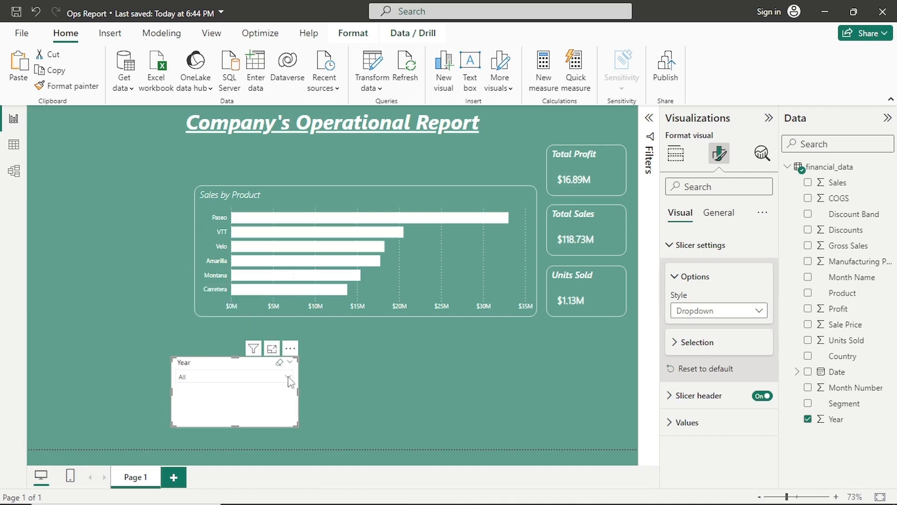
# - Move the Year slicer above the bar chart, shrink it, and align it with the chart's left edge
pyautogui.moveTo(209, 368); pyautogui.dragTo(264, 142)
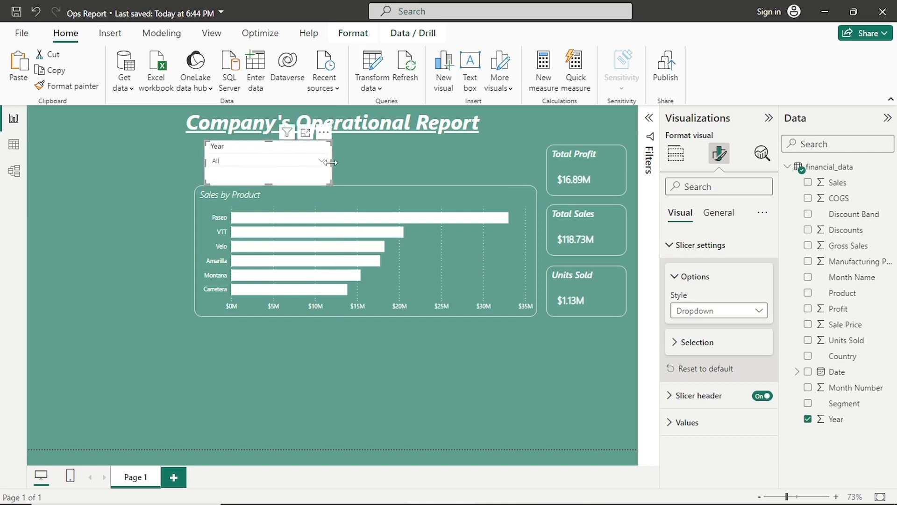
pyautogui.moveTo(332, 162); pyautogui.dragTo(243, 155)
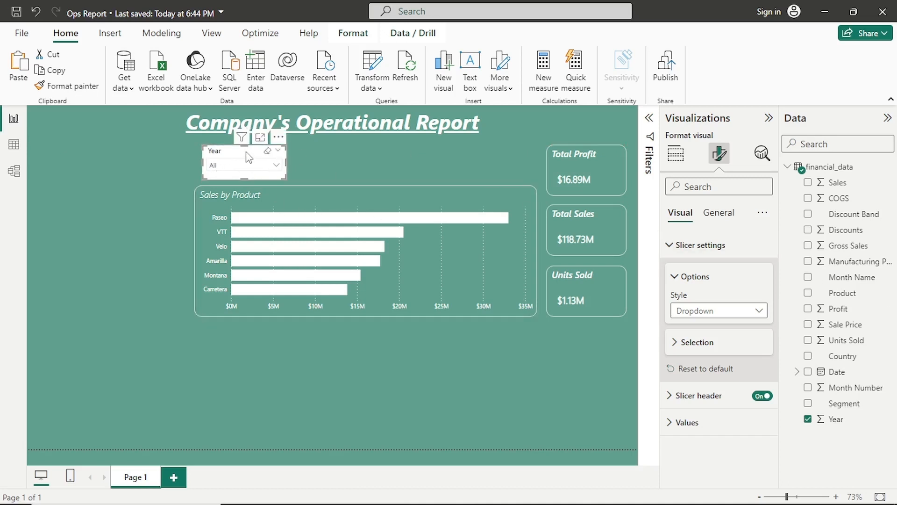
pyautogui.moveTo(244, 156)
pyautogui.mouseDown()
pyautogui.moveTo(229, 157)
pyautogui.moveTo(240, 158)
pyautogui.mouseUp()
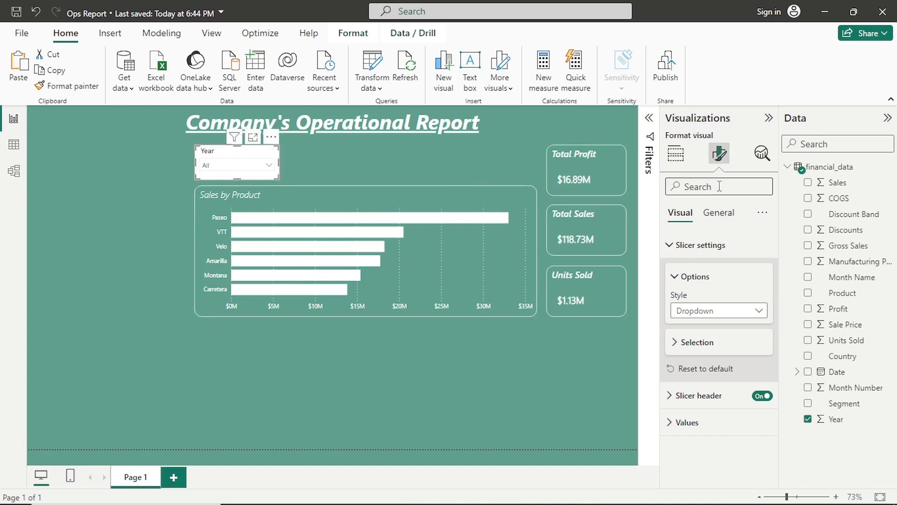
# - Set the Year slicer's header font to Segoe UI Light and its font color to white
pyautogui.click(682, 253)
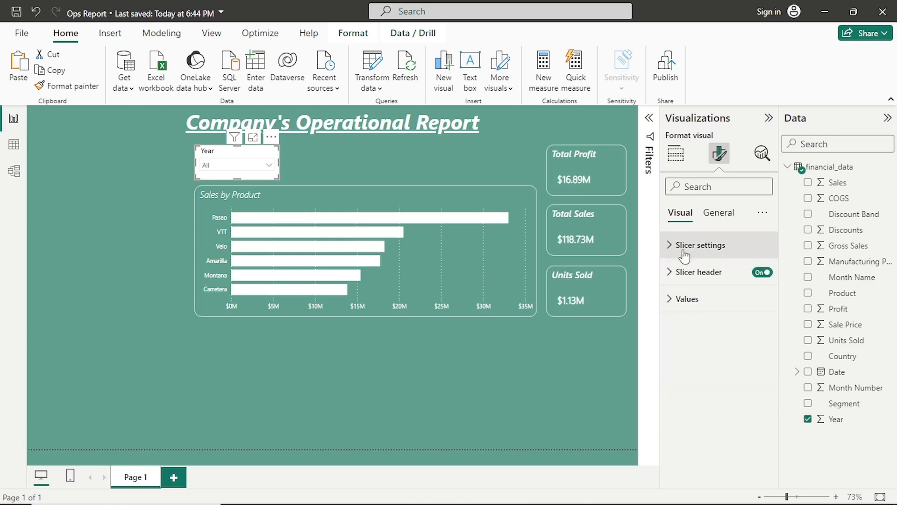
pyautogui.click(714, 277)
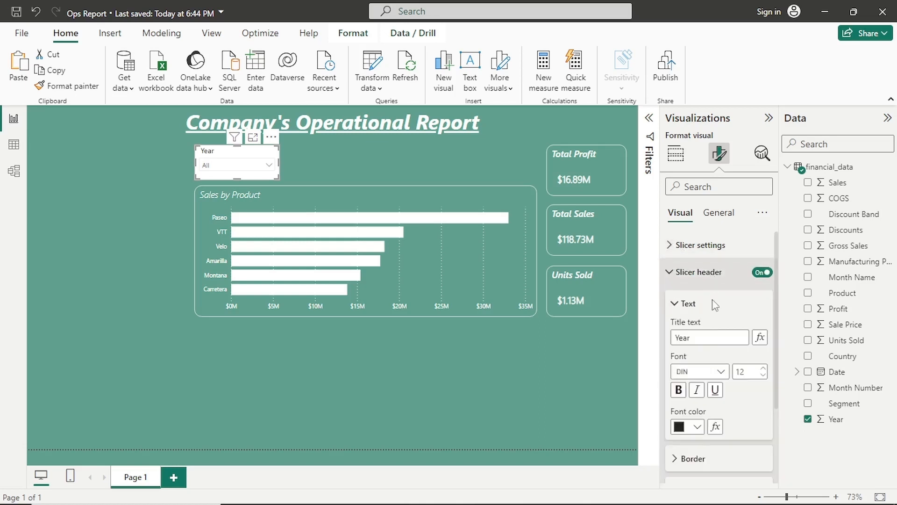
pyautogui.click(716, 372)
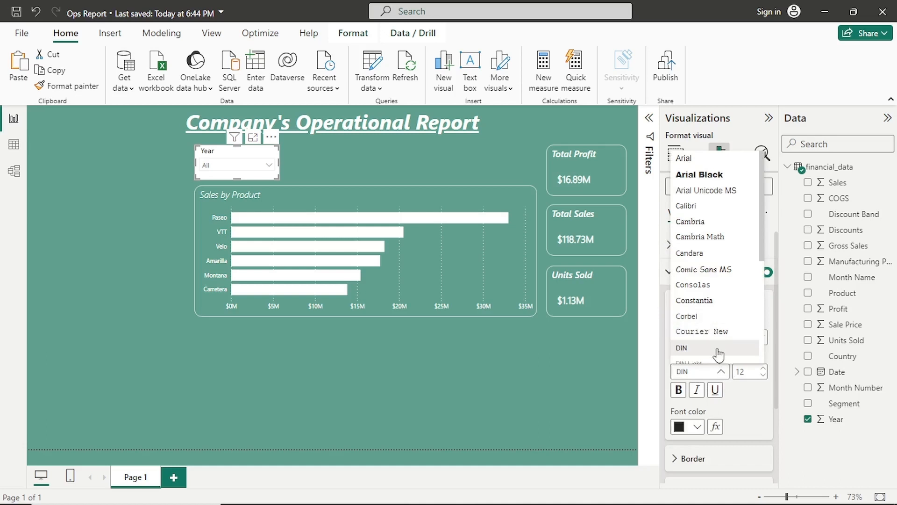
pyautogui.scroll(-3, 711, 327)
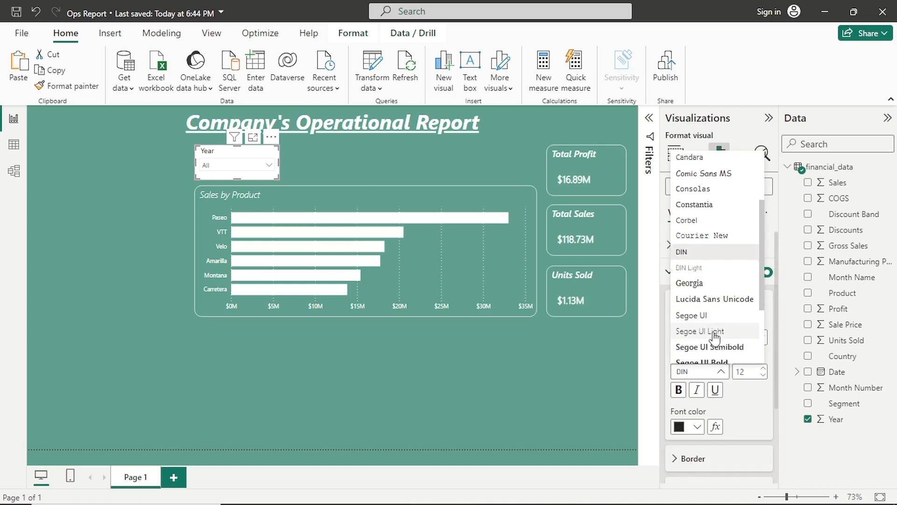
pyautogui.click(714, 331)
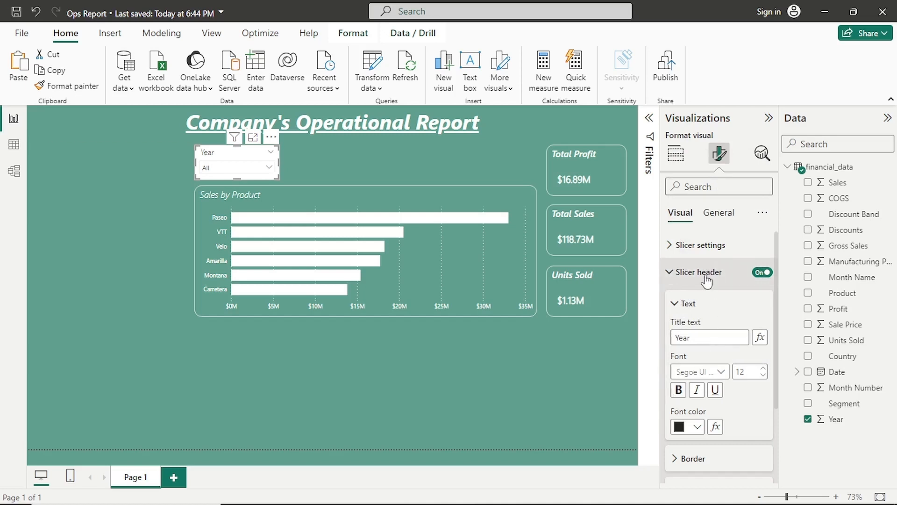
pyautogui.click(692, 427)
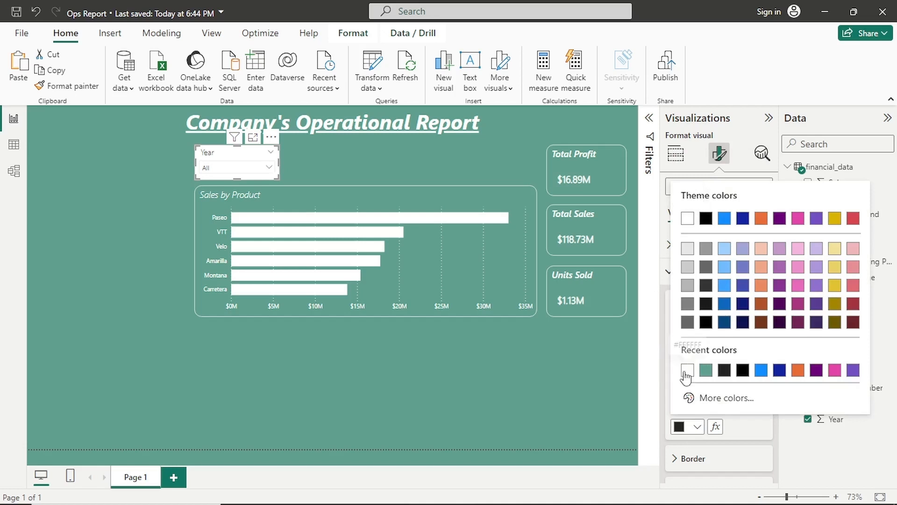
pyautogui.click(687, 371)
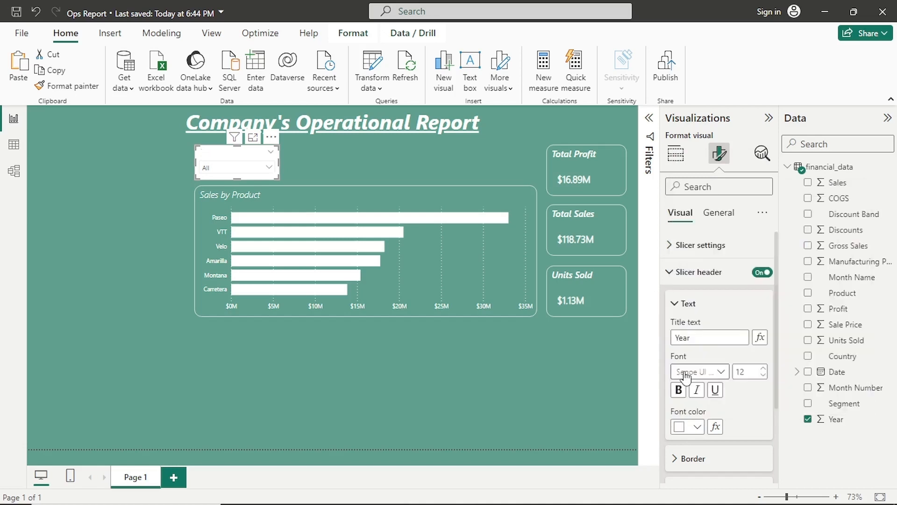
# - Set the Year slicer's header background to the page's green color
pyautogui.click(683, 308)
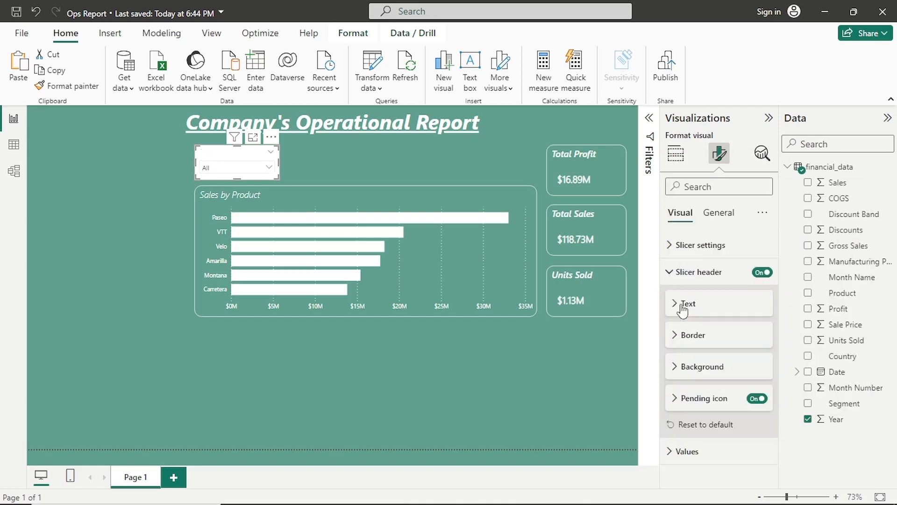
pyautogui.click(701, 369)
pyautogui.click(698, 401)
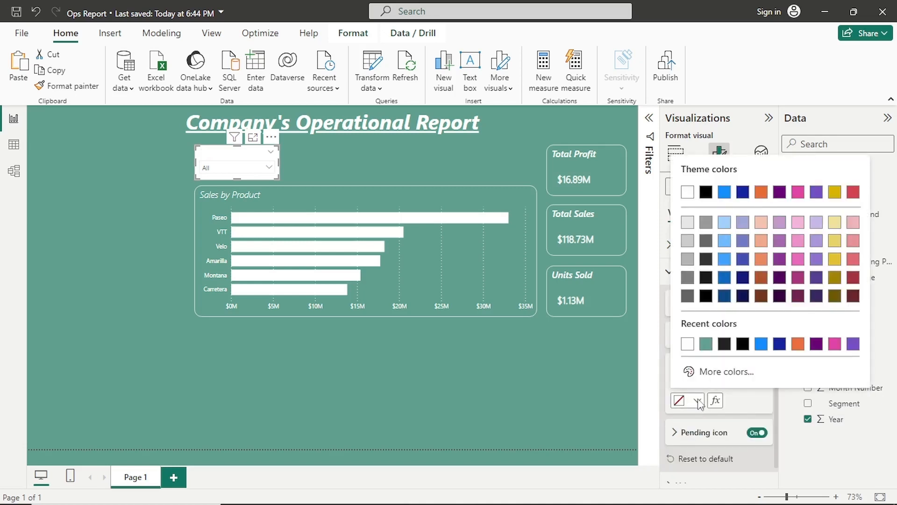
pyautogui.click(707, 347)
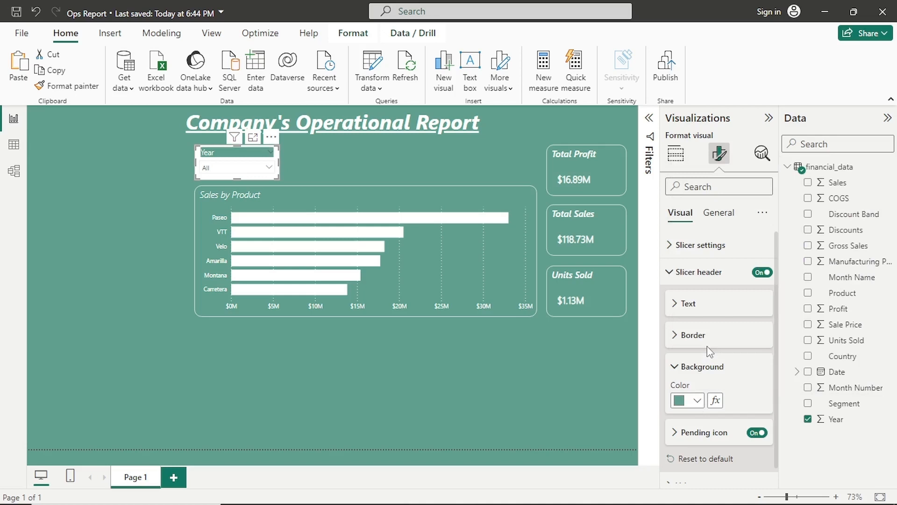
pyautogui.click(679, 369)
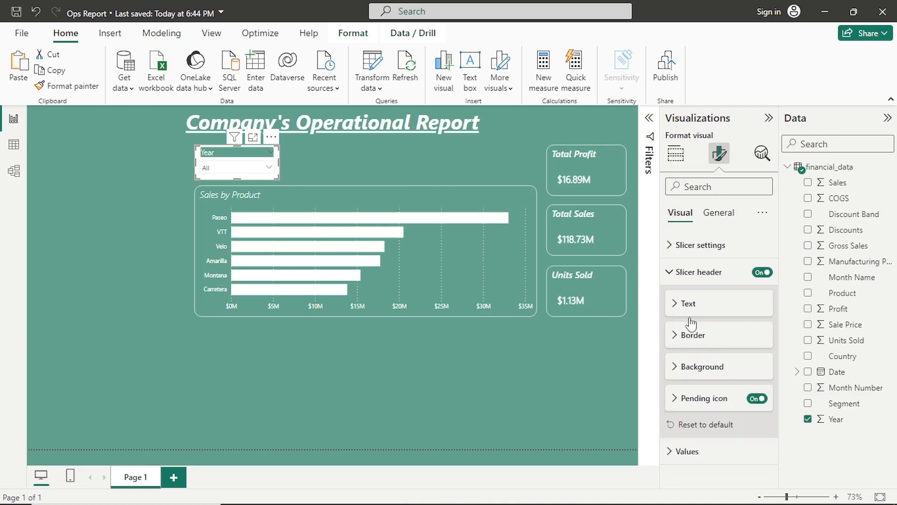
pyautogui.click(698, 274)
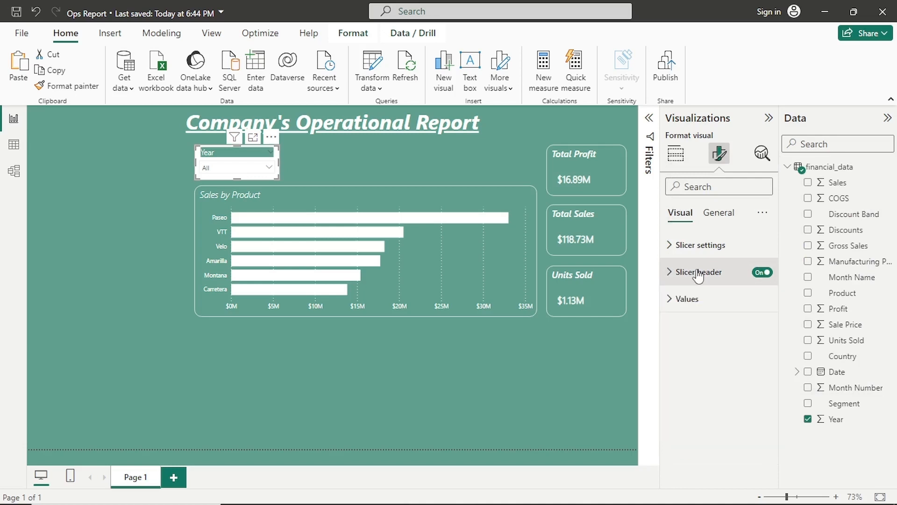
# - Set the font color of the Year slicer's values to white
pyautogui.click(700, 301)
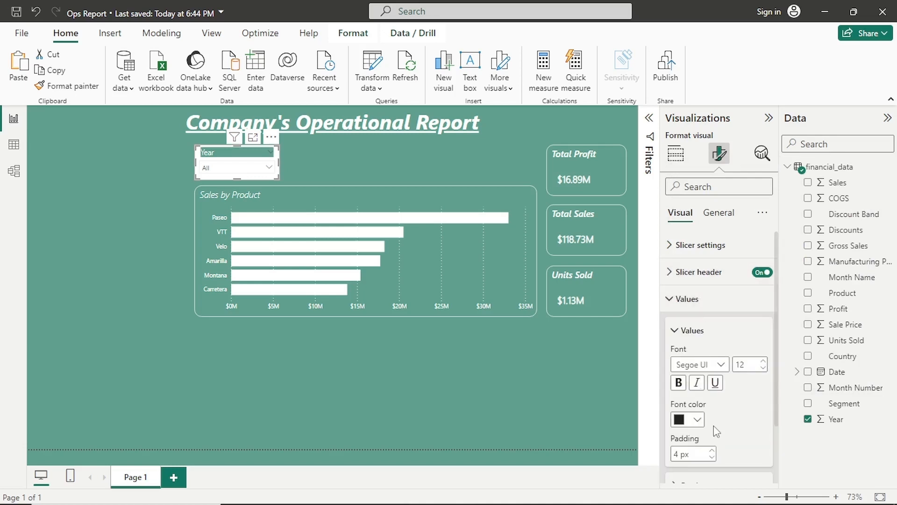
pyautogui.click(697, 419)
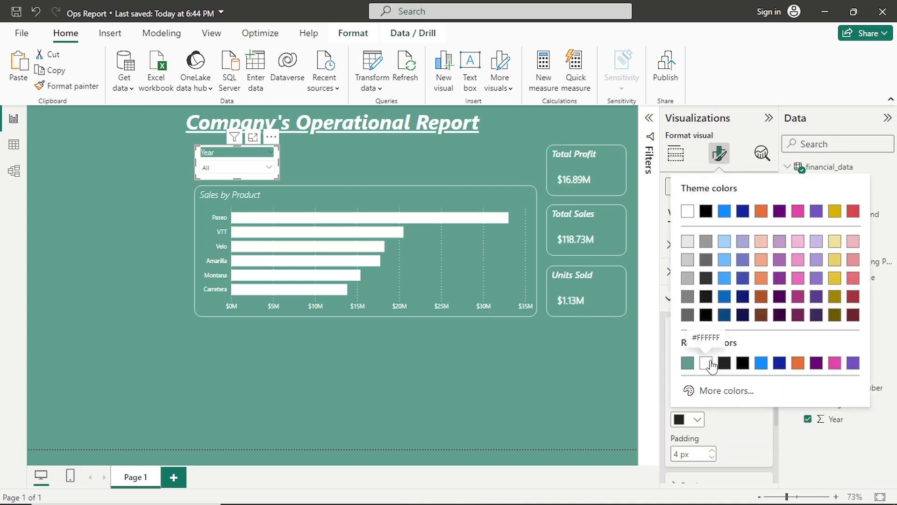
pyautogui.click(711, 365)
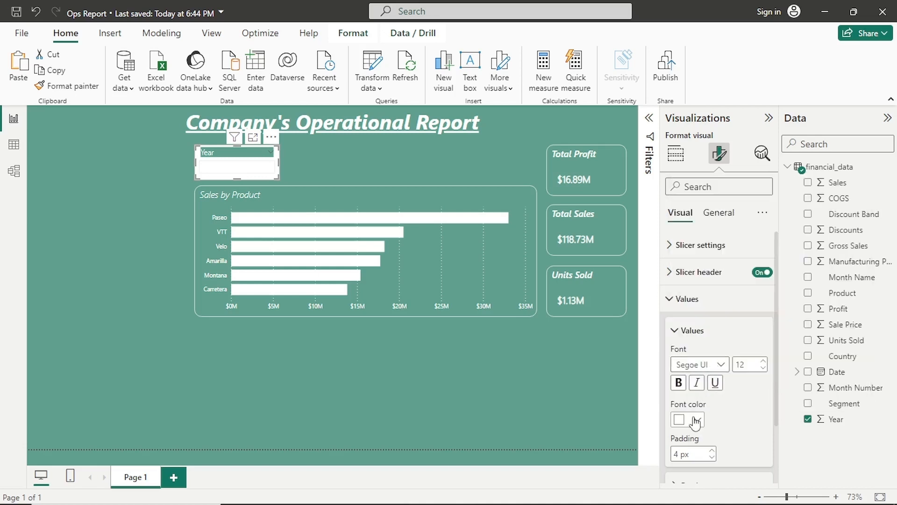
# - Set the Year slicer's overall background color to the page's green
pyautogui.click(686, 332)
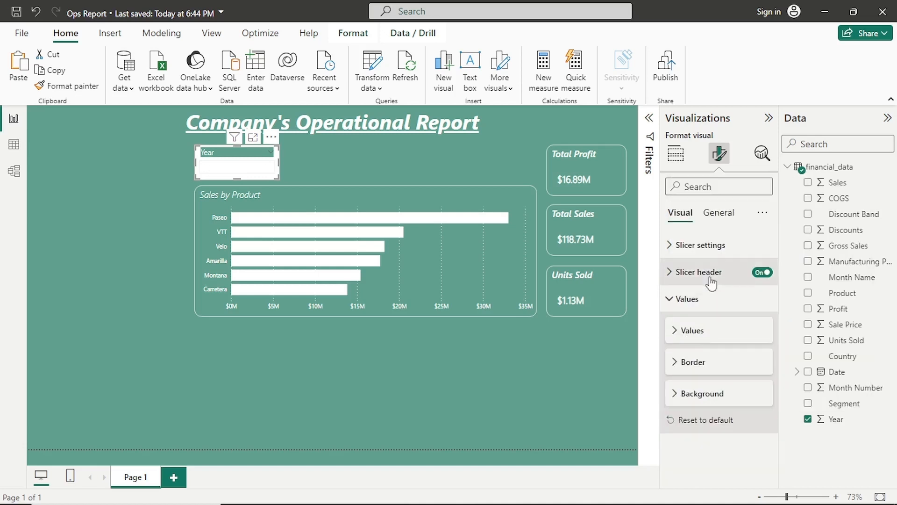
pyautogui.click(705, 301)
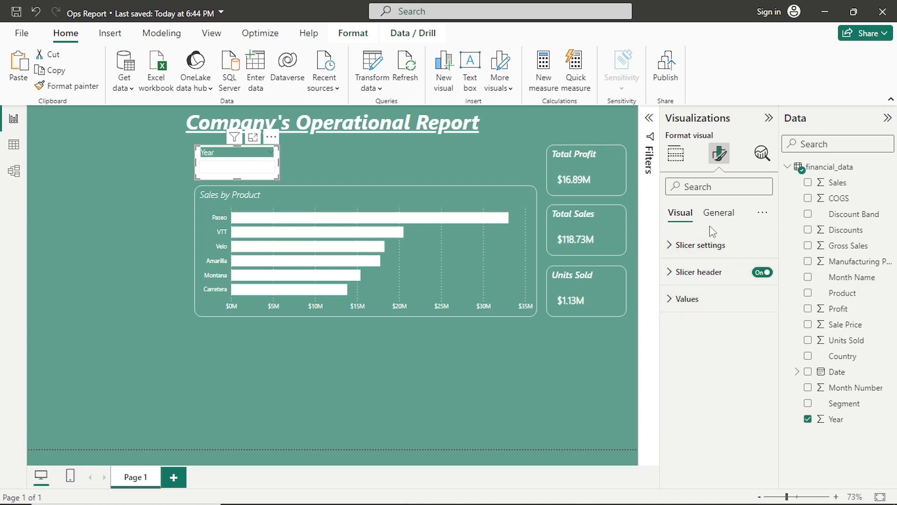
pyautogui.click(726, 217)
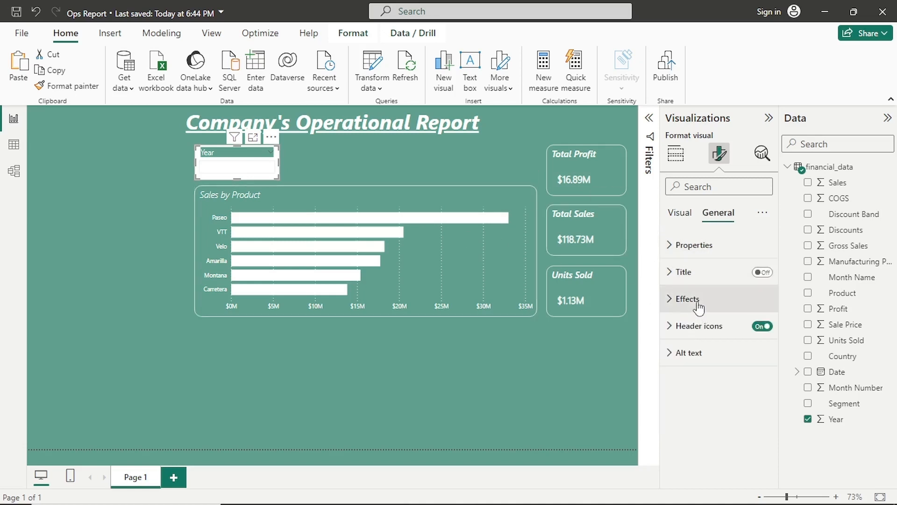
pyautogui.click(698, 308)
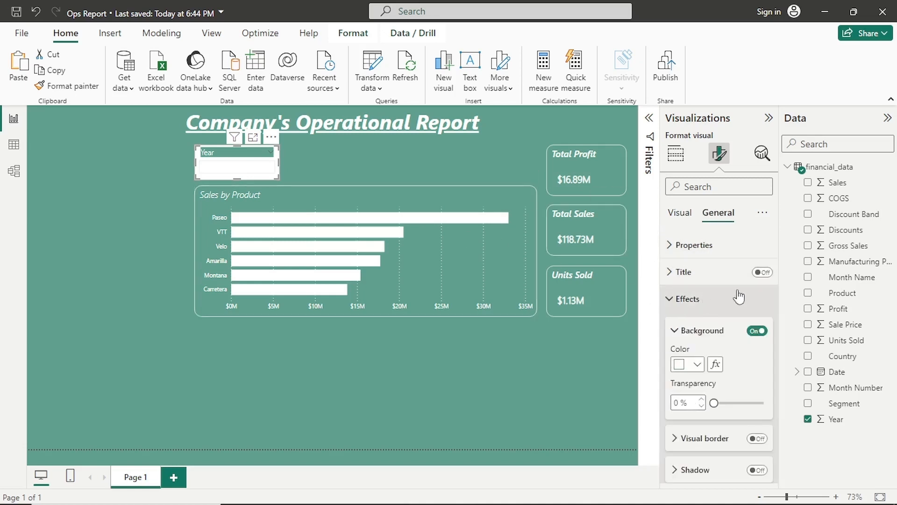
pyautogui.click(698, 365)
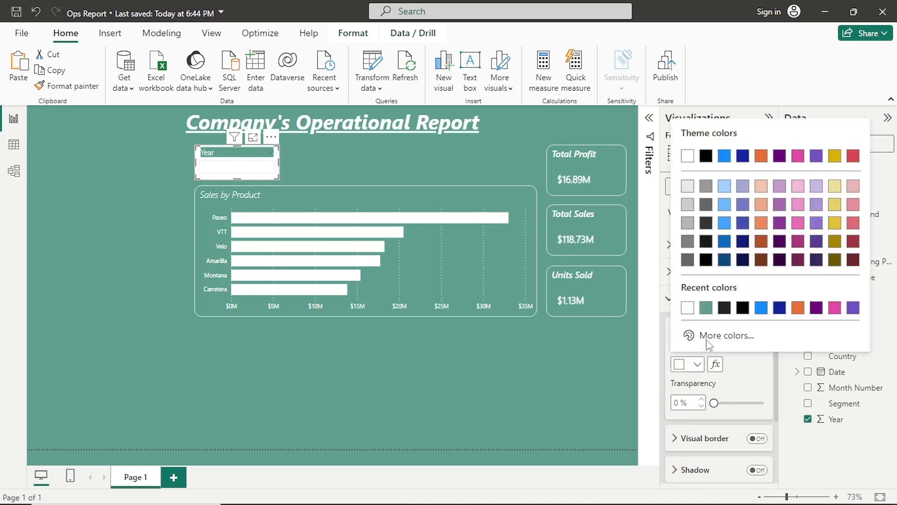
pyautogui.click(706, 308)
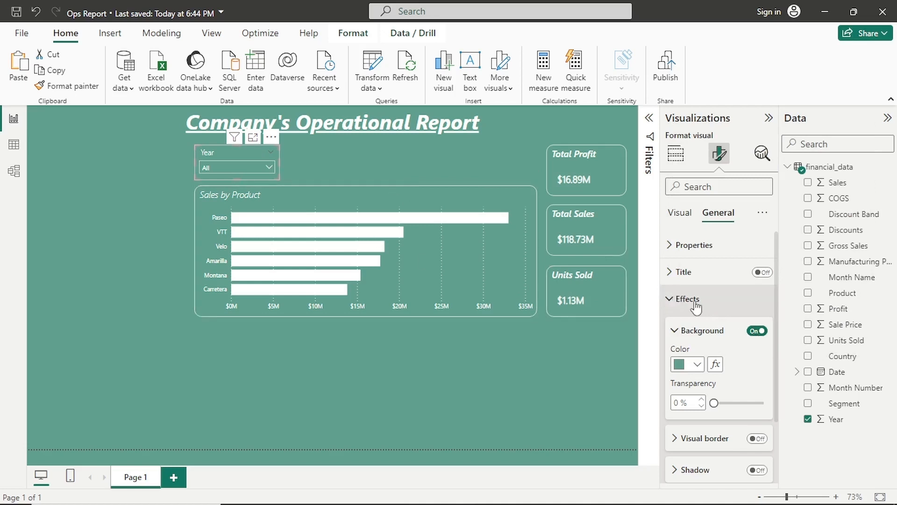
# - Turn on the Year slicer's visual border and set the border color to white
pyautogui.click(679, 298)
pyautogui.click(680, 299)
pyautogui.scroll(-2, 703, 384)
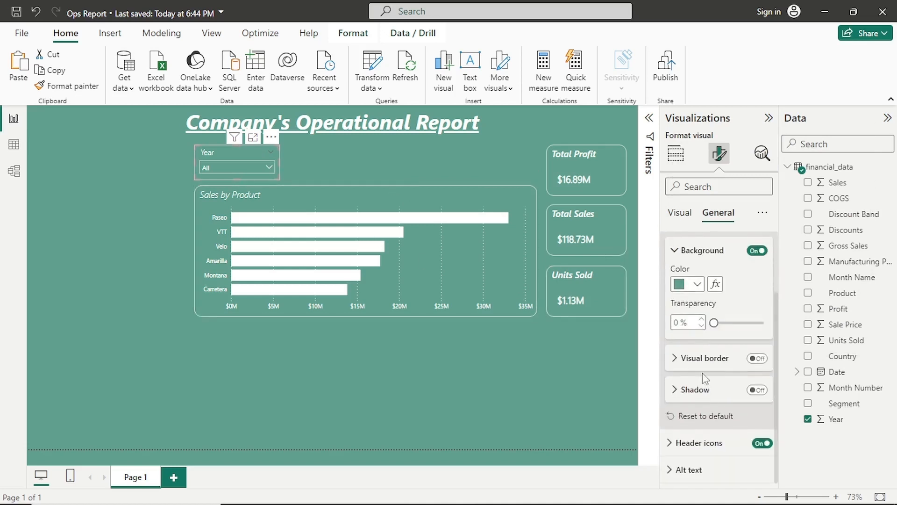
pyautogui.click(757, 358)
pyautogui.click(724, 357)
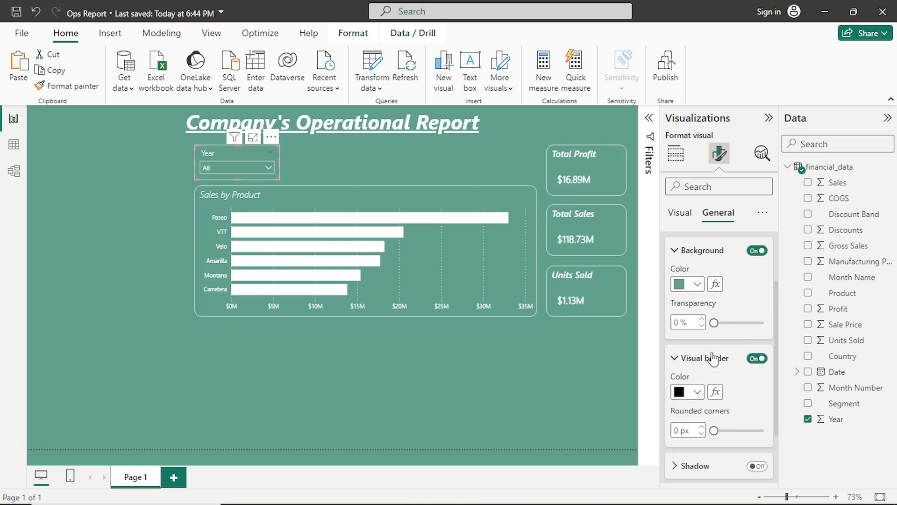
pyautogui.click(696, 391)
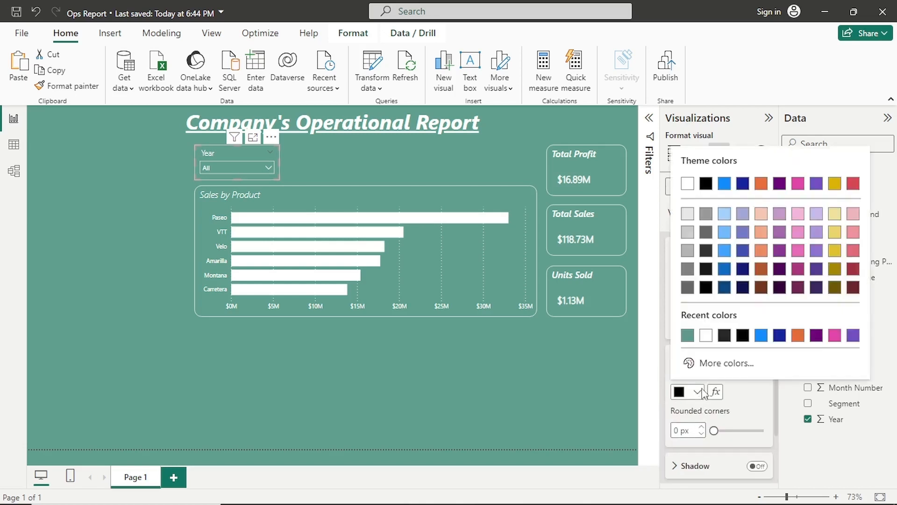
pyautogui.click(706, 335)
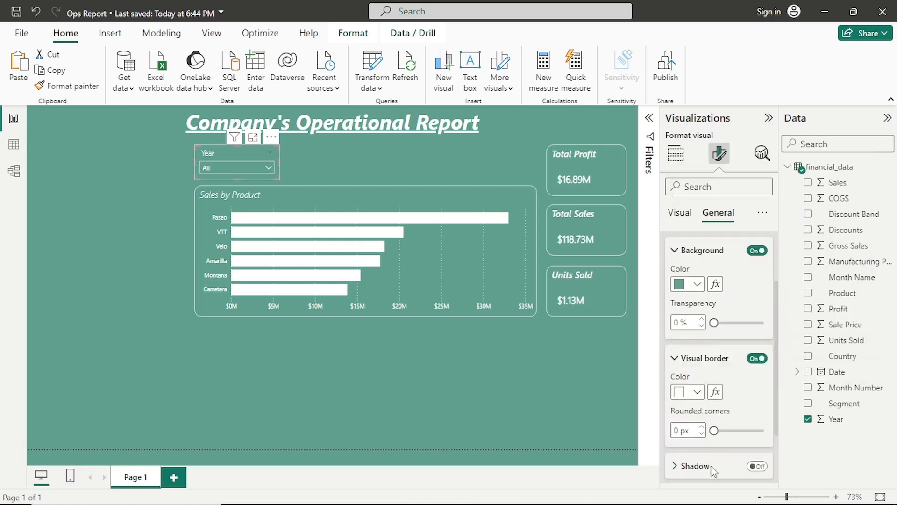
# - Set the rounded corners of the Year slicer's border to 15 px
pyautogui.click(681, 428)
pyautogui.write('15')
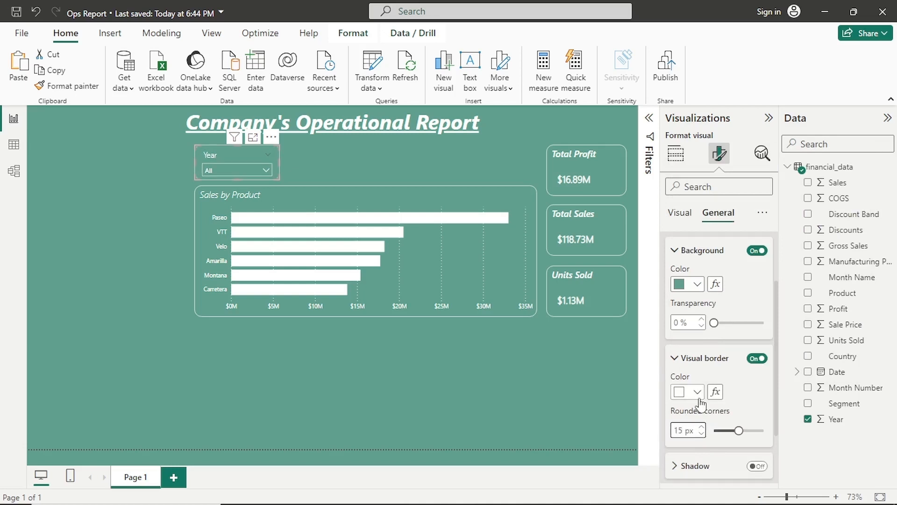
pyautogui.click(349, 159)
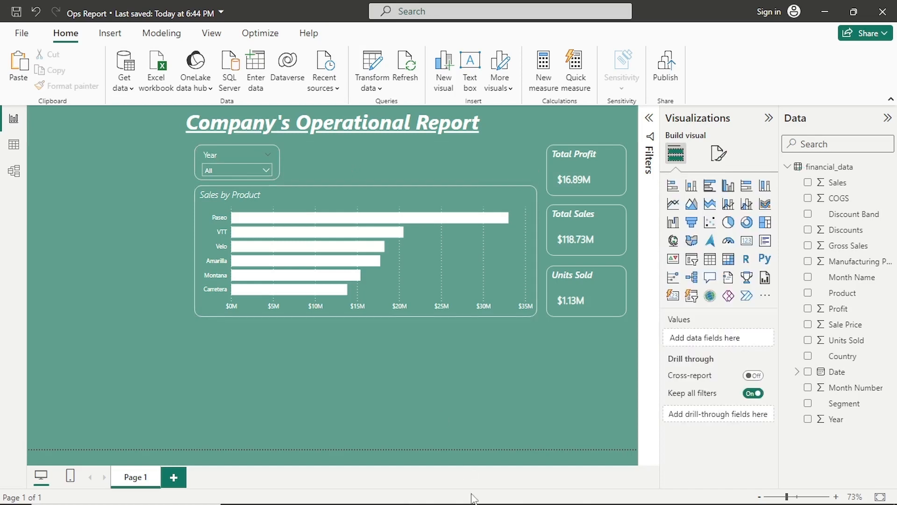
# - Reset the Year slicer's border to square corners by setting its rounded corners to 0 px
pyautogui.click(717, 153)
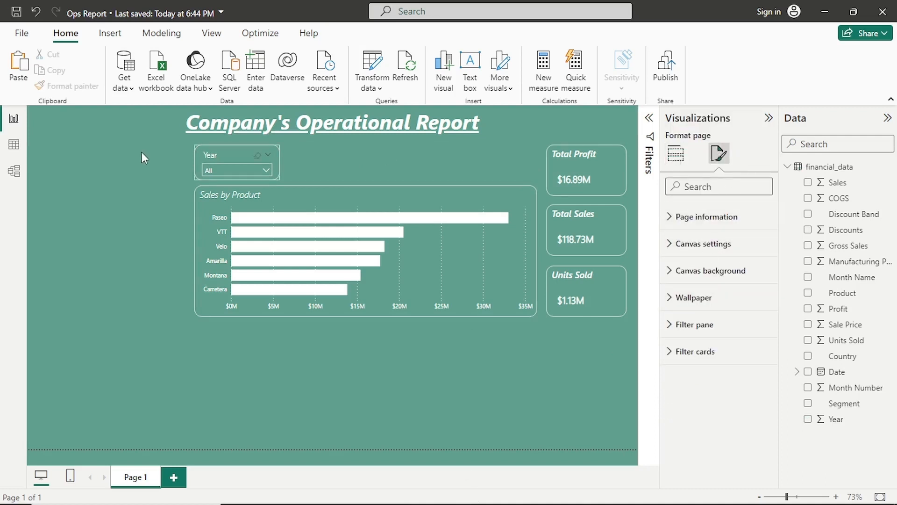
pyautogui.moveTo(204, 163)
pyautogui.click(248, 150)
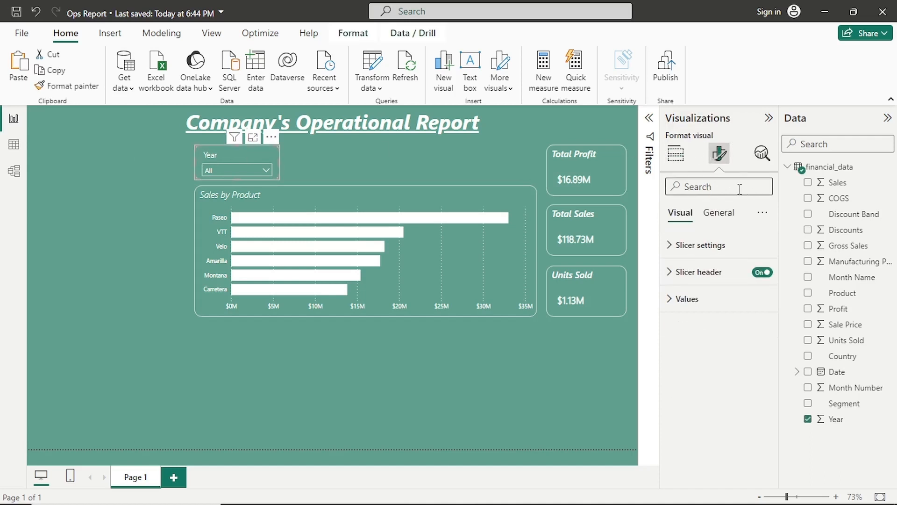
pyautogui.click(717, 219)
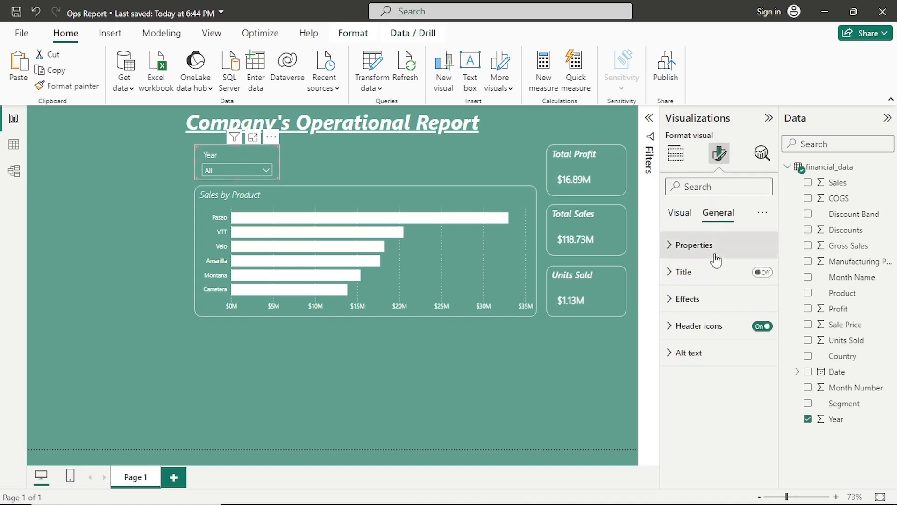
pyautogui.click(712, 300)
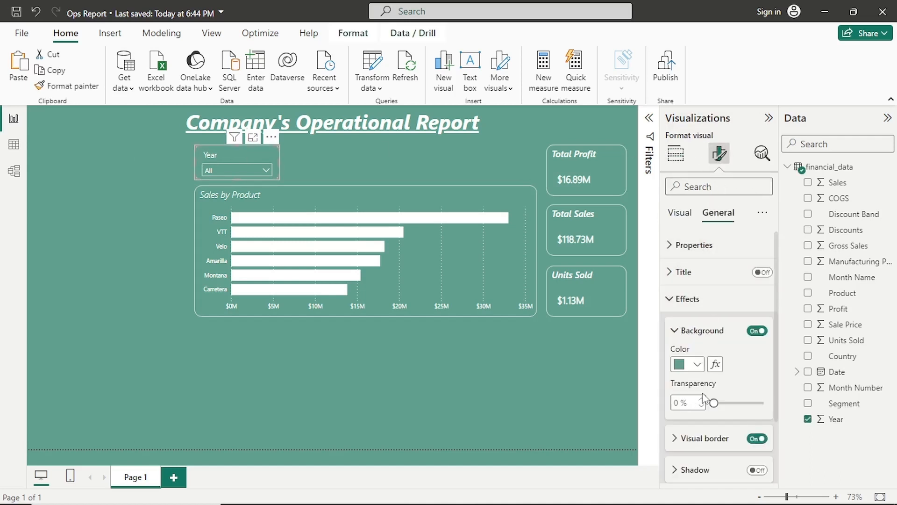
pyautogui.scroll(-2, 708, 333)
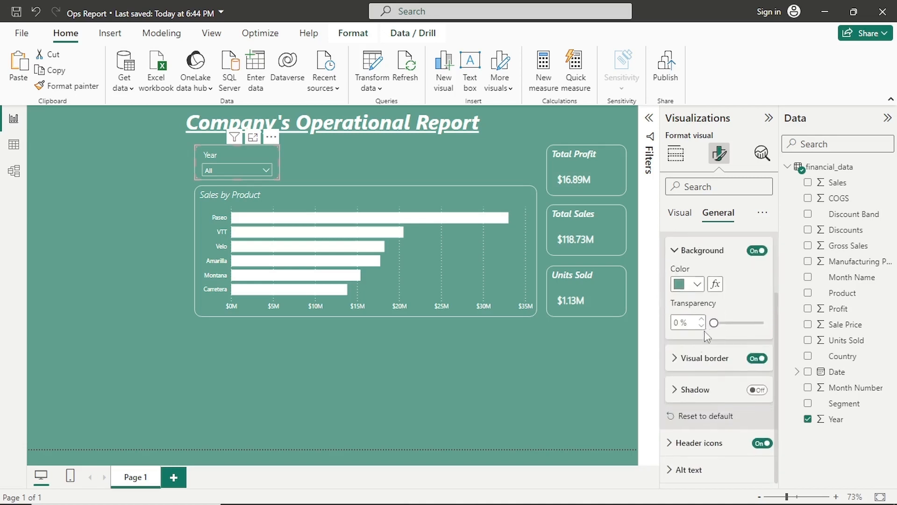
pyautogui.click(691, 358)
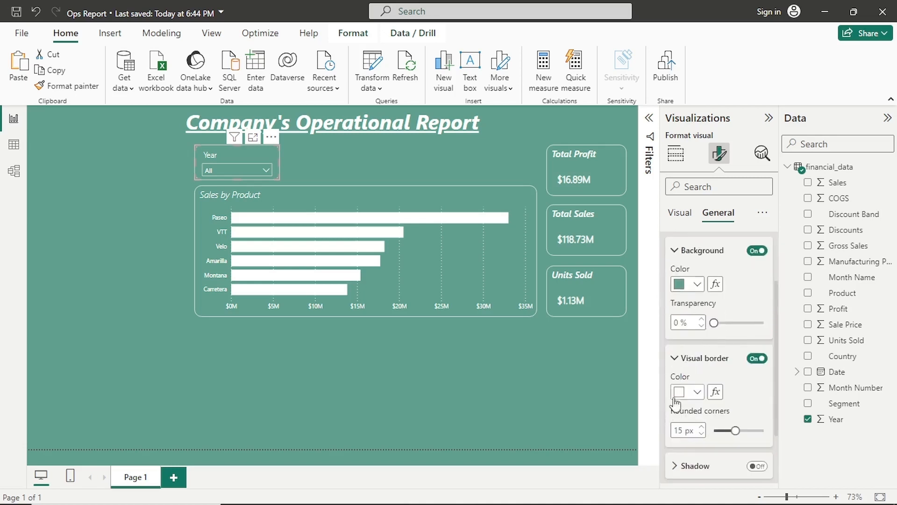
pyautogui.doubleClick(684, 430)
pyautogui.write('0')
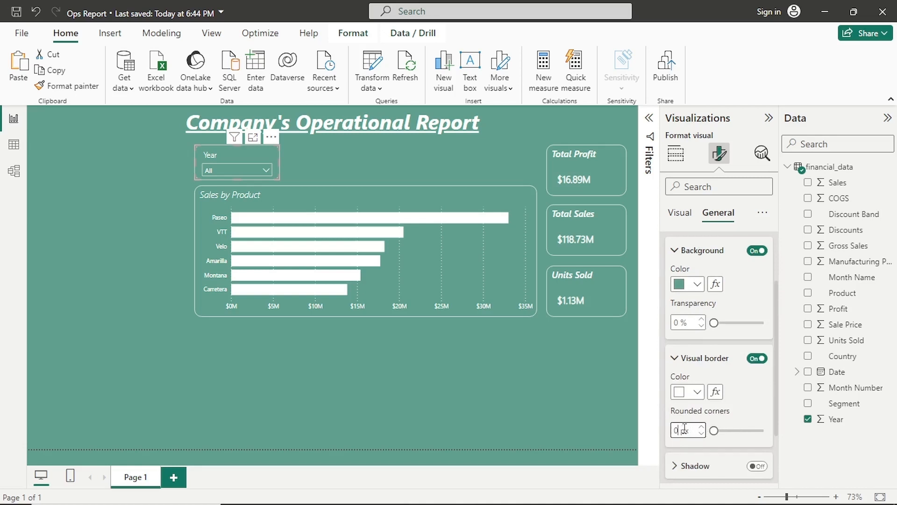
pyautogui.click(557, 350)
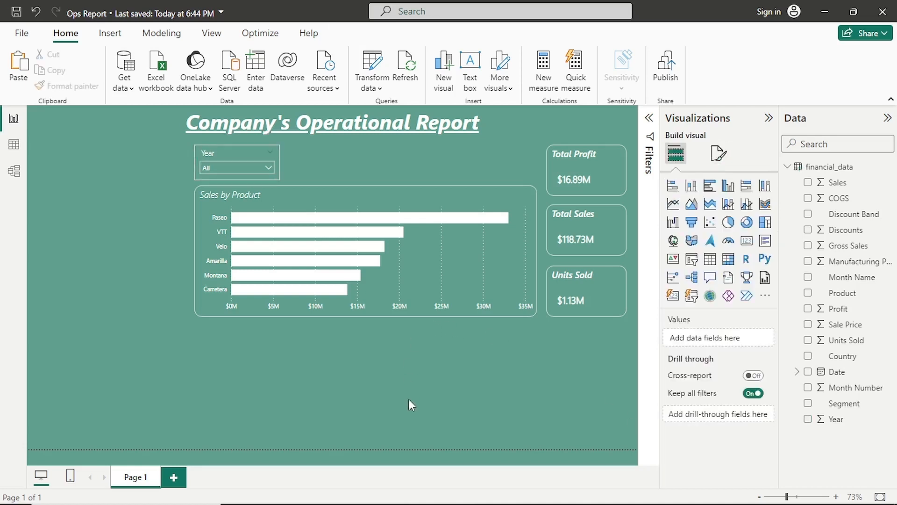
# - Duplicate the Year slicer, place the copy above the bar chart's right end, and replace the copy's field with Segment
pyautogui.click(229, 157)
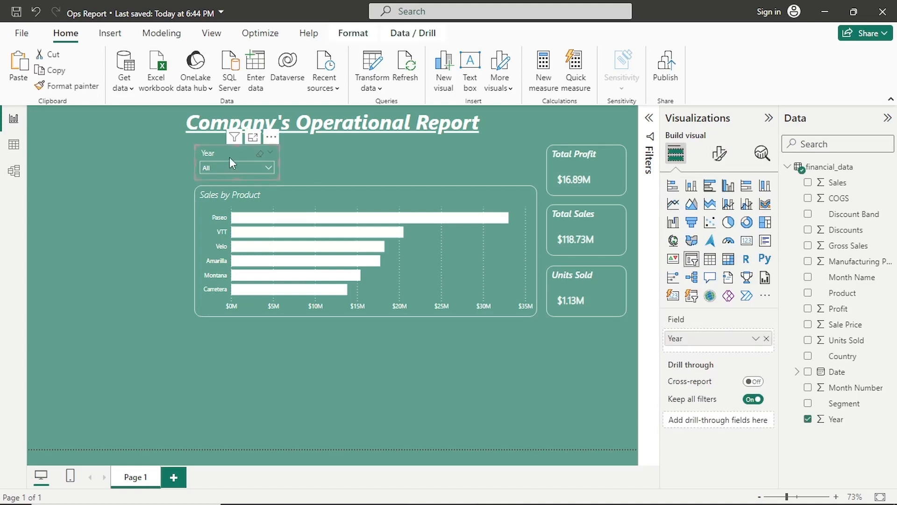
pyautogui.hotkey('ctrl', 'c')
pyautogui.hotkey('ctrl', 'v')
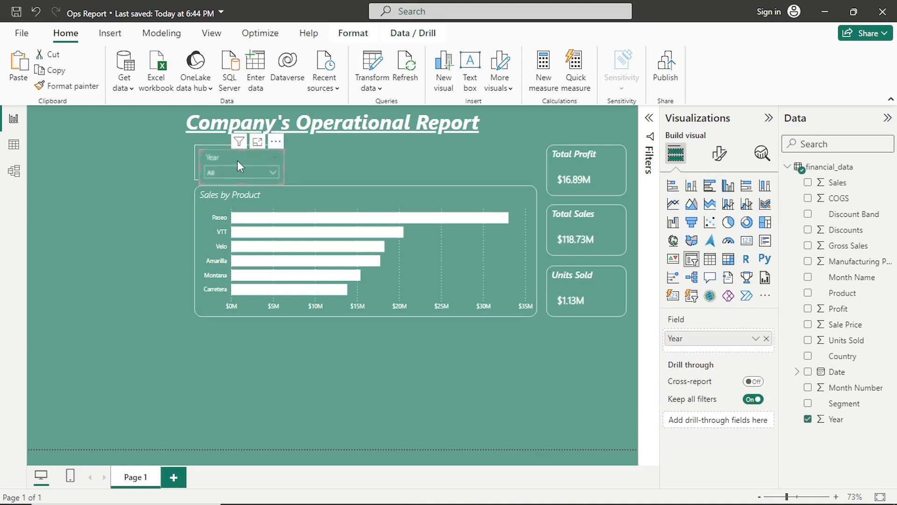
pyautogui.moveTo(242, 156); pyautogui.dragTo(493, 155)
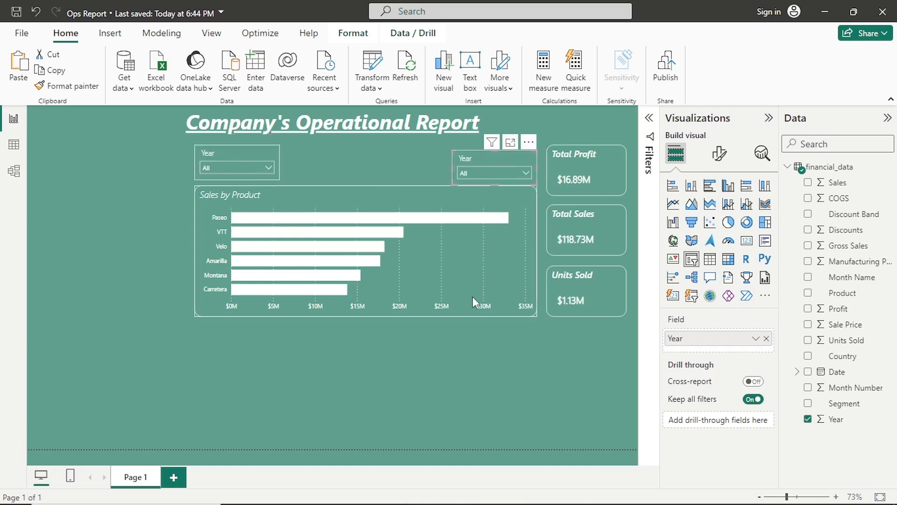
pyautogui.click(767, 338)
pyautogui.moveTo(842, 408); pyautogui.dragTo(729, 336)
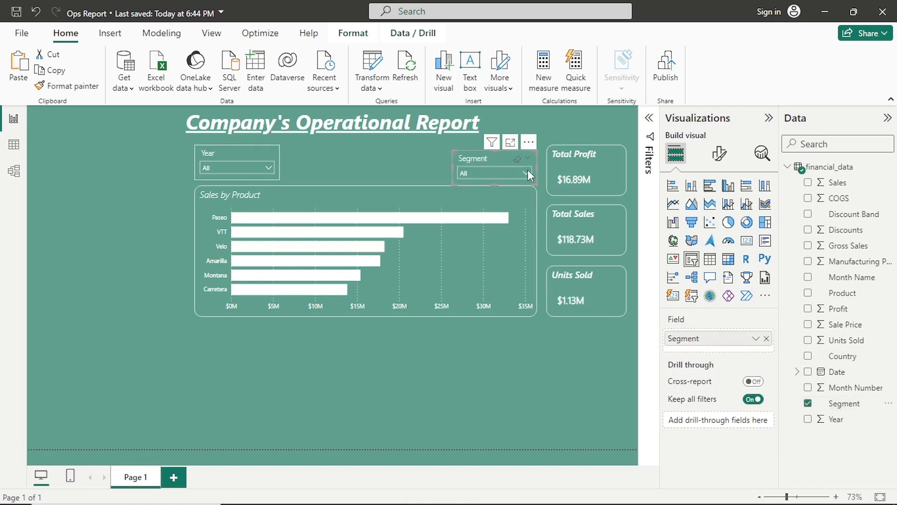
# - Check the dropdown lists of the Segment and Year slicers for readable values
pyautogui.click(528, 174)
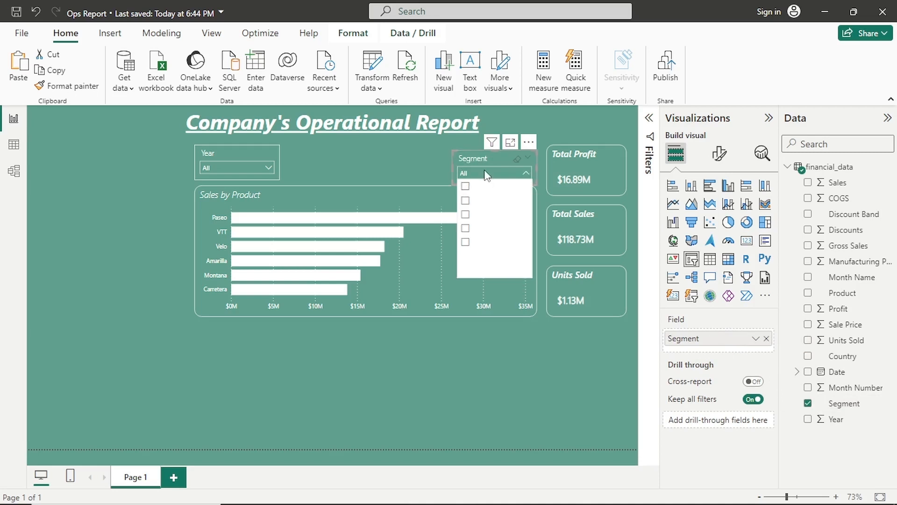
pyautogui.click(267, 168)
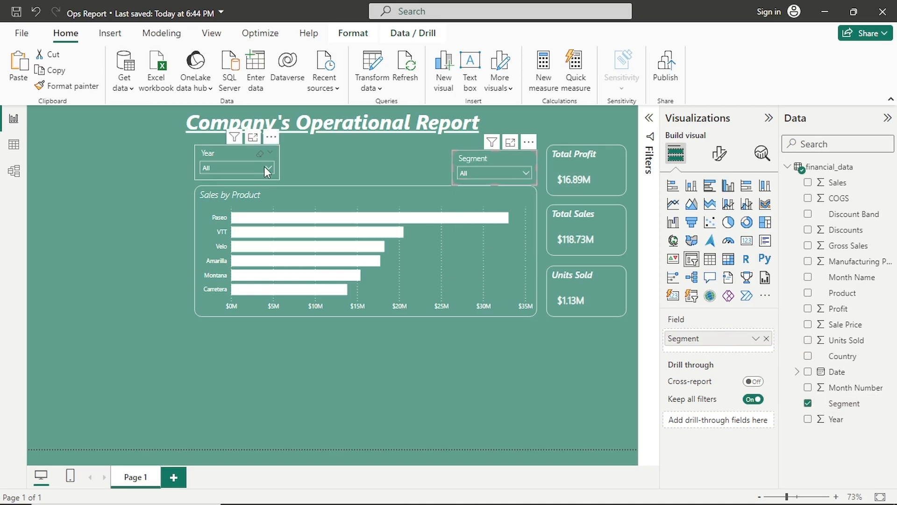
pyautogui.click(314, 172)
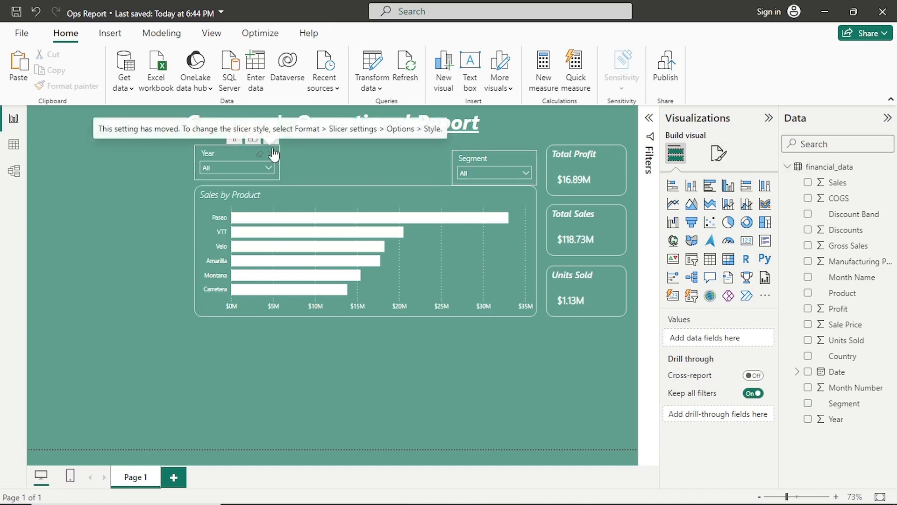
# - Open the font color choices for the Year slicer's values
pyautogui.click(274, 154)
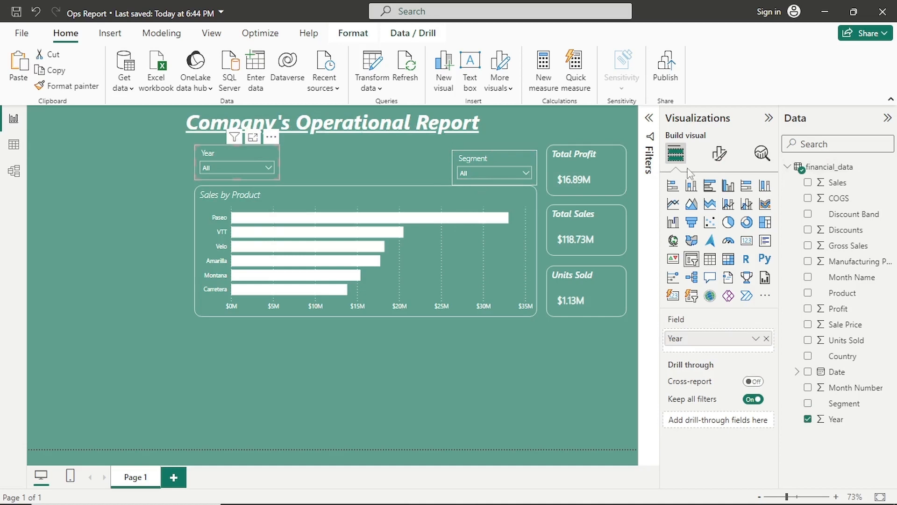
pyautogui.click(722, 159)
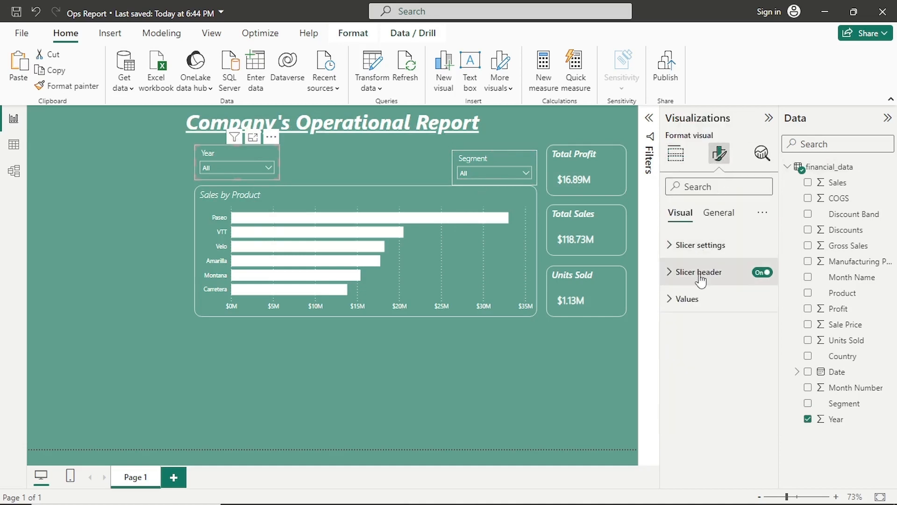
pyautogui.click(701, 256)
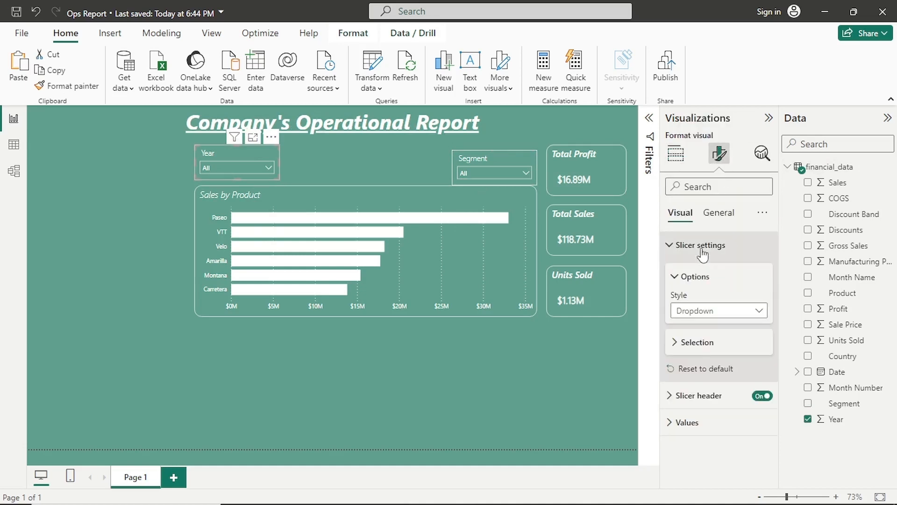
pyautogui.click(707, 344)
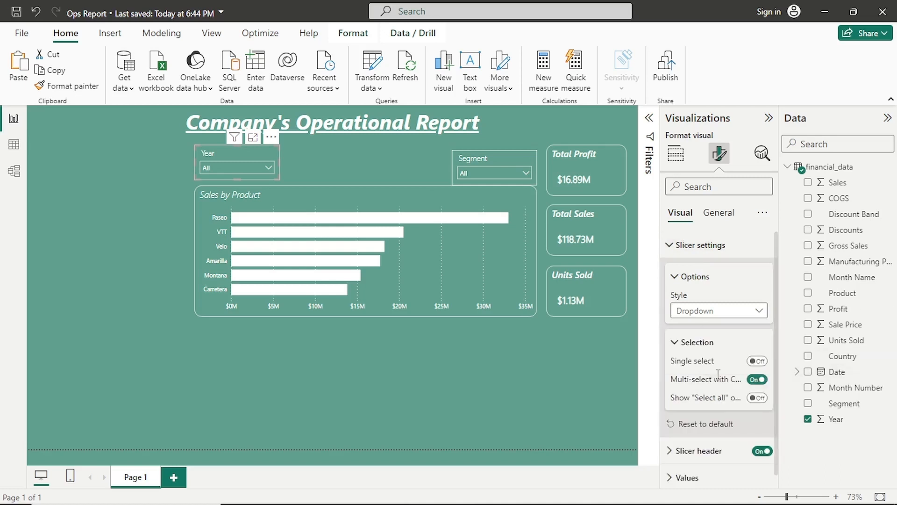
pyautogui.scroll(-1, 713, 324)
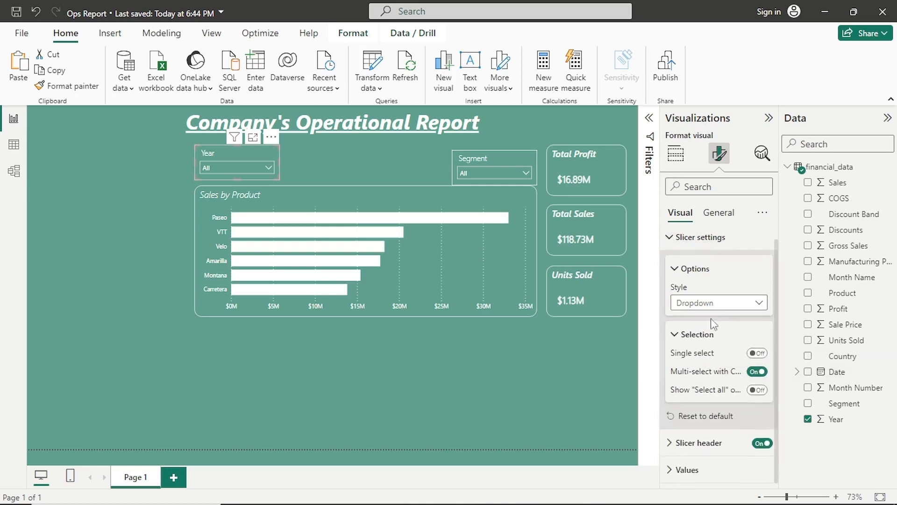
pyautogui.click(707, 469)
pyautogui.scroll(-3, 740, 344)
pyautogui.scroll(-2, 740, 344)
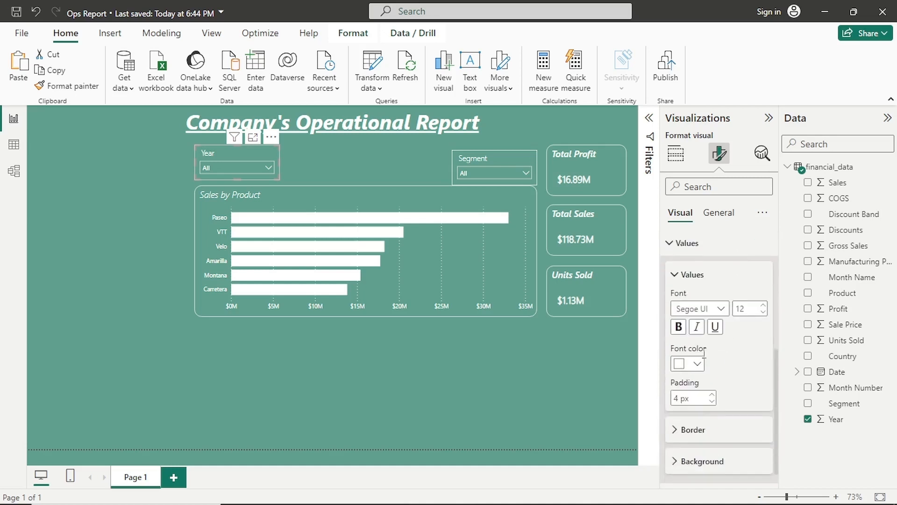
pyautogui.click(697, 364)
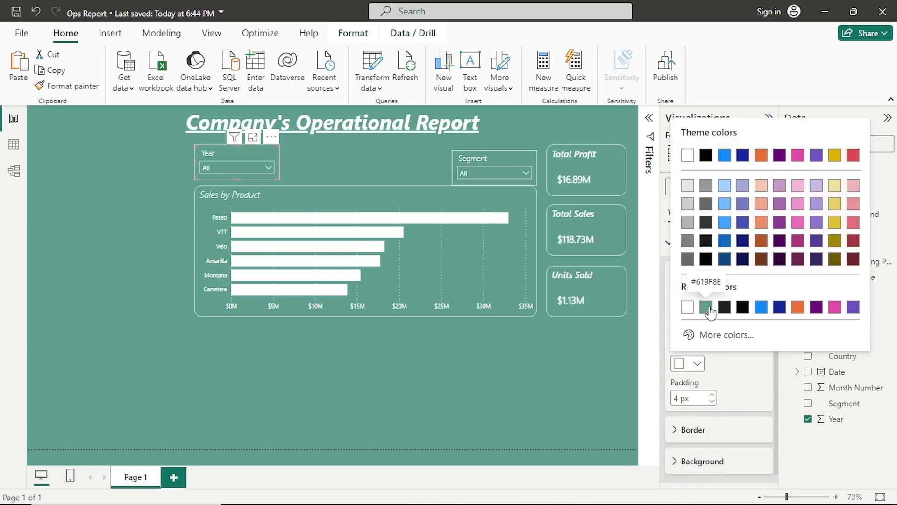
# - Give the Year slicer's values a #619F8E green background and white font, and open its list to check the options
pyautogui.click(706, 308)
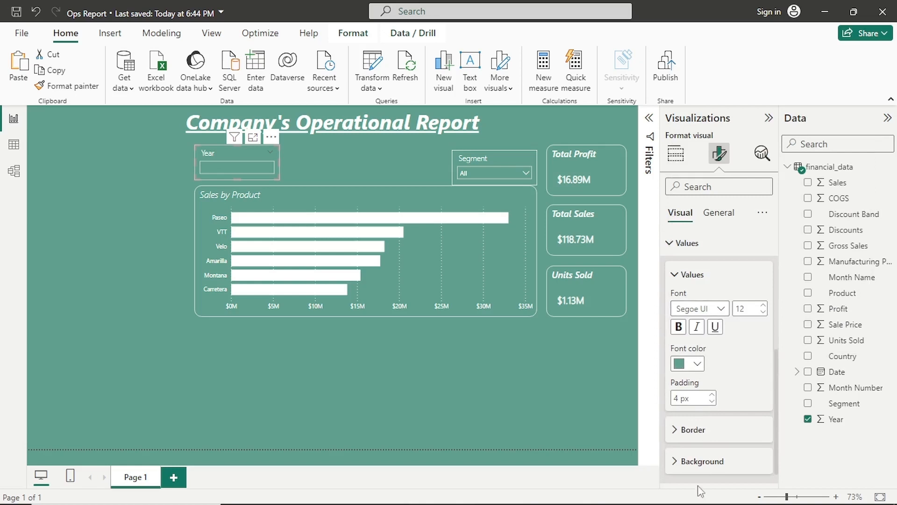
pyautogui.click(701, 461)
pyautogui.scroll(-1, 716, 415)
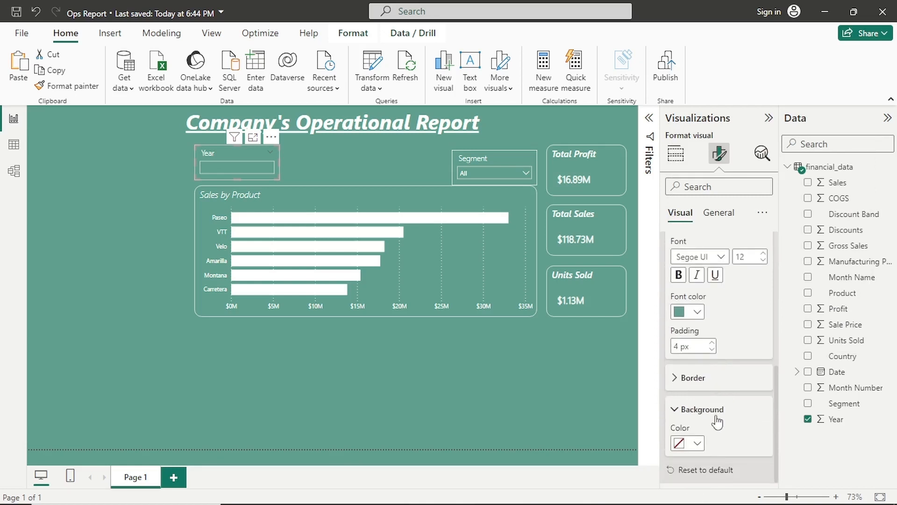
pyautogui.click(698, 445)
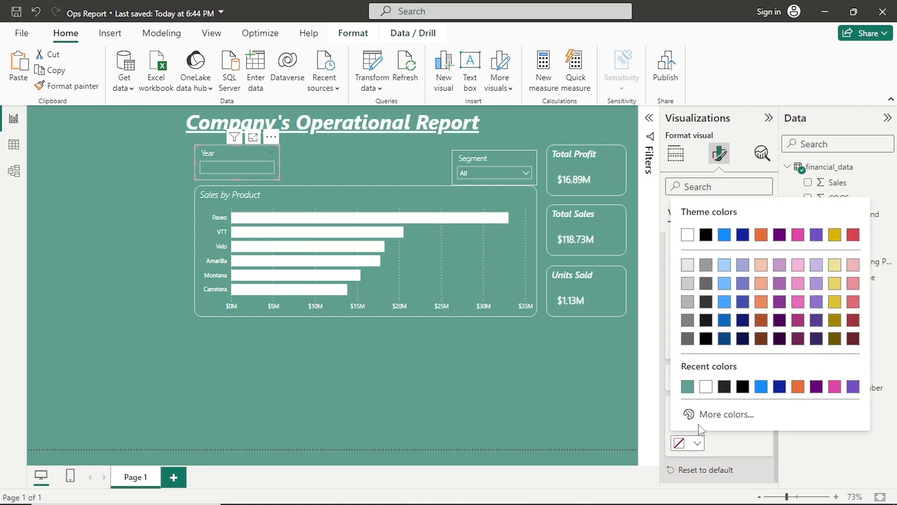
pyautogui.click(688, 387)
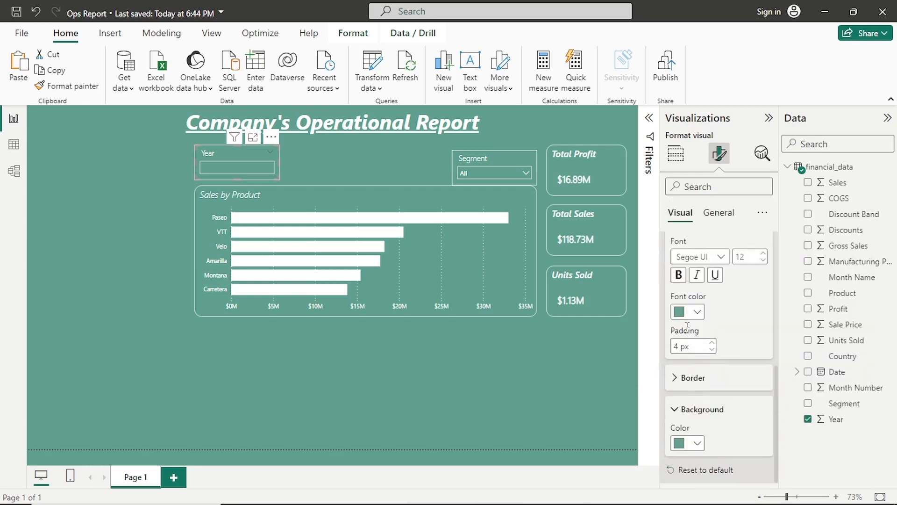
pyautogui.click(699, 314)
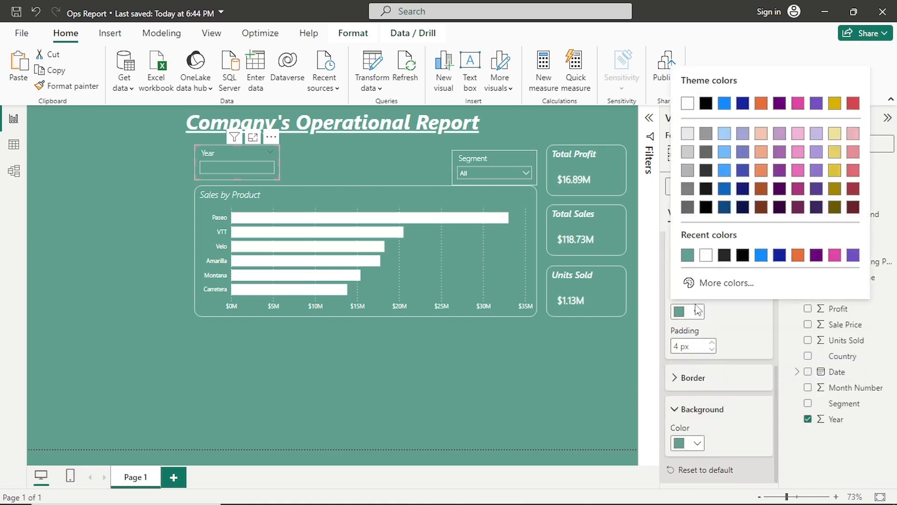
pyautogui.click(708, 256)
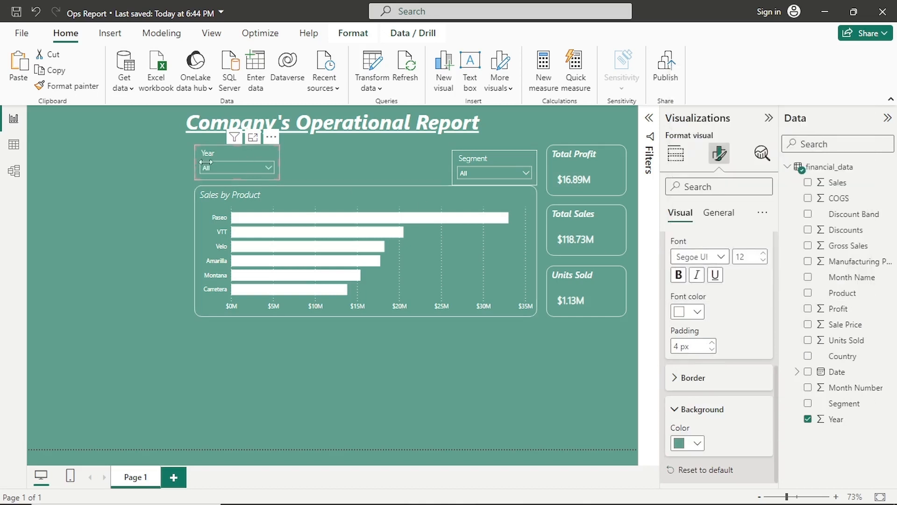
pyautogui.click(271, 167)
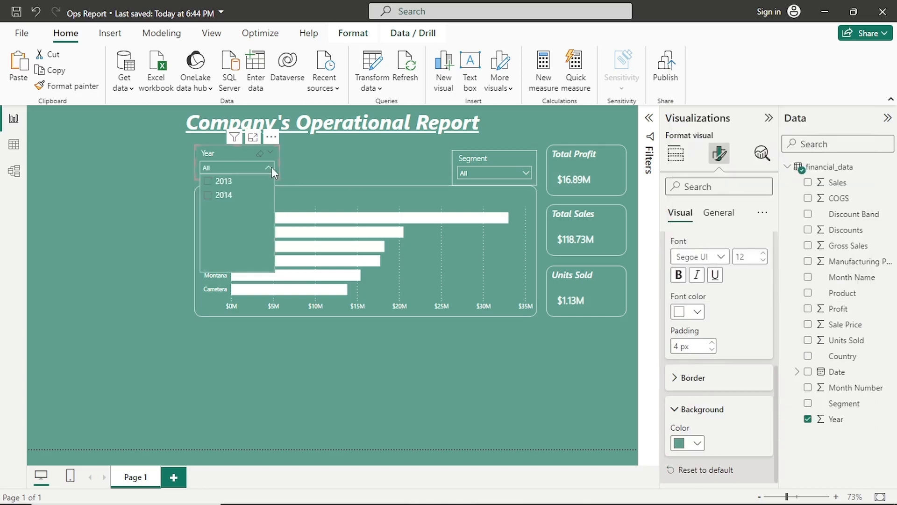
# - Remove the existing Segment slicer from the report page
pyautogui.click(502, 170)
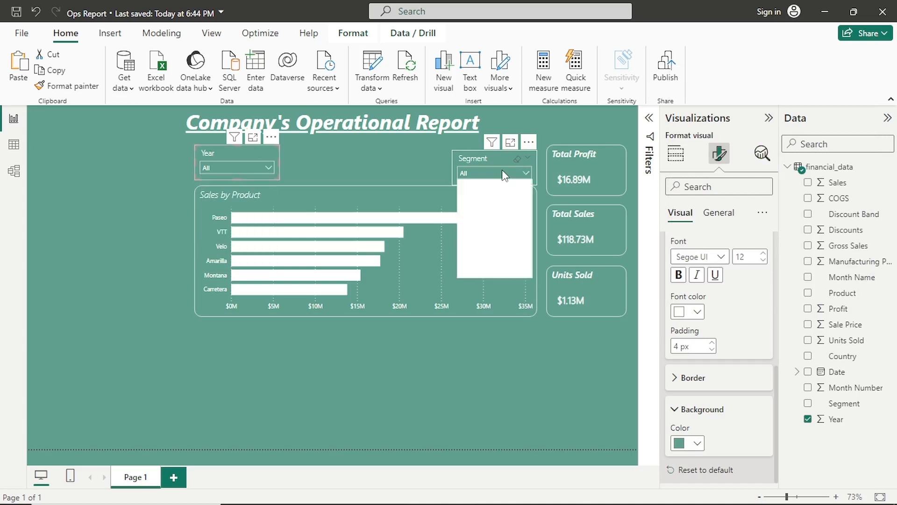
pyautogui.click(529, 145)
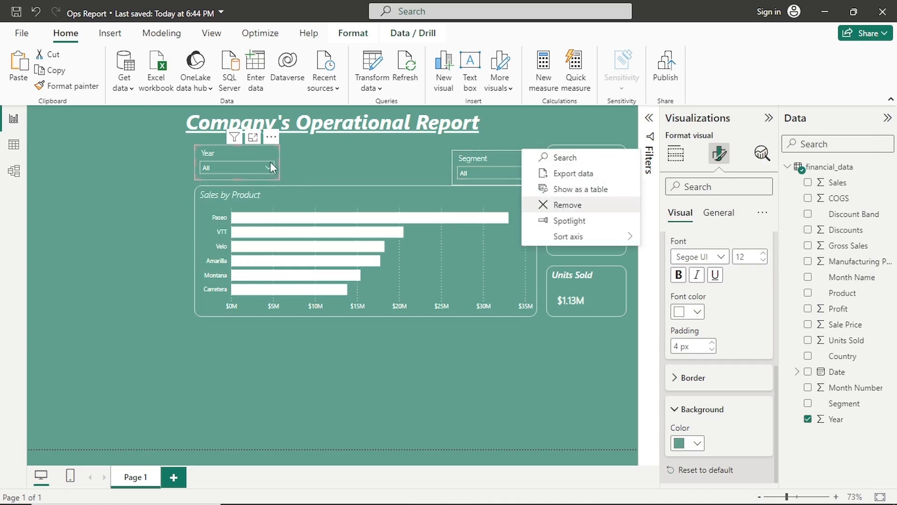
pyautogui.press('Return')
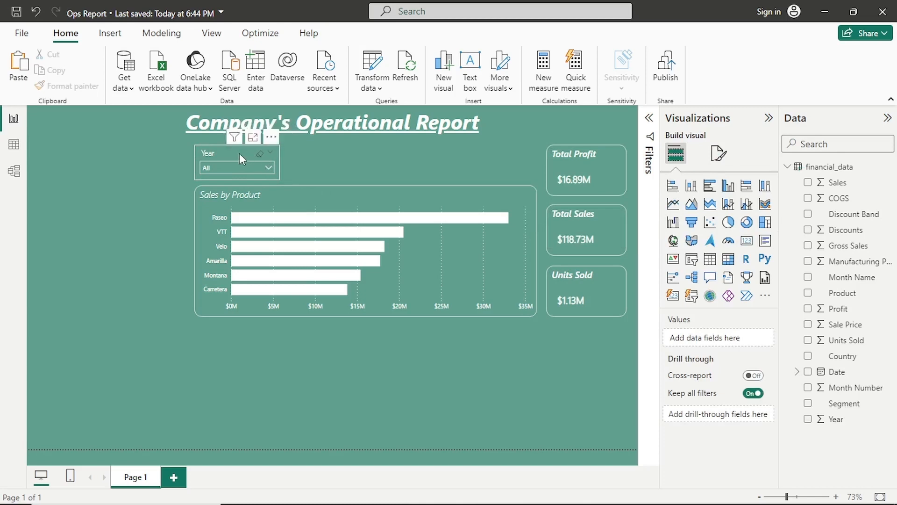
# - Duplicate the Year slicer into the removed slicer's place, aligned with the original, and replace the copy's field with Segment
pyautogui.click(239, 153)
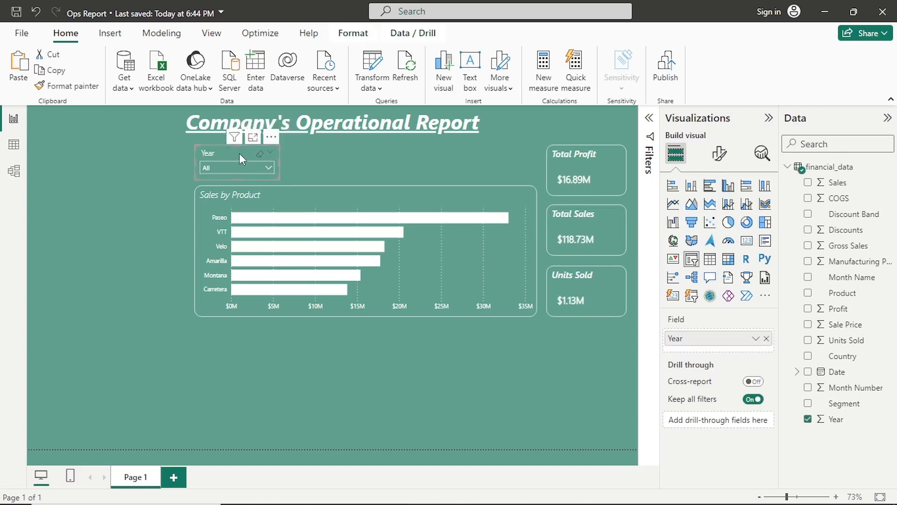
pyautogui.moveTo(240, 153); pyautogui.dragTo(487, 152)
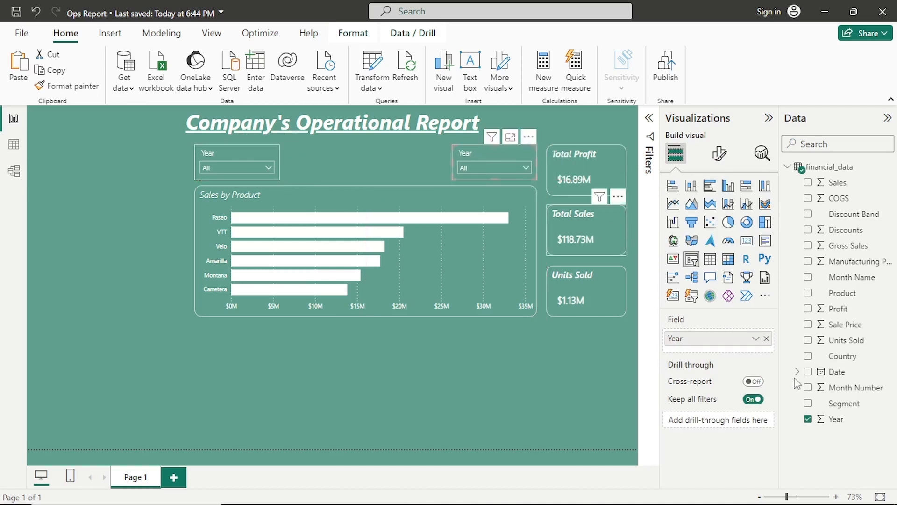
pyautogui.click(767, 338)
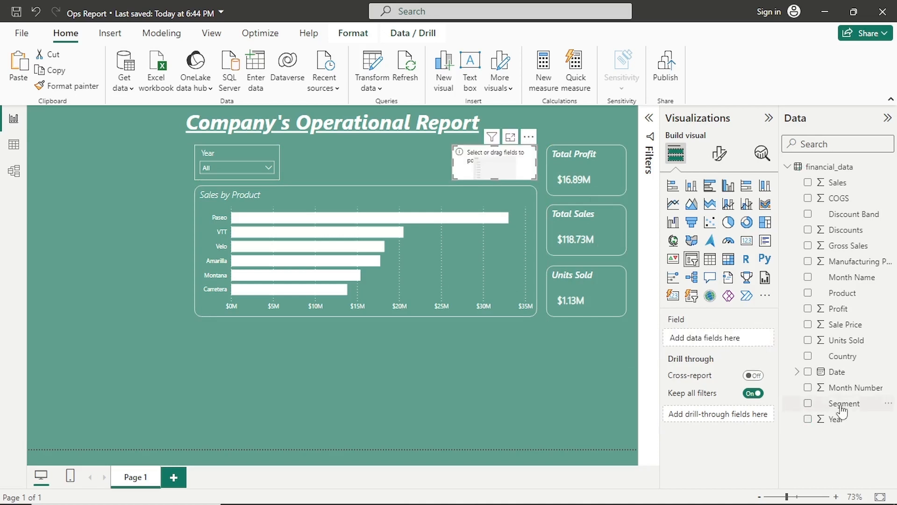
pyautogui.moveTo(841, 405); pyautogui.dragTo(732, 340)
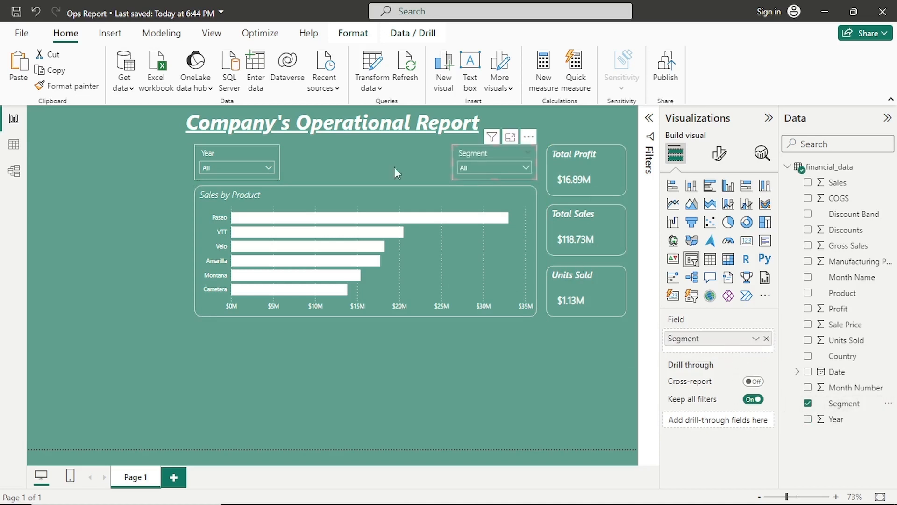
# - Test the new Segment slicer by filtering the report to Channel Partners
pyautogui.click(525, 167)
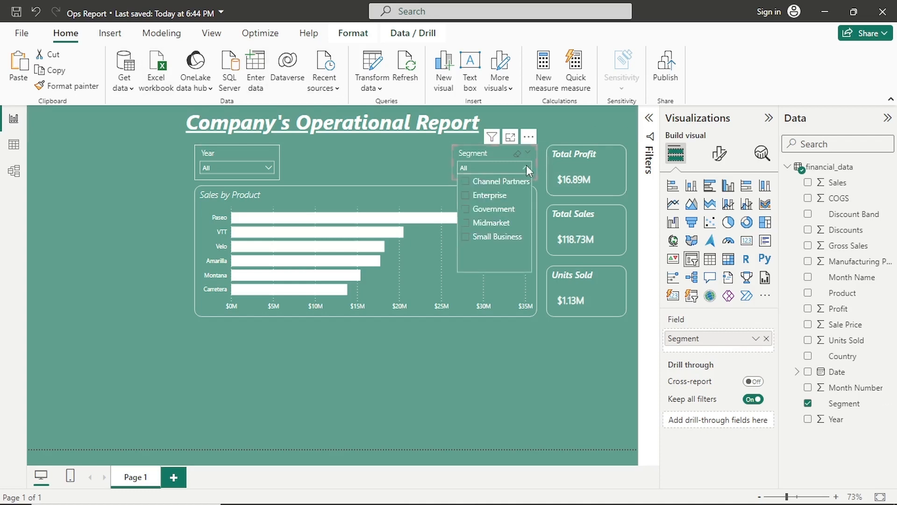
pyautogui.click(468, 184)
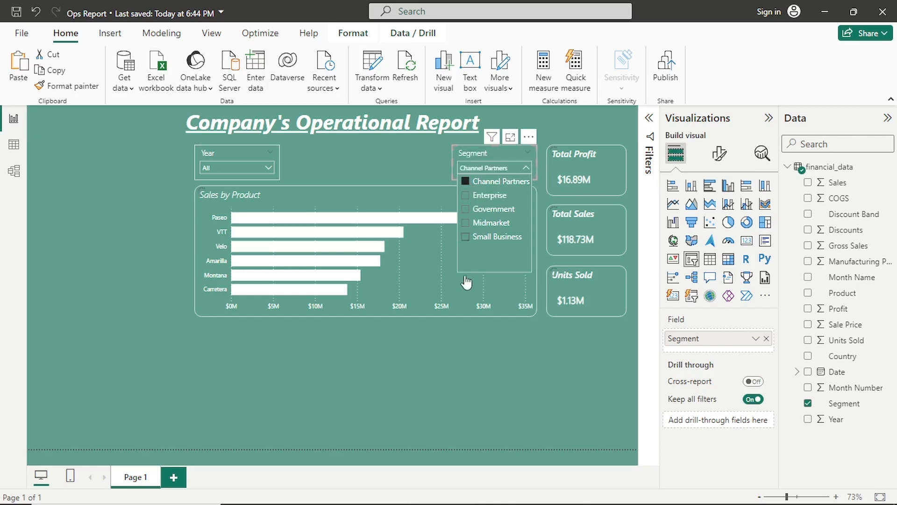
pyautogui.click(345, 168)
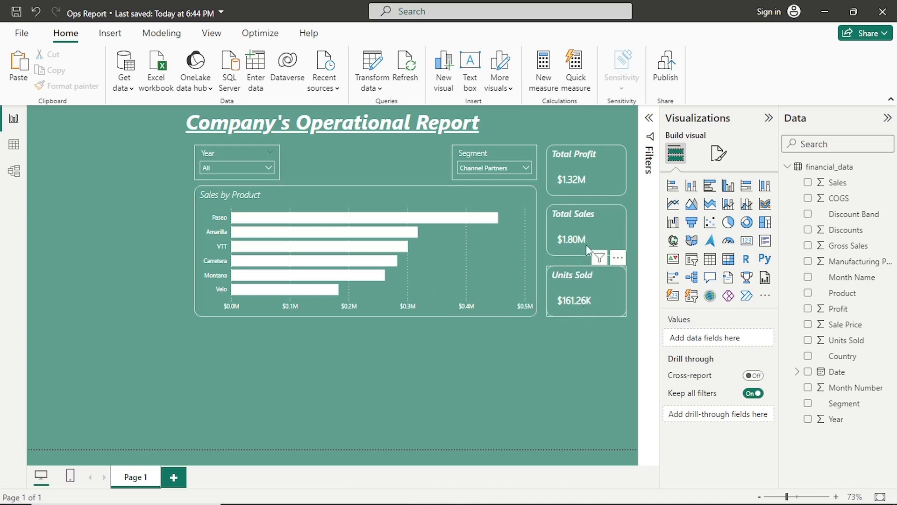
# - Filter the report by year 2013 and by 2014 in turn, and clear the year selection
pyautogui.click(267, 168)
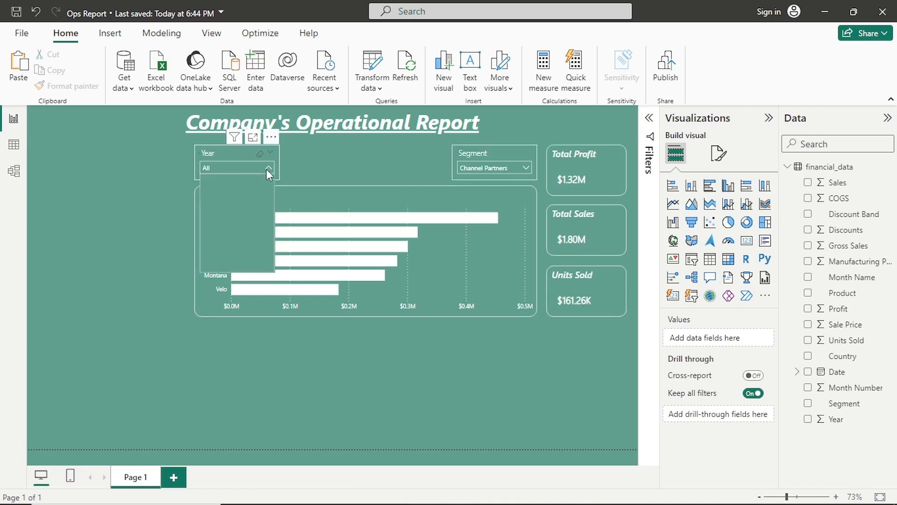
pyautogui.click(226, 183)
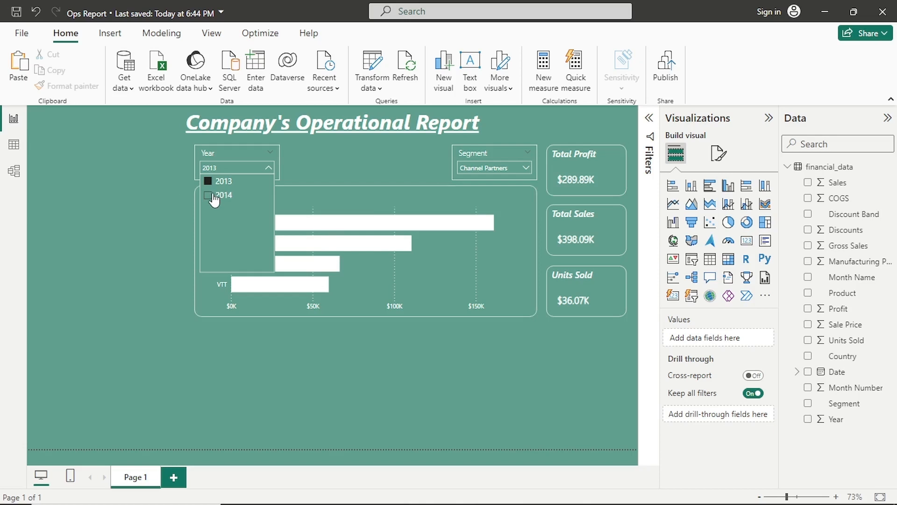
pyautogui.click(212, 195)
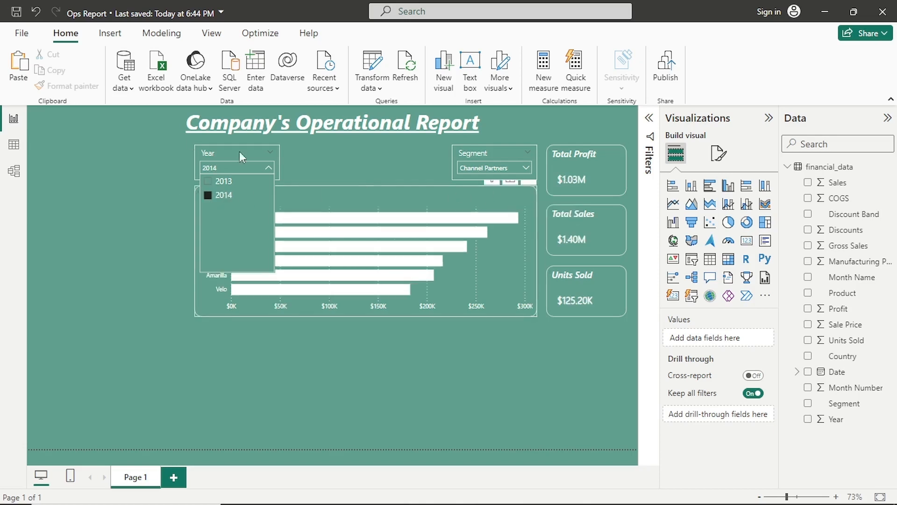
pyautogui.click(223, 195)
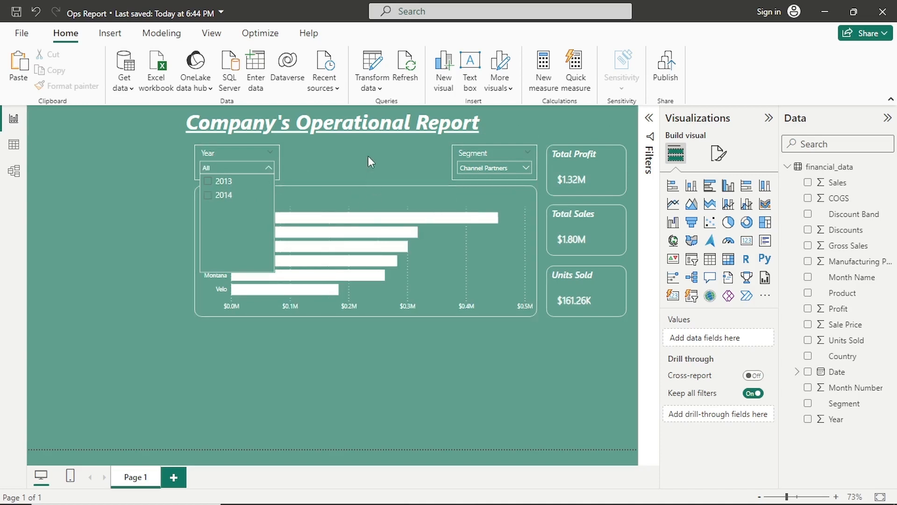
# - Clear the Channel Partners selection in the Segment slicer and close its list
pyautogui.click(524, 168)
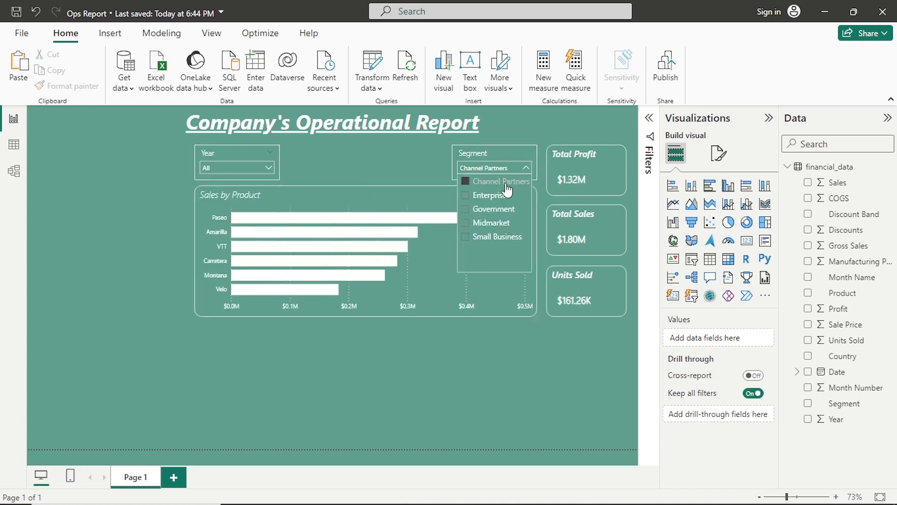
pyautogui.click(498, 182)
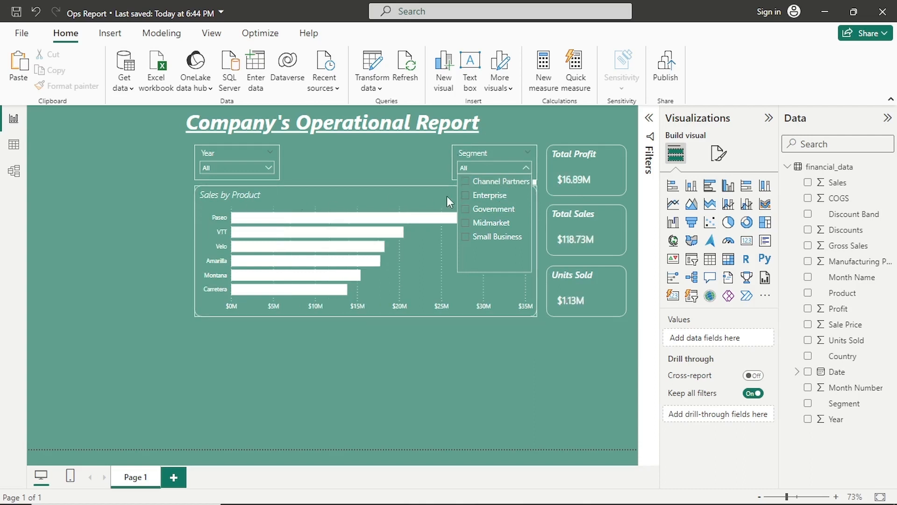
pyautogui.click(345, 167)
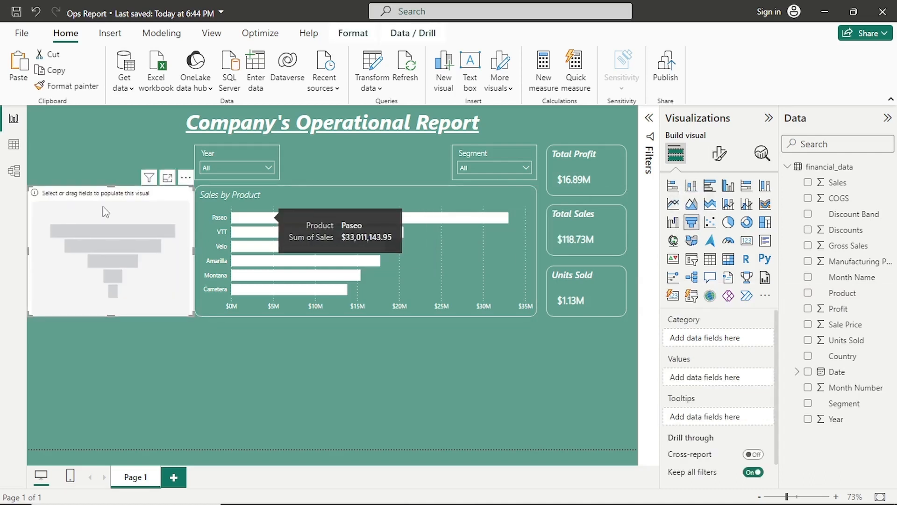
# - Extend the empty funnel chart up to the slicers' upper edge and populate it with COGS as values and Product as category
pyautogui.moveTo(114, 185); pyautogui.dragTo(108, 145)
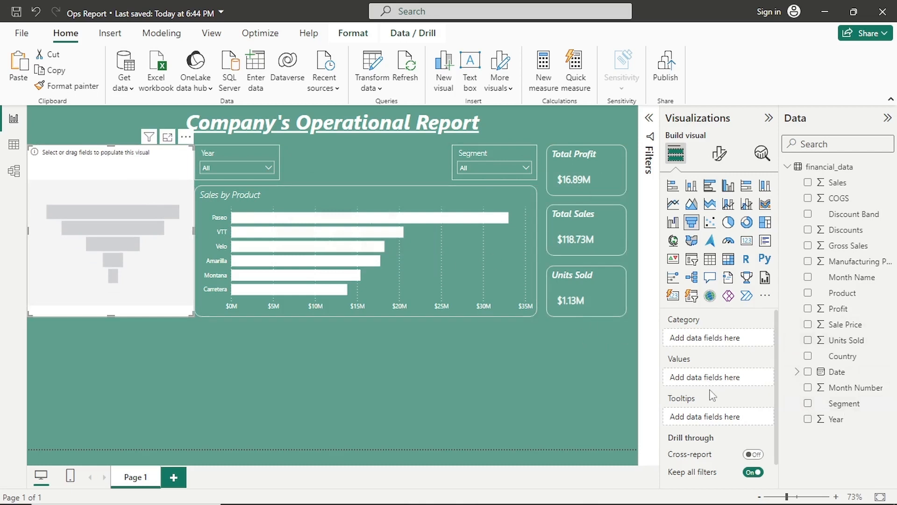
pyautogui.moveTo(838, 198); pyautogui.dragTo(713, 380)
pyautogui.moveTo(839, 294); pyautogui.dragTo(708, 324)
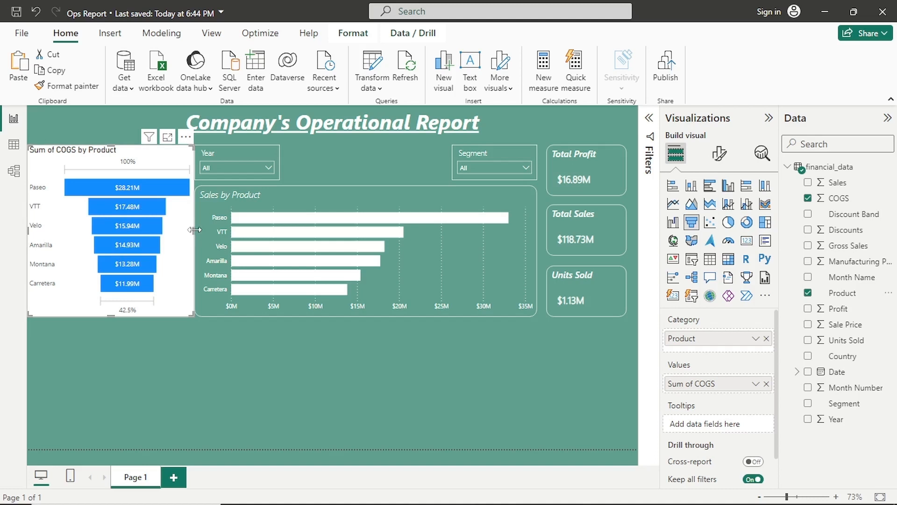
# - Narrow the funnel chart and shift it slightly to leave even gaps between the page edge and the bar chart
pyautogui.moveTo(193, 231)
pyautogui.mouseDown()
pyautogui.moveTo(152, 231)
pyautogui.moveTo(176, 231)
pyautogui.mouseUp()
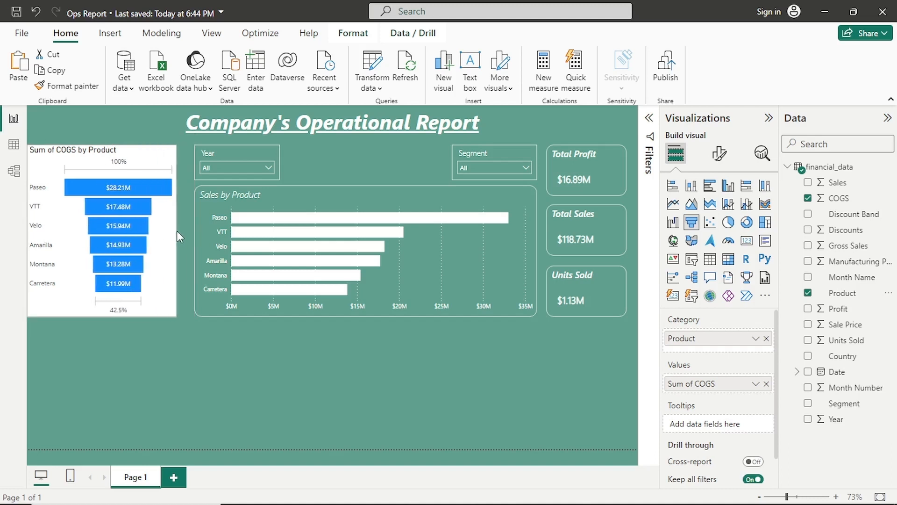
pyautogui.moveTo(112, 156); pyautogui.dragTo(120, 155)
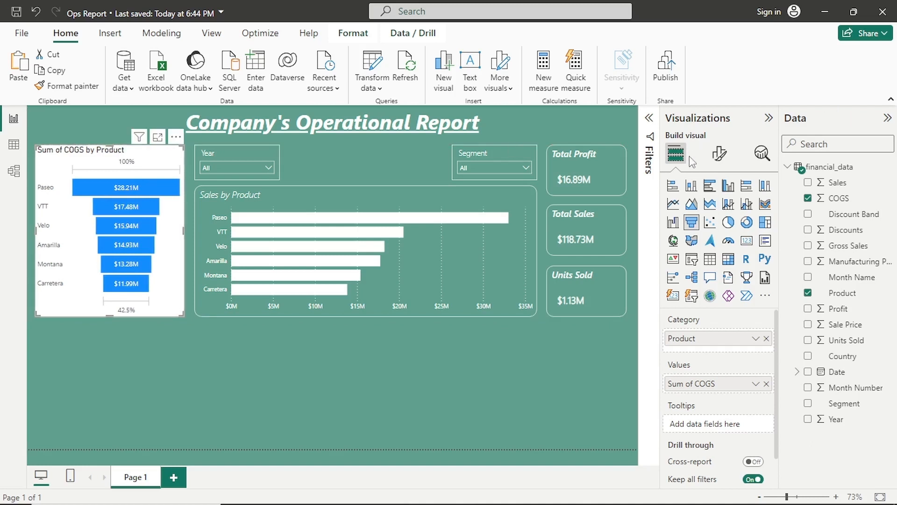
# - Set the default colour of the funnel chart's bars to white
pyautogui.click(714, 165)
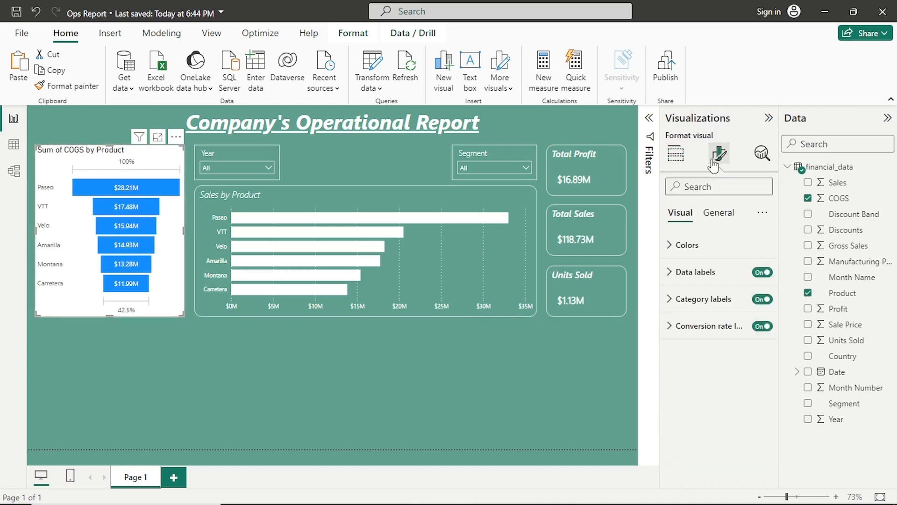
pyautogui.click(678, 244)
pyautogui.click(697, 290)
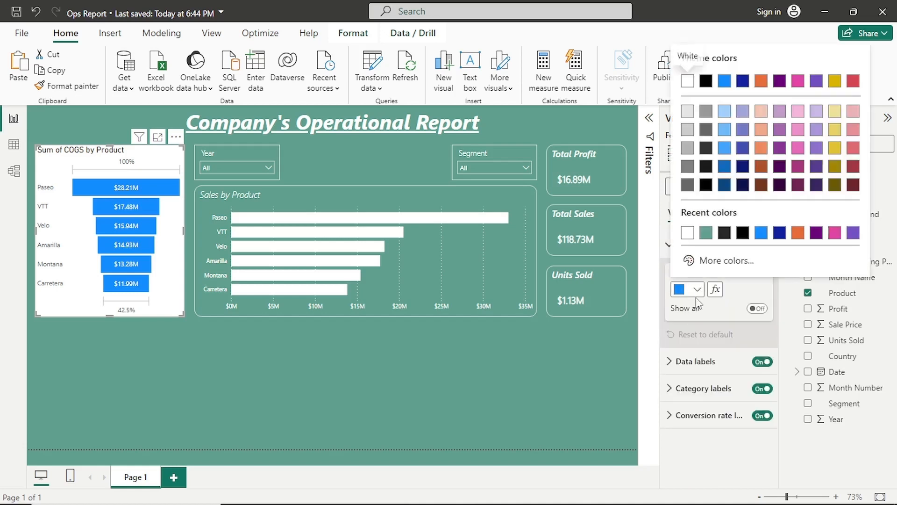
pyautogui.click(691, 235)
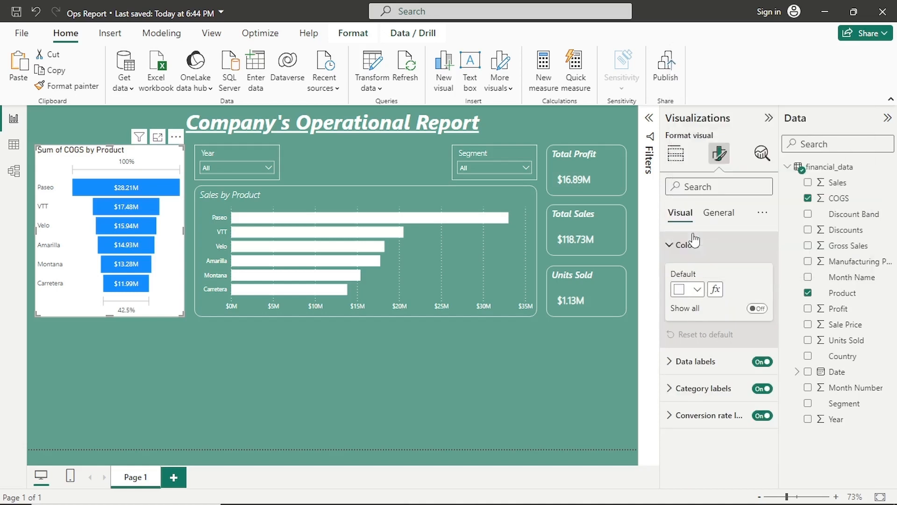
# - Set the colour of the funnel chart's data label values to the recently used green #619F8E
pyautogui.click(704, 361)
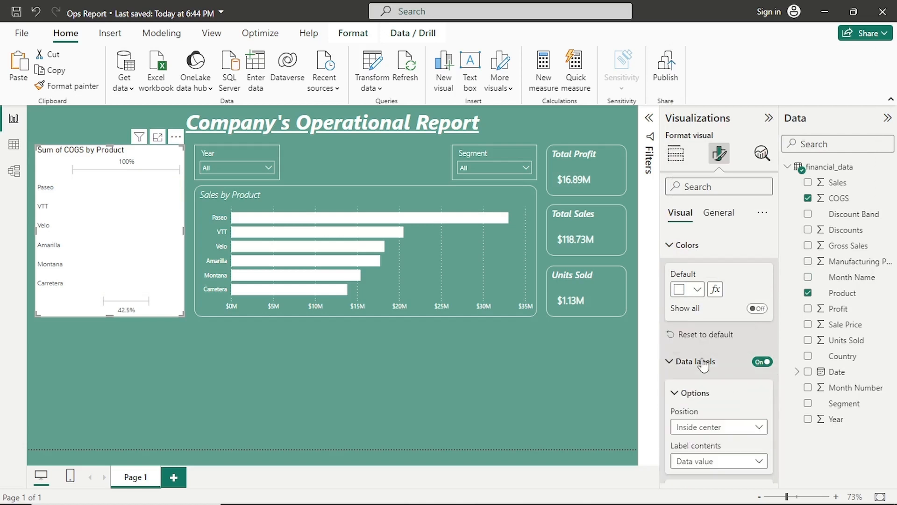
pyautogui.scroll(-1, 720, 408)
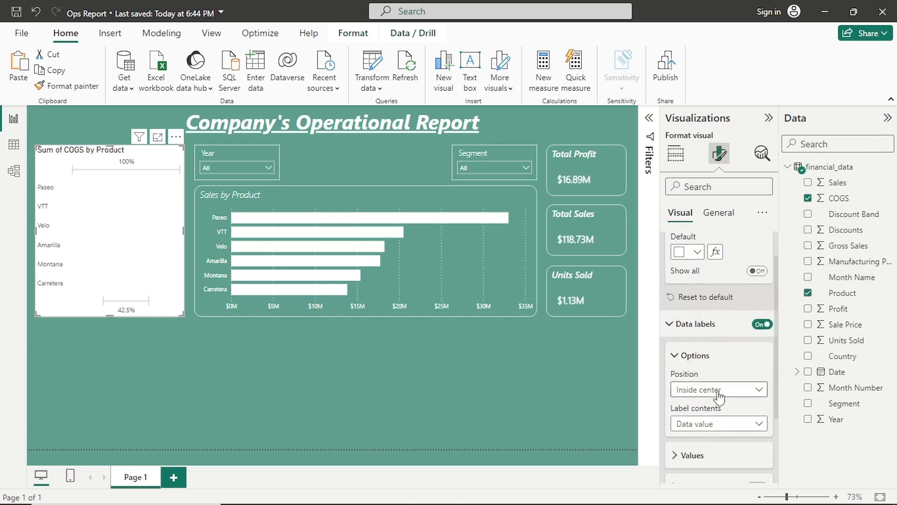
pyautogui.scroll(-2, 720, 407)
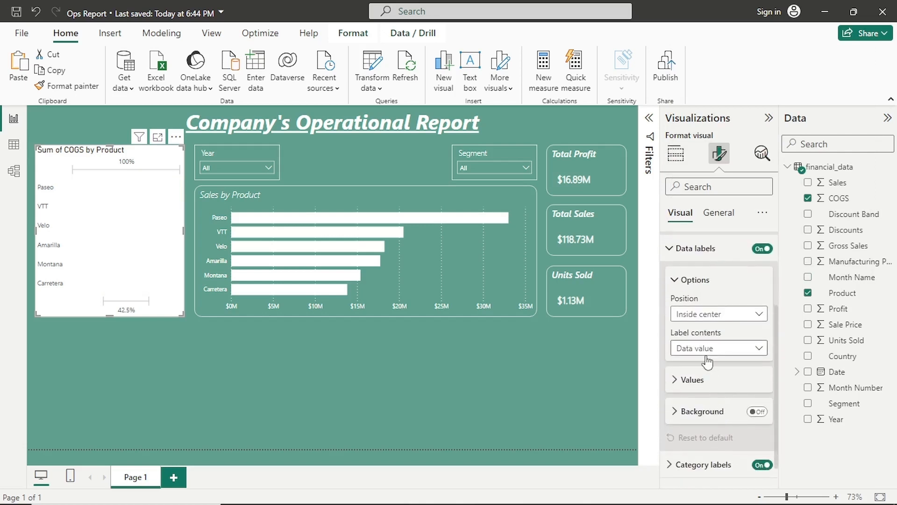
pyautogui.click(750, 374)
pyautogui.scroll(-3, 720, 374)
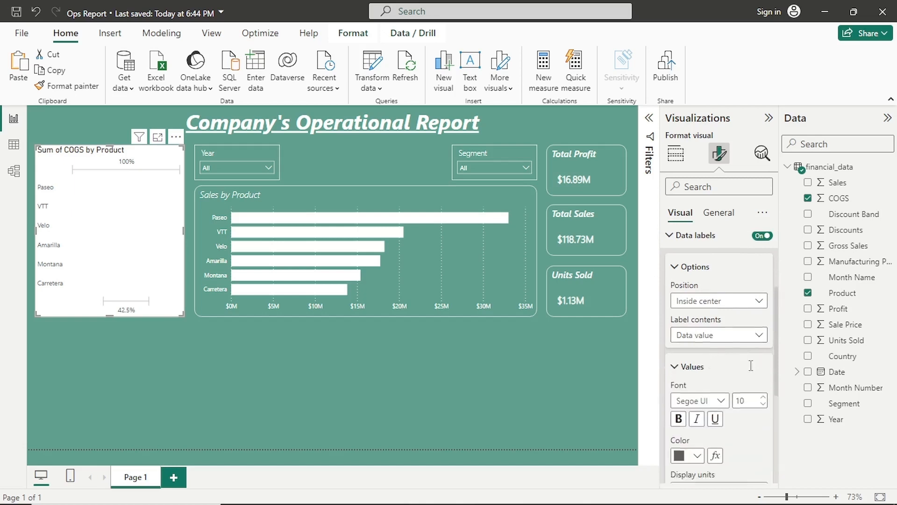
pyautogui.click(701, 357)
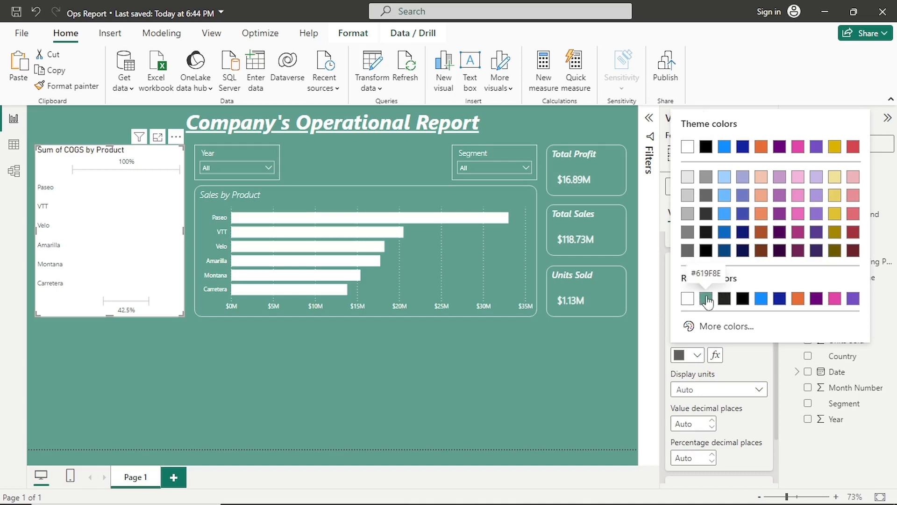
pyautogui.click(706, 299)
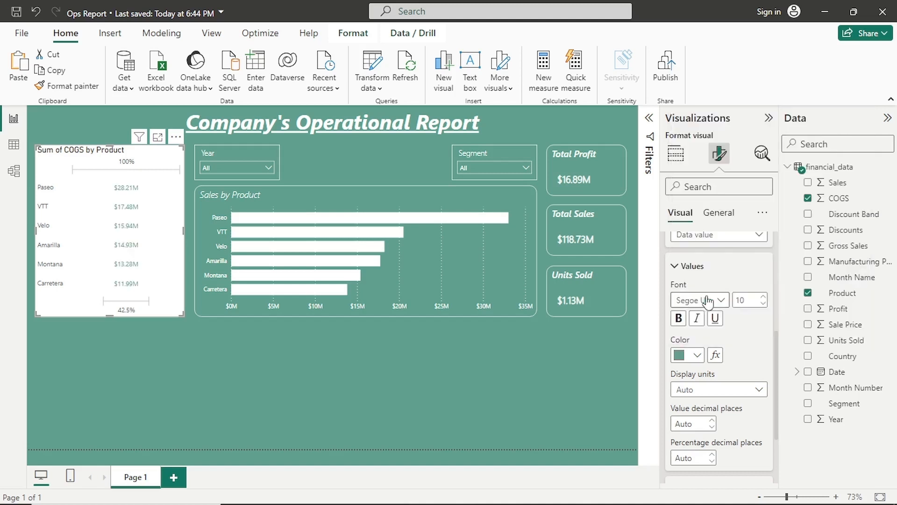
pyautogui.scroll(-3, 709, 348)
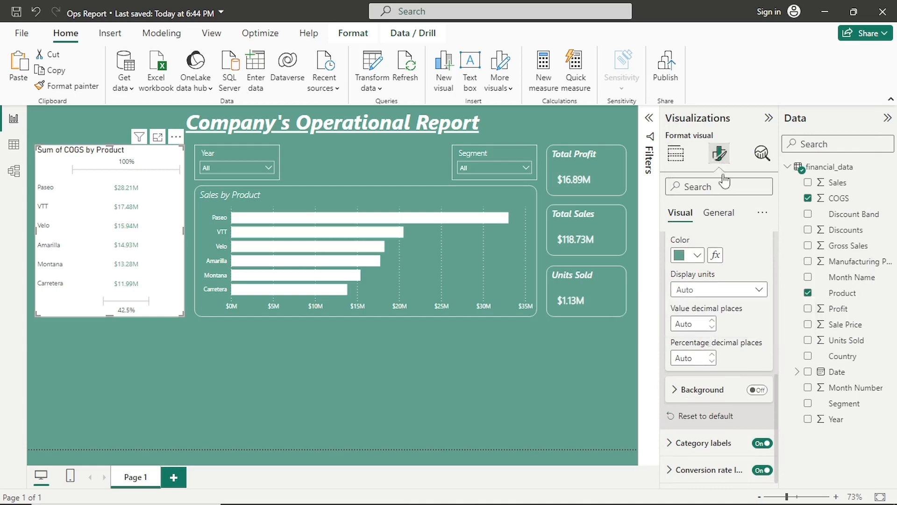
# - Set the funnel chart's background colour to the same green as the report page
pyautogui.click(718, 213)
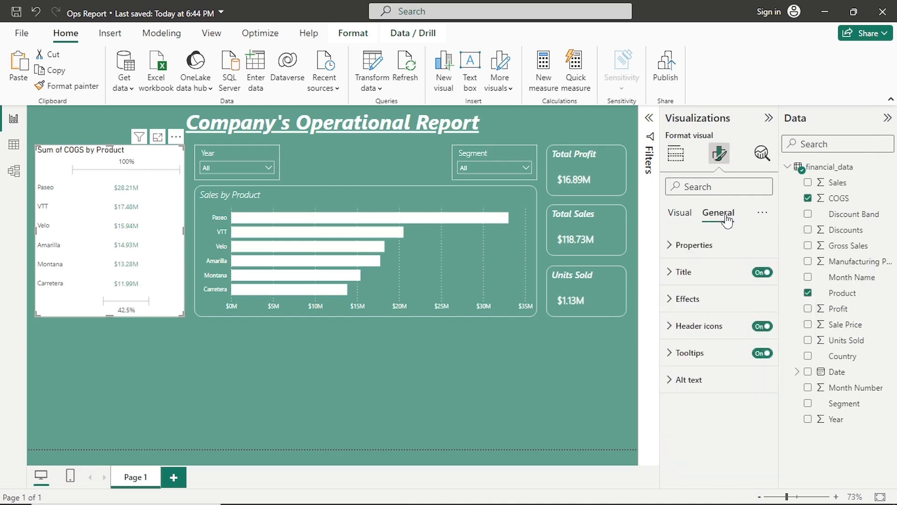
pyautogui.click(724, 299)
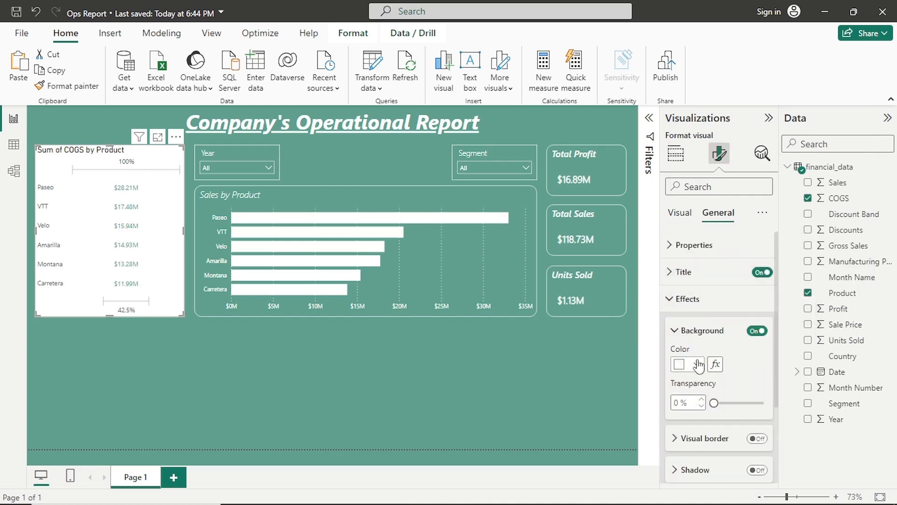
pyautogui.click(697, 365)
pyautogui.click(687, 308)
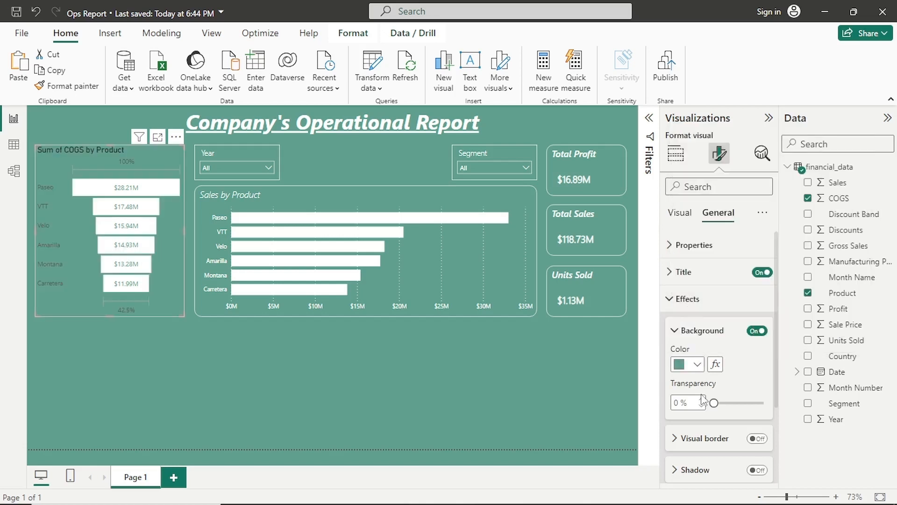
# - Turn on the funnel chart's visual border, colour it white (#FFFFFF) and round its corners to 15 px
pyautogui.scroll(-3, 748, 374)
pyautogui.click(757, 363)
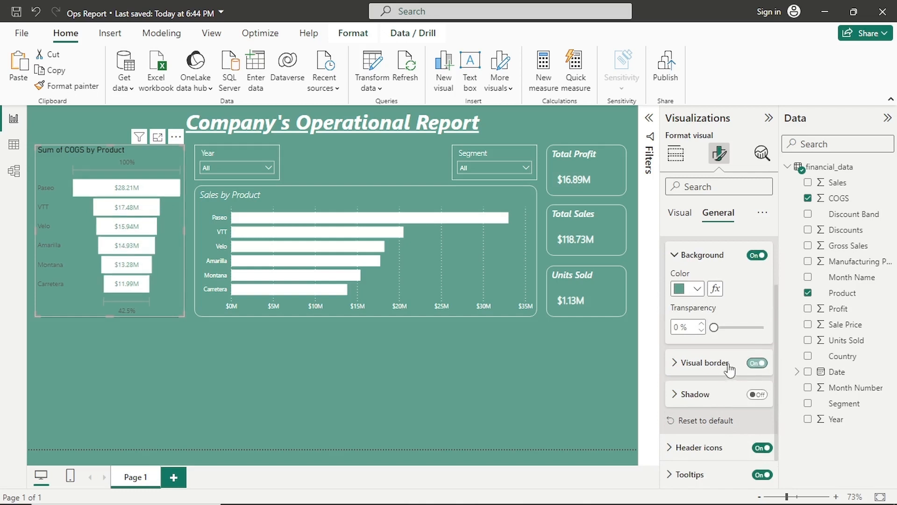
pyautogui.click(715, 364)
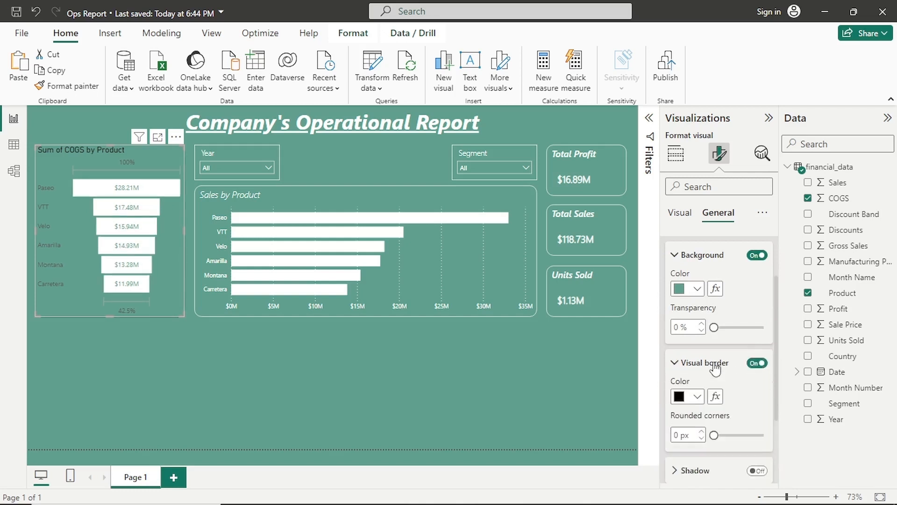
pyautogui.click(697, 397)
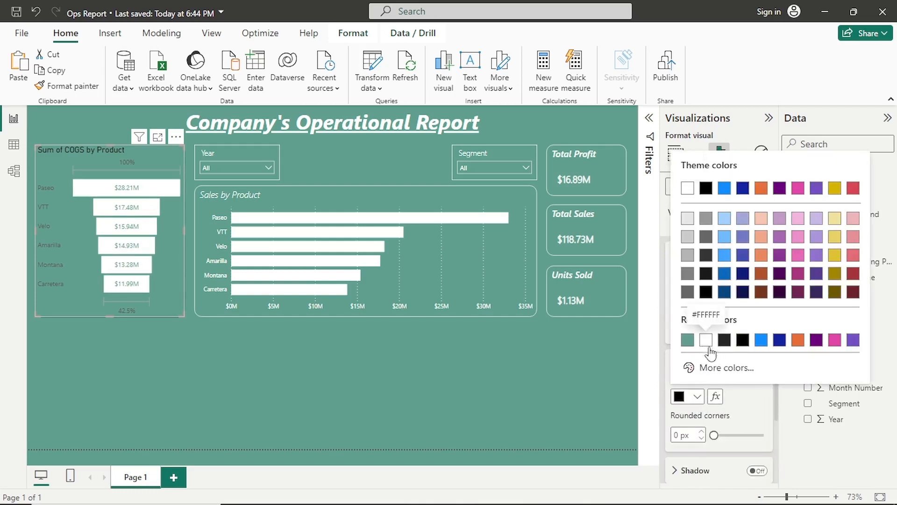
pyautogui.click(710, 345)
pyautogui.click(687, 435)
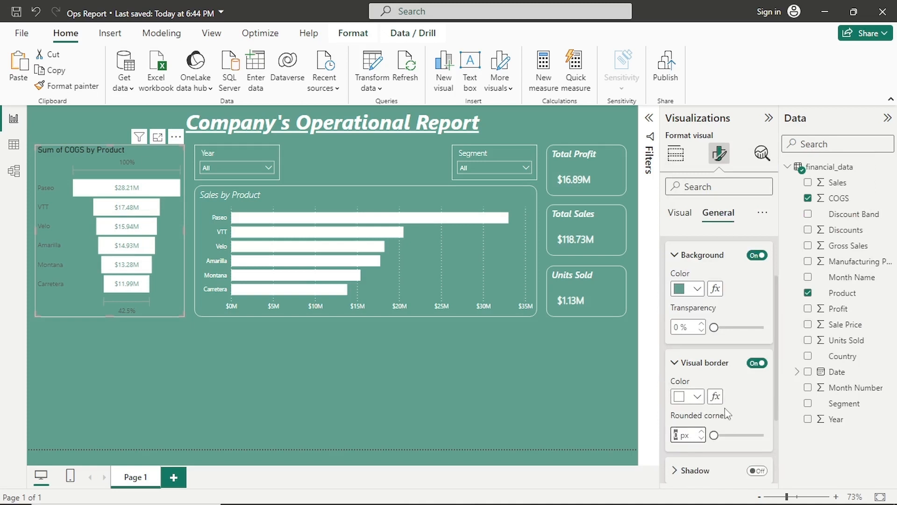
pyautogui.write('15')
pyautogui.press('Return')
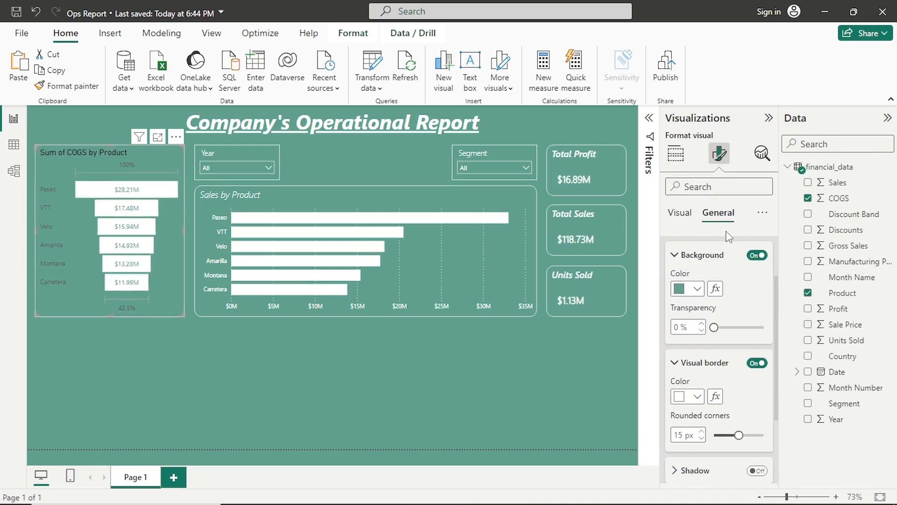
# - Shorten the funnel chart's title to "COGS by Product" and format it in white italic Segoe UI Light
pyautogui.click(690, 255)
pyautogui.scroll(3, 719, 301)
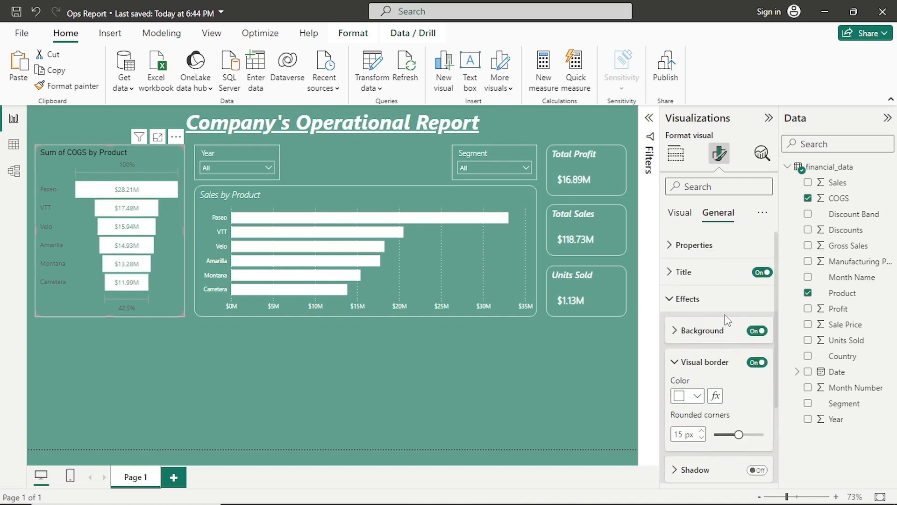
pyautogui.click(701, 273)
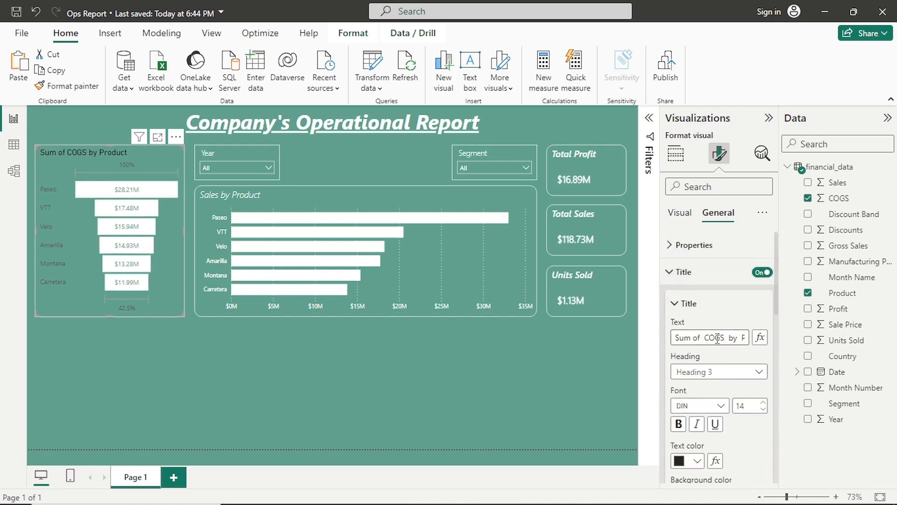
pyautogui.moveTo(706, 338); pyautogui.dragTo(595, 330)
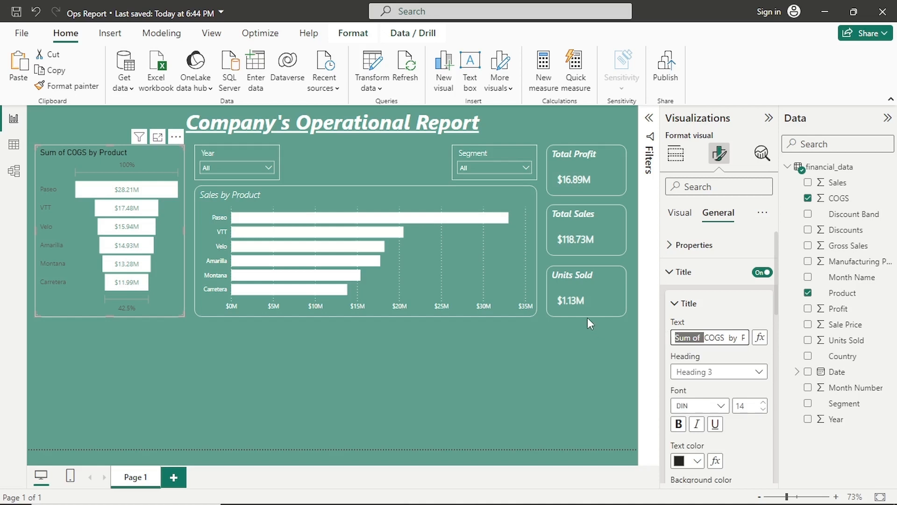
pyautogui.press('BackSpace')
pyautogui.click(700, 405)
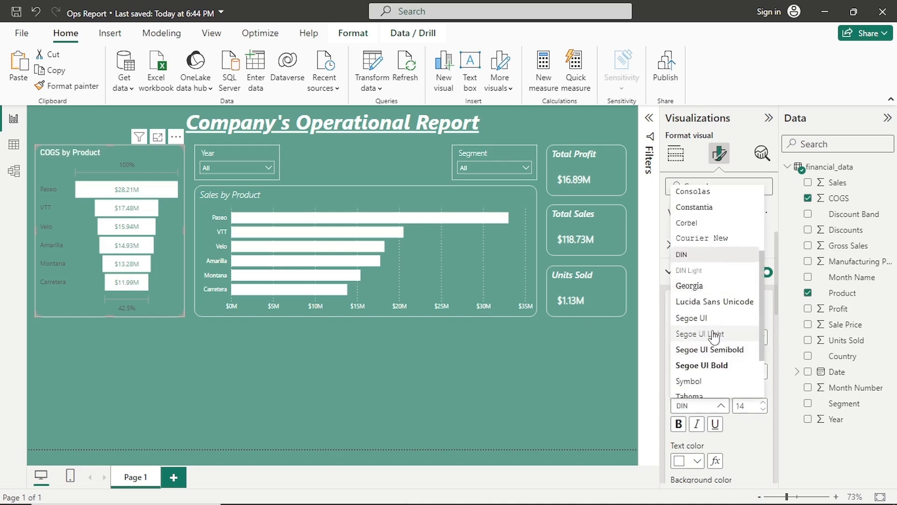
pyautogui.click(714, 333)
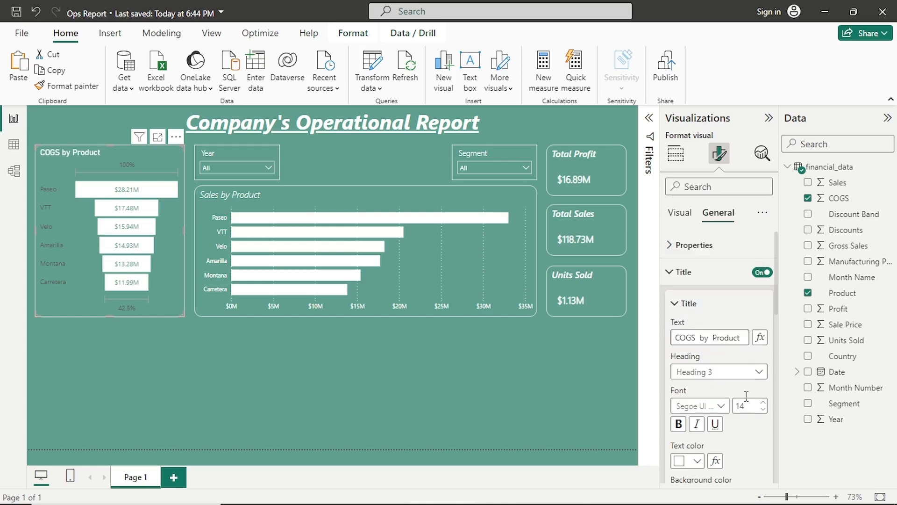
pyautogui.click(701, 428)
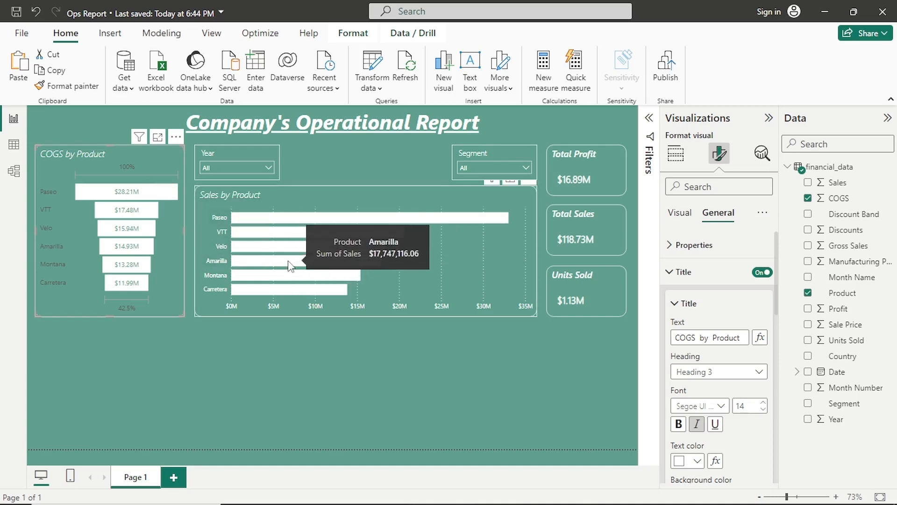
# - Turn on data labels for the Sales by Product bar chart and colour their values green #619F8E
pyautogui.click(349, 203)
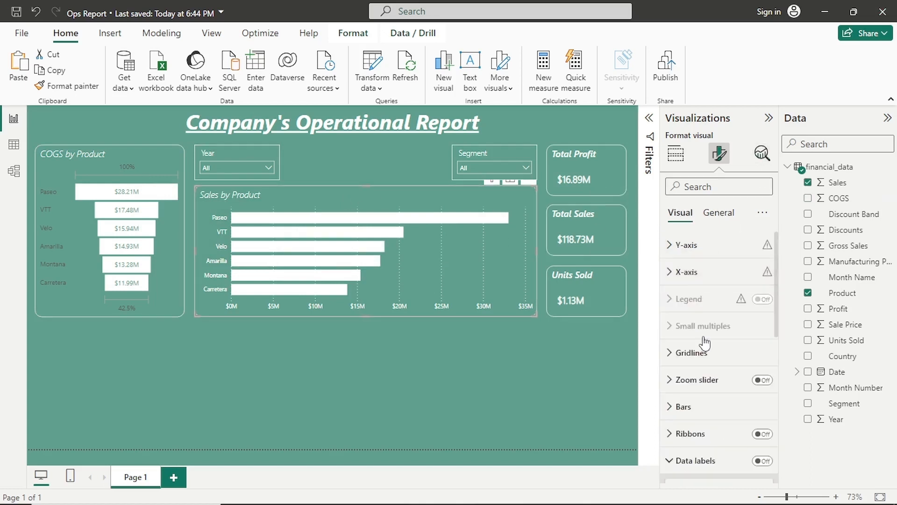
pyautogui.scroll(-2, 703, 345)
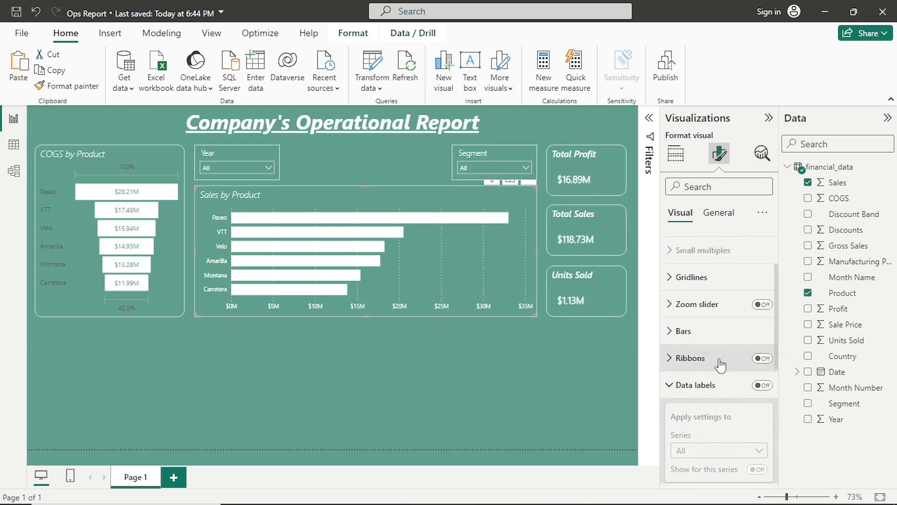
pyautogui.click(763, 386)
pyautogui.scroll(-3, 710, 423)
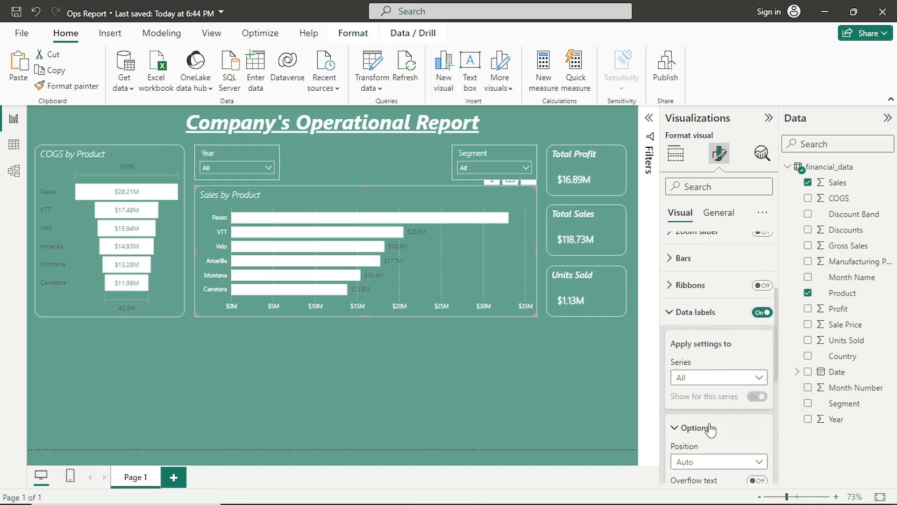
pyautogui.scroll(-2, 711, 424)
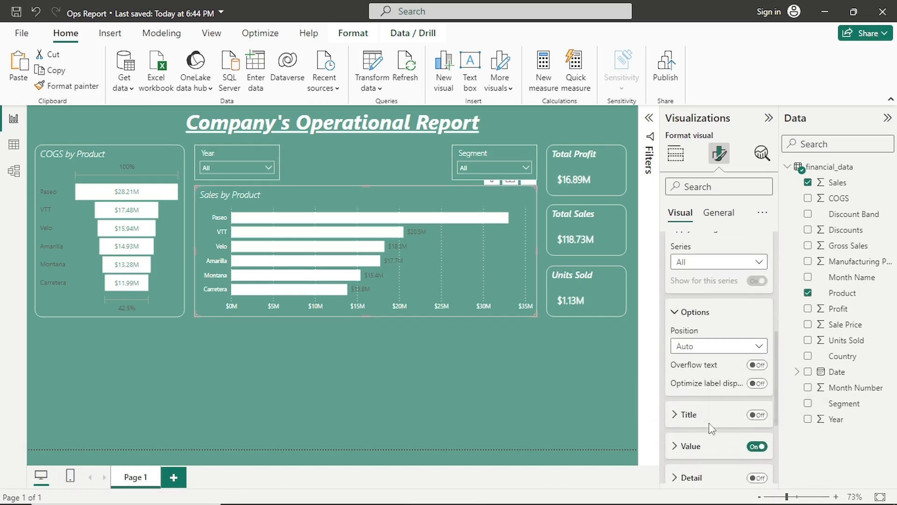
pyautogui.scroll(-1, 710, 423)
pyautogui.click(712, 405)
pyautogui.scroll(-3, 715, 401)
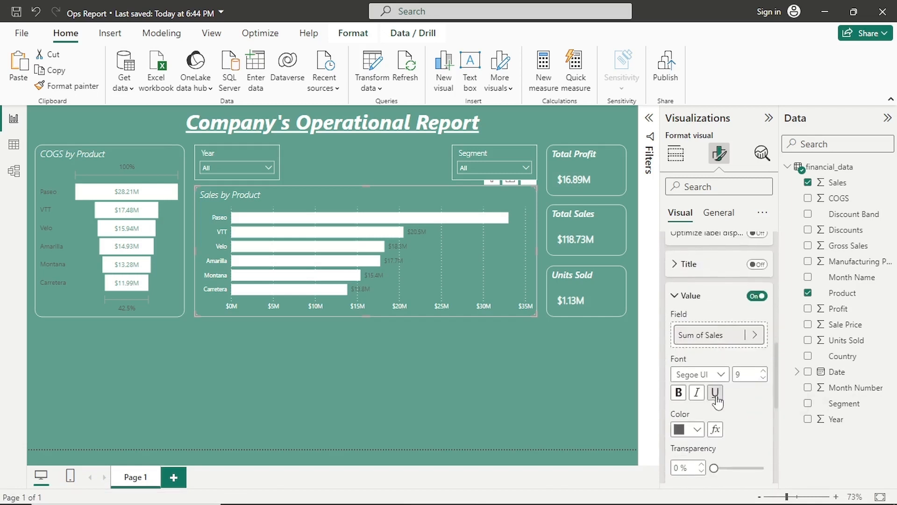
pyautogui.click(698, 430)
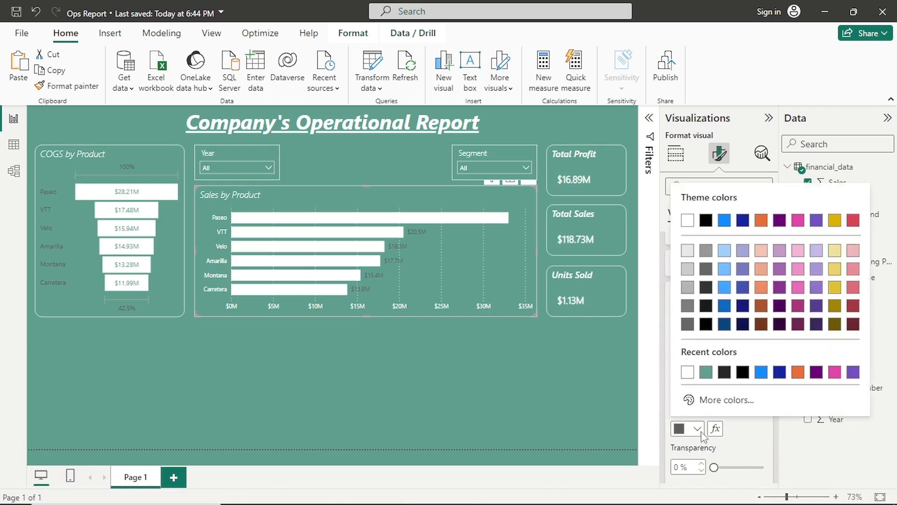
pyautogui.click(706, 372)
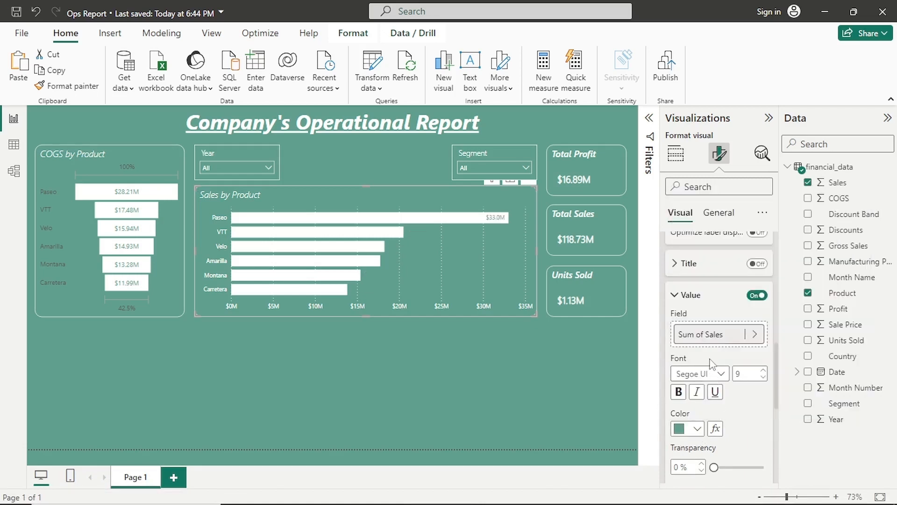
# - Set the position of the bar chart's data labels to Inside center
pyautogui.scroll(3, 718, 350)
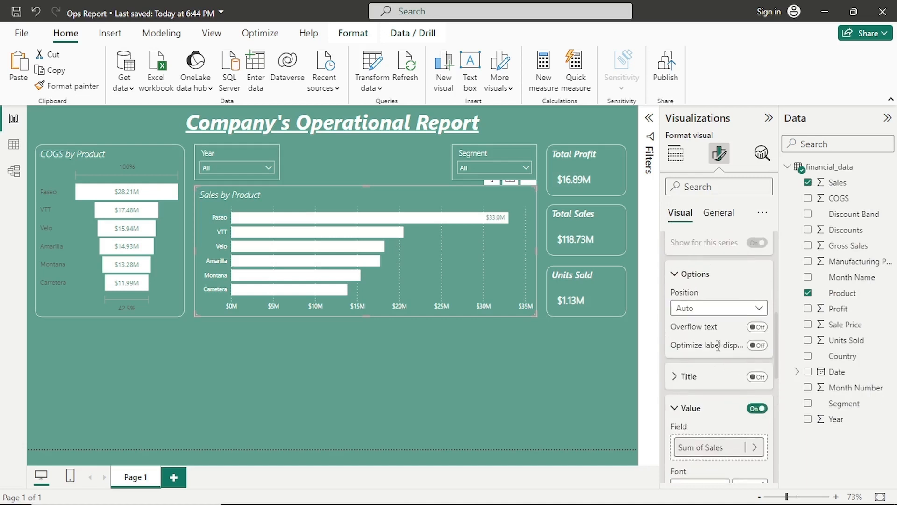
pyautogui.click(718, 308)
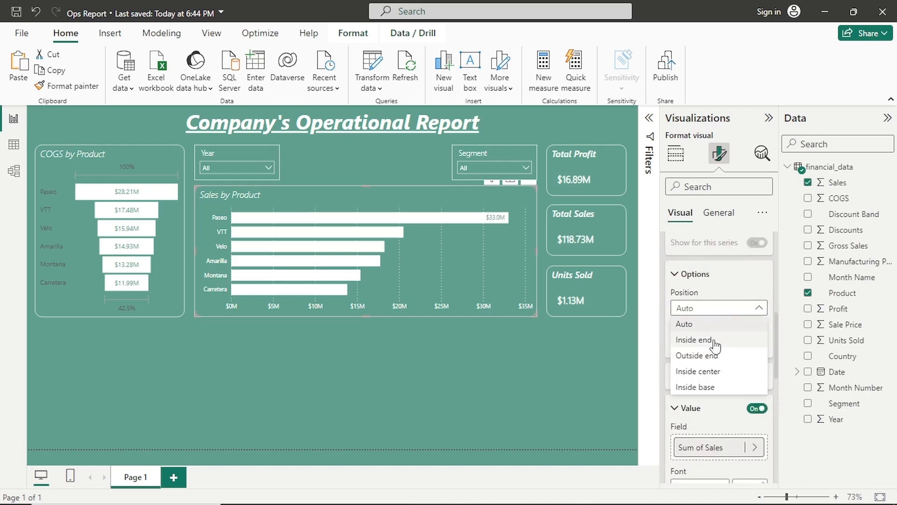
pyautogui.click(717, 377)
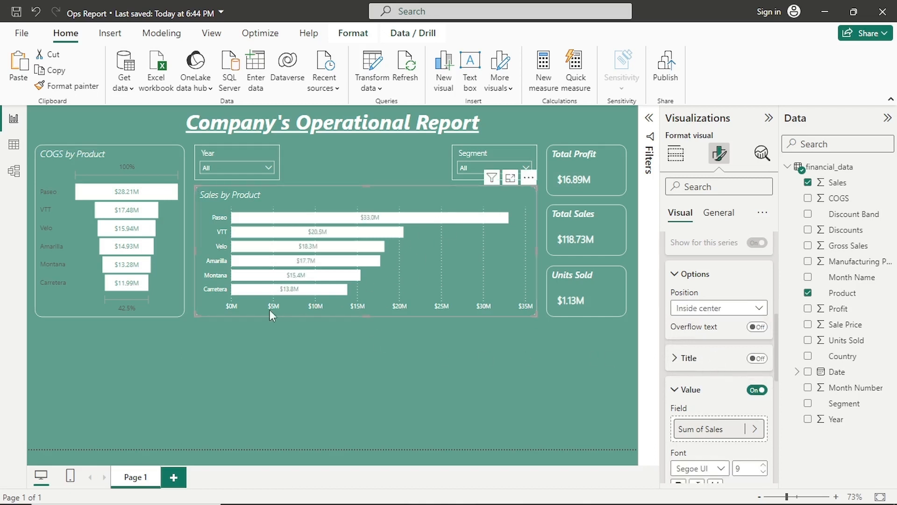
# - Colour the COGS by Product funnel chart's conversion rate labels white (#FFFFFF)
pyautogui.click(147, 154)
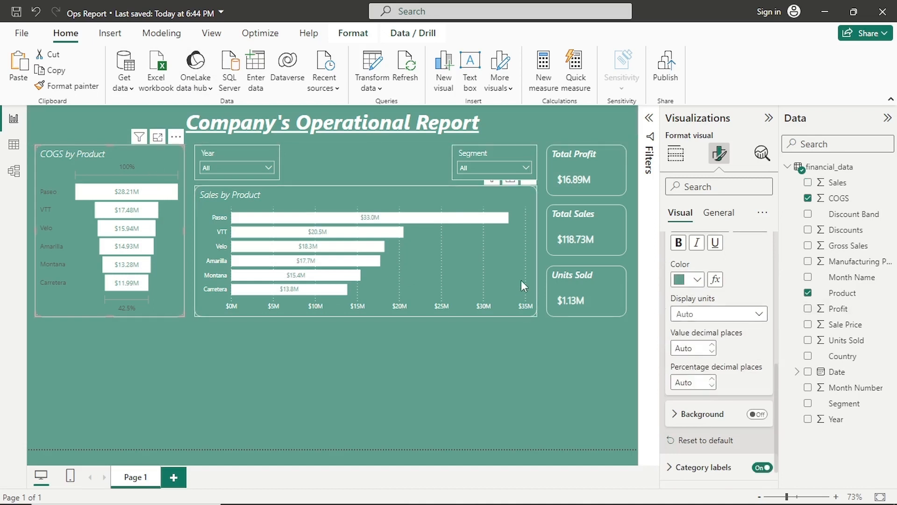
pyautogui.scroll(5, 734, 317)
pyautogui.click(702, 277)
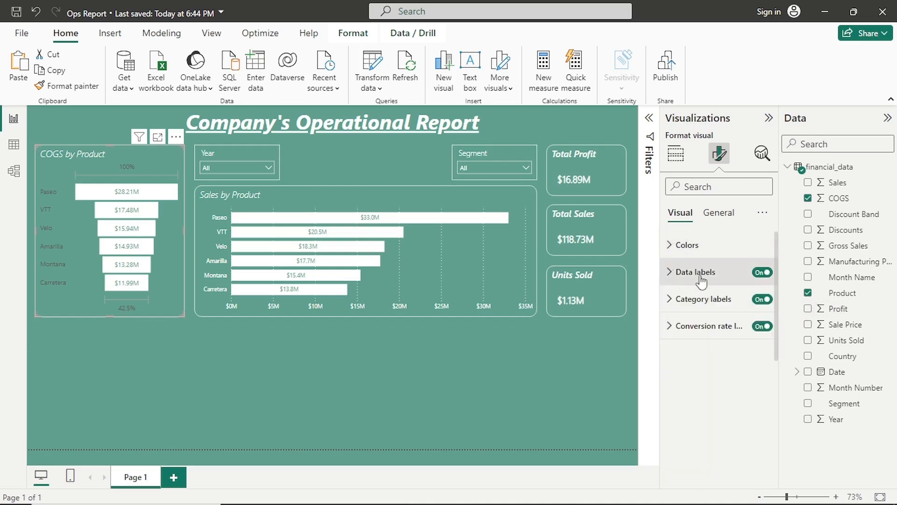
pyautogui.click(714, 333)
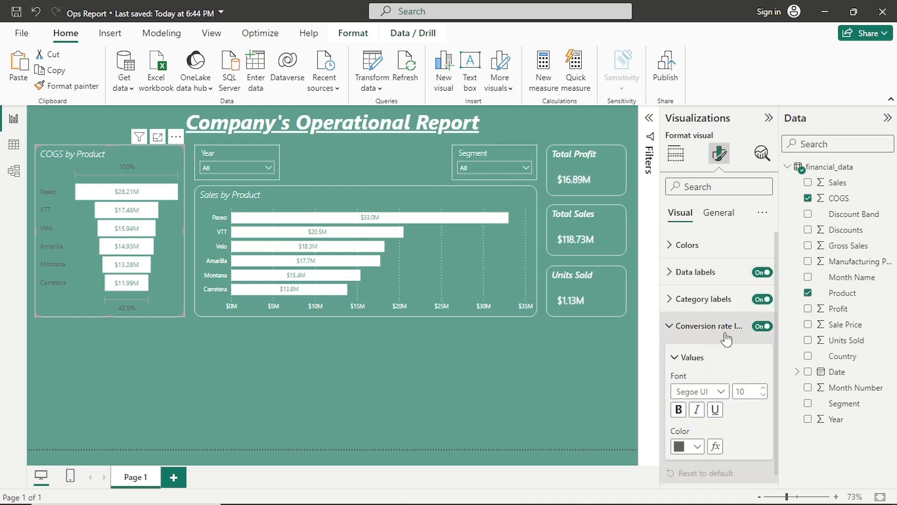
pyautogui.click(697, 447)
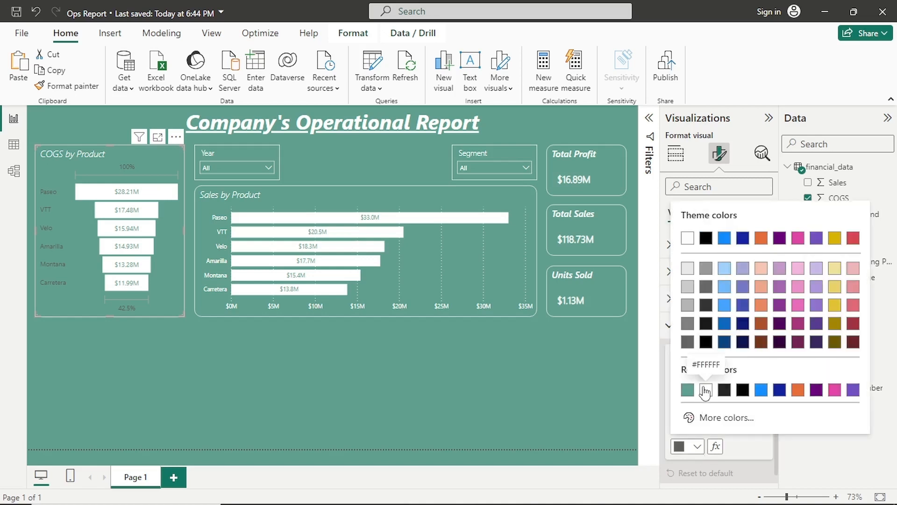
pyautogui.click(706, 389)
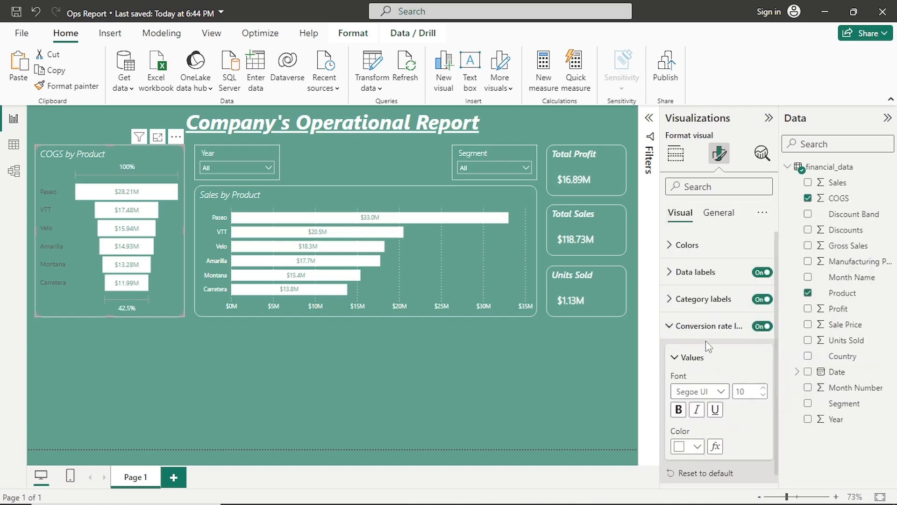
# - Set the funnel chart's category label values to white
pyautogui.click(669, 327)
pyautogui.click(697, 304)
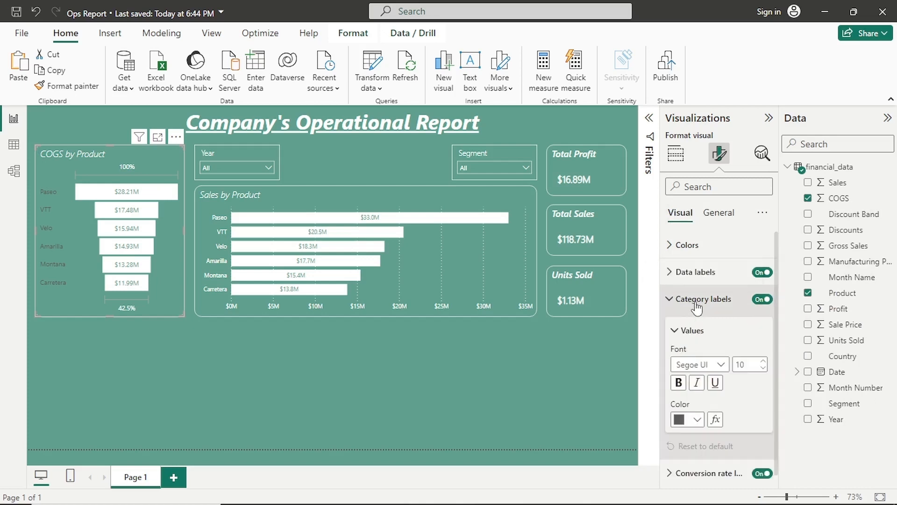
pyautogui.click(698, 421)
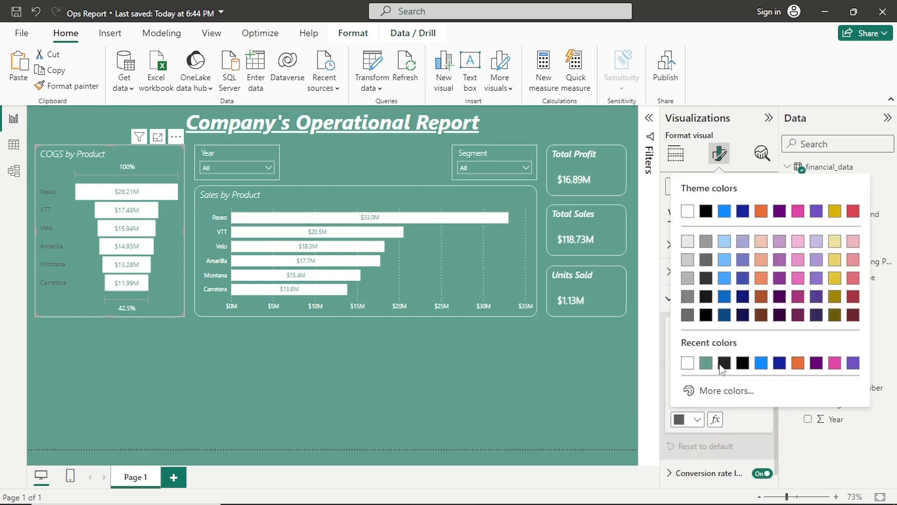
pyautogui.click(688, 363)
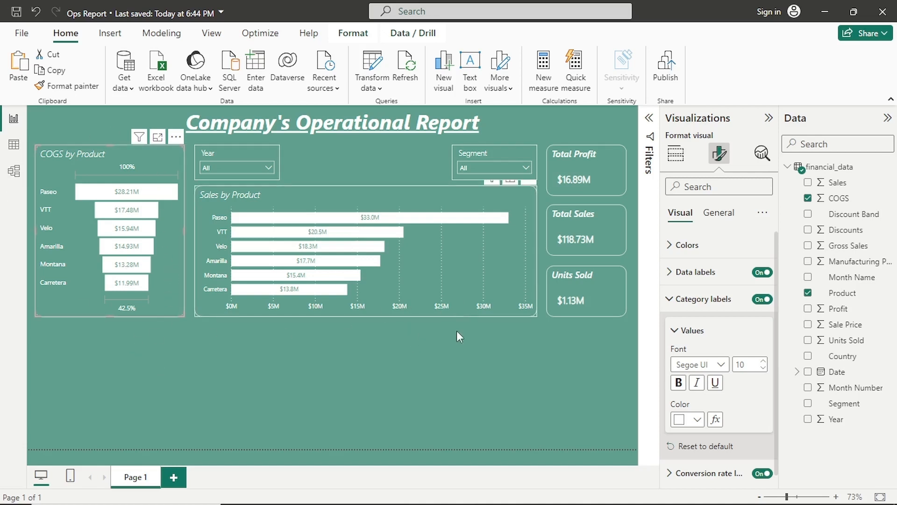
# - Insert a line chart below the existing charts and widen it to span the funnel and bar charts
pyautogui.click(463, 372)
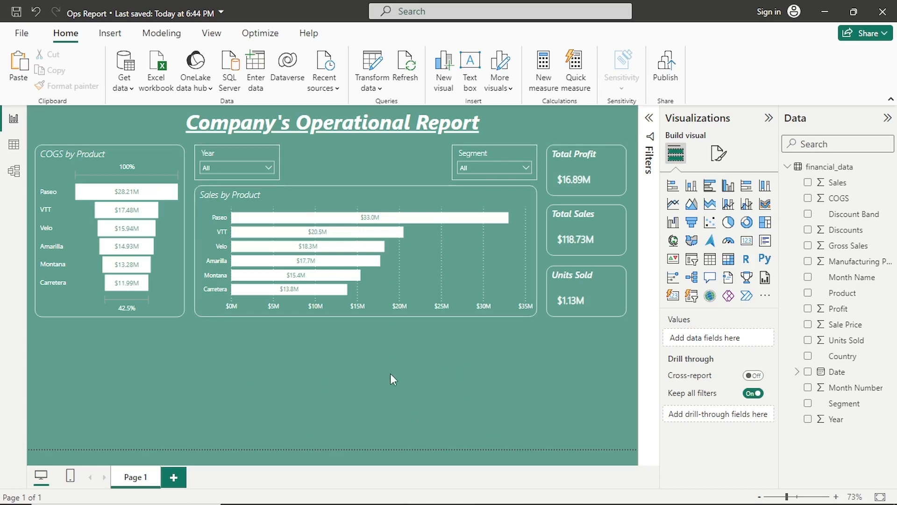
pyautogui.click(673, 205)
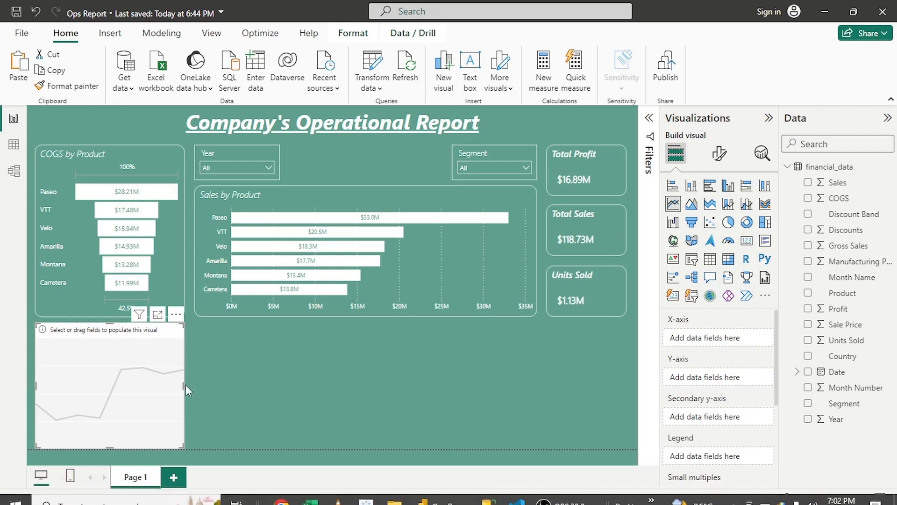
pyautogui.moveTo(186, 385); pyautogui.dragTo(535, 380)
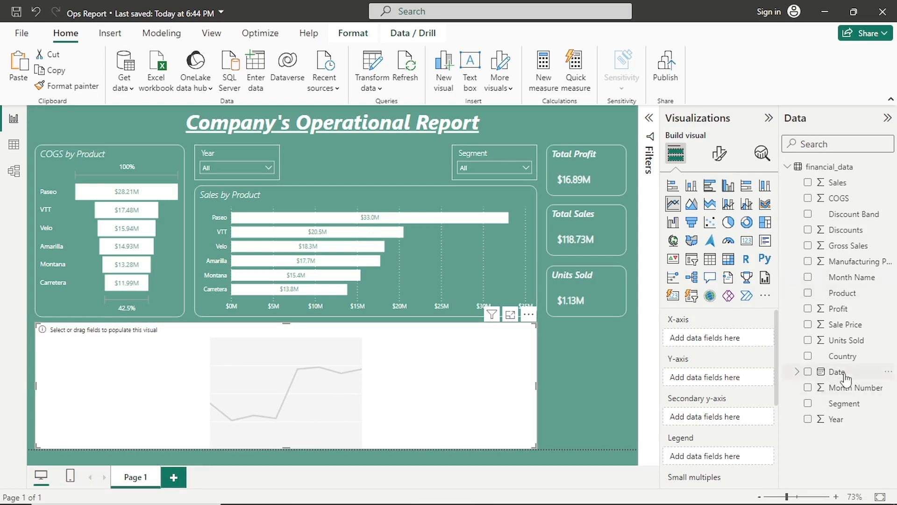
# - Plot Manufacturing Price on the line chart's Y-axis against Date on the X-axis, expanded through Year, Quarter, Month and Day
pyautogui.moveTo(846, 378); pyautogui.dragTo(732, 343)
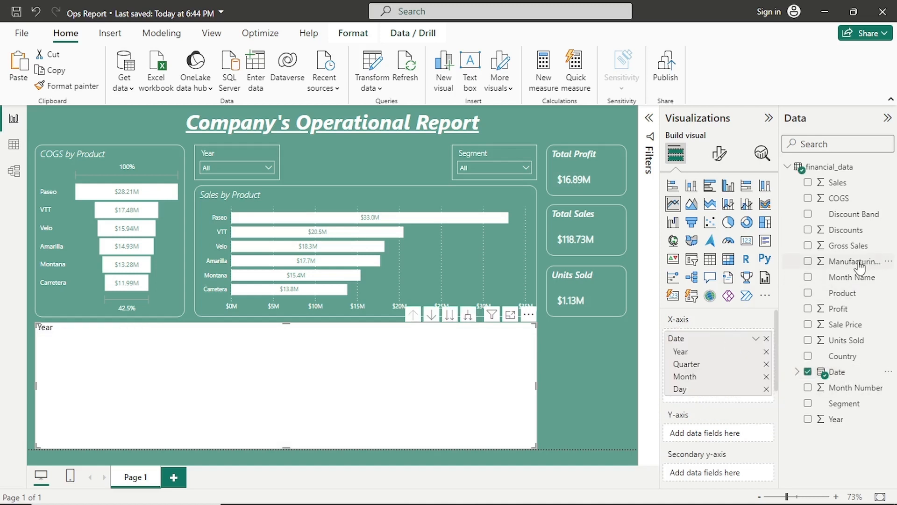
pyautogui.moveTo(860, 265); pyautogui.dragTo(757, 436)
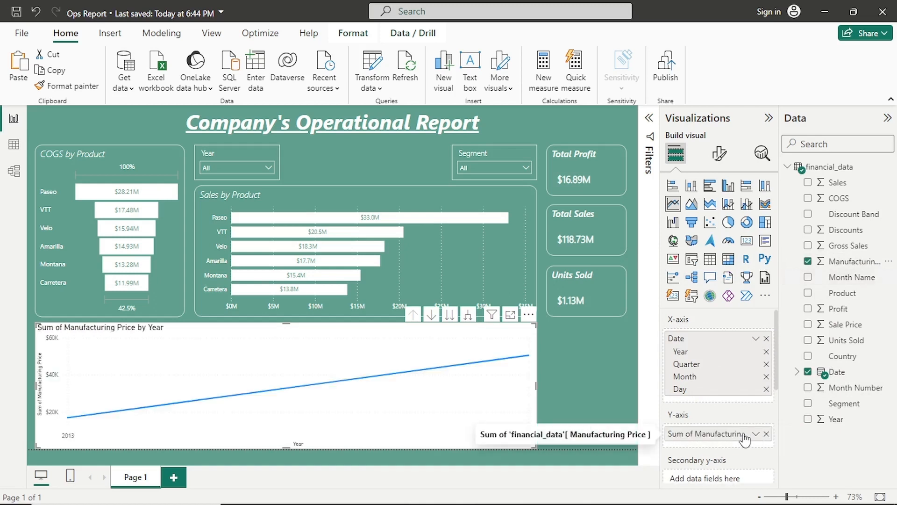
pyautogui.click(589, 388)
pyautogui.click(406, 398)
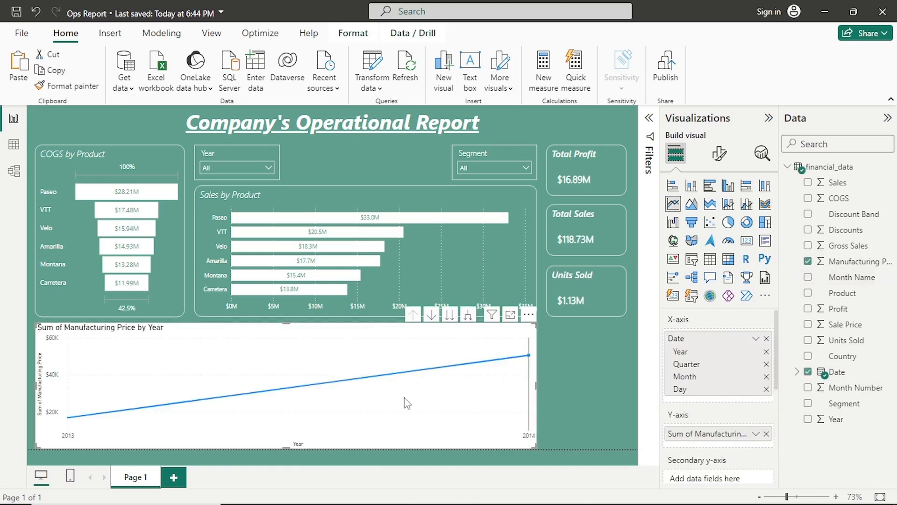
pyautogui.click(767, 338)
pyautogui.moveTo(836, 372); pyautogui.dragTo(696, 341)
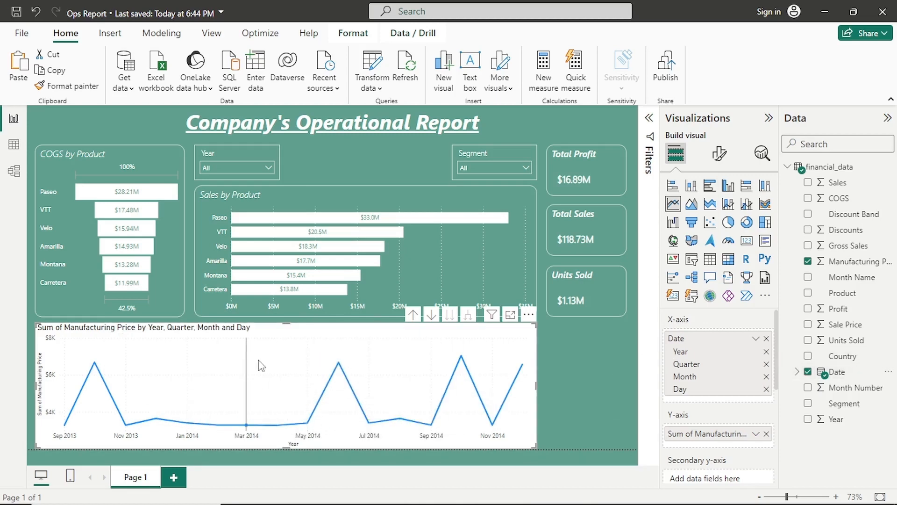
# - Turn off both the X-axis and Y-axis titles of the Manufacturing Price line chart
pyautogui.click(722, 159)
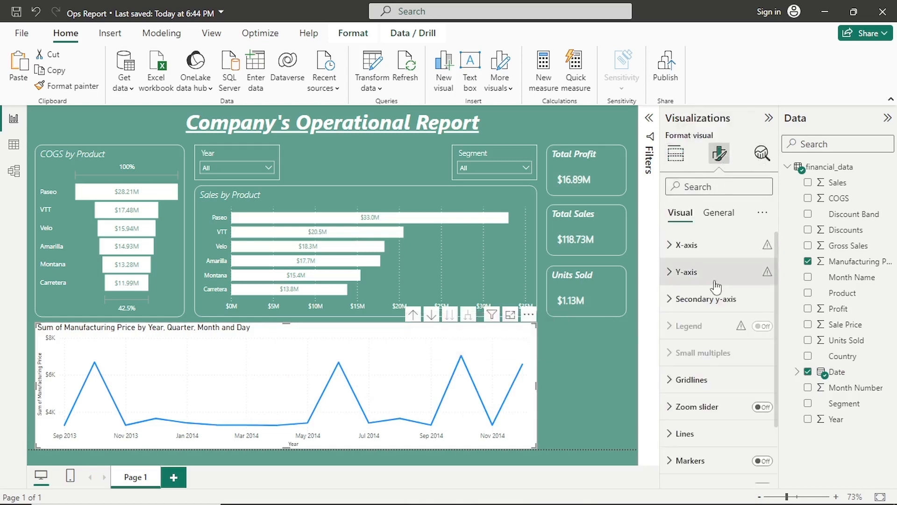
pyautogui.click(717, 251)
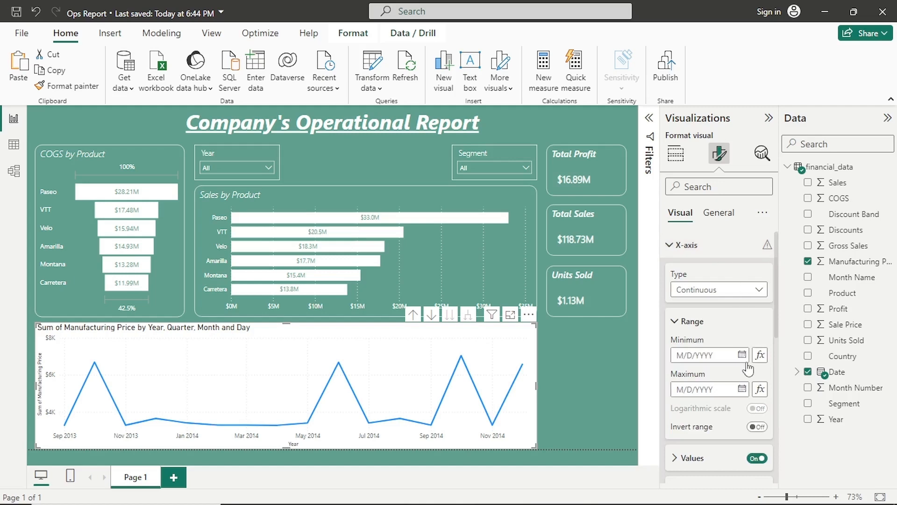
pyautogui.scroll(-2, 763, 410)
pyautogui.click(758, 413)
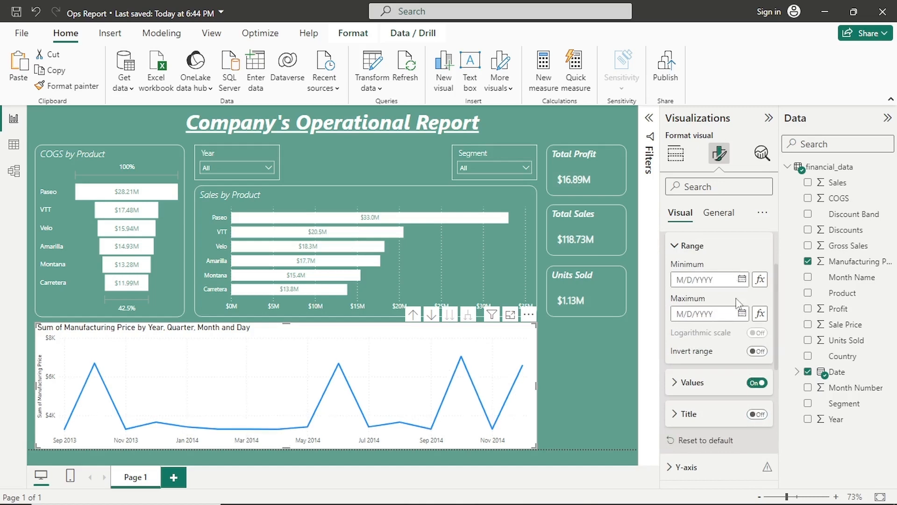
pyautogui.scroll(2, 737, 302)
pyautogui.click(718, 249)
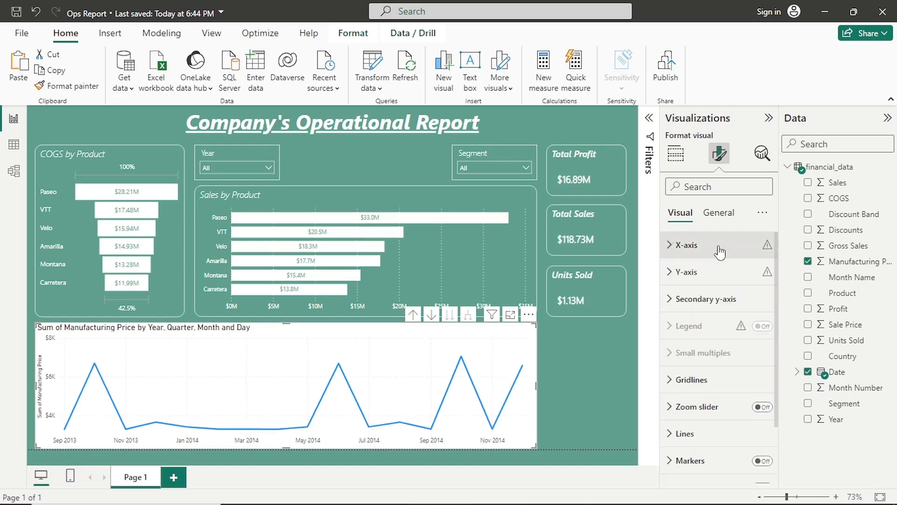
pyautogui.click(721, 281)
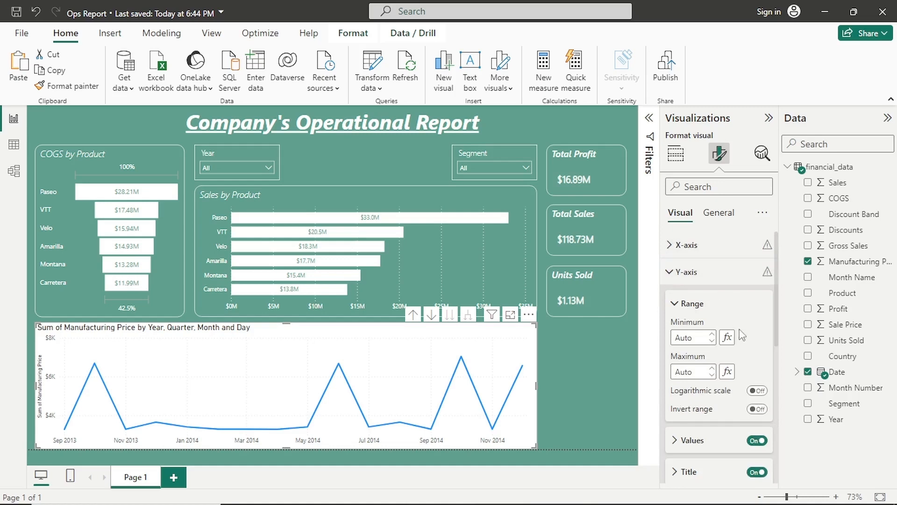
pyautogui.click(757, 472)
pyautogui.click(708, 280)
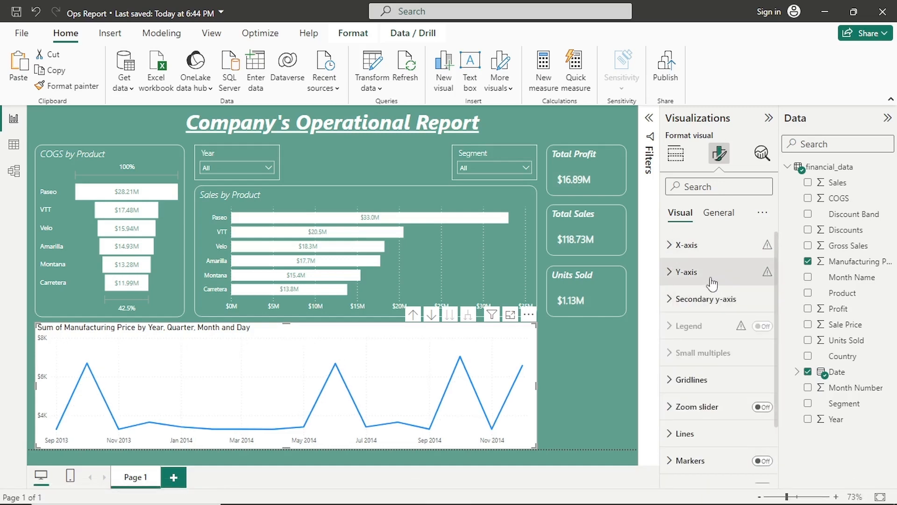
# - Colour the line chart's X-axis values white (#FFFFFF)
pyautogui.click(708, 243)
pyautogui.scroll(-2, 743, 367)
pyautogui.scroll(-1, 743, 368)
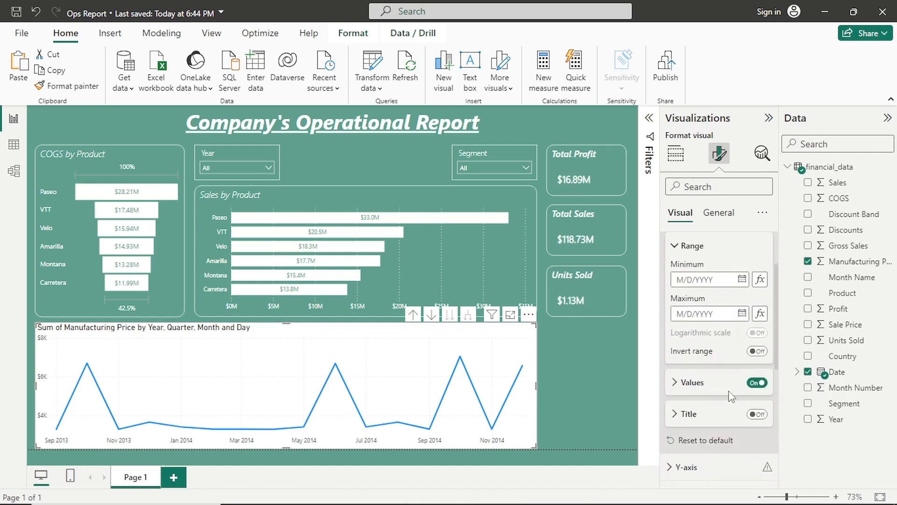
pyautogui.click(728, 388)
pyautogui.scroll(-3, 728, 388)
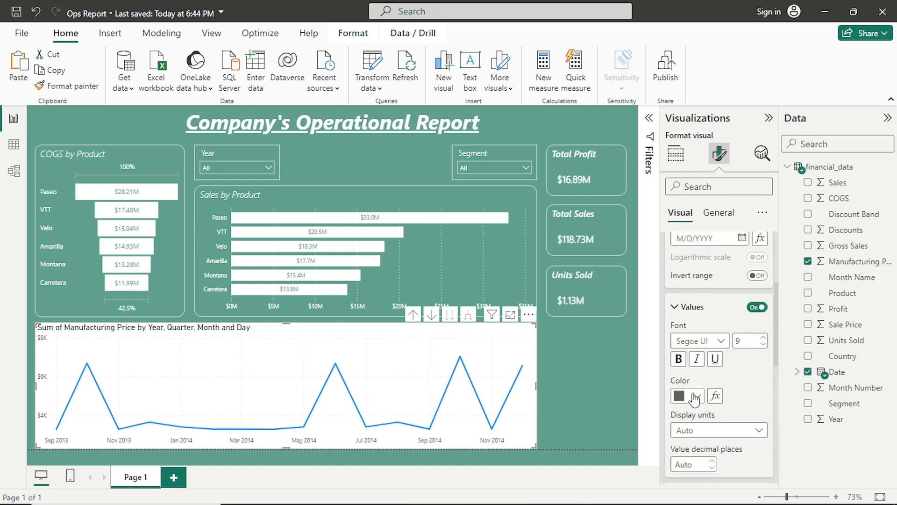
pyautogui.click(701, 396)
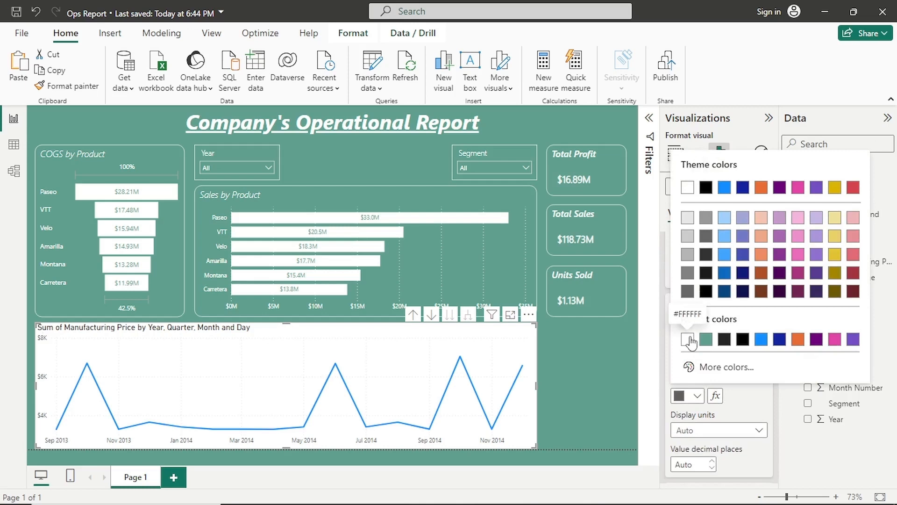
pyautogui.click(692, 341)
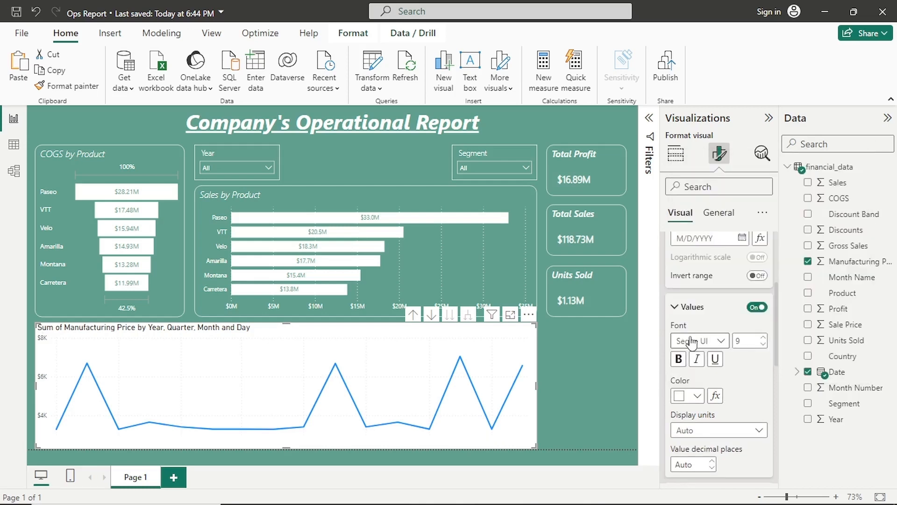
pyautogui.scroll(5, 723, 400)
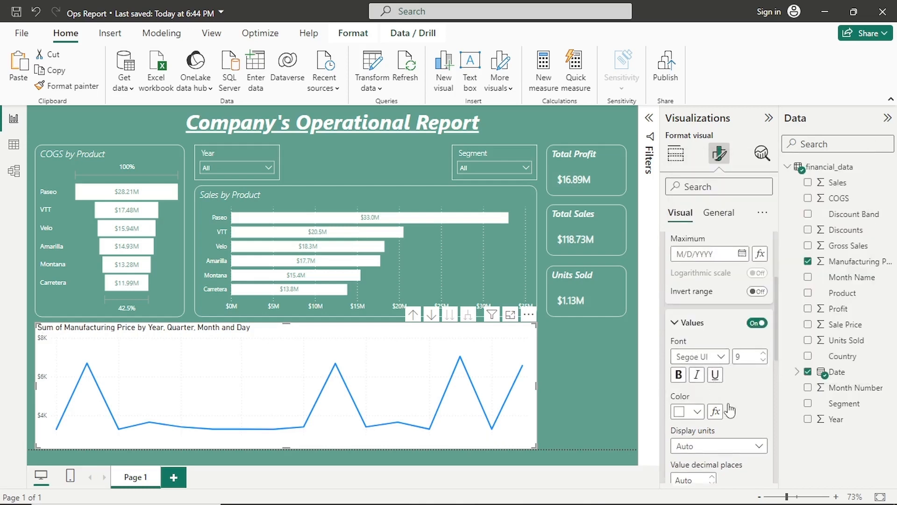
pyautogui.scroll(-1, 722, 400)
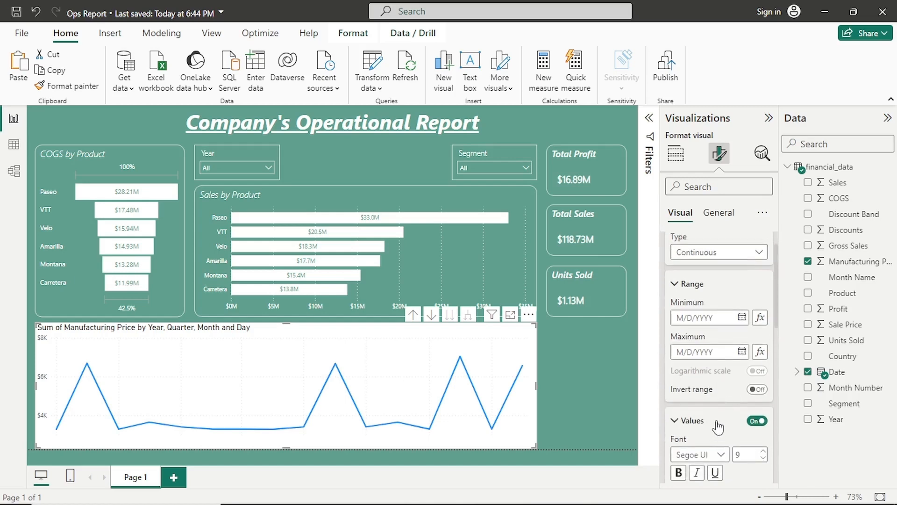
pyautogui.click(718, 421)
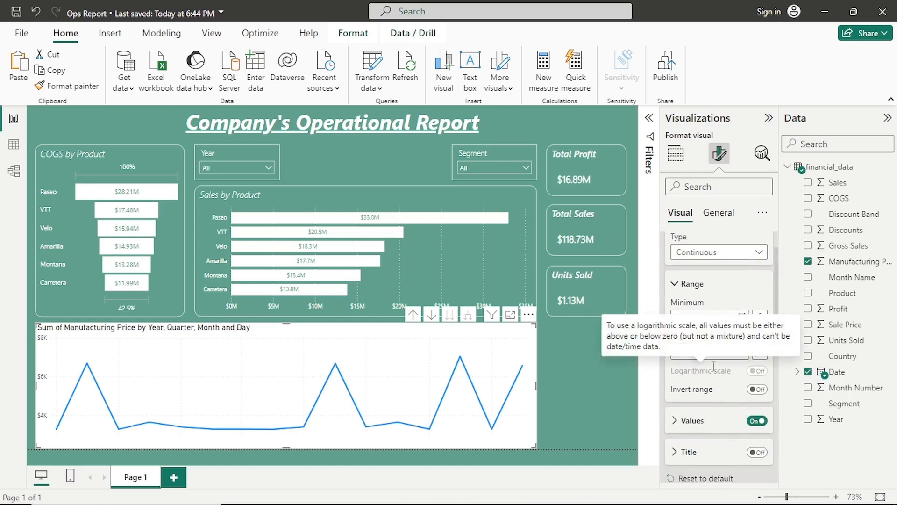
pyautogui.click(705, 285)
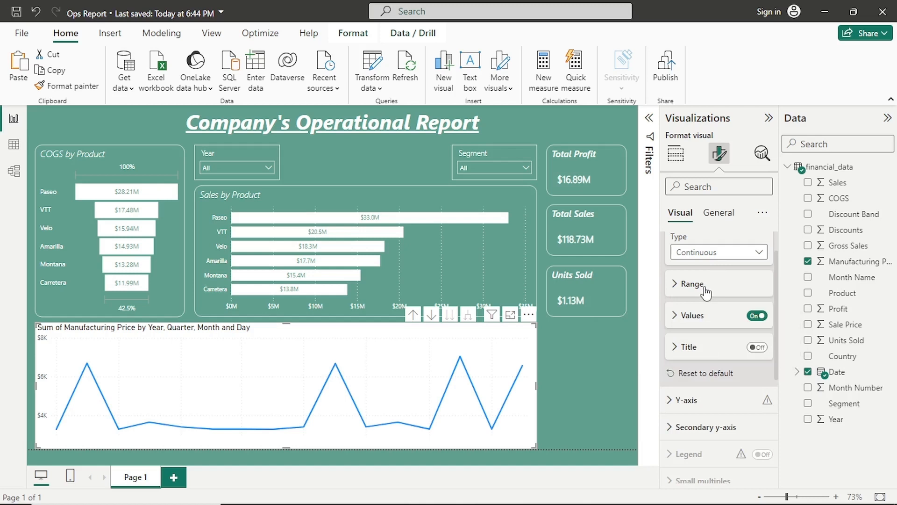
pyautogui.scroll(1, 706, 296)
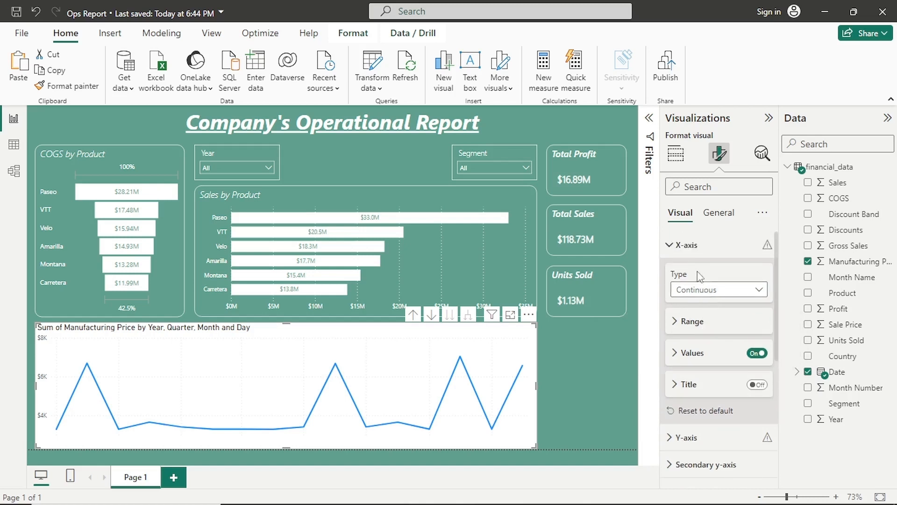
pyautogui.click(701, 246)
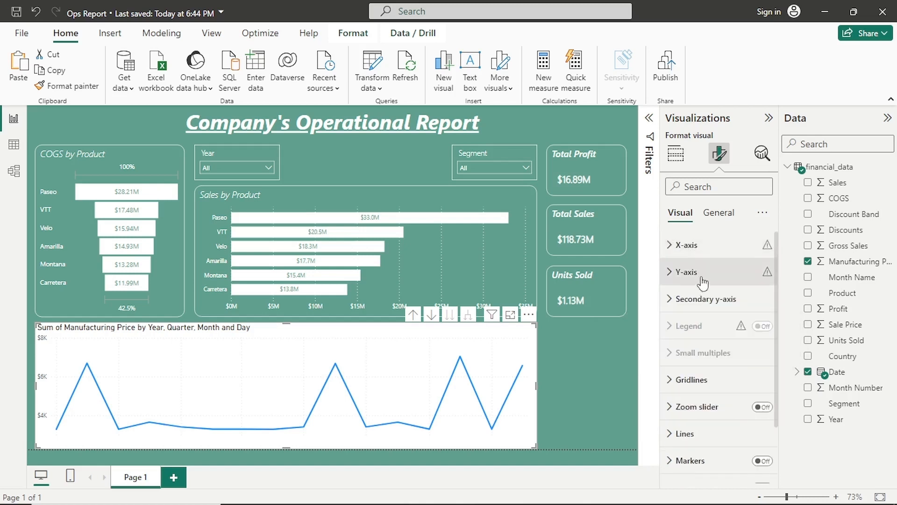
# - Colour the line chart's Y-axis values white (#FFFFFF)
pyautogui.click(704, 279)
pyautogui.scroll(-1, 727, 355)
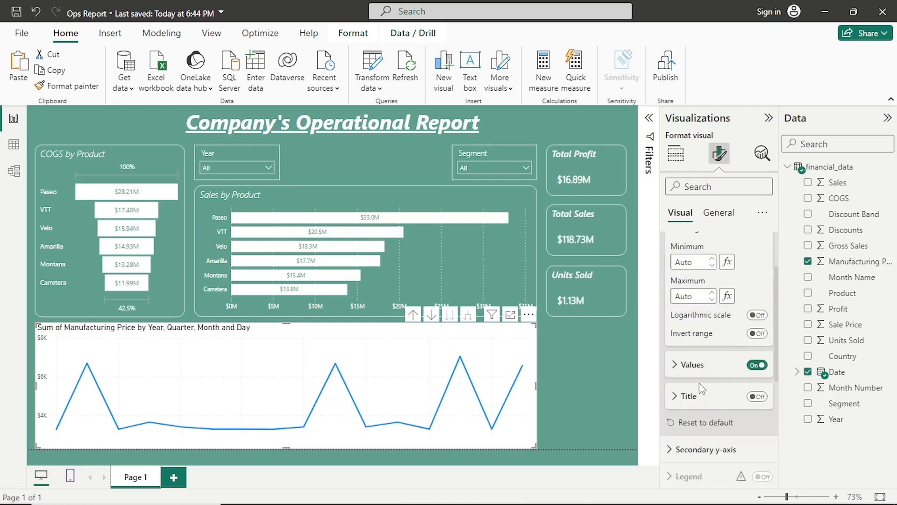
pyautogui.click(715, 370)
pyautogui.scroll(-2, 717, 371)
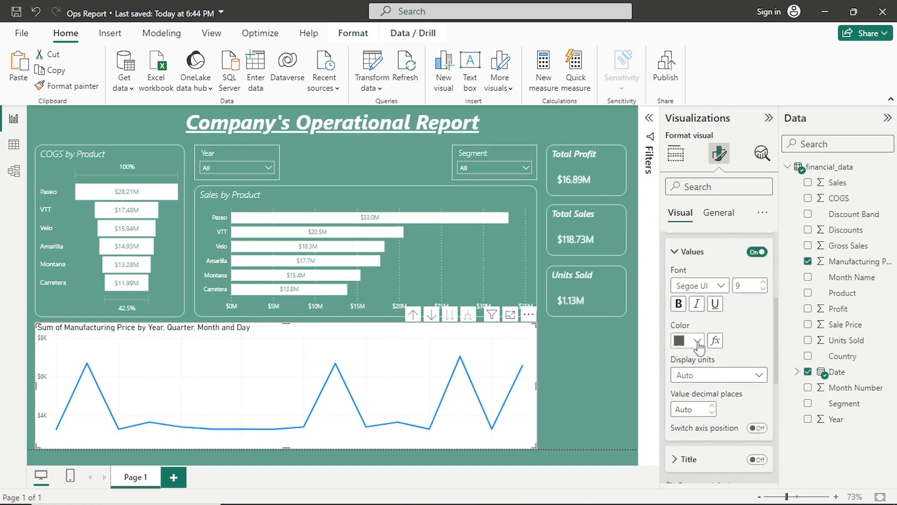
pyautogui.click(697, 340)
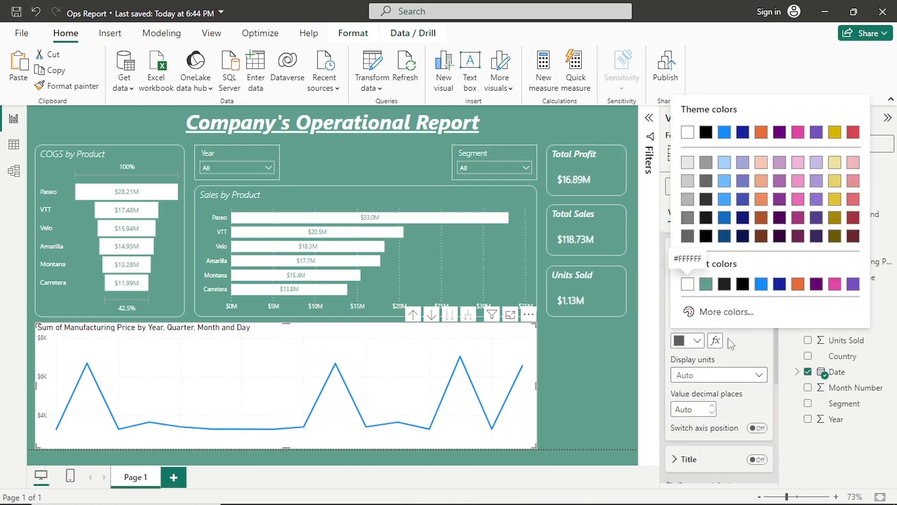
pyautogui.click(687, 284)
pyautogui.scroll(3, 717, 354)
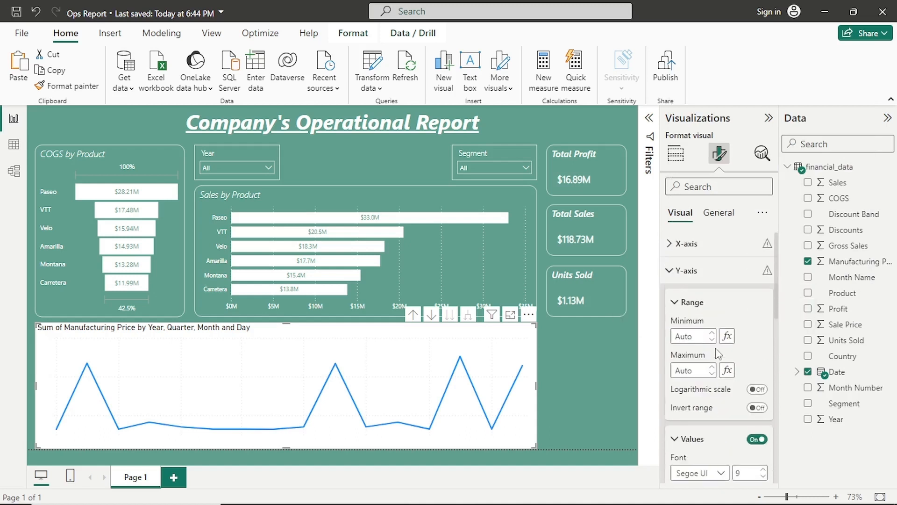
# - Colour the Manufacturing Price series line white on the line chart
pyautogui.click(686, 279)
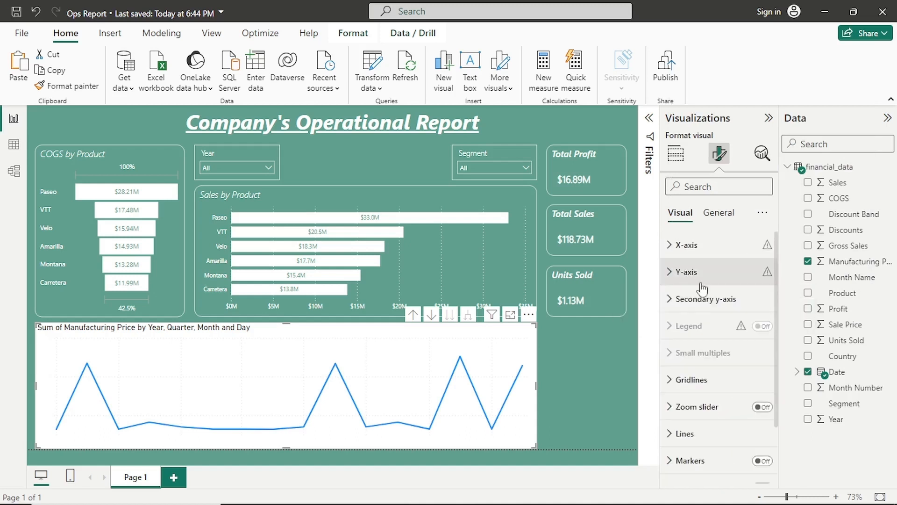
pyautogui.click(708, 432)
pyautogui.scroll(-6, 713, 378)
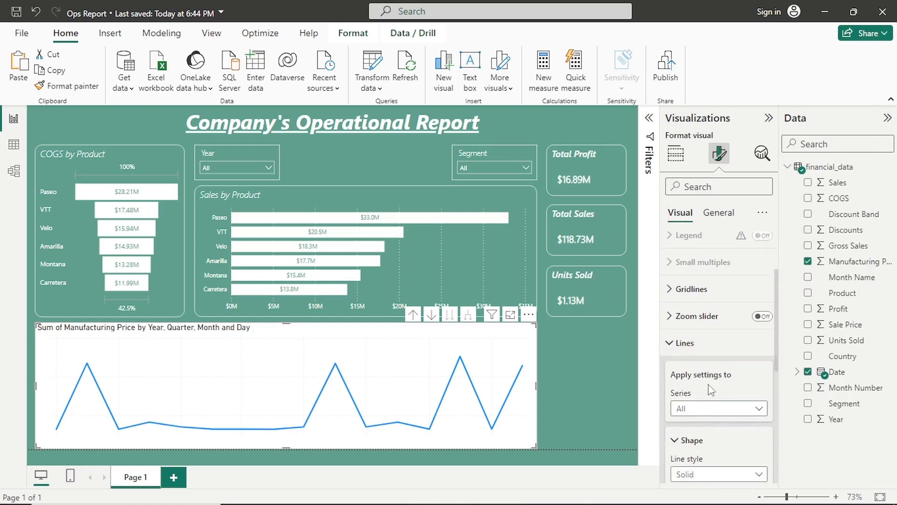
pyautogui.scroll(-2, 712, 390)
pyautogui.click(696, 335)
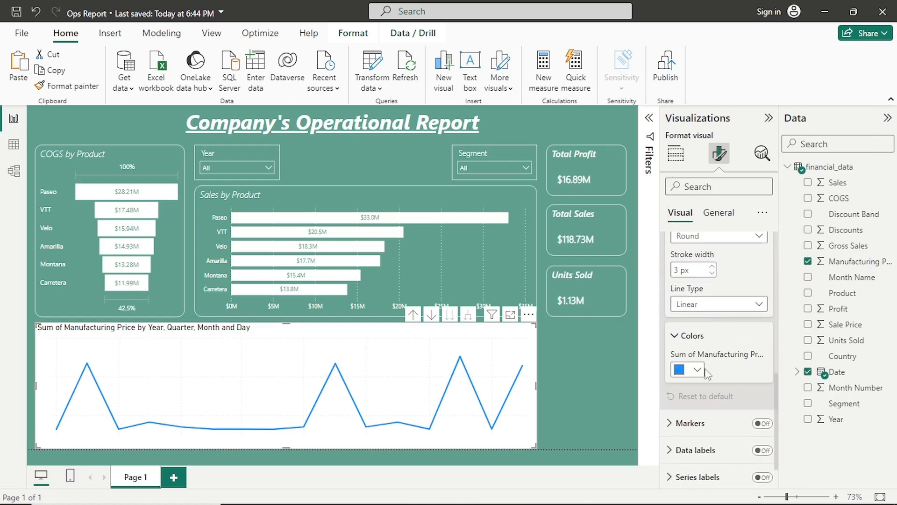
pyautogui.click(697, 371)
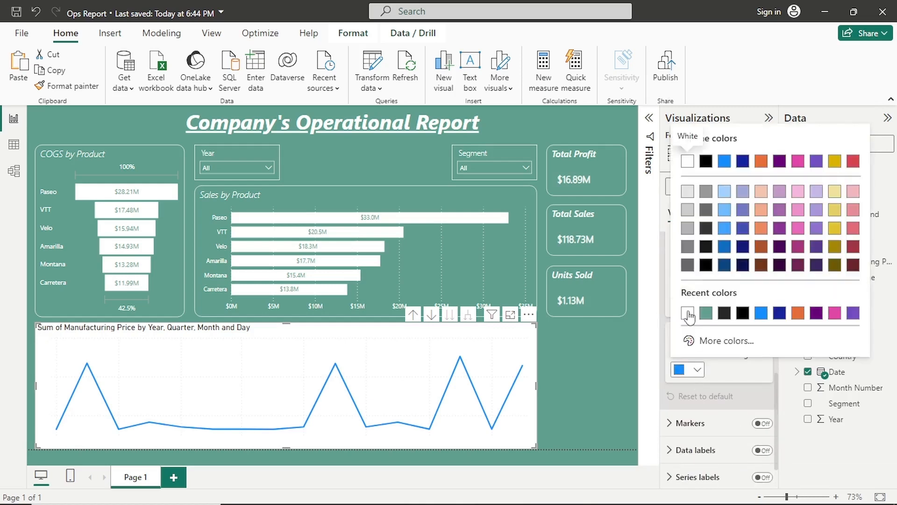
pyautogui.click(687, 313)
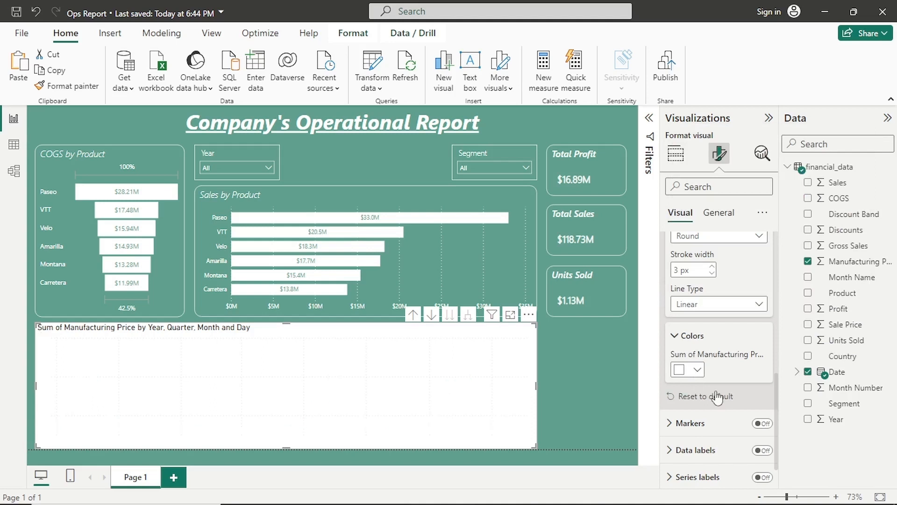
pyautogui.scroll(5, 718, 390)
pyautogui.scroll(3, 719, 381)
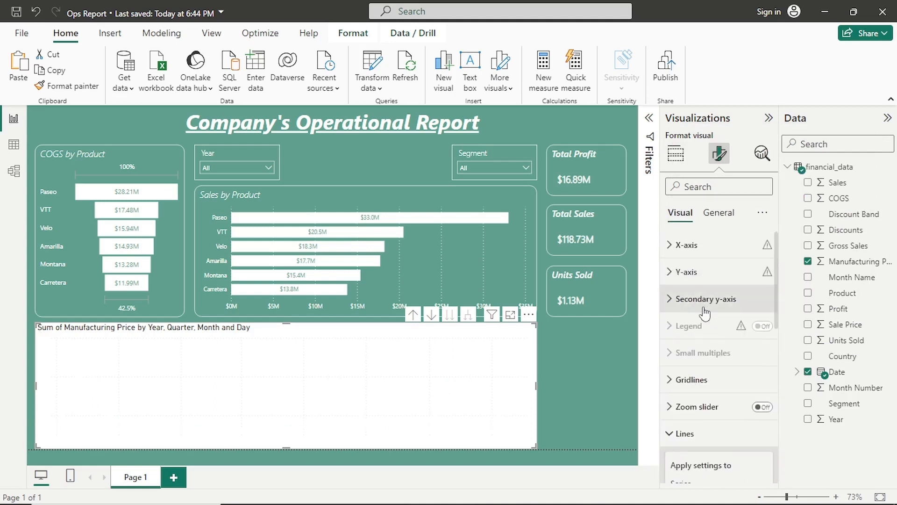
pyautogui.click(712, 438)
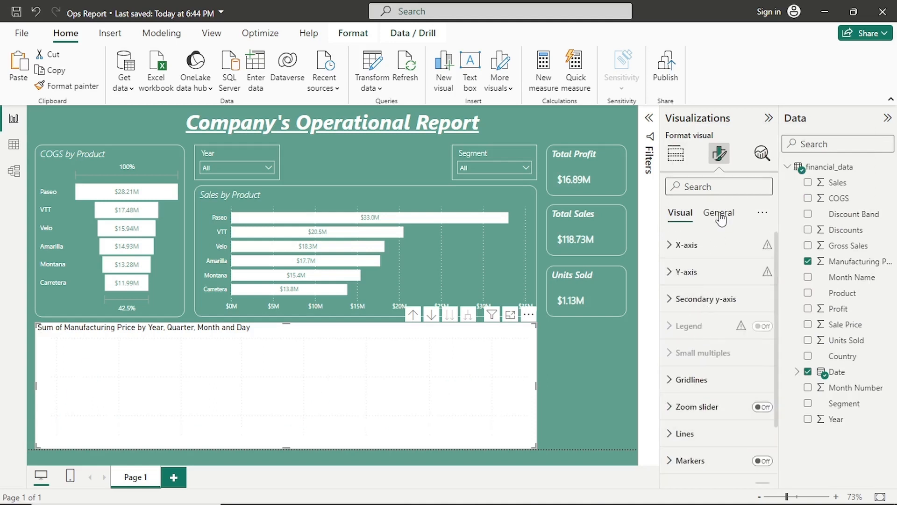
# - Remove "Sum of" from the line chart's title so it reads "Manufacturing Price by Year, Quarter, Month and Day"
pyautogui.click(718, 214)
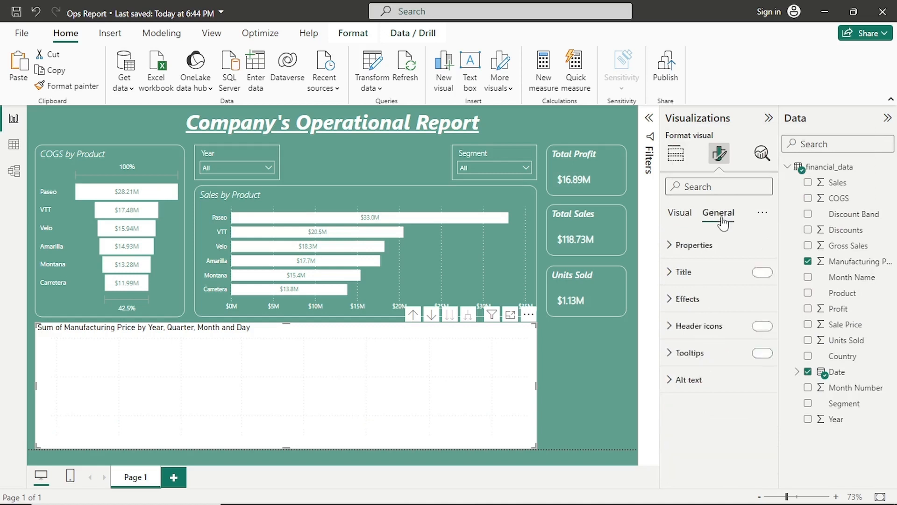
pyautogui.click(710, 275)
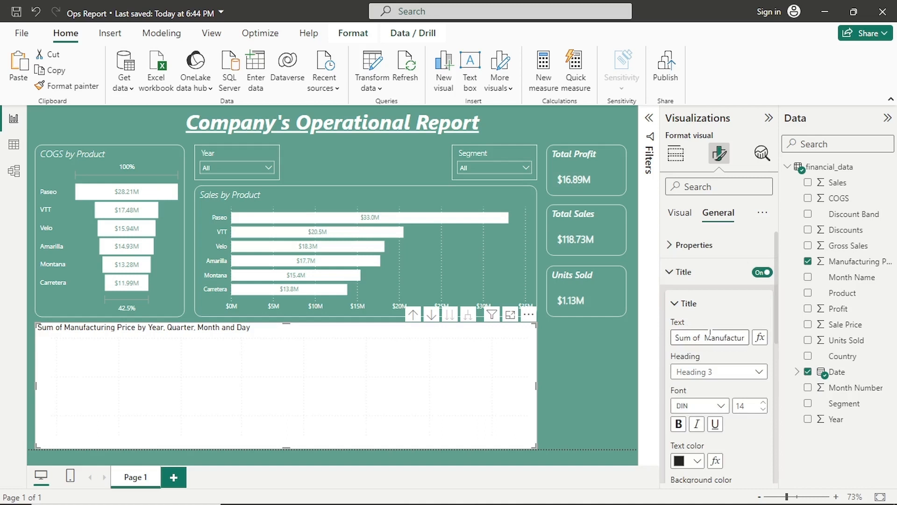
pyautogui.moveTo(709, 334); pyautogui.dragTo(674, 337)
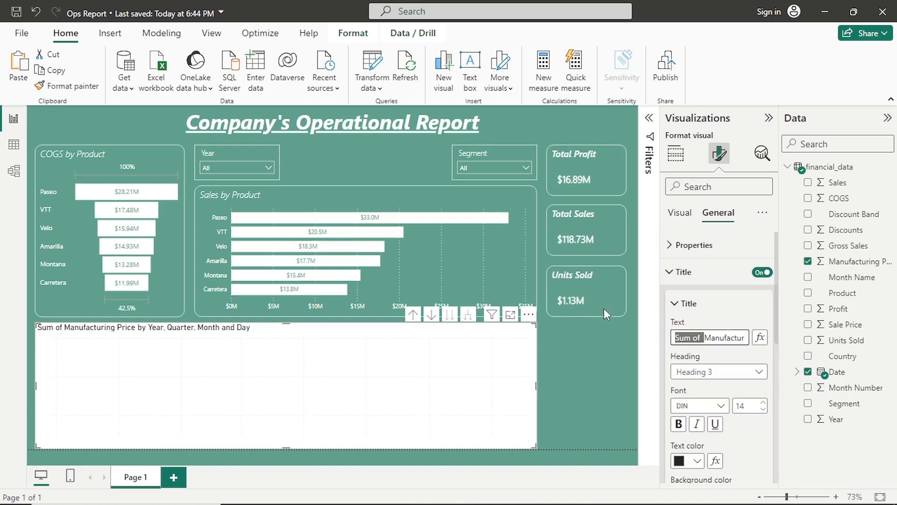
pyautogui.press('BackSpace')
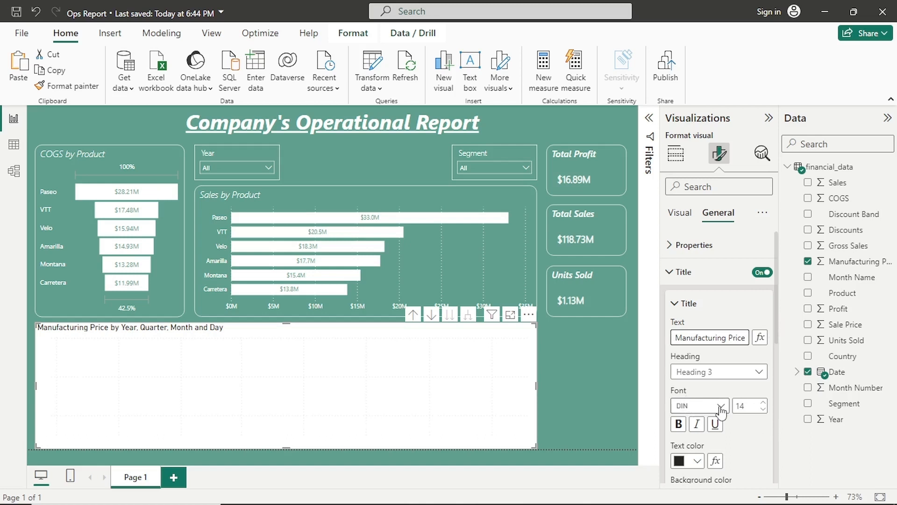
# - Format the line chart's title in Segoe UI Light, italic, with white (#FFFFFF) text
pyautogui.click(721, 406)
pyautogui.scroll(-3, 696, 346)
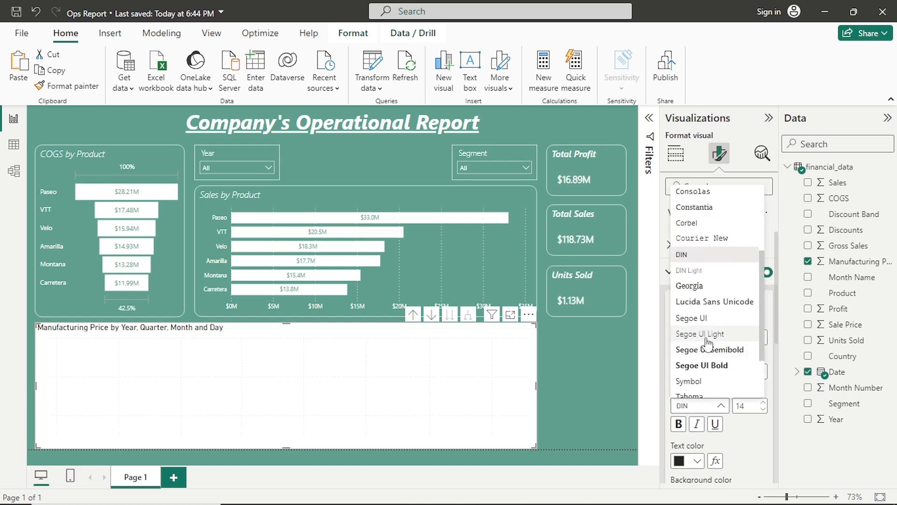
pyautogui.click(706, 340)
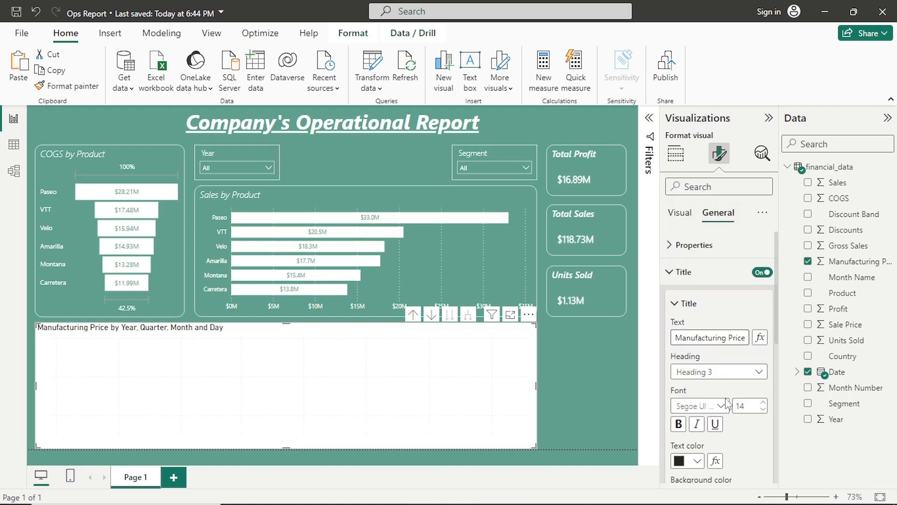
pyautogui.click(697, 425)
pyautogui.click(696, 461)
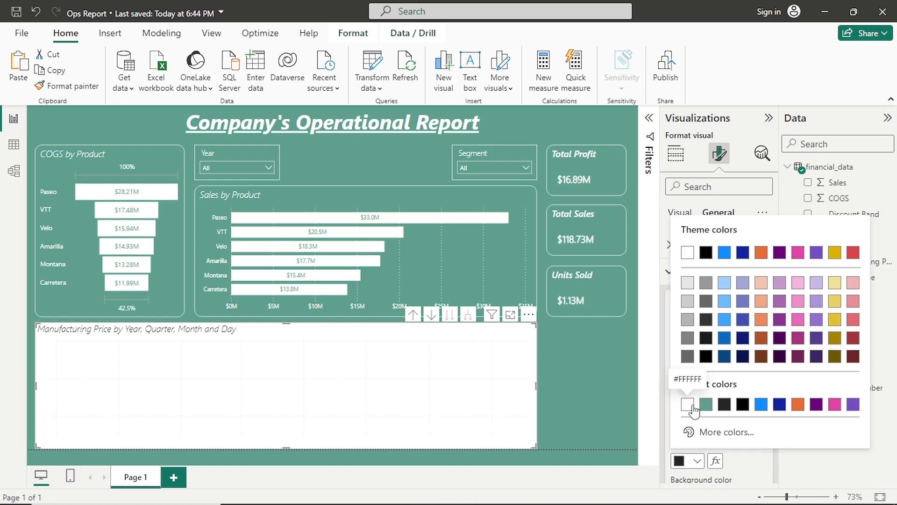
pyautogui.click(694, 408)
pyautogui.scroll(-3, 700, 399)
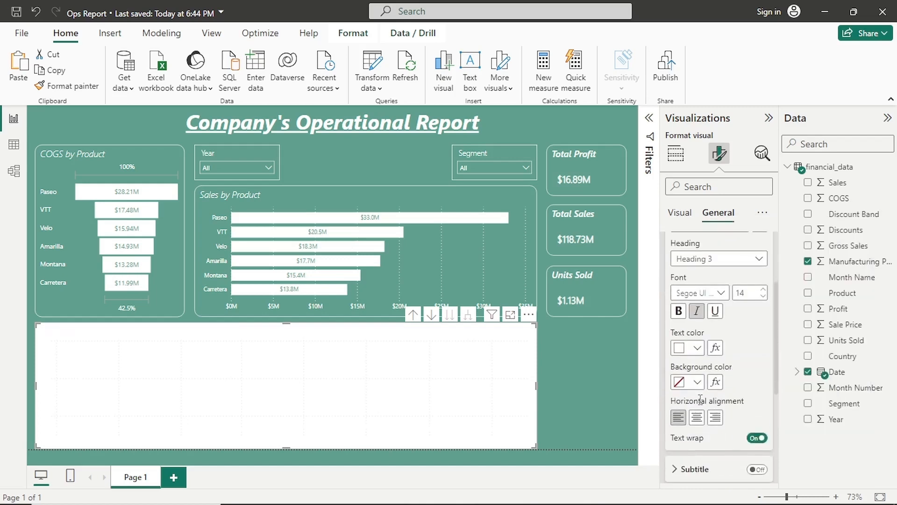
pyautogui.scroll(3, 701, 400)
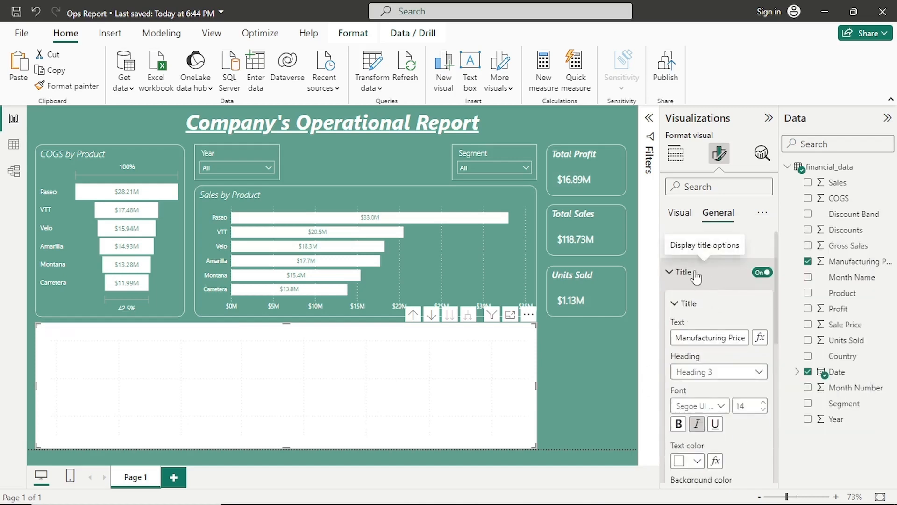
pyautogui.click(697, 271)
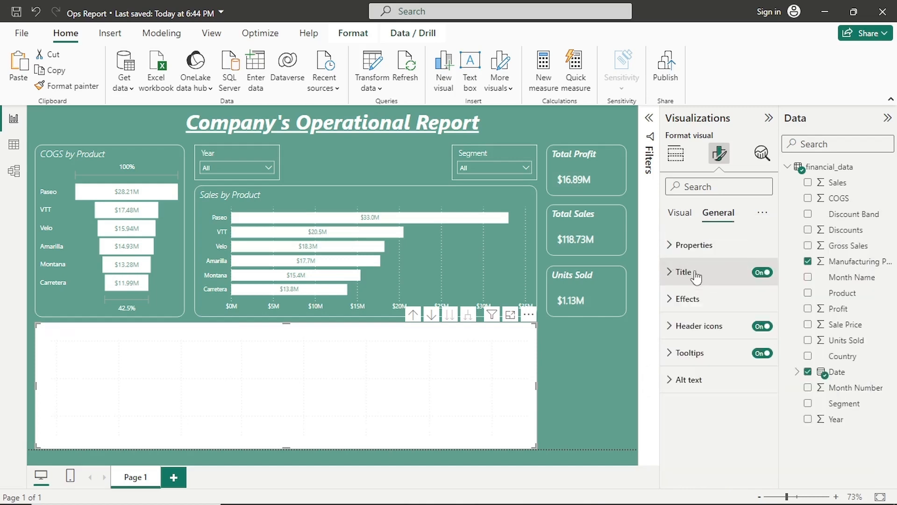
# - Fill the line chart's background with the same green as the report page
pyautogui.click(703, 304)
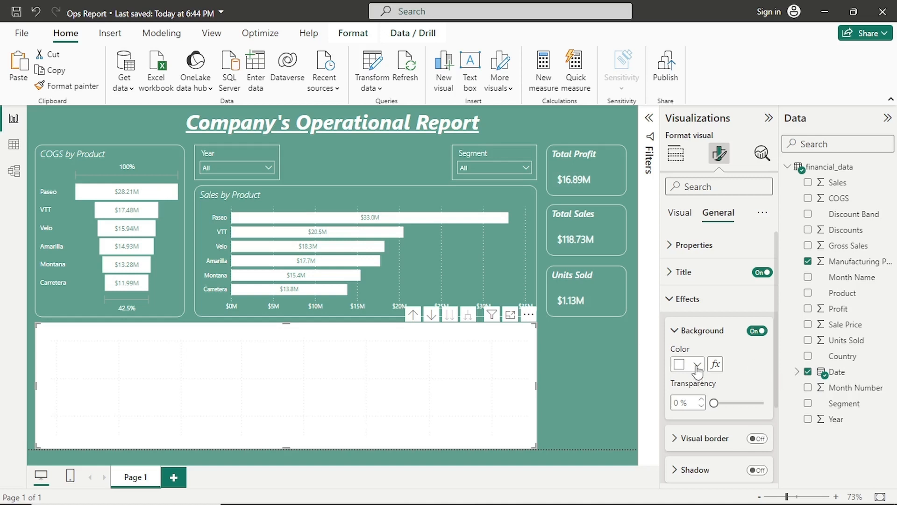
pyautogui.click(697, 366)
pyautogui.click(712, 312)
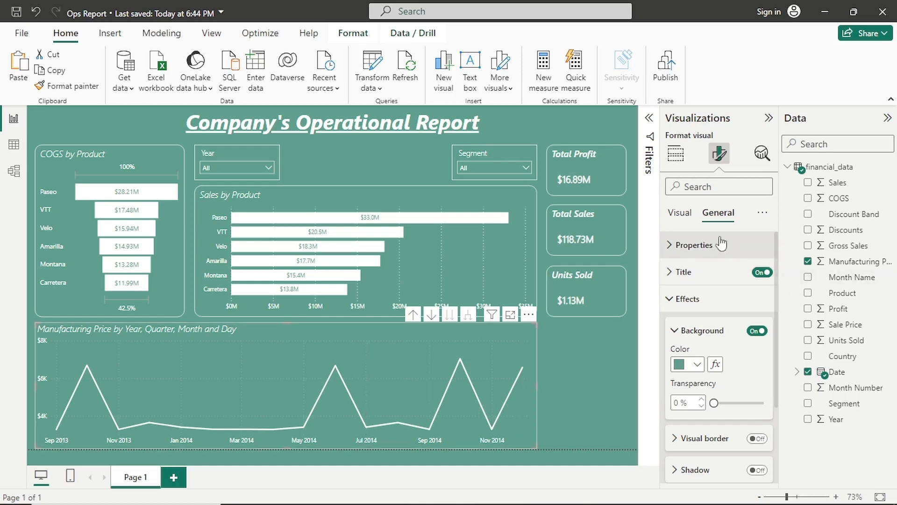
# - Colour the line chart's horizontal gridlines white, keeping the Dotted style
pyautogui.click(685, 219)
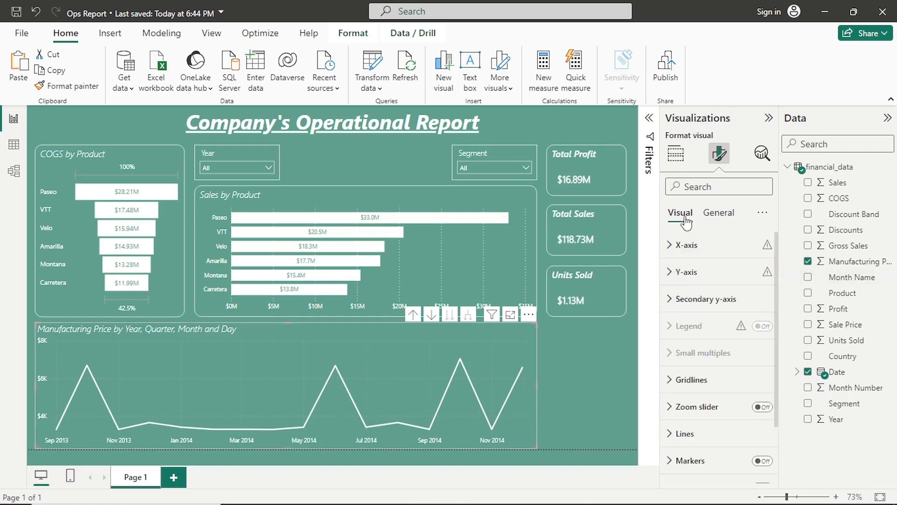
pyautogui.click(707, 389)
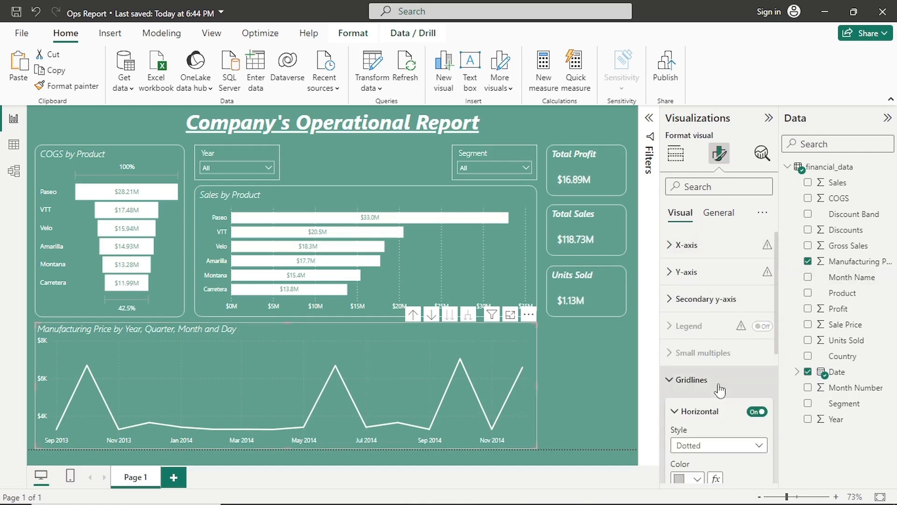
pyautogui.click(715, 447)
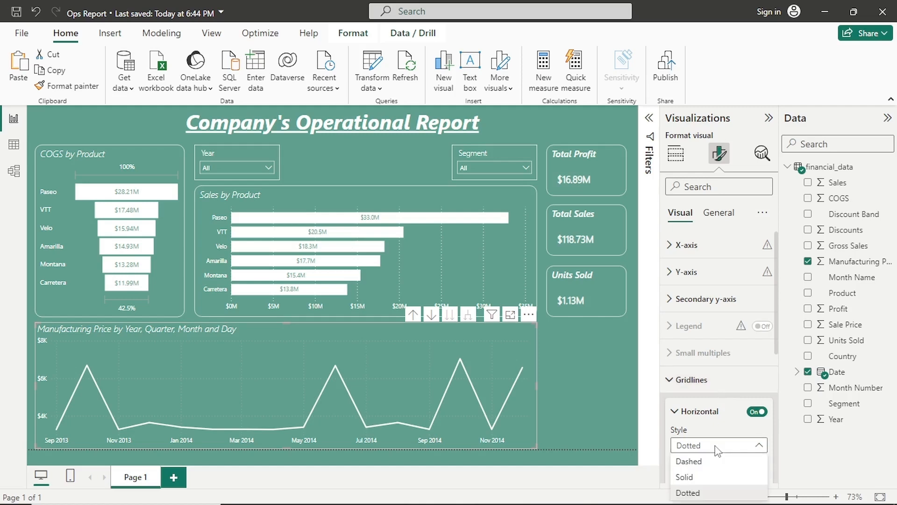
pyautogui.click(759, 447)
pyautogui.scroll(-3, 736, 406)
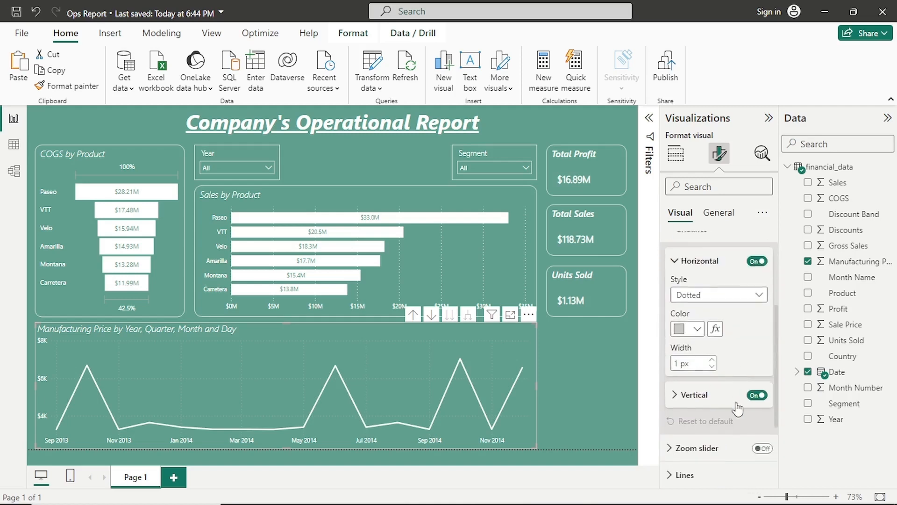
pyautogui.click(698, 328)
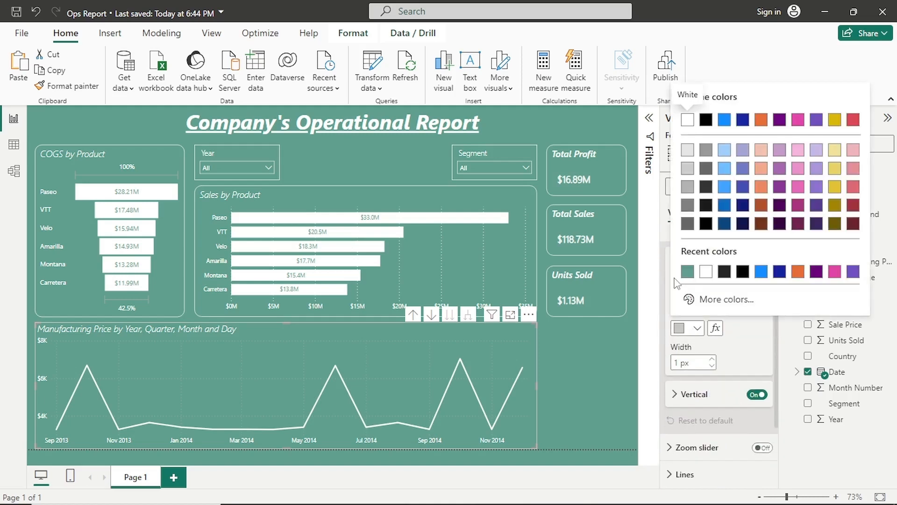
pyautogui.click(707, 272)
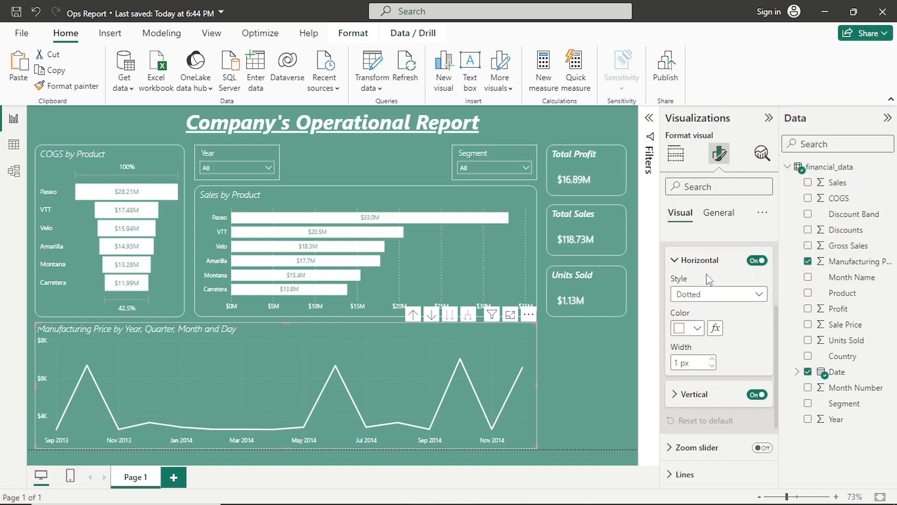
# - Try a grey colour for the line chart's horizontal gridlines, and switch those gridlines off and back on
pyautogui.click(728, 400)
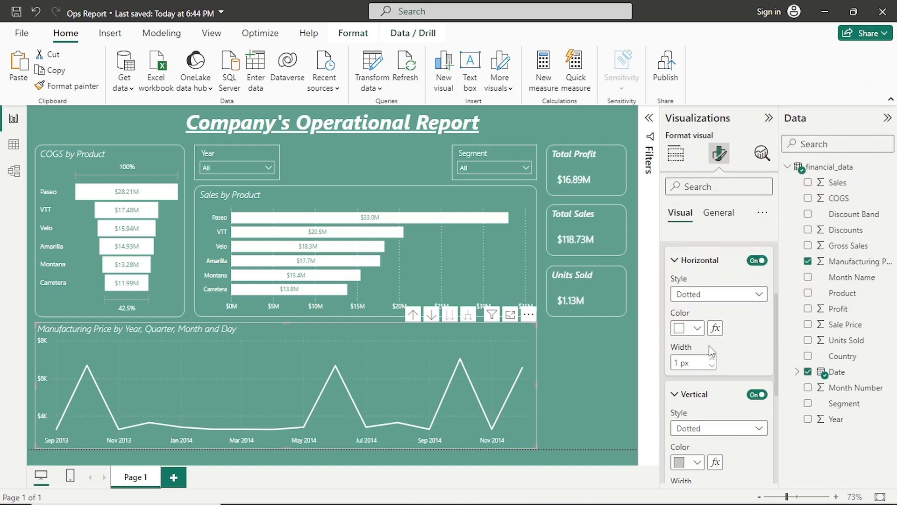
pyautogui.scroll(3, 710, 352)
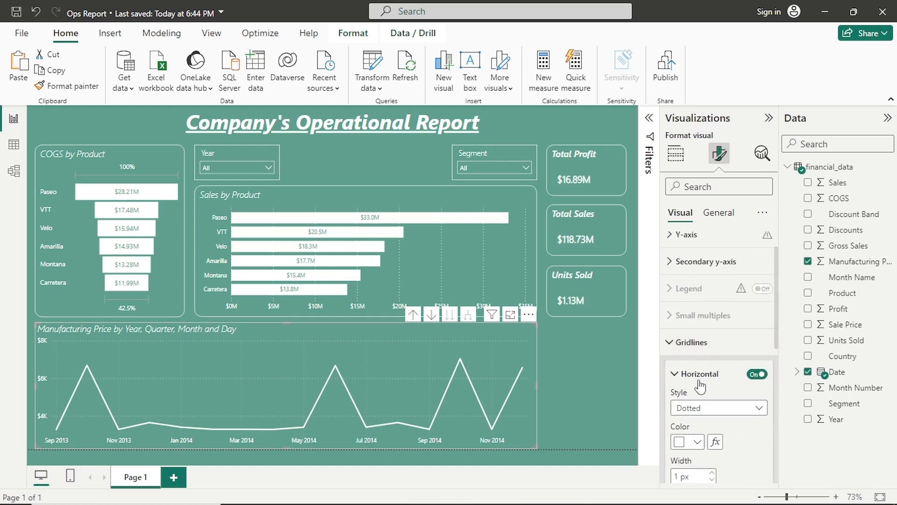
pyautogui.scroll(-1, 699, 380)
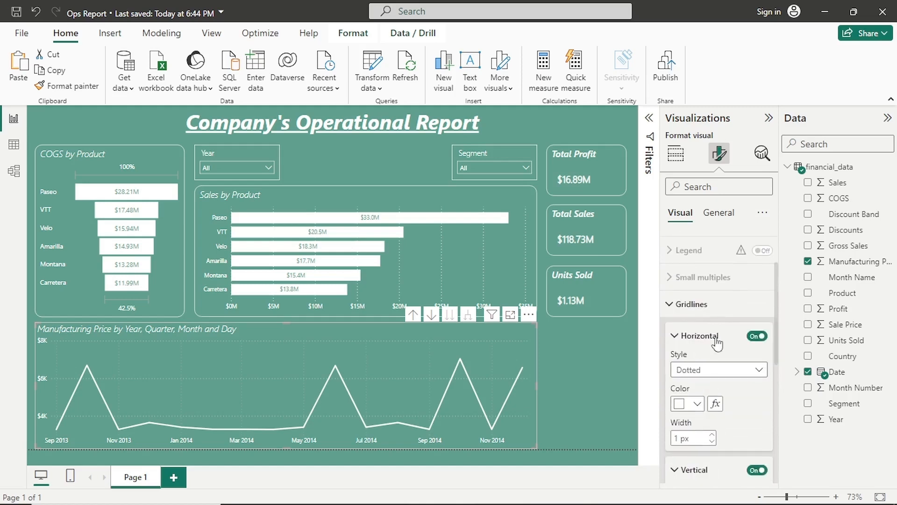
pyautogui.click(697, 404)
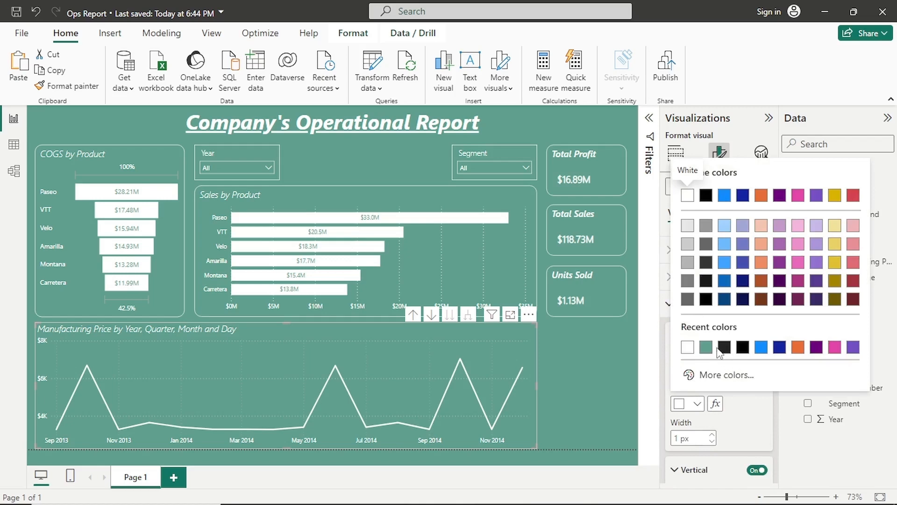
pyautogui.click(687, 262)
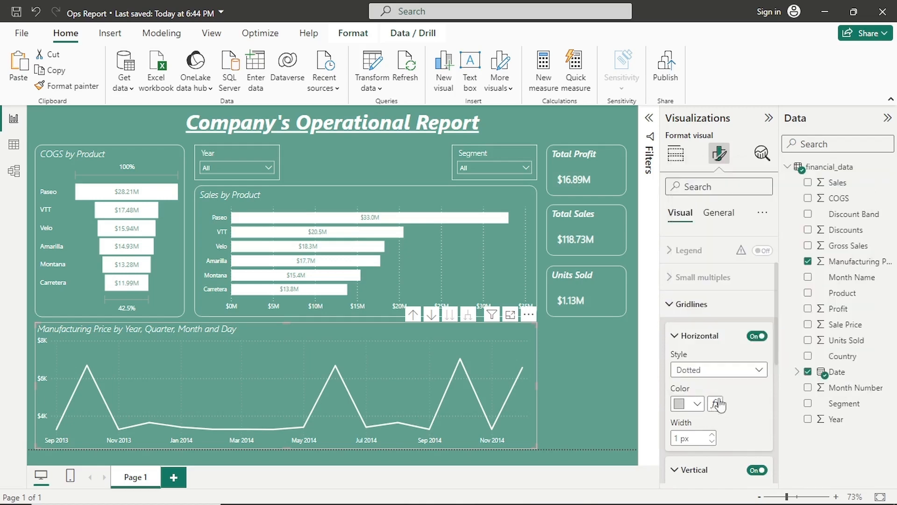
pyautogui.click(754, 337)
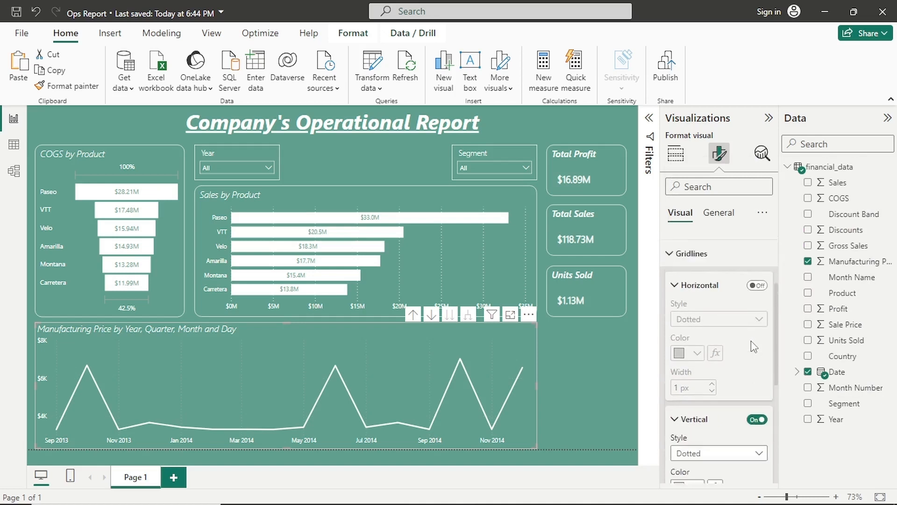
pyautogui.click(754, 337)
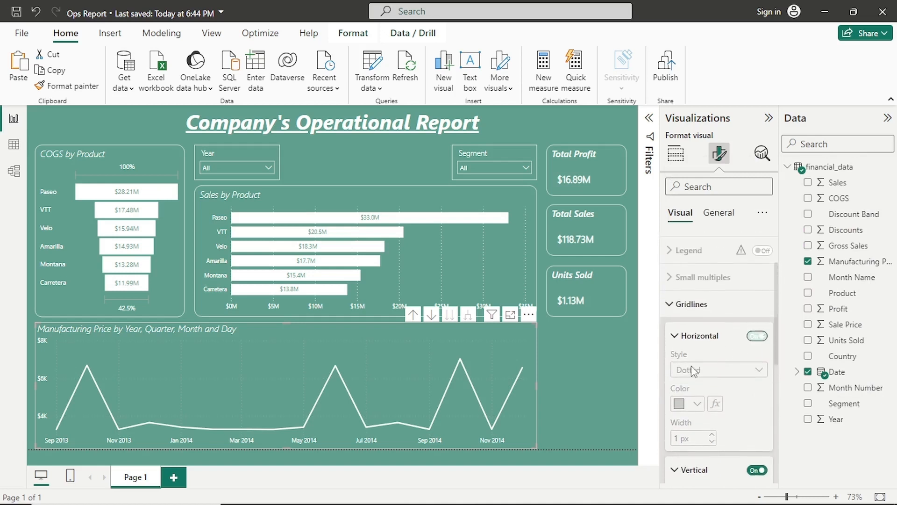
# - Turn off the line chart's vertical gridlines and make its horizontal gridlines white with a 2 px width
pyautogui.scroll(-2, 699, 416)
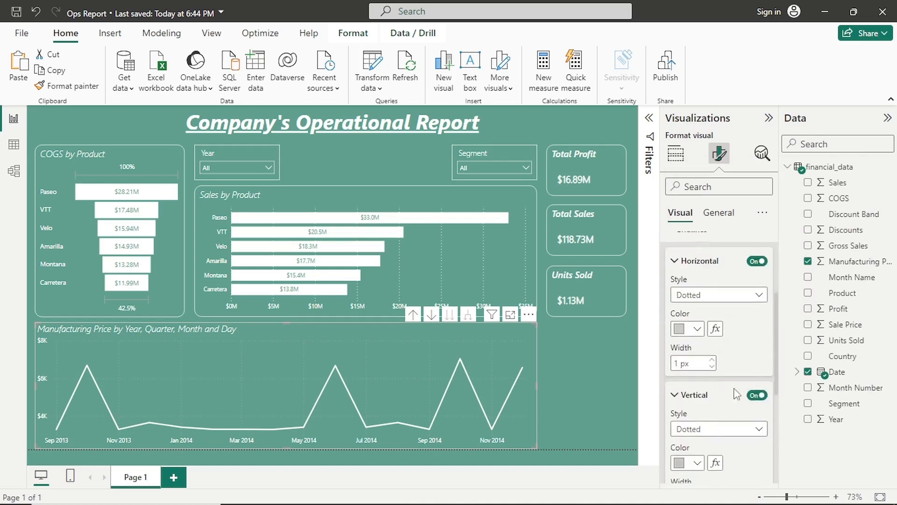
pyautogui.click(757, 395)
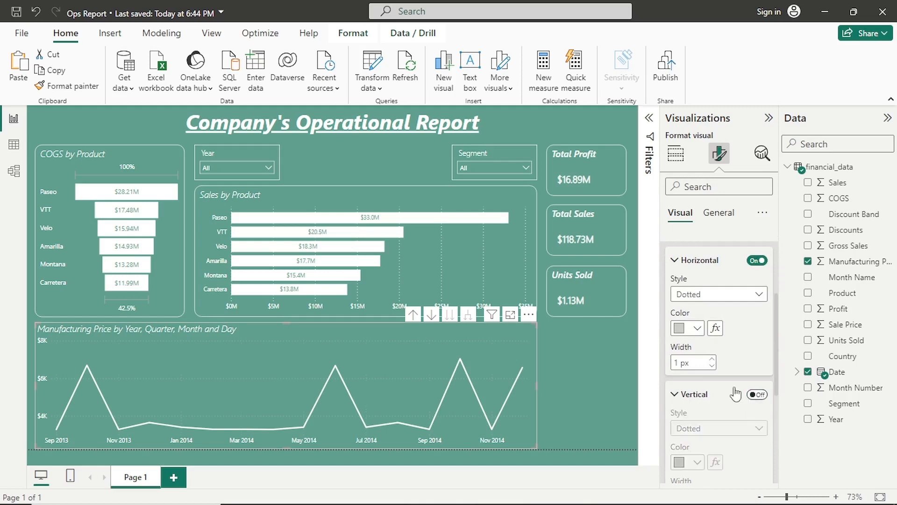
pyautogui.click(696, 328)
pyautogui.click(706, 272)
pyautogui.click(680, 362)
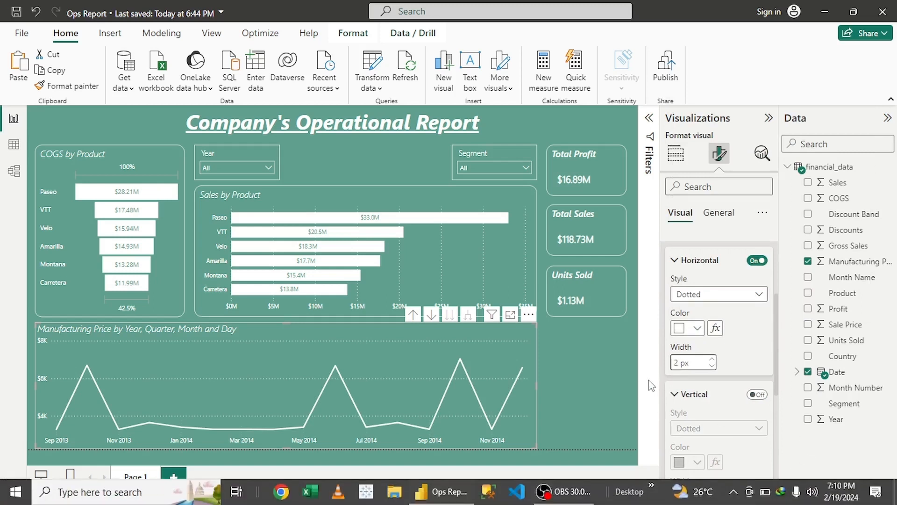
# - Change the line chart's title to "Manufacturing Price Over the Period"
pyautogui.click(602, 384)
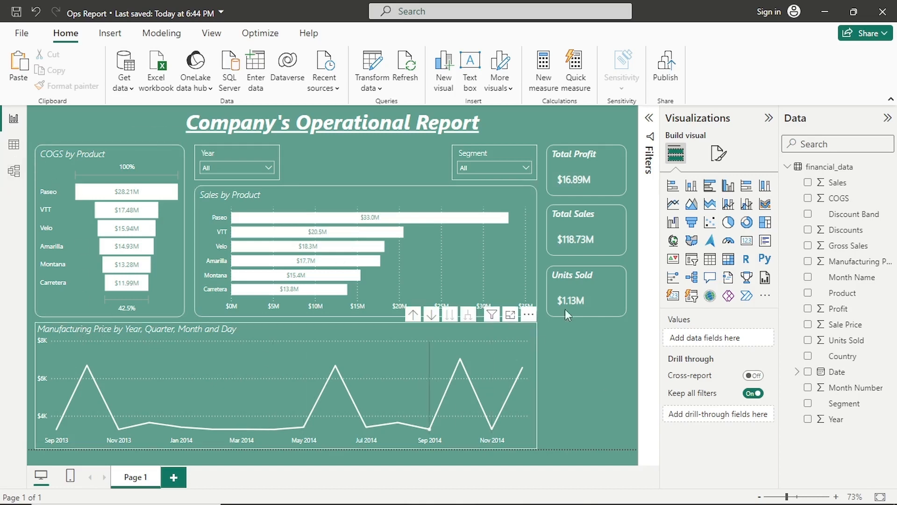
pyautogui.click(718, 153)
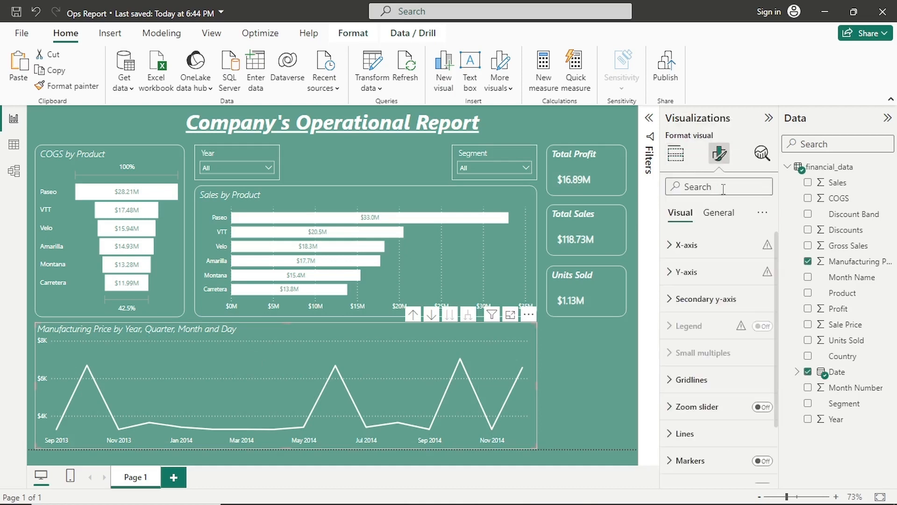
pyautogui.click(718, 212)
pyautogui.click(720, 275)
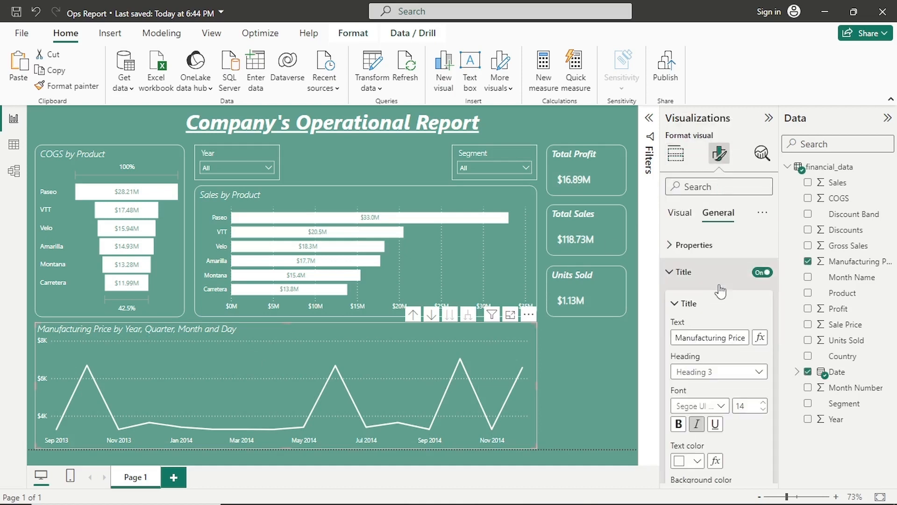
pyautogui.click(745, 337)
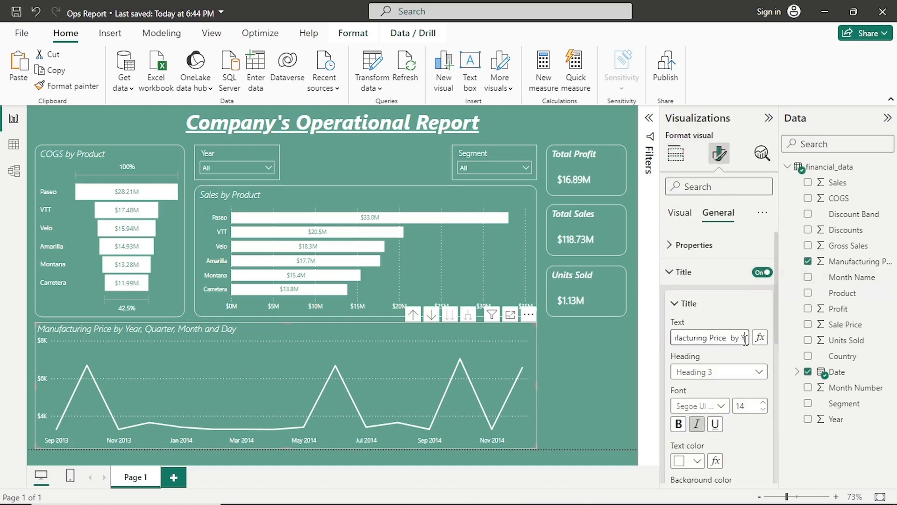
pyautogui.press('Right')
pyautogui.press('Right')
pyautogui.press('Right')
pyautogui.press('Right')
pyautogui.press('Right')
pyautogui.press('Right')
pyautogui.press('Right')
pyautogui.press('Right')
pyautogui.press('Right')
pyautogui.press('Right')
pyautogui.press('Right')
pyautogui.press('Right')
pyautogui.press('Right')
pyautogui.press('Right')
pyautogui.press('Right')
pyautogui.press('Right')
pyautogui.press('Right')
pyautogui.press('Right')
pyautogui.press('Right')
pyautogui.press('Right')
pyautogui.press('BackSpace')
pyautogui.press('BackSpace')
pyautogui.press('BackSpace')
pyautogui.press('BackSpace')
pyautogui.press('BackSpace')
pyautogui.press('BackSpace')
pyautogui.press('BackSpace')
pyautogui.press('BackSpace')
pyautogui.press('BackSpace')
pyautogui.press('BackSpace')
pyautogui.press('BackSpace')
pyautogui.press('BackSpace')
pyautogui.press('BackSpace')
pyautogui.press('BackSpace')
pyautogui.press('BackSpace')
pyautogui.press('BackSpace')
pyautogui.press('BackSpace')
pyautogui.press('BackSpace')
pyautogui.press('BackSpace')
pyautogui.press('BackSpace')
pyautogui.press('BackSpace')
pyautogui.press('BackSpace')
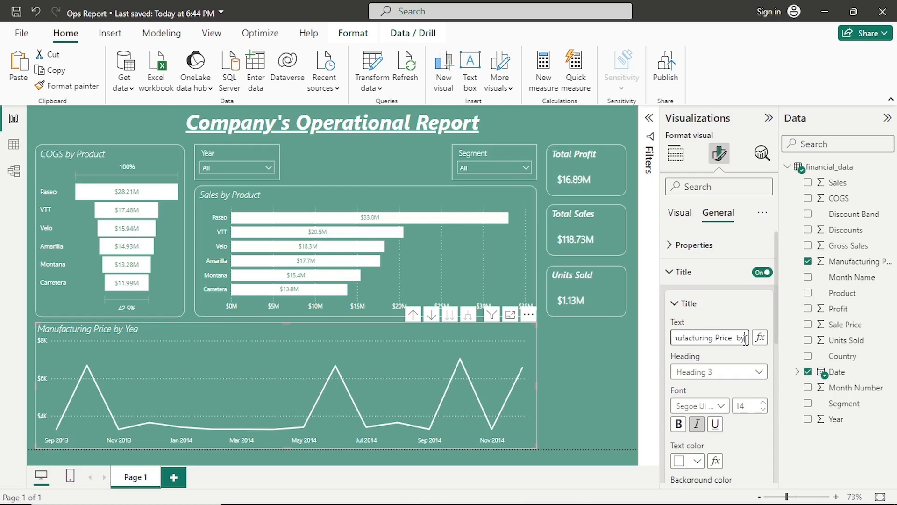
pyautogui.press('BackSpace')
pyautogui.press('BackSpace')
pyautogui.press('BackSpace')
pyautogui.press('BackSpace')
pyautogui.press('BackSpace')
pyautogui.press('BackSpace')
pyautogui.write('Over the P')
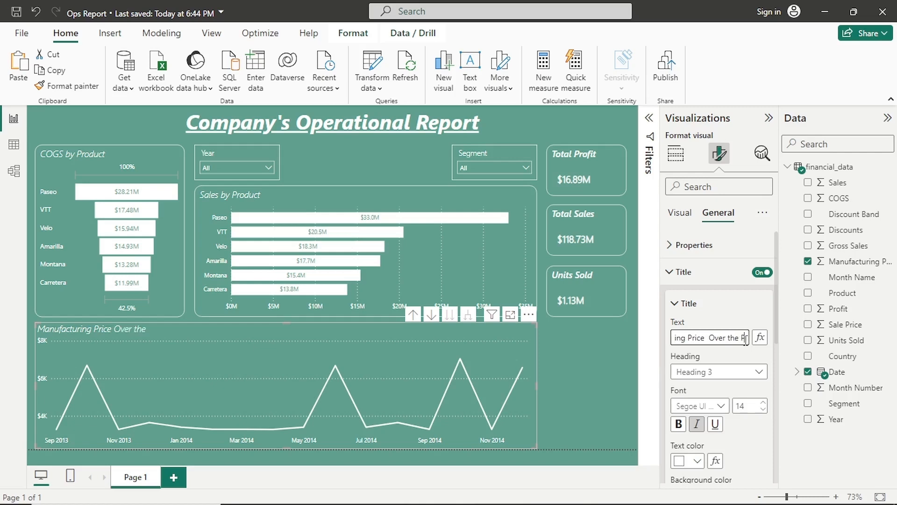
pyautogui.write('eriod')
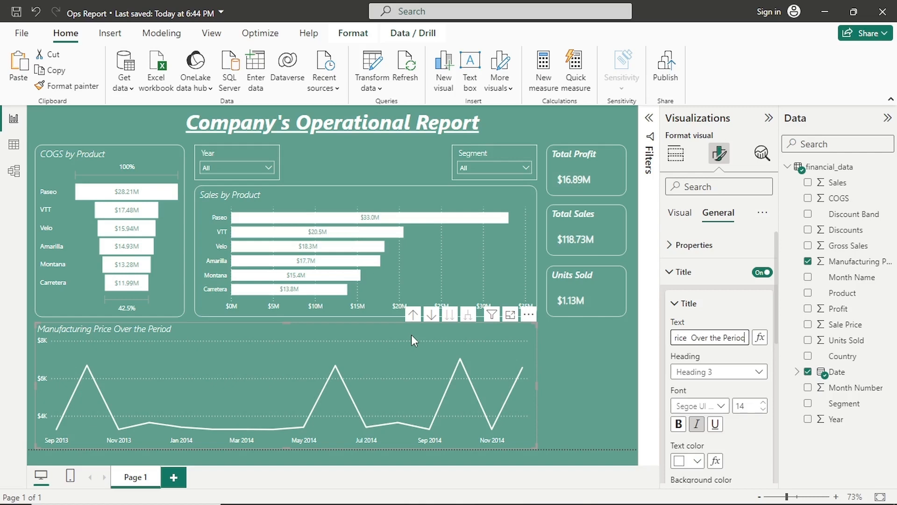
# - Duplicate the Manufacturing Price line chart and place the copy exactly over the original
pyautogui.click(292, 338)
pyautogui.moveTo(297, 338); pyautogui.dragTo(277, 333)
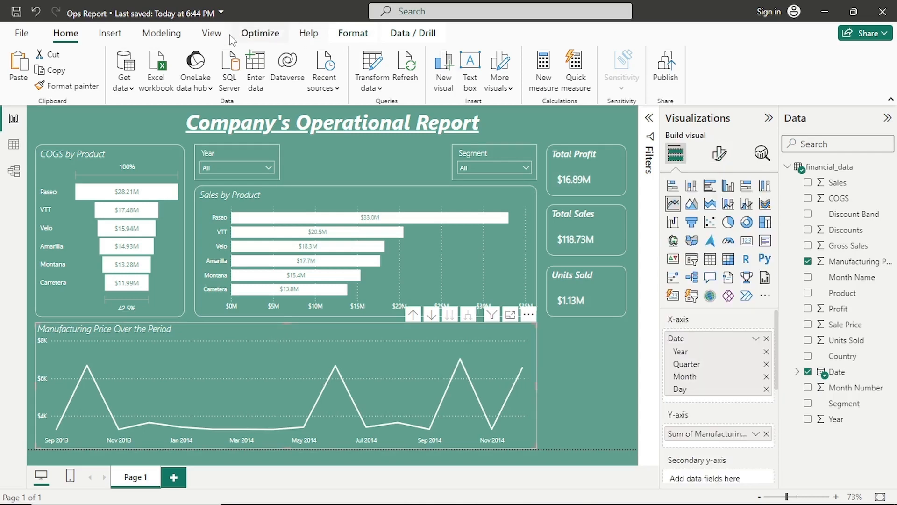
# - Show the layer order list of the page's objects and save the report
pyautogui.click(228, 36)
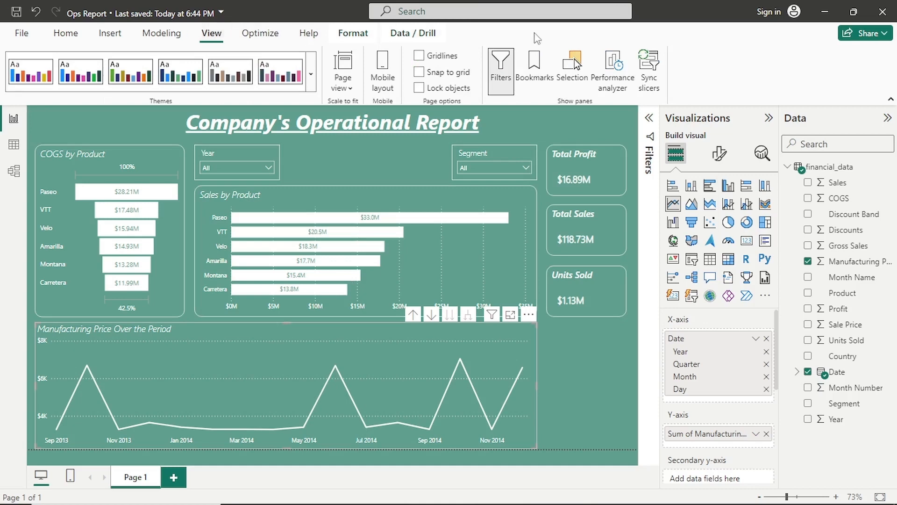
pyautogui.click(578, 65)
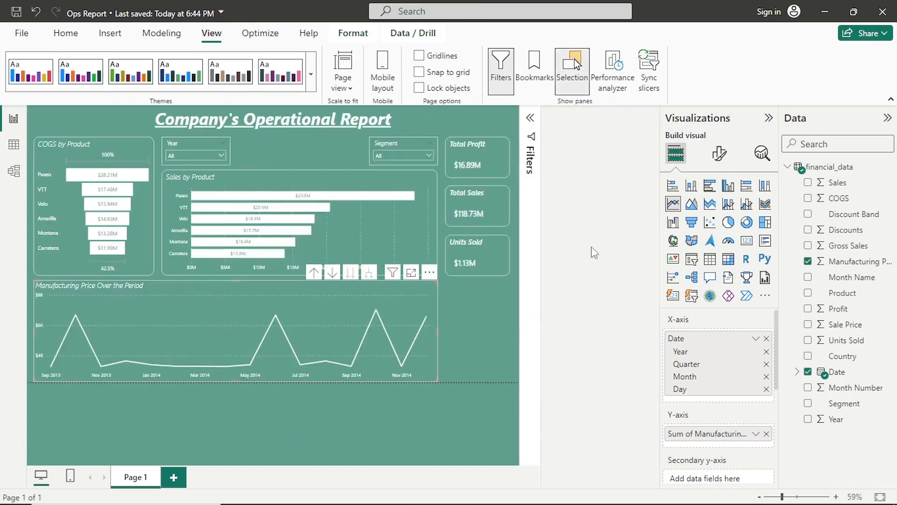
pyautogui.hotkey('ctrl', 's')
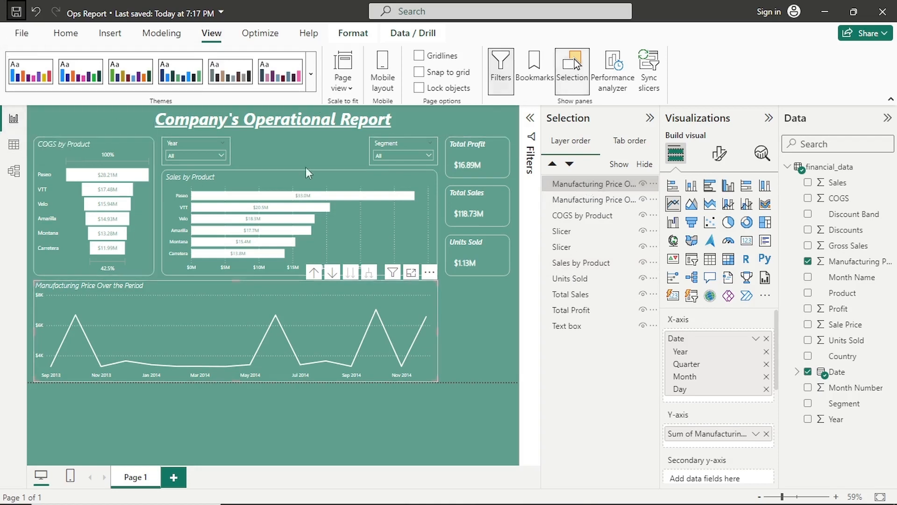
# - Rename the topmost Manufacturing Price chart in the layer order as "Correlation of Profit"
pyautogui.doubleClick(589, 187)
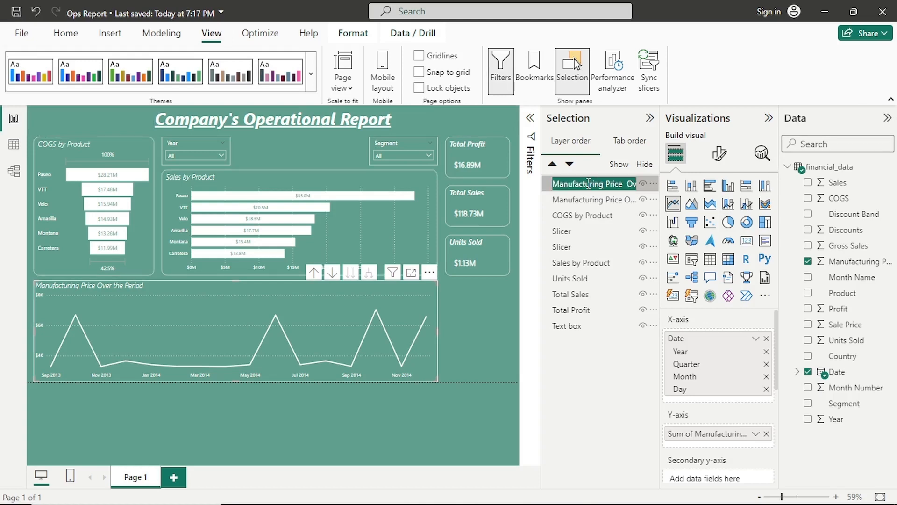
pyautogui.write('Correlation of Profit')
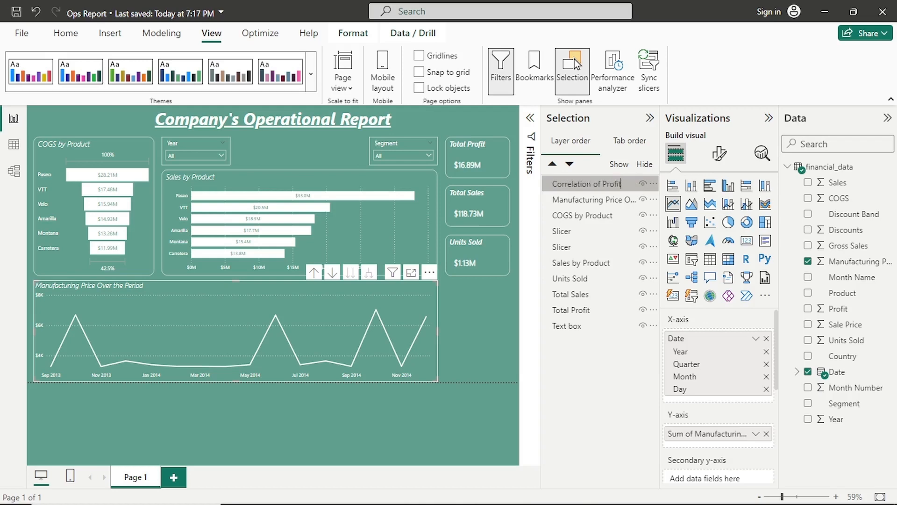
pyautogui.press('Return')
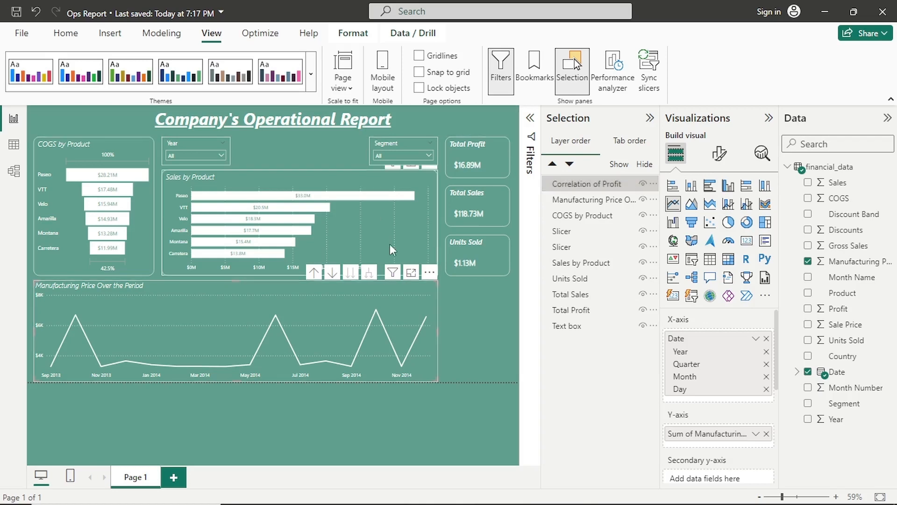
pyautogui.click(486, 328)
# - Remove the Date and Manufacturing Price fields from the Correlation of Profit chart and convert it to a scatter chart
pyautogui.moveTo(416, 312)
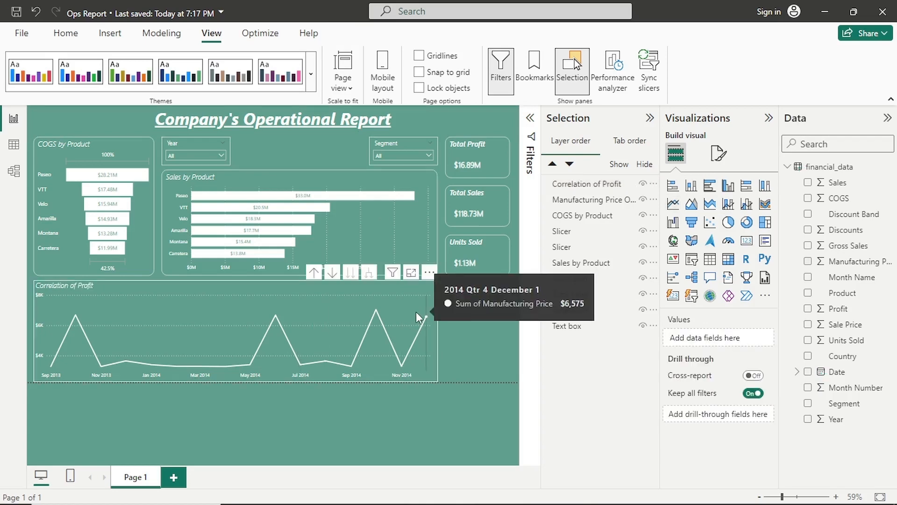
pyautogui.click(415, 312)
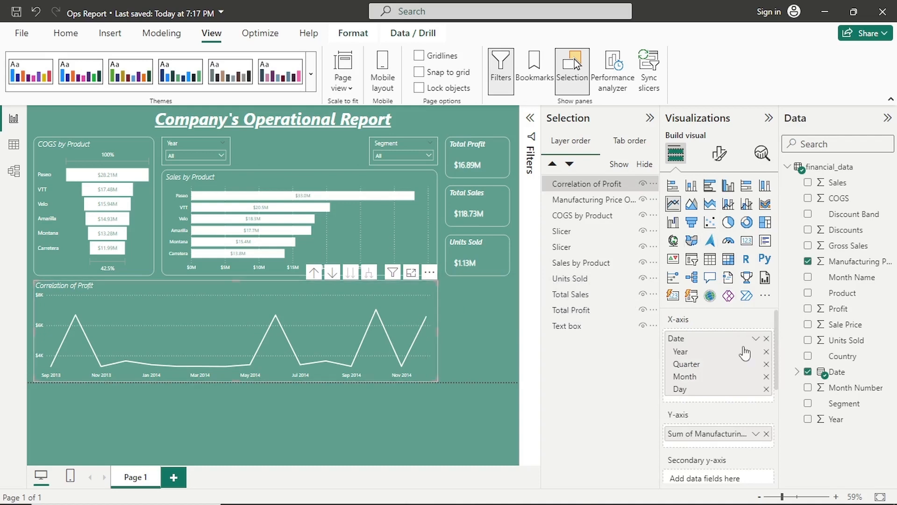
pyautogui.click(767, 338)
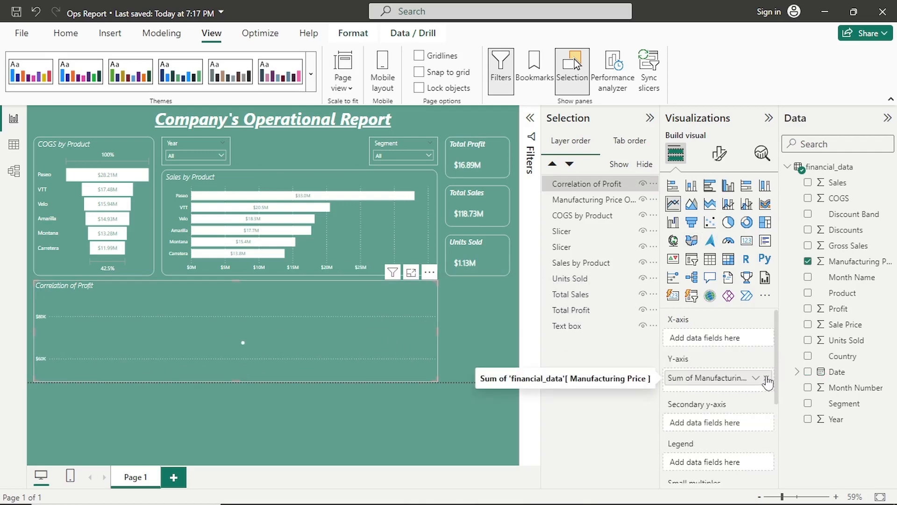
pyautogui.click(767, 379)
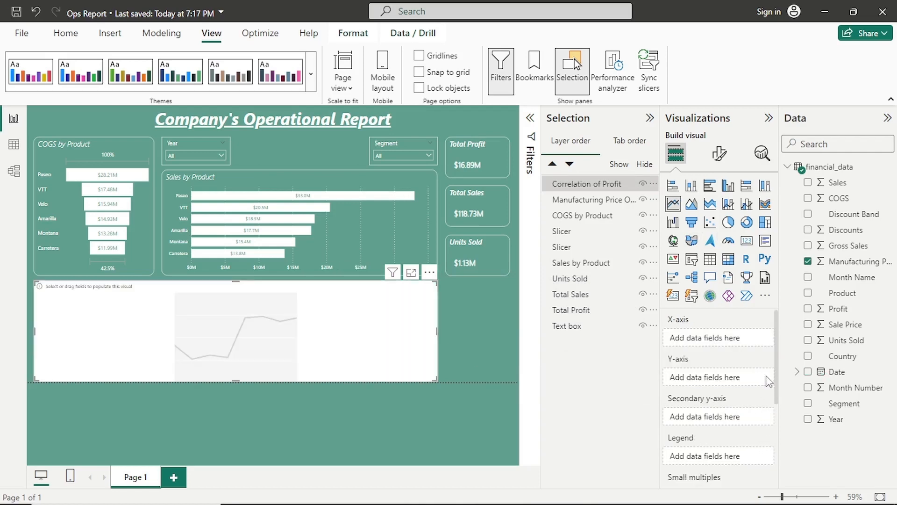
pyautogui.click(709, 223)
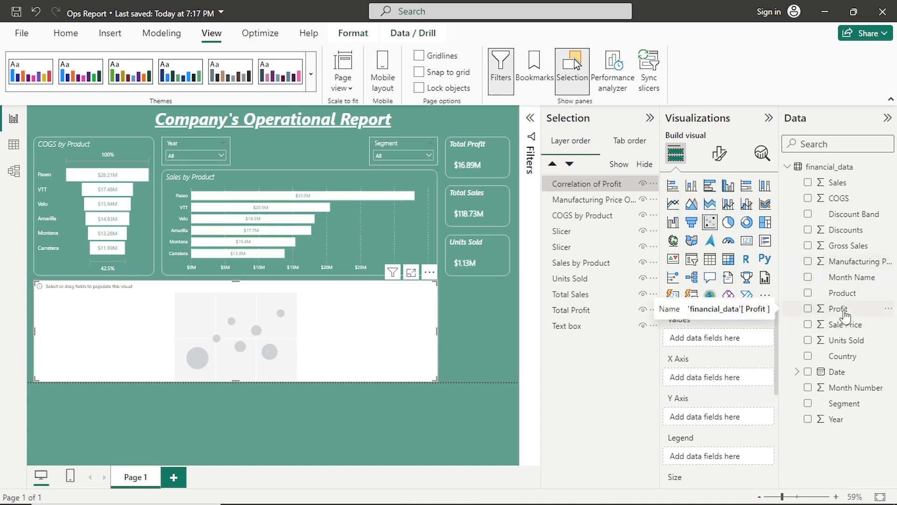
# - Assign Profit to the scatter chart's X axis, Sales to the Y axis, Units Sold to the values and Product to the legend
pyautogui.moveTo(845, 316); pyautogui.dragTo(732, 378)
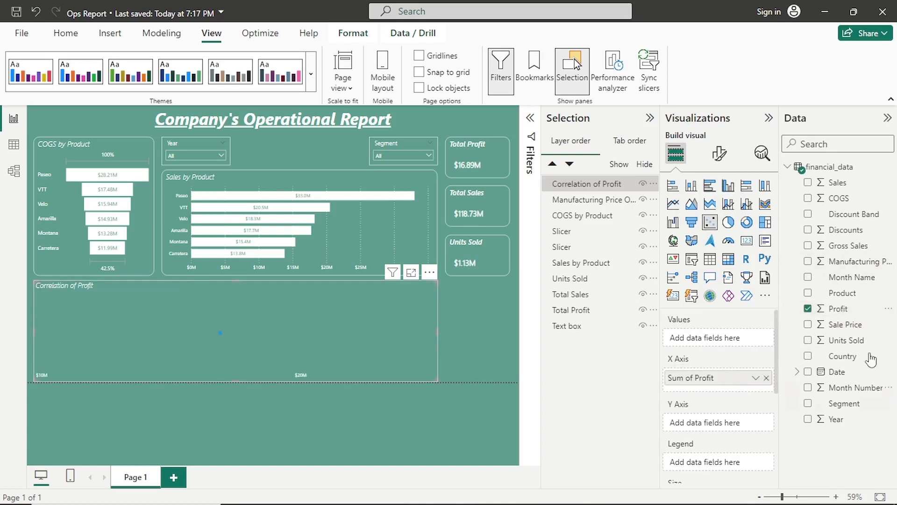
pyautogui.moveTo(840, 186); pyautogui.dragTo(728, 421)
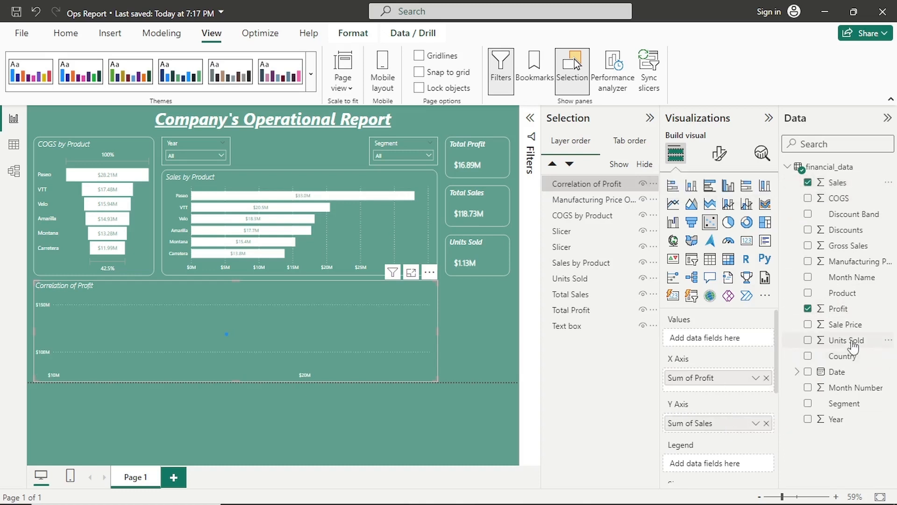
pyautogui.moveTo(853, 346); pyautogui.dragTo(753, 345)
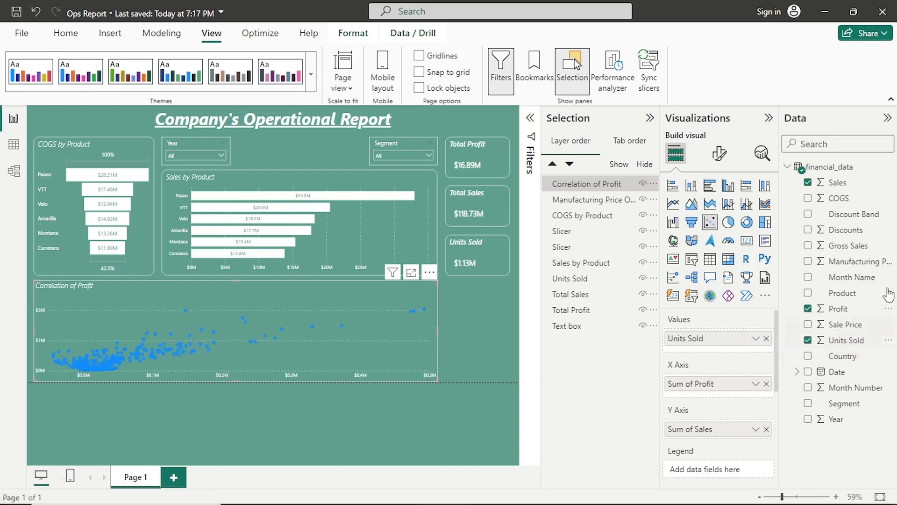
pyautogui.moveTo(845, 299); pyautogui.dragTo(740, 473)
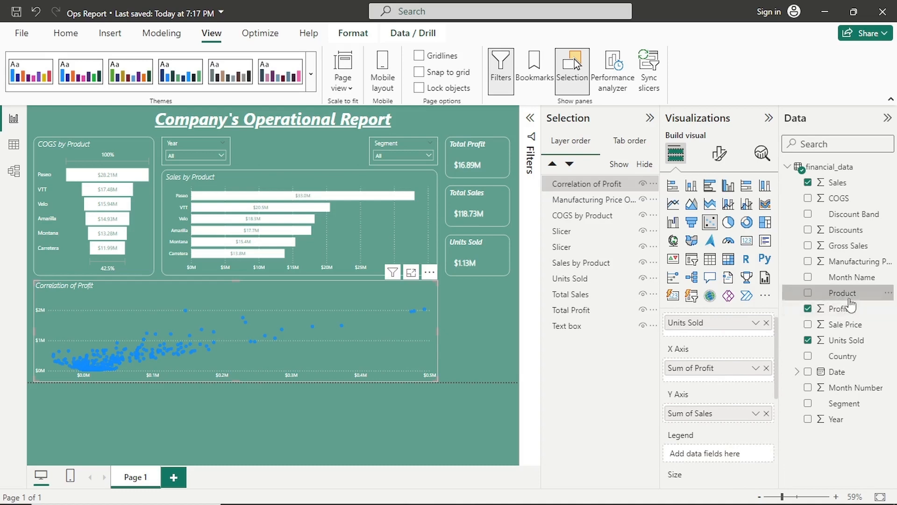
pyautogui.moveTo(851, 298); pyautogui.dragTo(733, 458)
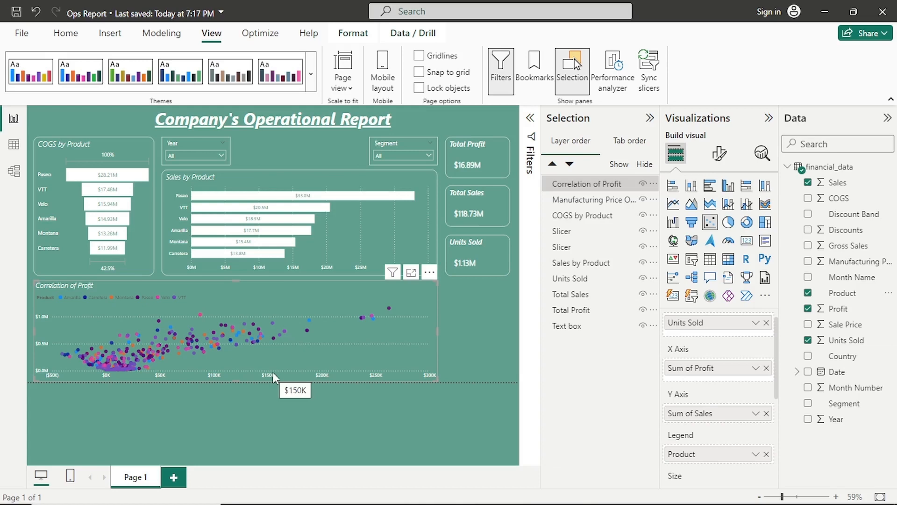
pyautogui.moveTo(261, 332)
pyautogui.moveTo(389, 307)
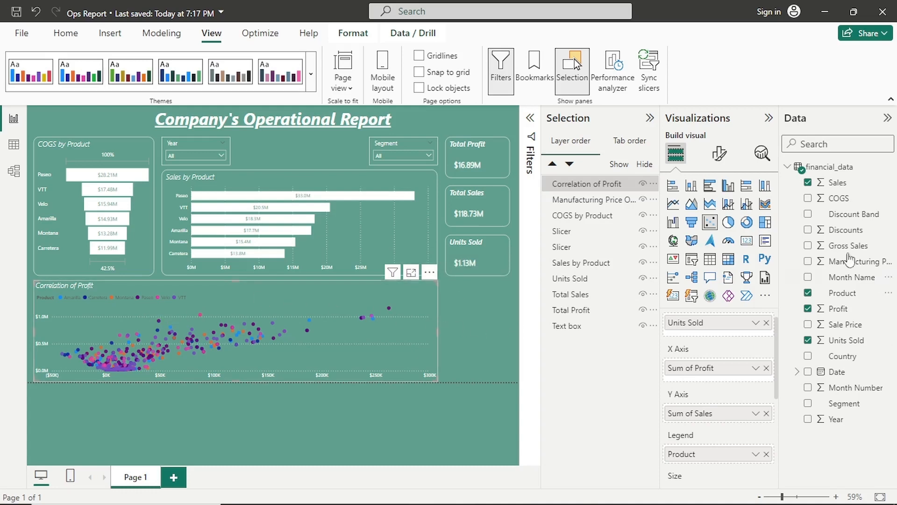
# - Colour the scatter chart's legend text white
pyautogui.click(718, 154)
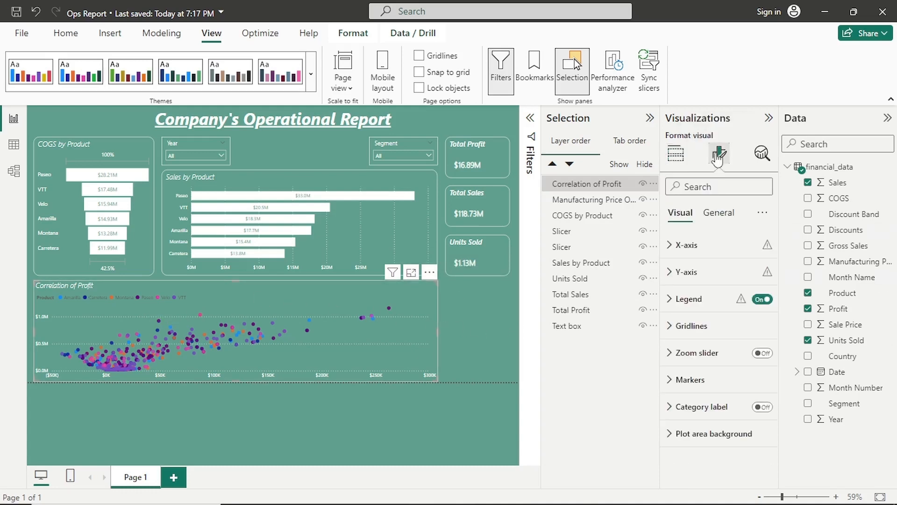
pyautogui.click(697, 301)
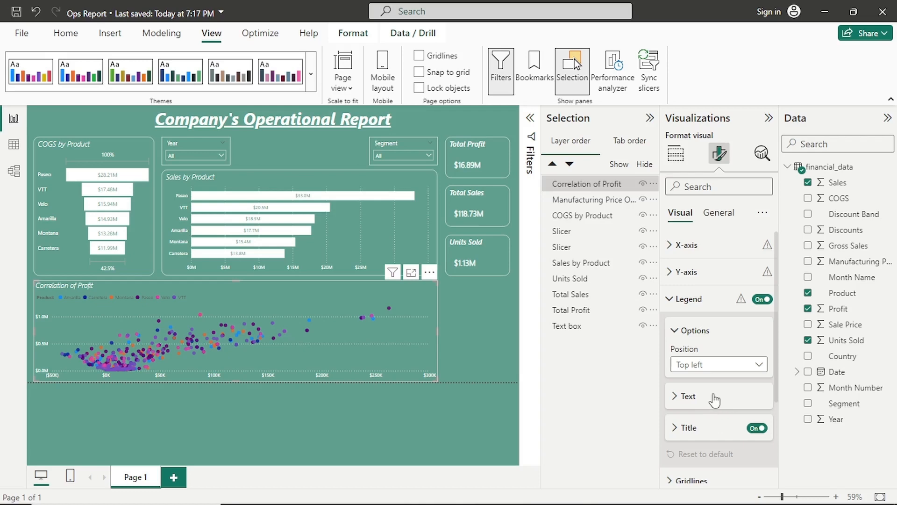
pyautogui.click(715, 398)
pyautogui.scroll(-2, 715, 398)
pyautogui.click(696, 448)
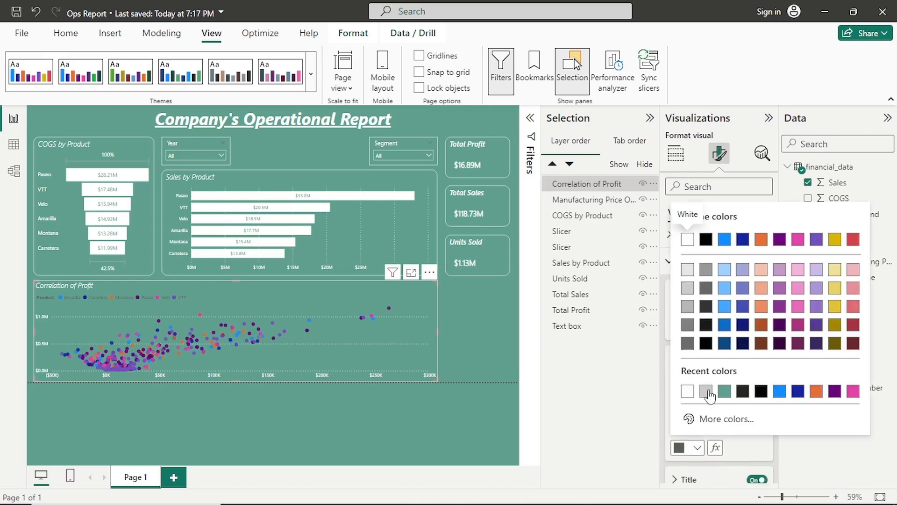
pyautogui.click(689, 392)
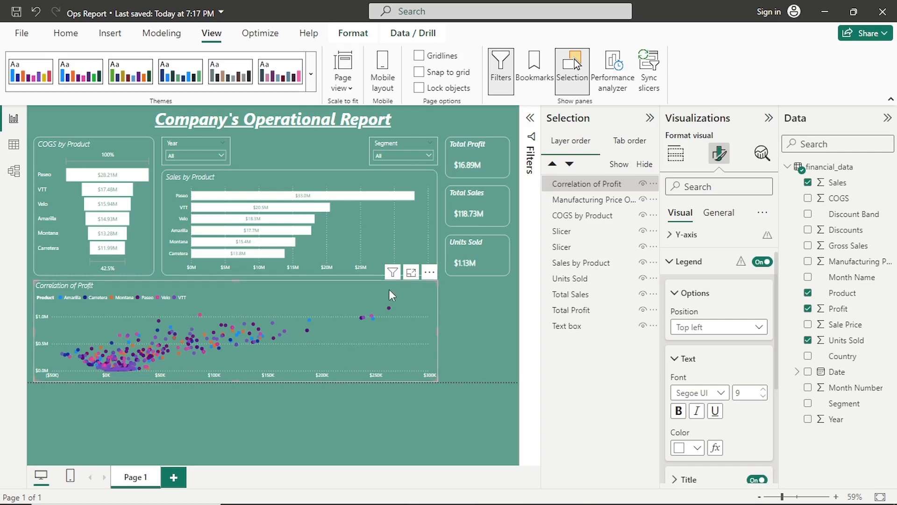
# - Lower the scatter chart's top edge to expose the line chart beneath, and lower the line chart's top edge slightly
pyautogui.click(233, 280)
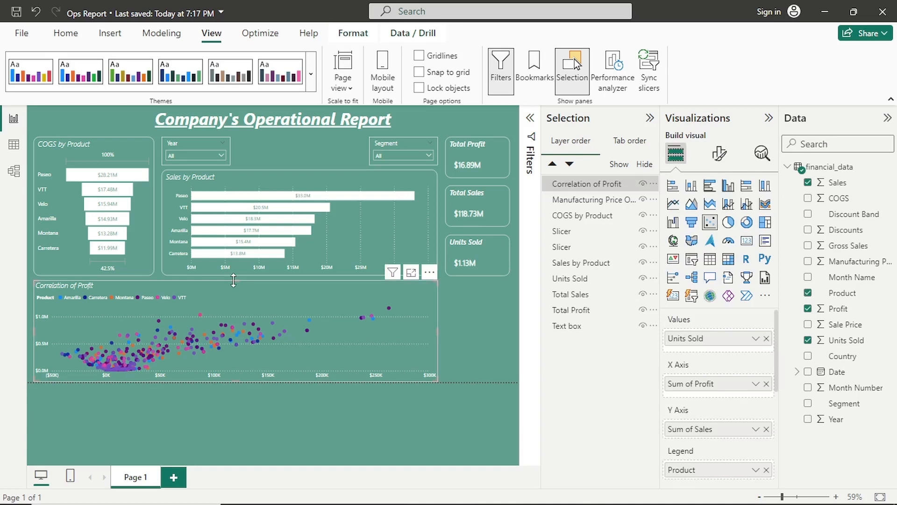
pyautogui.moveTo(233, 280); pyautogui.dragTo(234, 290)
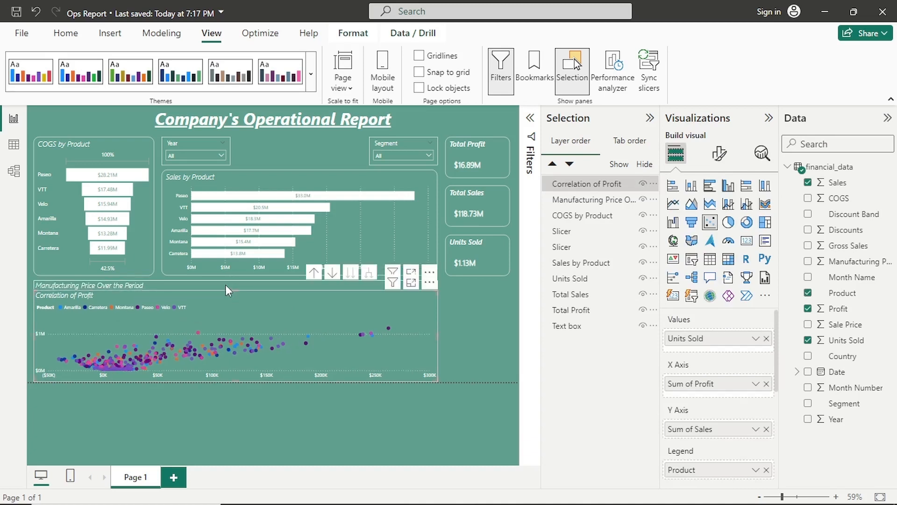
pyautogui.click(226, 285)
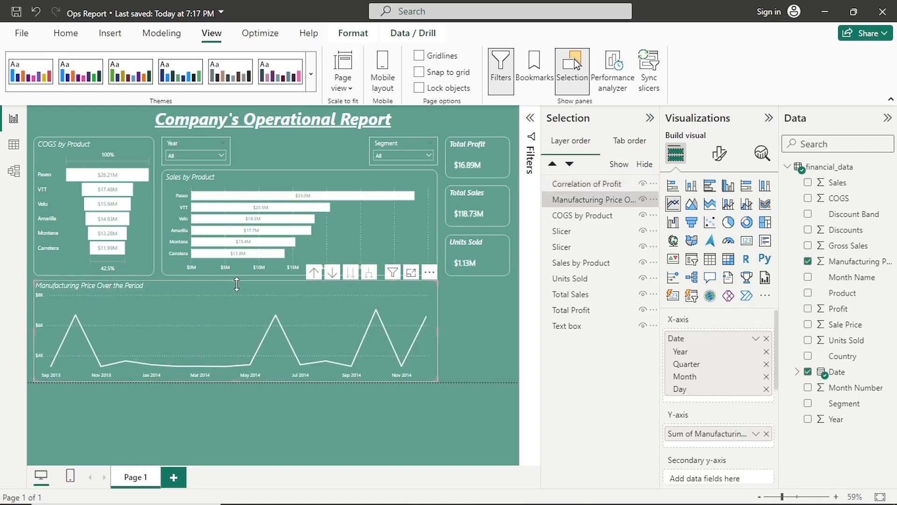
pyautogui.moveTo(237, 281); pyautogui.dragTo(236, 286)
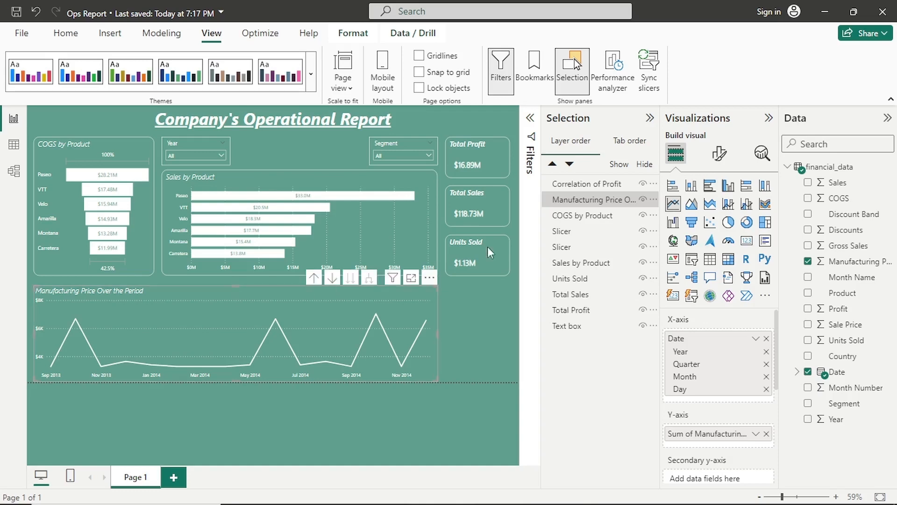
# - Raise the Correlation of Profit scatter chart's top edge to align with the line chart's top edge
pyautogui.click(617, 186)
pyautogui.click(618, 187)
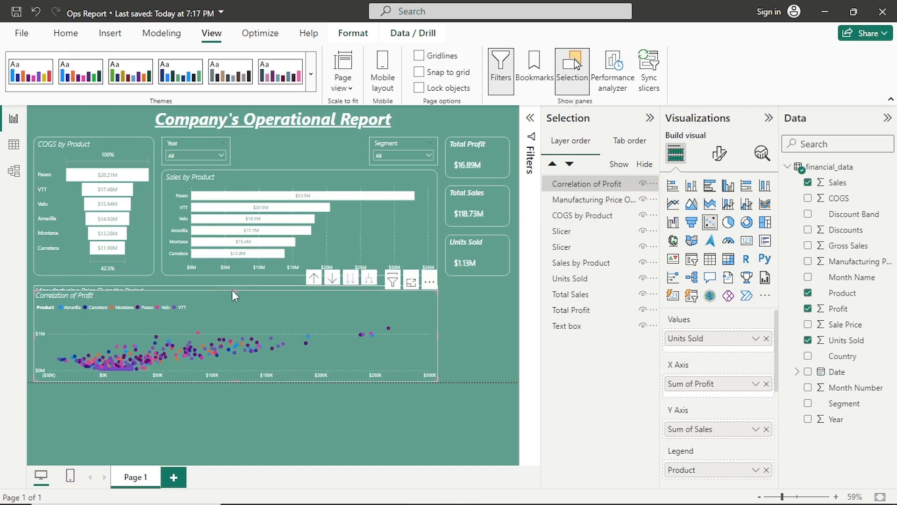
pyautogui.moveTo(236, 289); pyautogui.dragTo(240, 285)
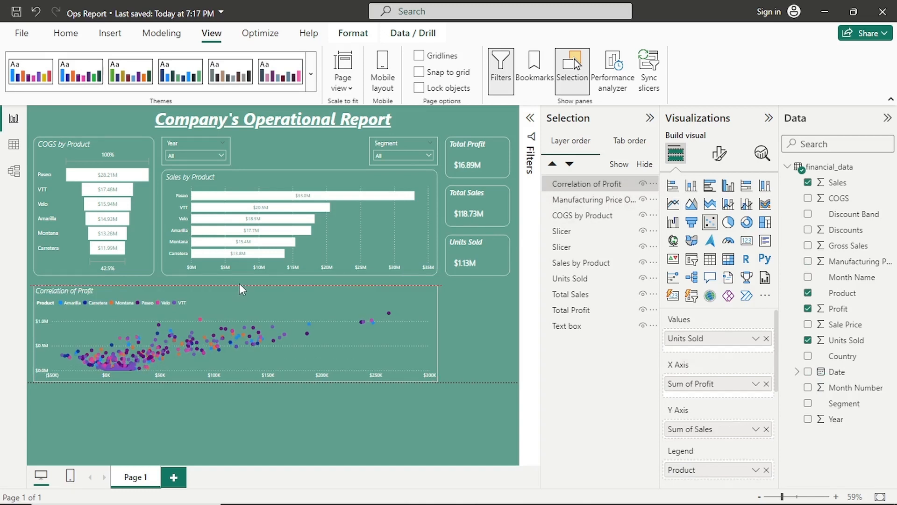
pyautogui.click(587, 204)
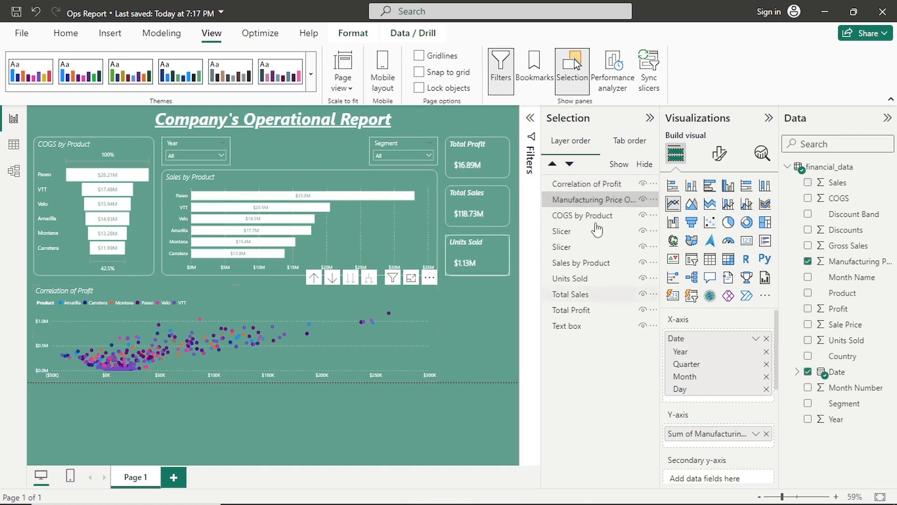
pyautogui.click(606, 186)
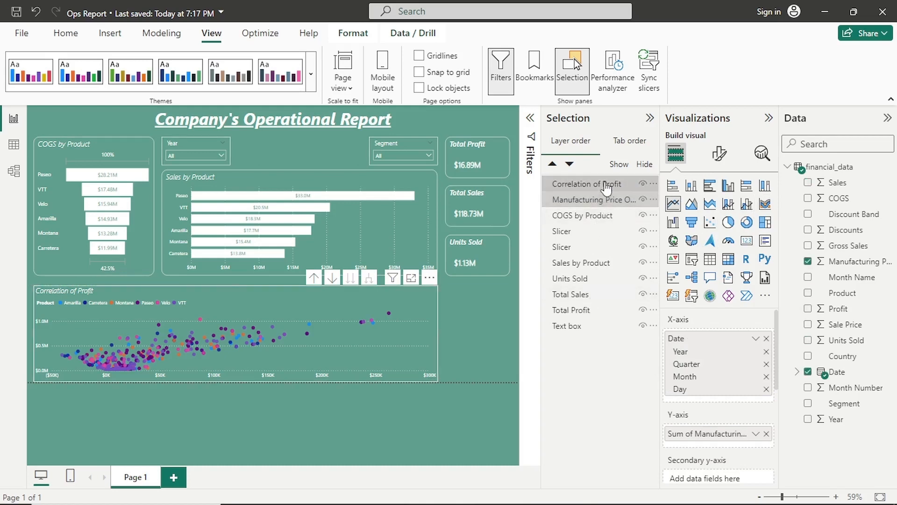
pyautogui.click(481, 305)
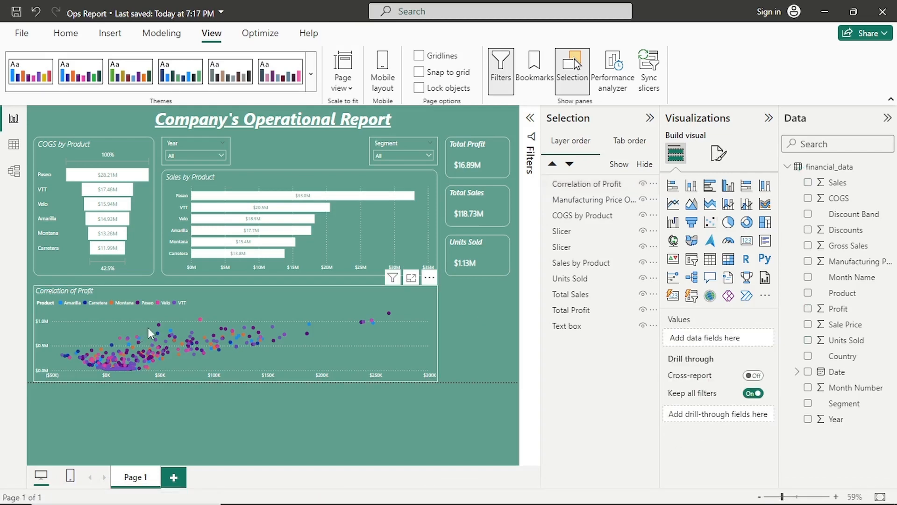
# - Insert a blank button and place it in the upper-right corner of the Correlation of Profit scatter chart
pyautogui.click(110, 37)
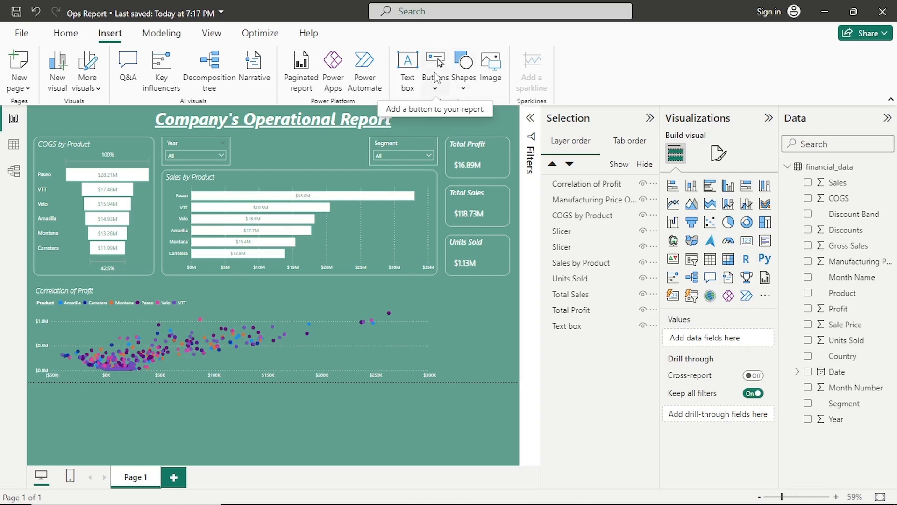
pyautogui.click(436, 74)
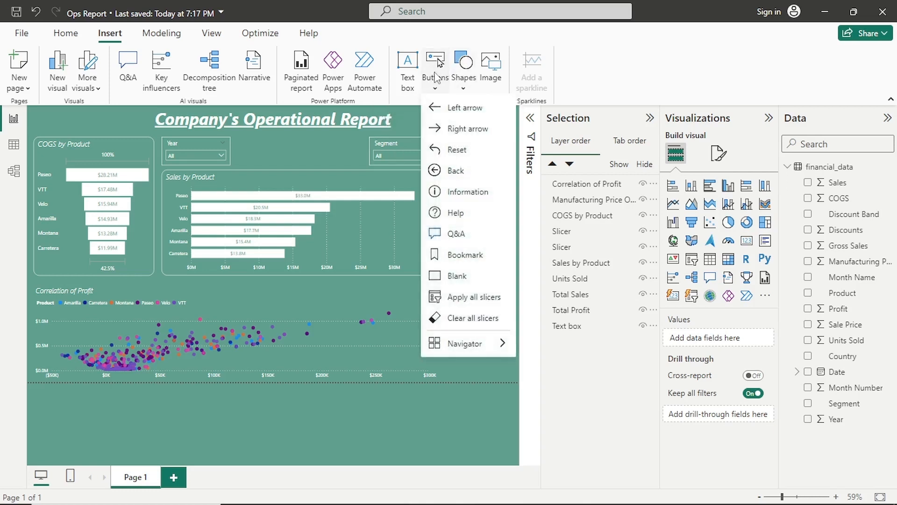
pyautogui.click(452, 276)
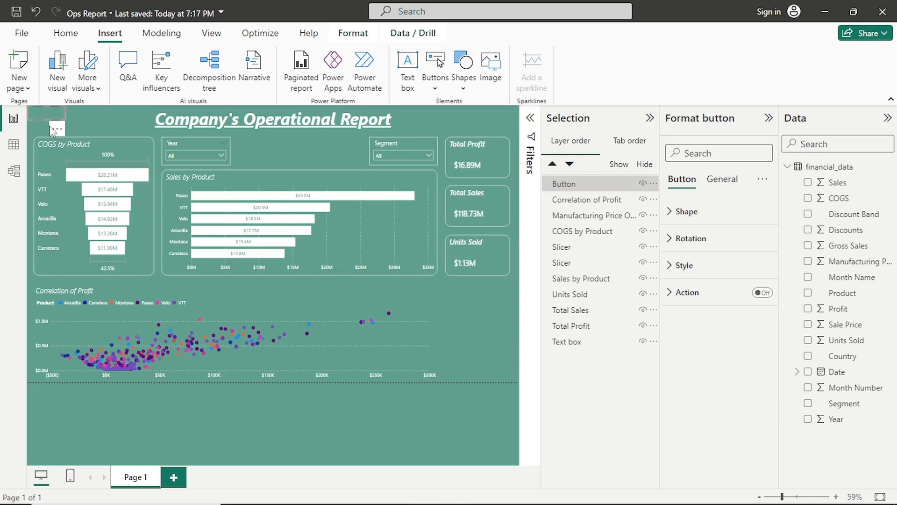
pyautogui.moveTo(57, 129); pyautogui.dragTo(420, 304)
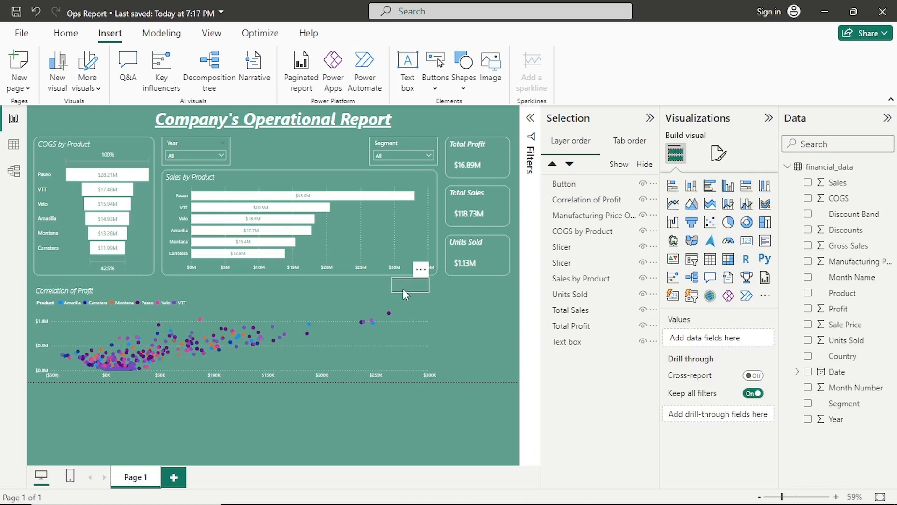
pyautogui.moveTo(403, 288)
pyautogui.mouseDown()
pyautogui.moveTo(417, 290)
pyautogui.moveTo(405, 292)
pyautogui.mouseUp()
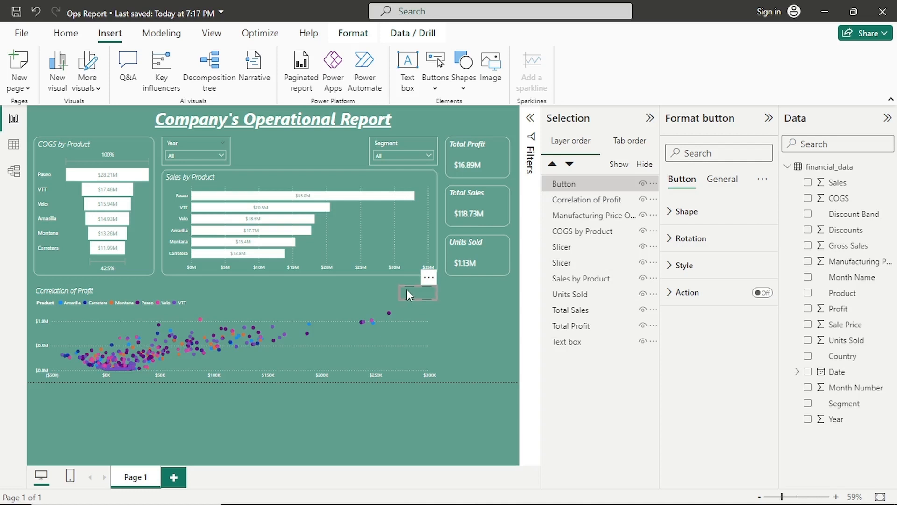
# - Rename the new button's layer as Profit
pyautogui.doubleClick(576, 186)
pyautogui.write('P')
pyautogui.write('rofit')
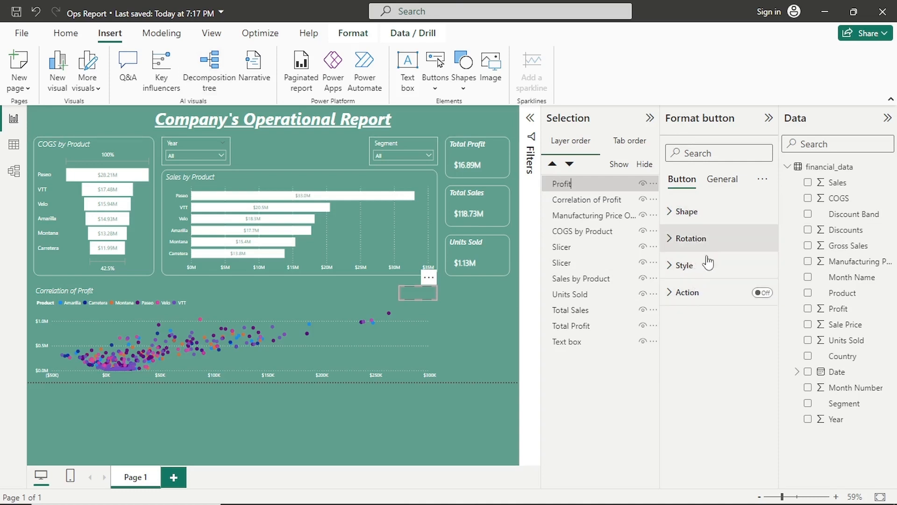
# - Turn on the button's text, set it to Profit and colour the font white
pyautogui.click(710, 277)
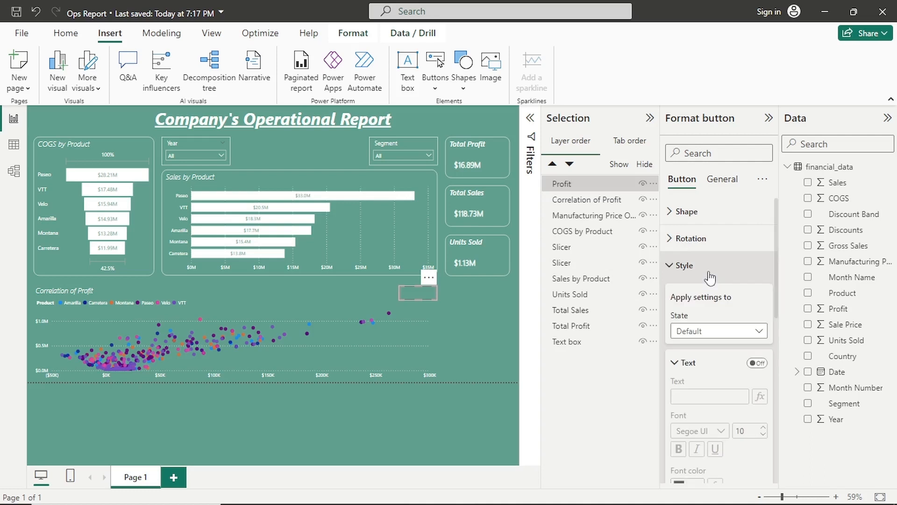
pyautogui.scroll(-2, 710, 331)
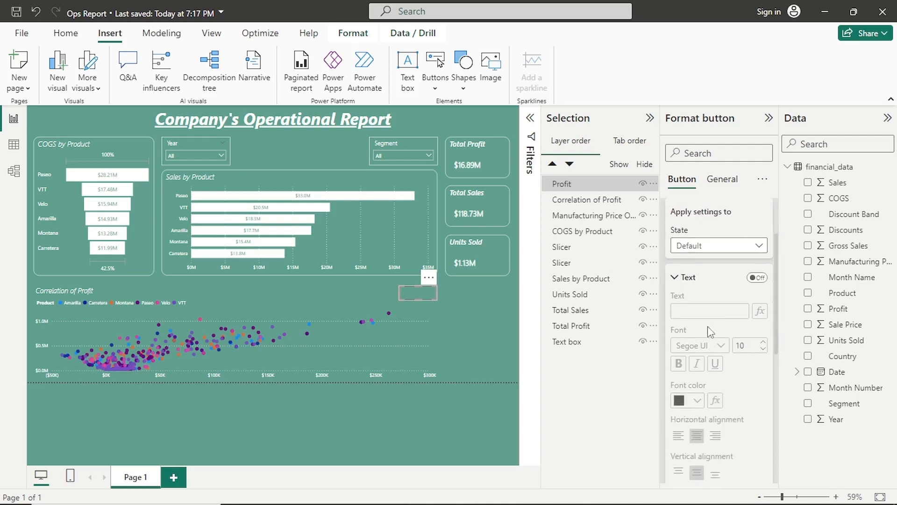
pyautogui.click(759, 278)
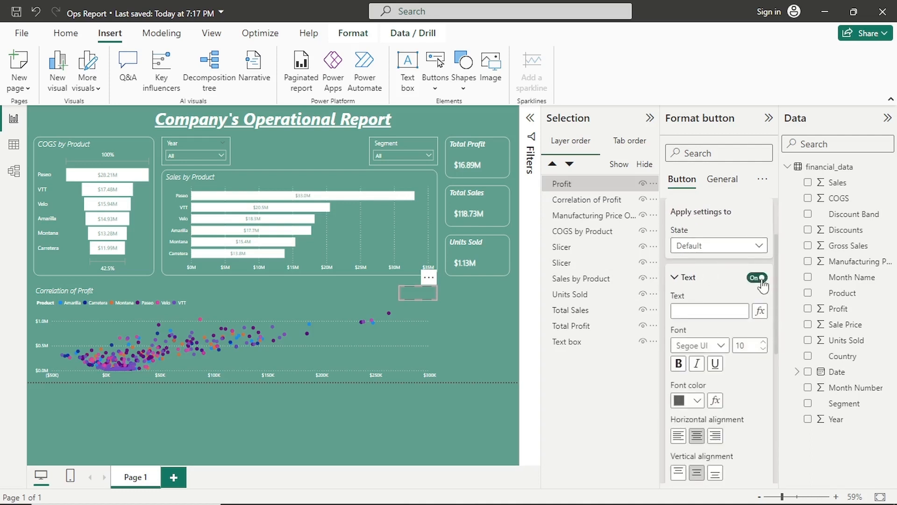
pyautogui.click(725, 308)
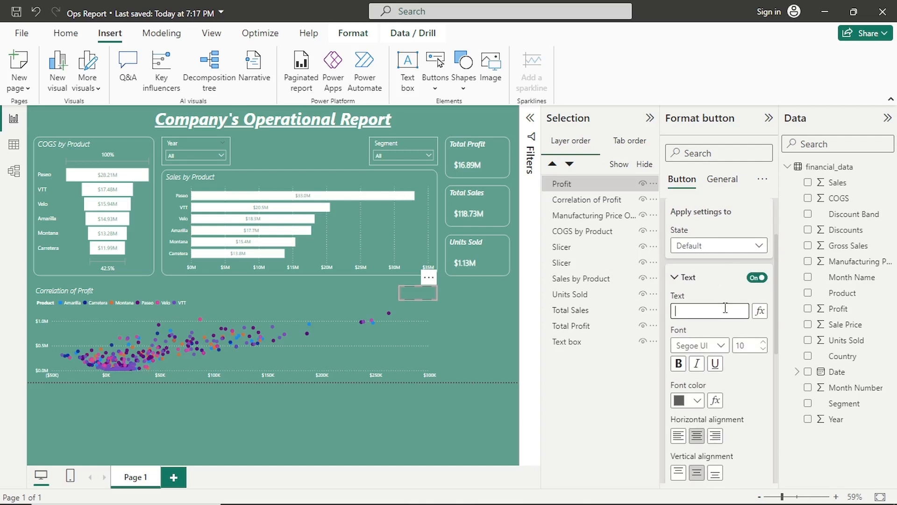
pyautogui.write('Profits')
pyautogui.press('BackSpace')
pyautogui.click(691, 401)
pyautogui.click(689, 346)
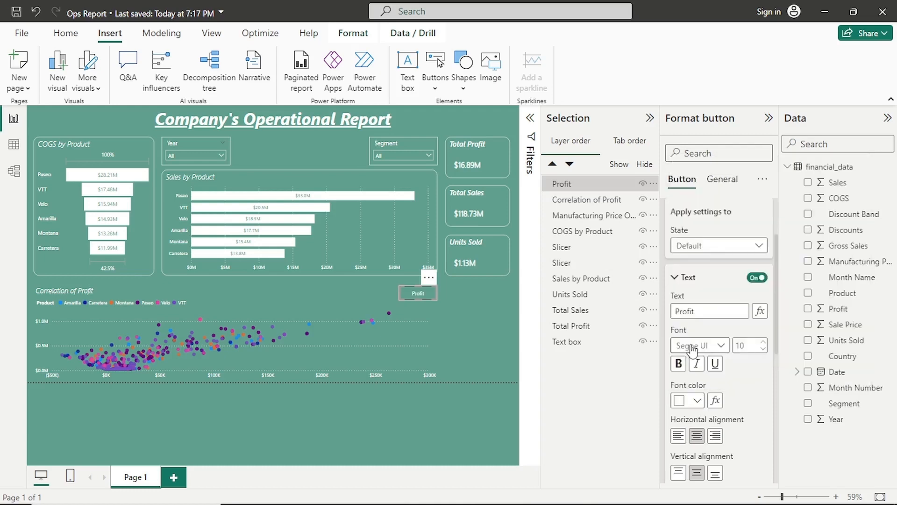
# - Turn off the Profit button's style border and give it a white visual border instead
pyautogui.click(698, 279)
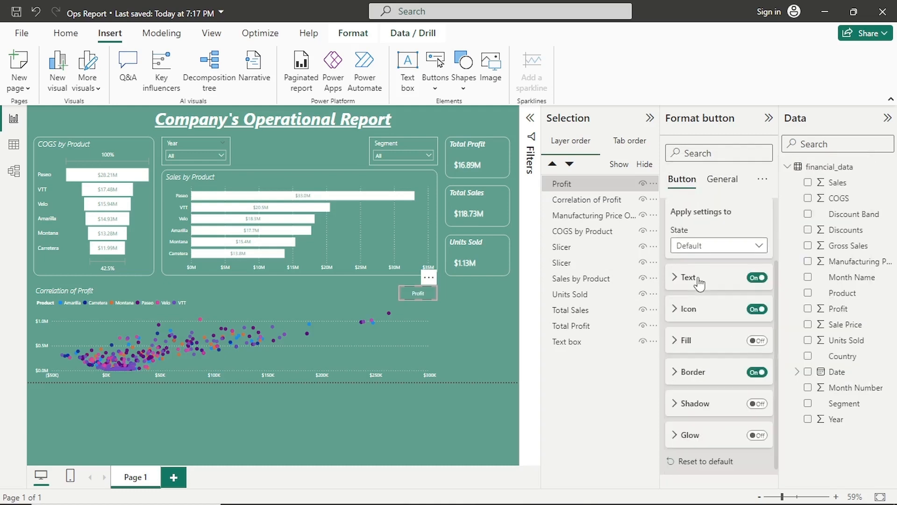
pyautogui.click(753, 373)
pyautogui.click(723, 180)
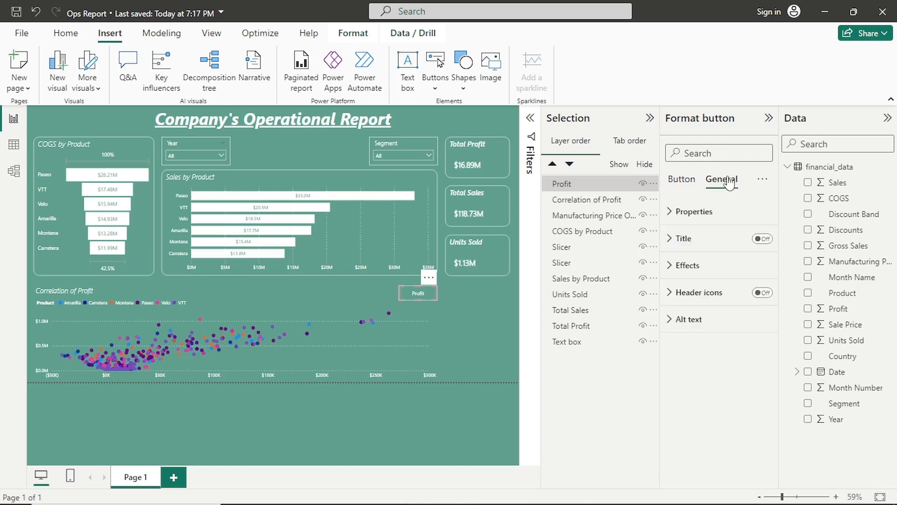
pyautogui.click(713, 273)
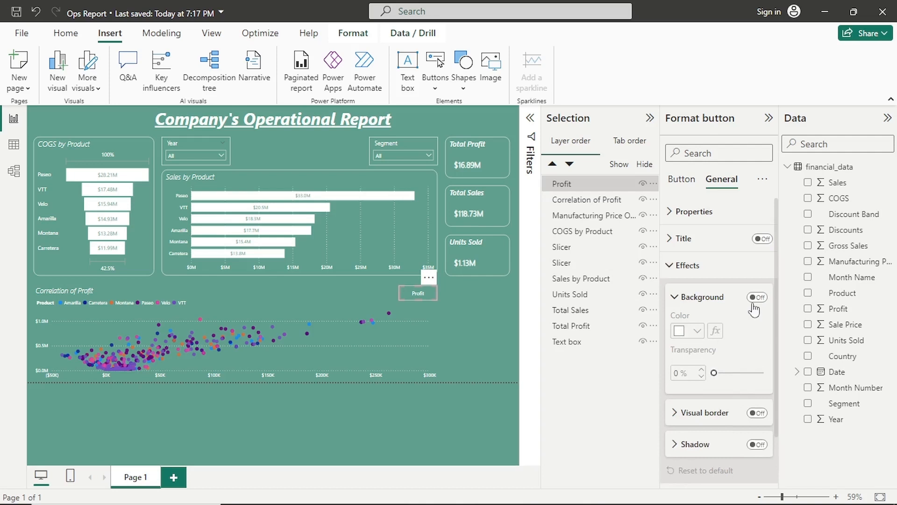
pyautogui.click(757, 413)
pyautogui.click(705, 414)
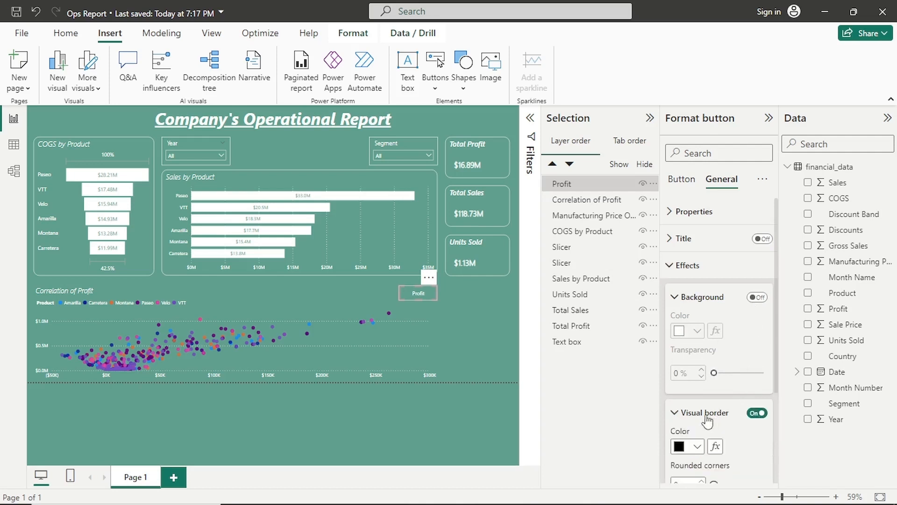
pyautogui.scroll(-3, 692, 400)
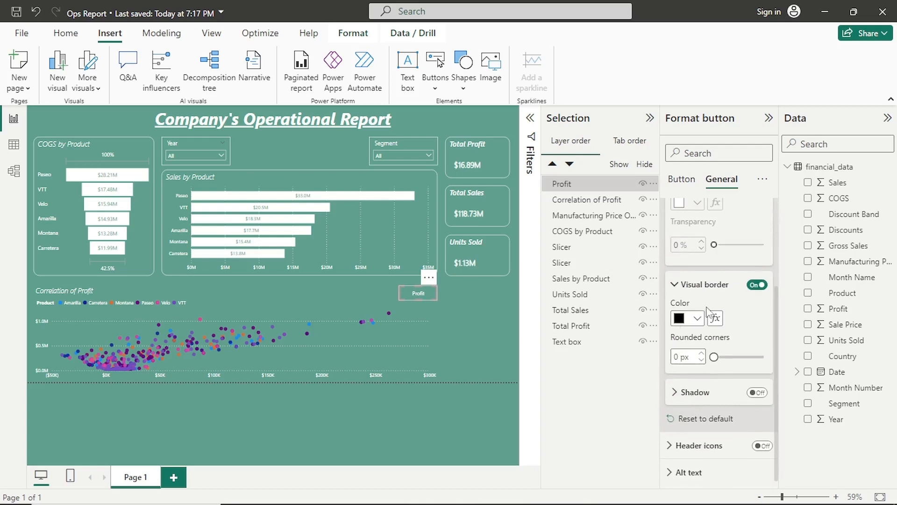
pyautogui.click(696, 318)
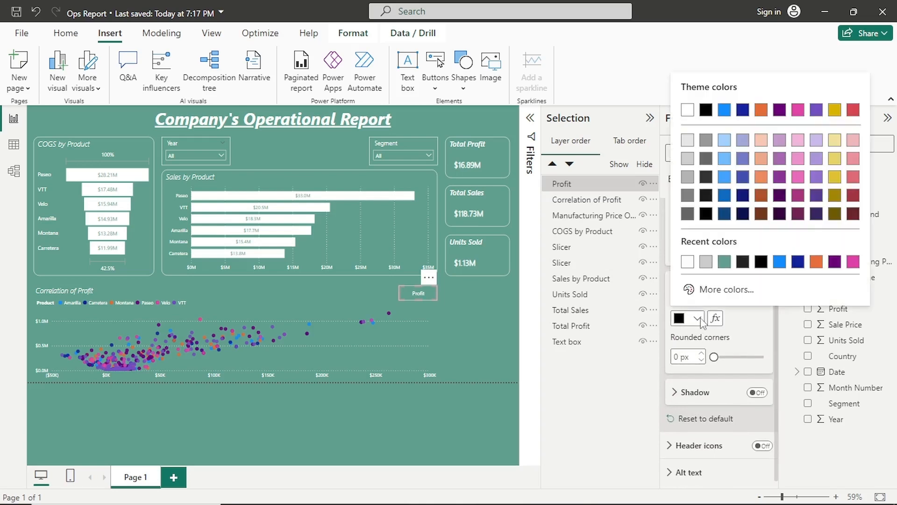
pyautogui.click(689, 264)
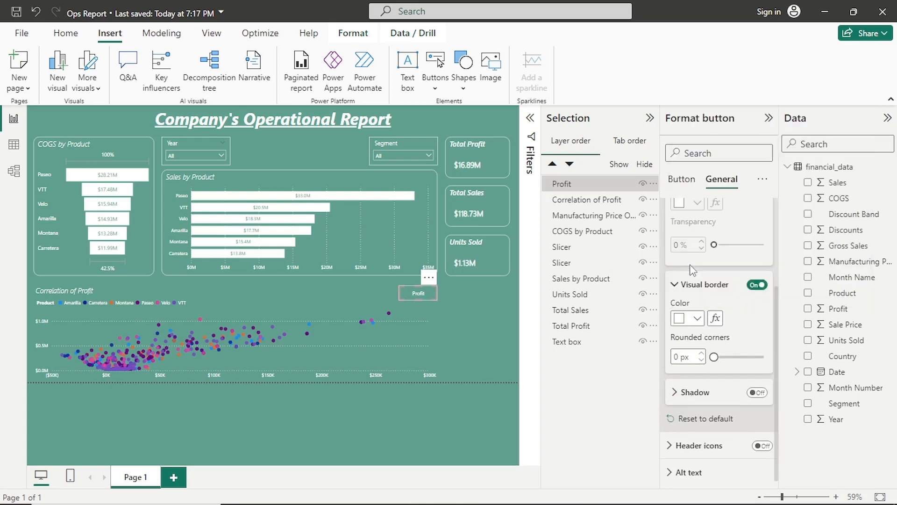
pyautogui.click(474, 335)
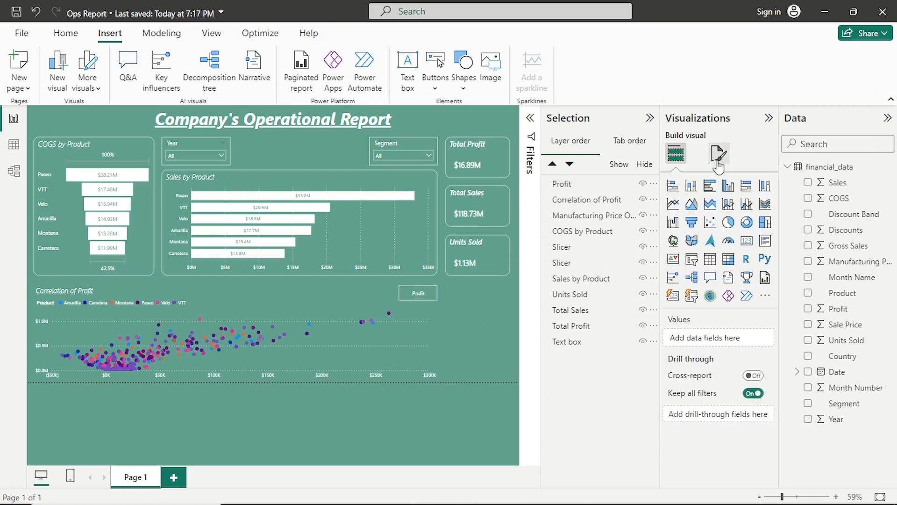
# - Turn on the shadow effect for the Profit button
pyautogui.click(435, 290)
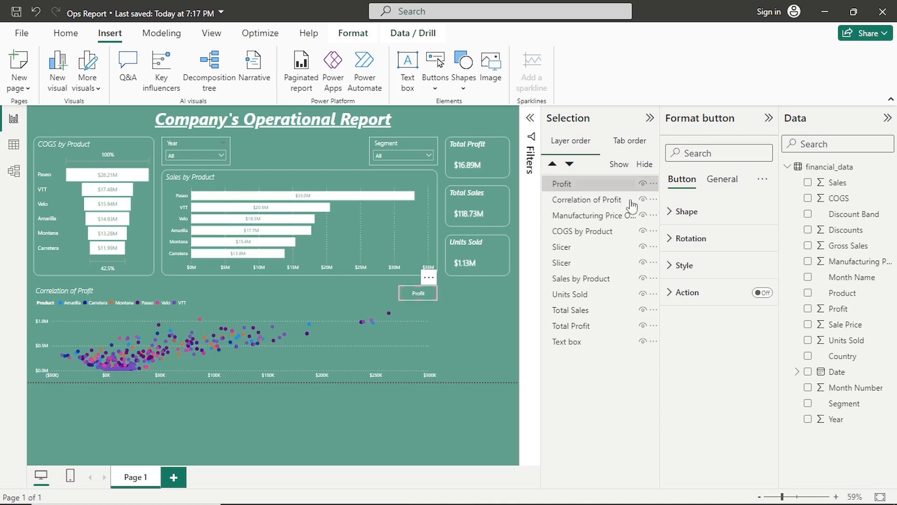
pyautogui.click(725, 180)
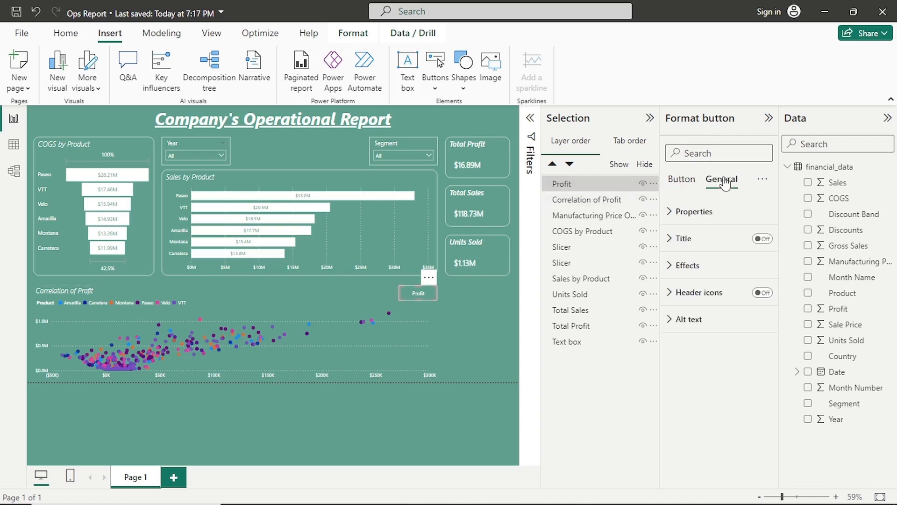
pyautogui.click(714, 265)
pyautogui.scroll(-1, 734, 336)
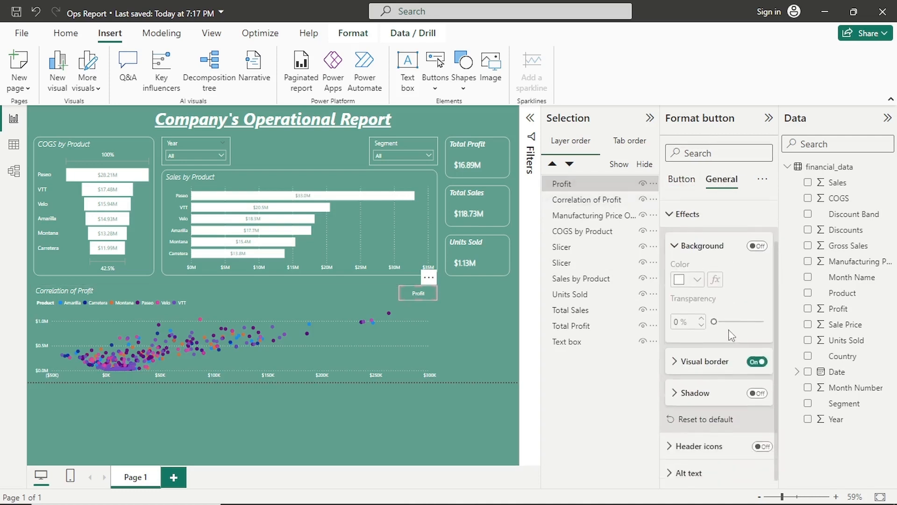
pyautogui.click(760, 391)
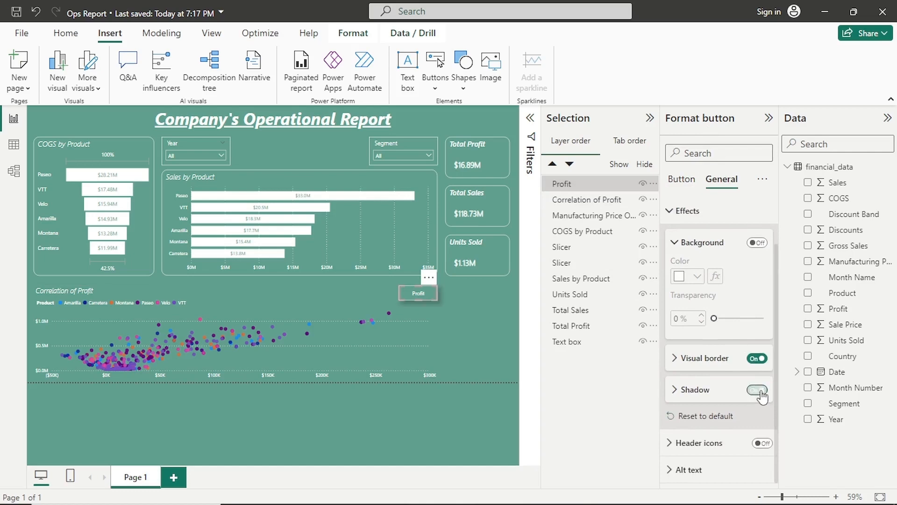
pyautogui.click(480, 357)
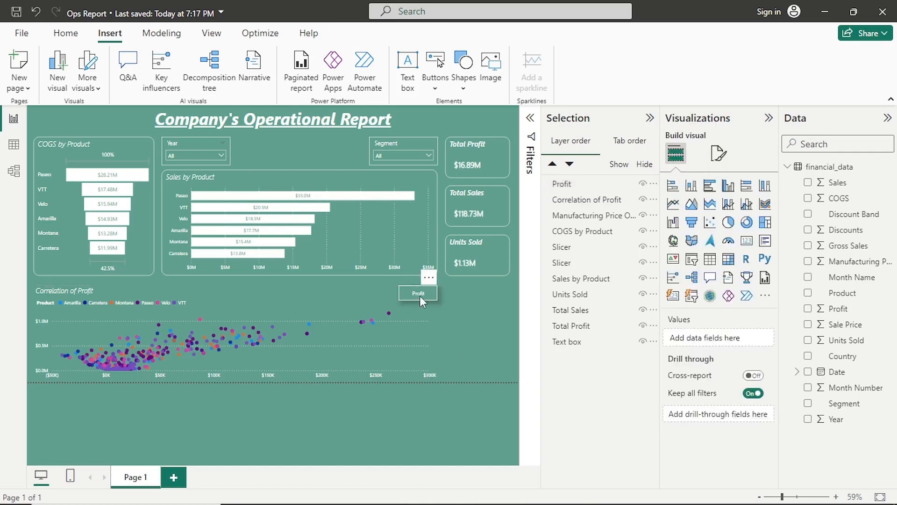
# - Collapse the Selection pane and place a duplicate of the Profit button just to the left of the original
pyautogui.click(650, 120)
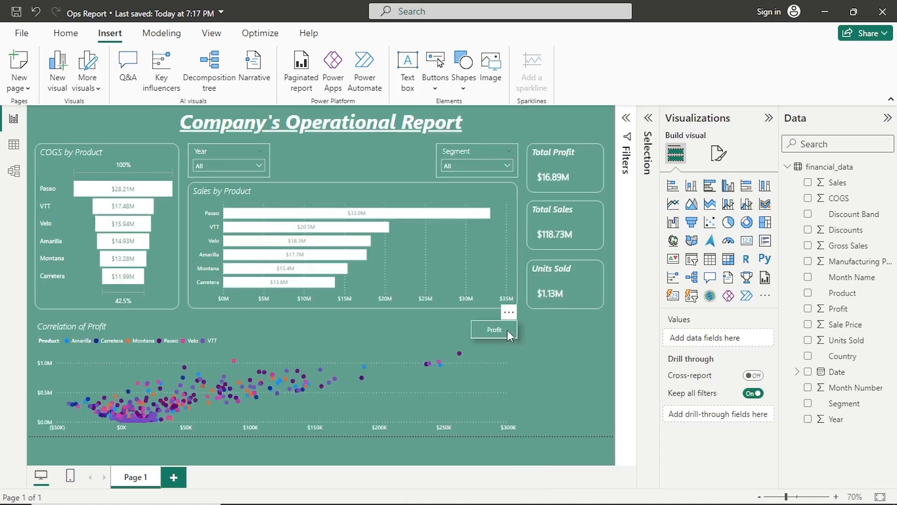
pyautogui.click(508, 332)
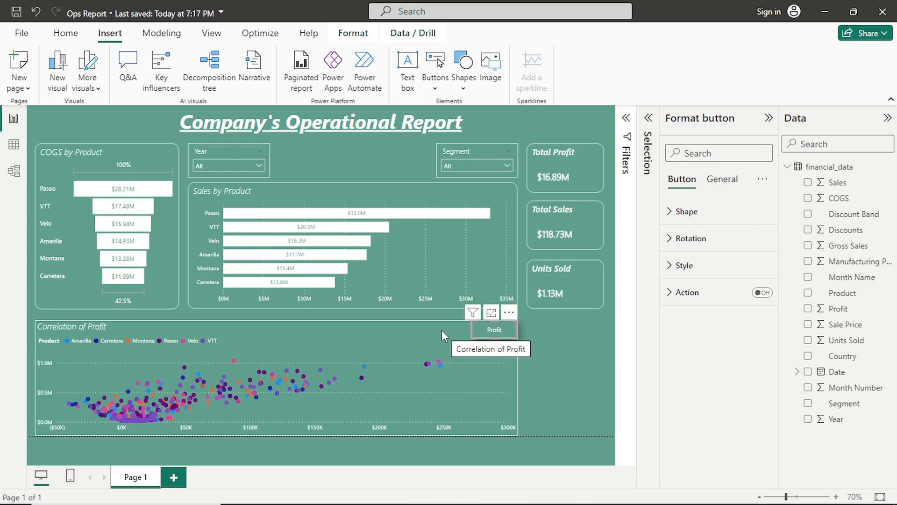
pyautogui.click(701, 302)
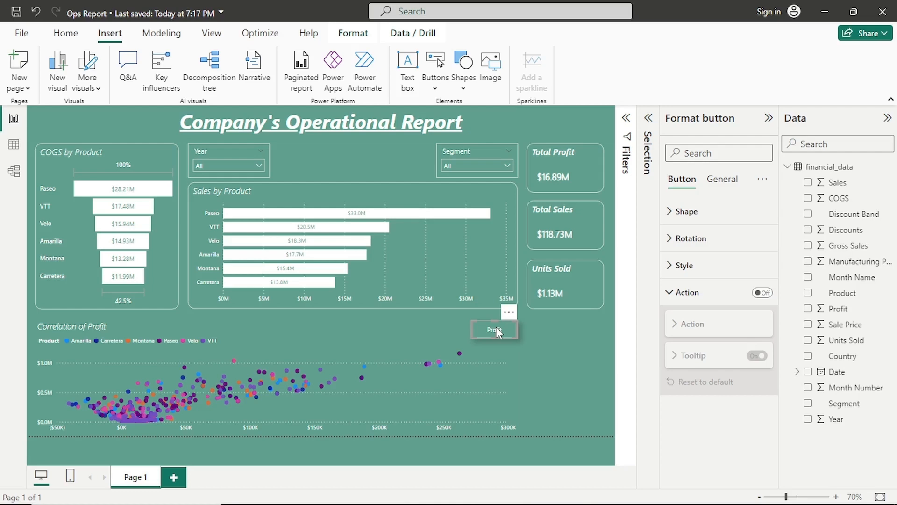
pyautogui.moveTo(496, 327); pyautogui.dragTo(437, 329)
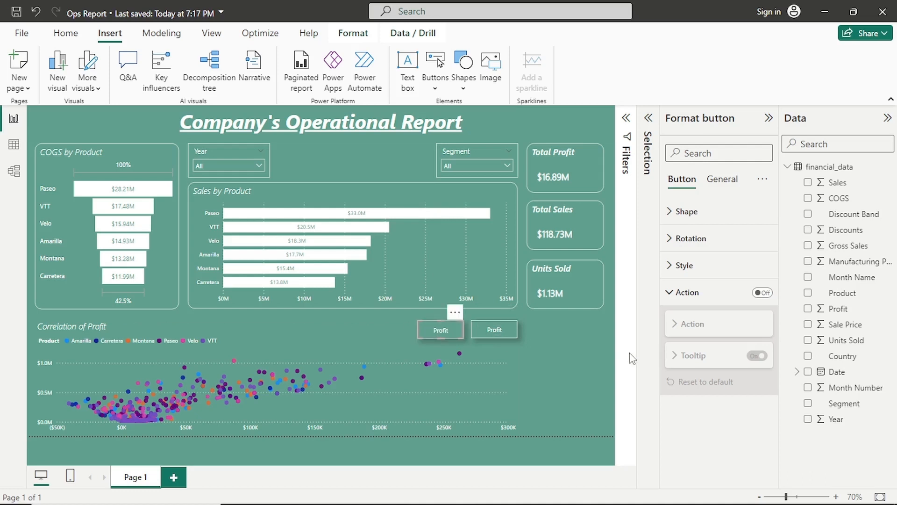
# - Change the duplicated button's text to Price
pyautogui.click(705, 275)
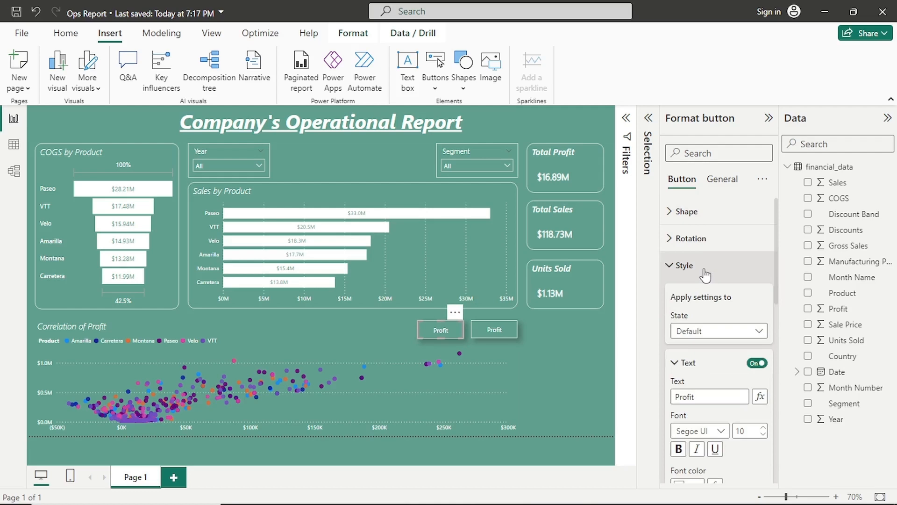
pyautogui.click(707, 400)
pyautogui.press('BackSpace')
pyautogui.press('BackSpace')
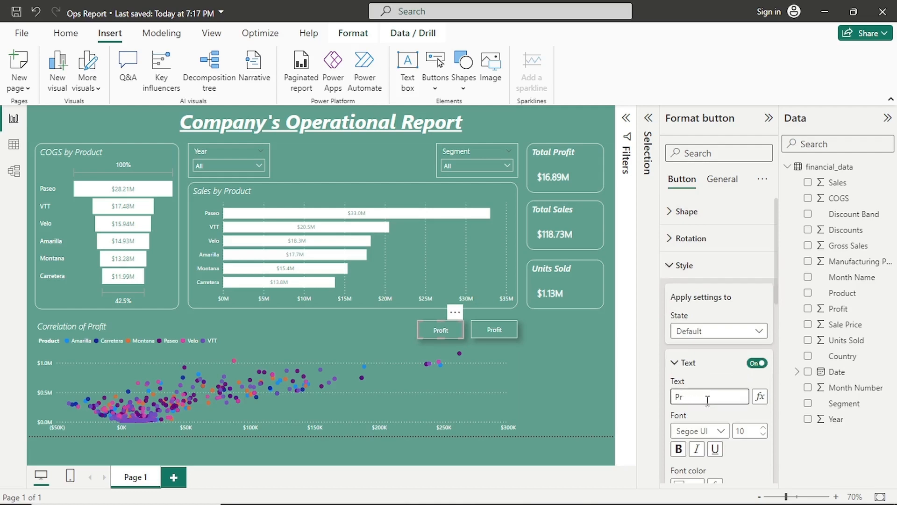
pyautogui.write('ice')
pyautogui.click(511, 334)
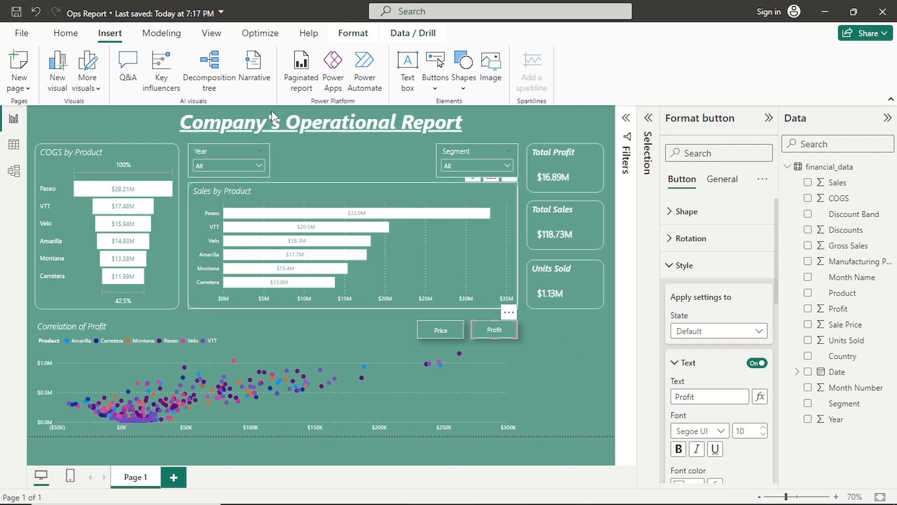
pyautogui.click(561, 359)
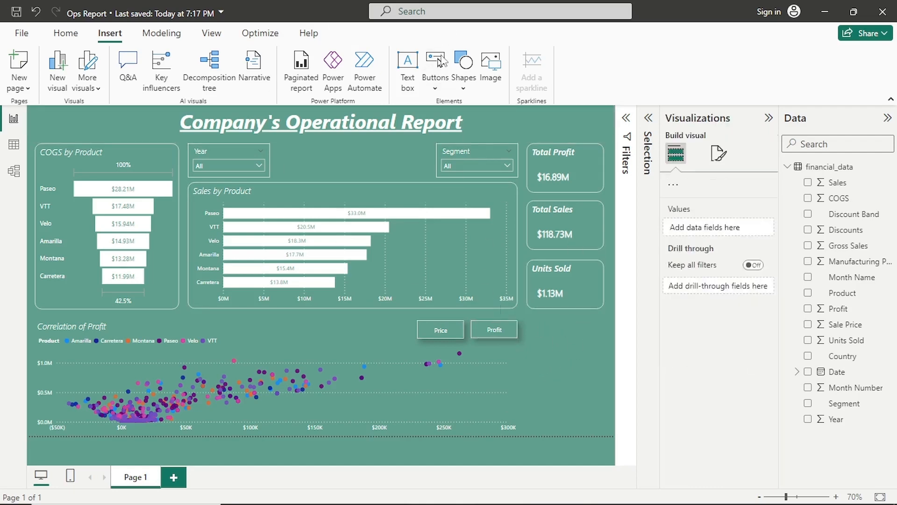
# - Insert a text box in the empty space below the Units Sold card and choose font size 12 for it
pyautogui.click(408, 69)
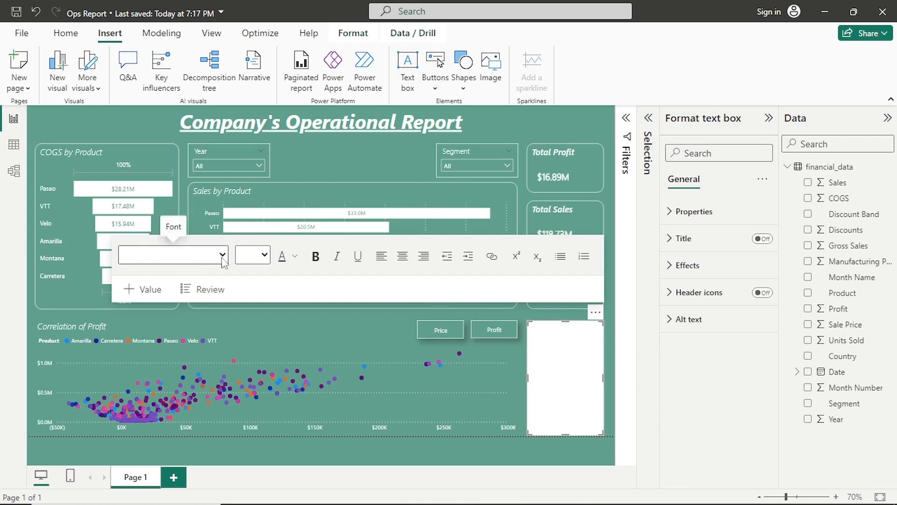
pyautogui.click(543, 336)
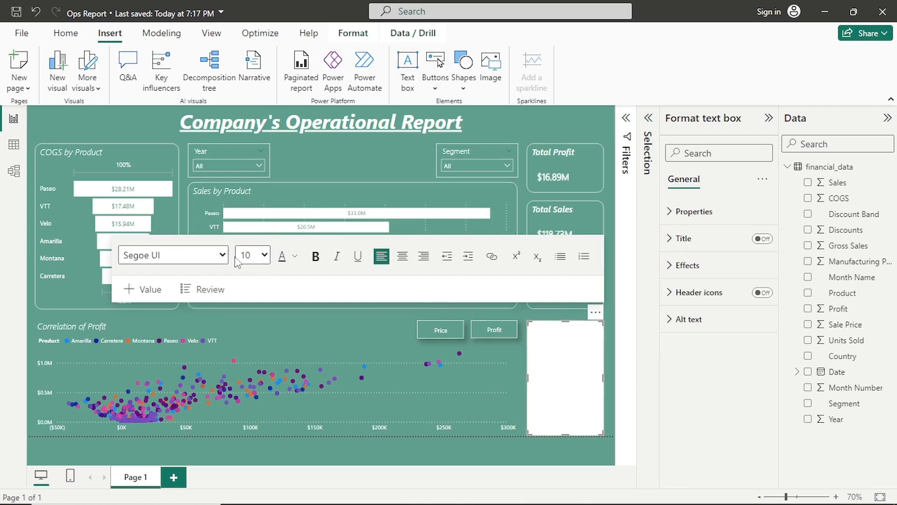
pyautogui.click(265, 255)
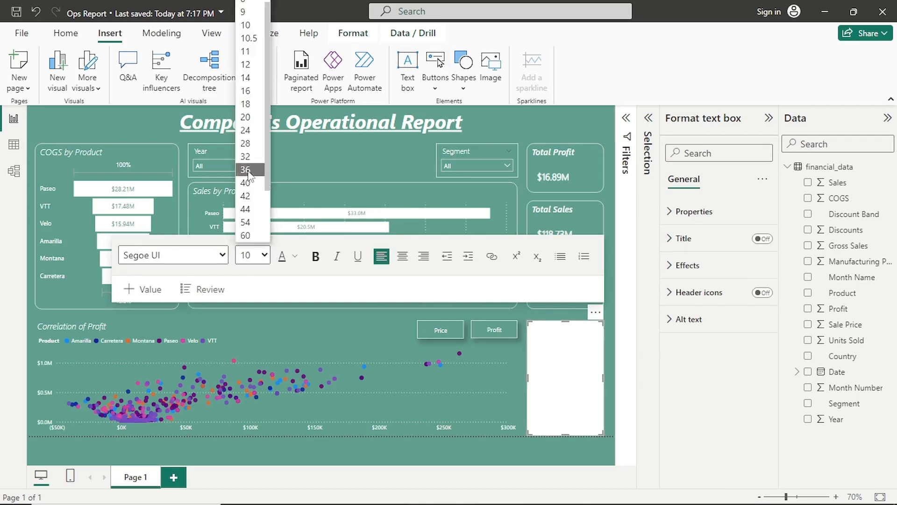
pyautogui.click(247, 65)
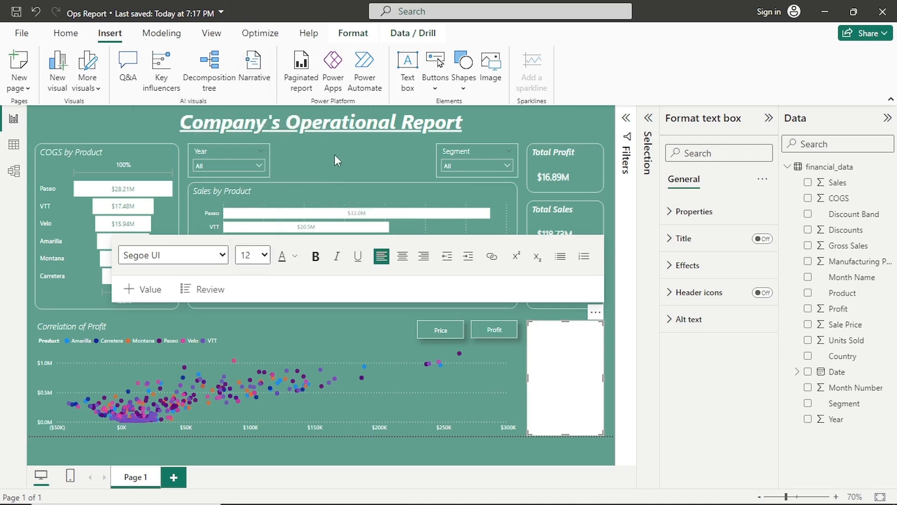
pyautogui.click(361, 207)
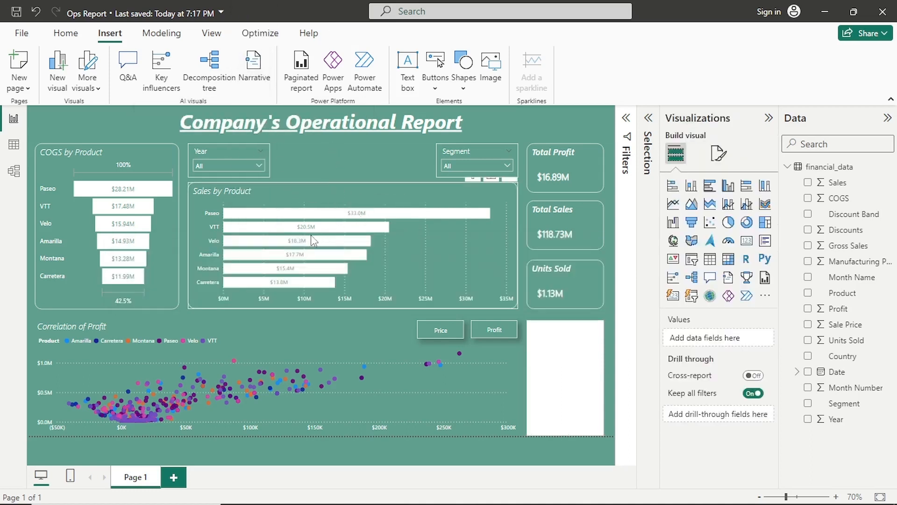
# - Filter the report by year 2013 and by 2014 to examine which product sells best in each year
pyautogui.moveTo(153, 192)
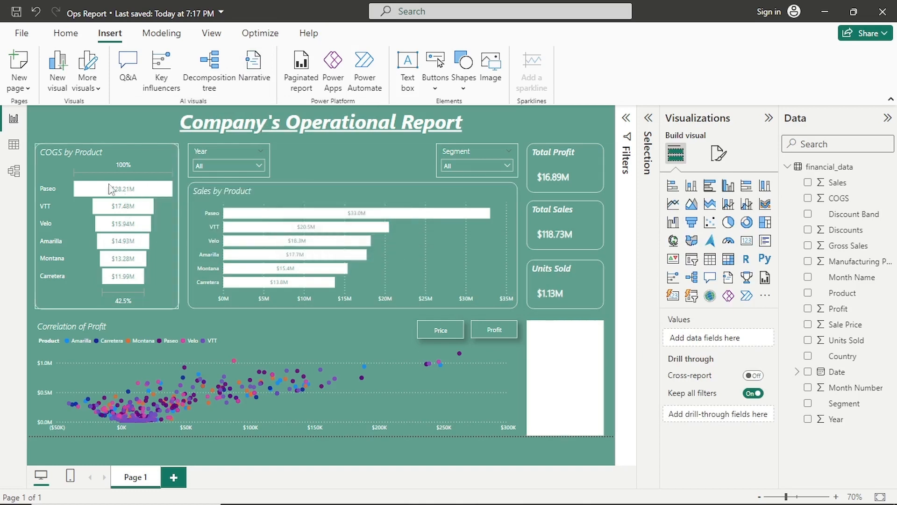
pyautogui.moveTo(104, 191)
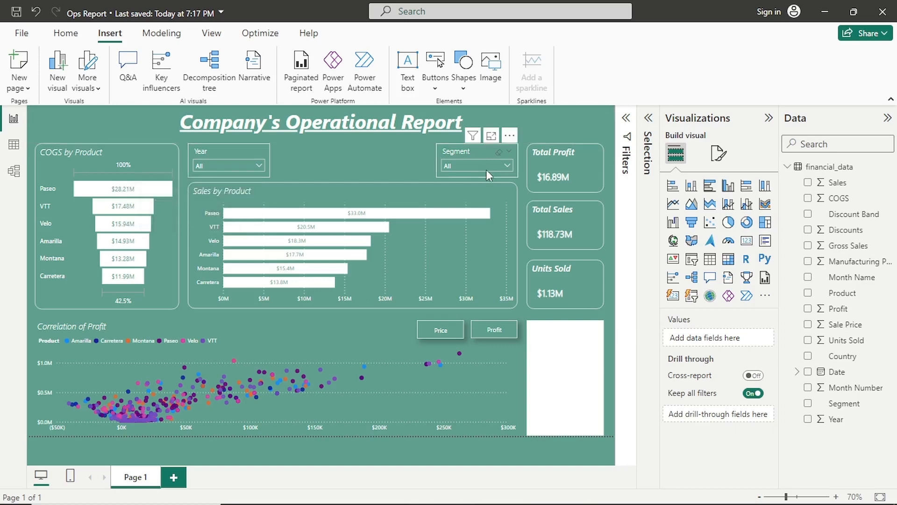
pyautogui.click(246, 167)
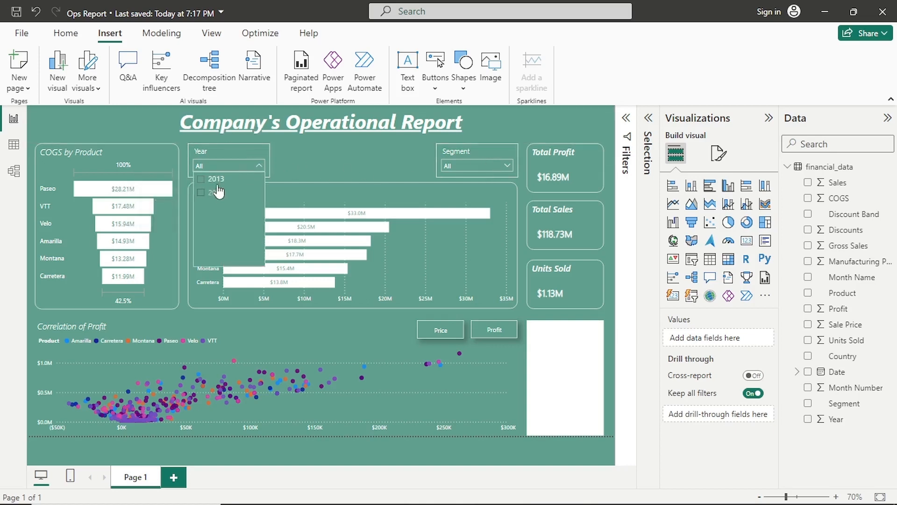
pyautogui.click(218, 183)
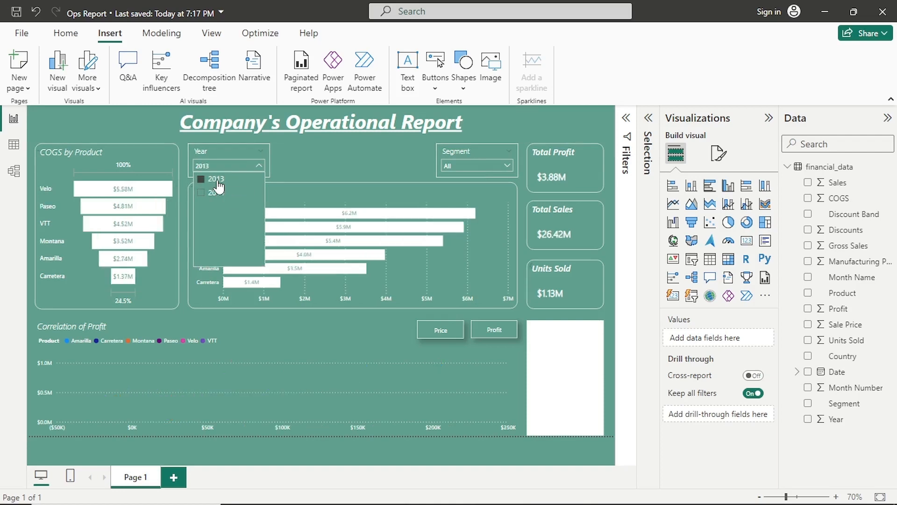
pyautogui.click(363, 160)
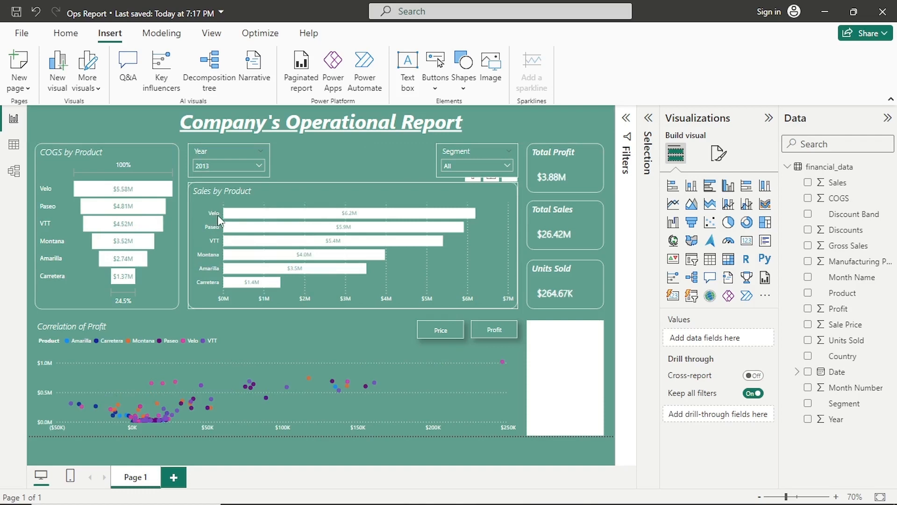
pyautogui.click(259, 166)
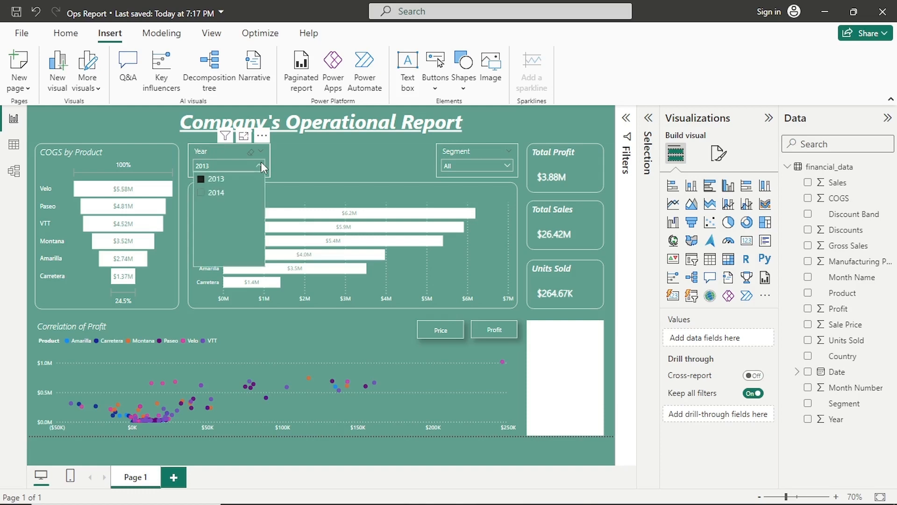
pyautogui.click(216, 193)
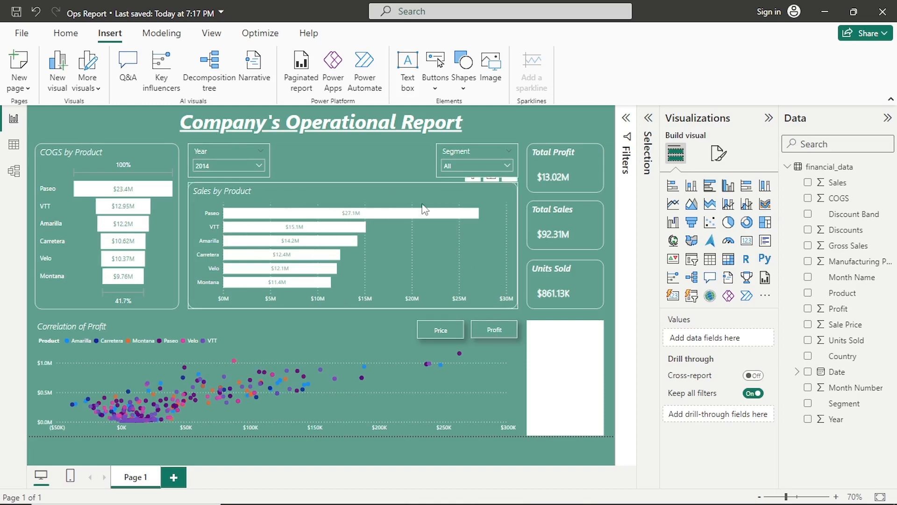
# - Begin the text box commentary with "Paseo is the best performing product overall with total sales of"
pyautogui.click(569, 358)
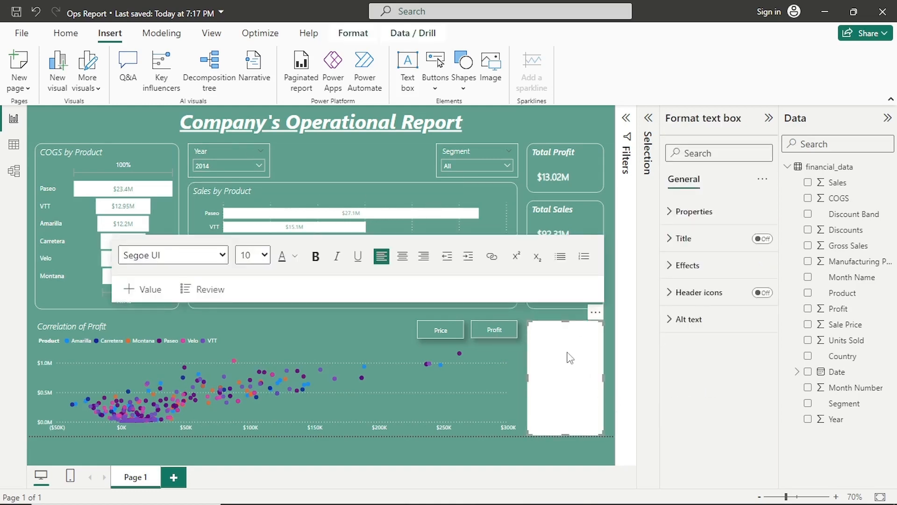
pyautogui.write('Paseo is the best performing produc')
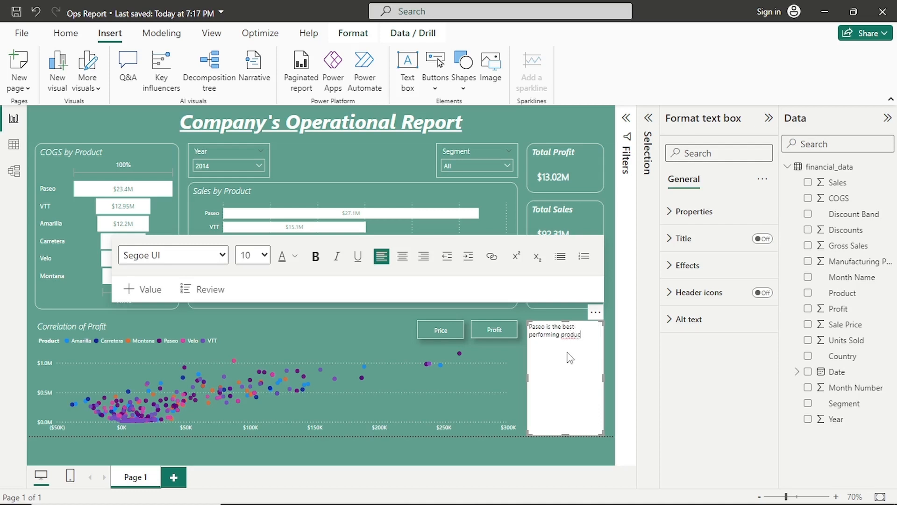
pyautogui.write('t overall with total sales of')
# - Clear the 2014 selection in the Year slicer to read Paseo's sales across all years
pyautogui.click(313, 152)
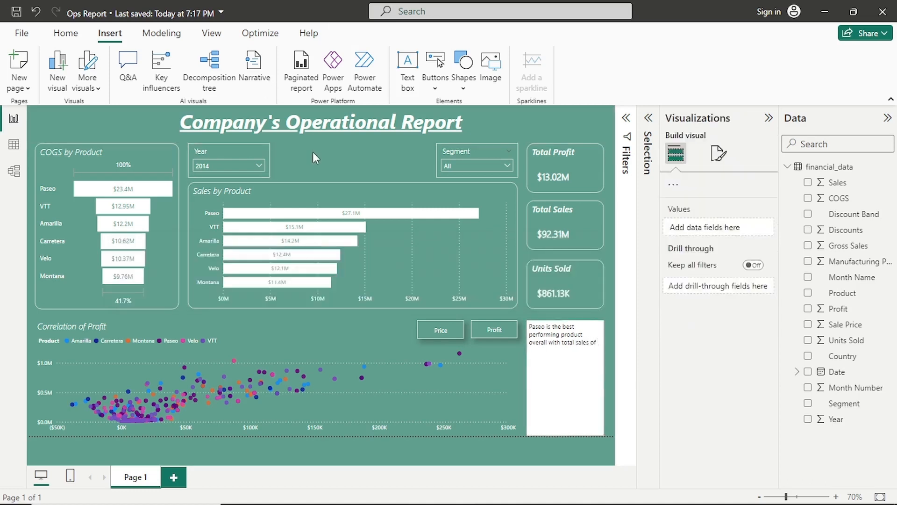
pyautogui.click(254, 166)
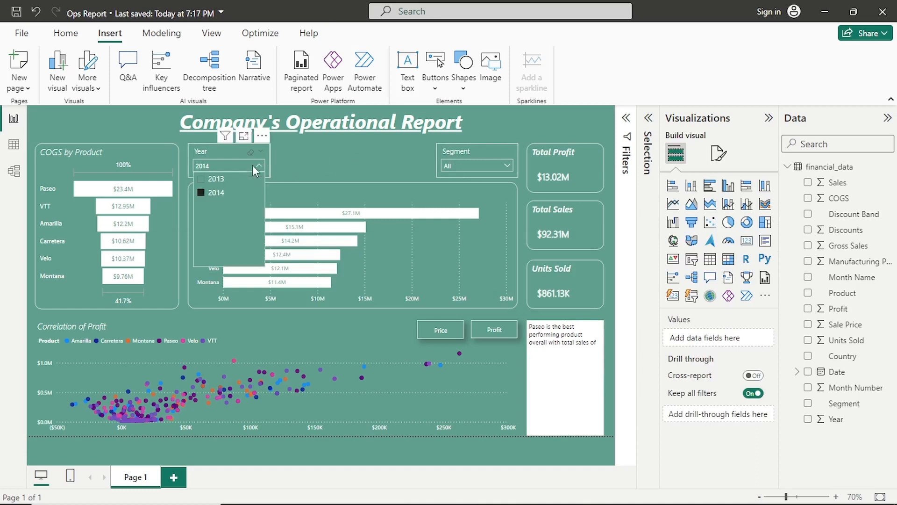
pyautogui.click(202, 192)
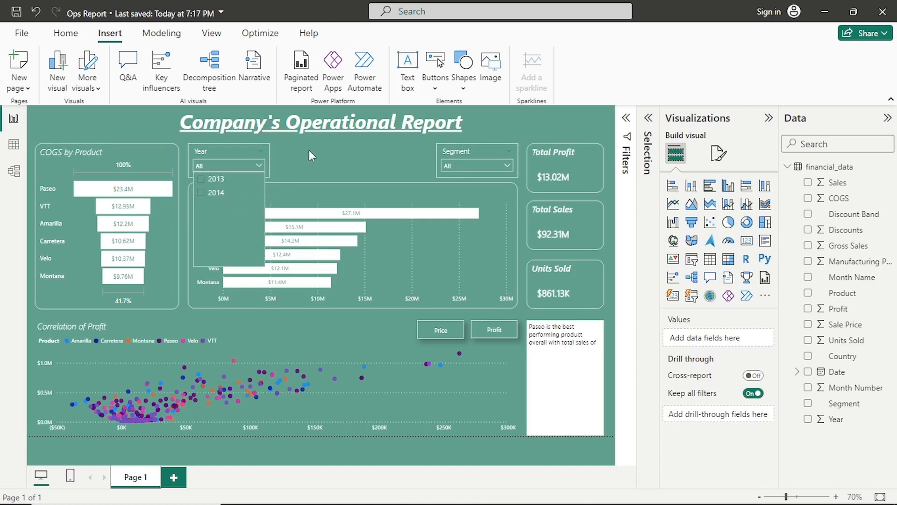
pyautogui.click(310, 150)
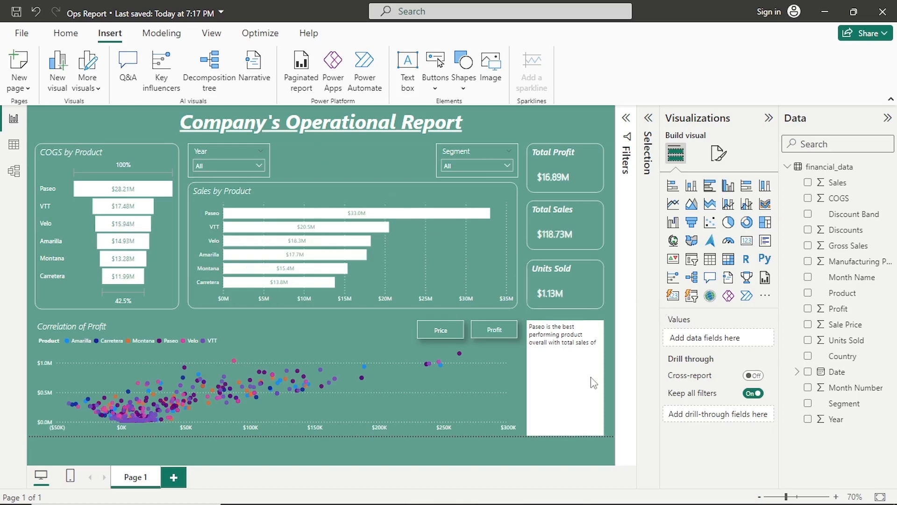
# - Continue the commentary with "33M and also best performing for the current year while Velo was the best performing product in 2013"
pyautogui.click(604, 341)
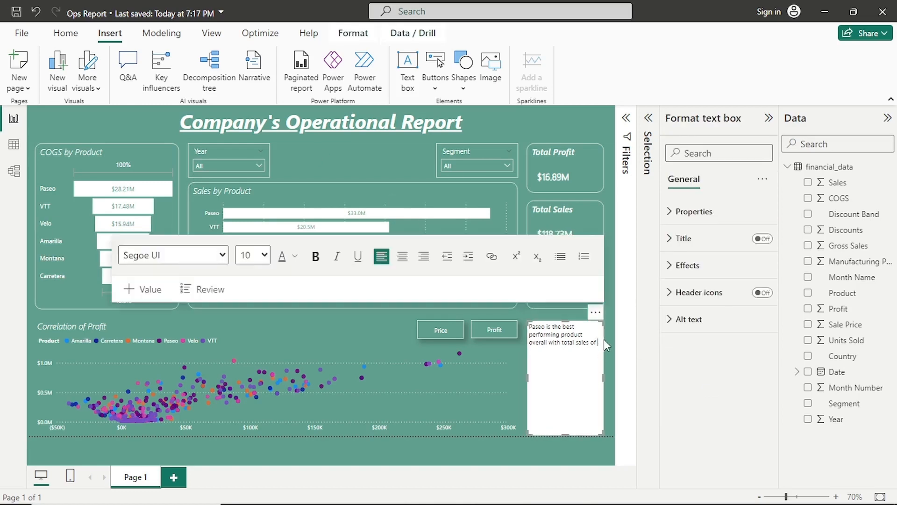
pyautogui.write('33M and also best performing for the curre')
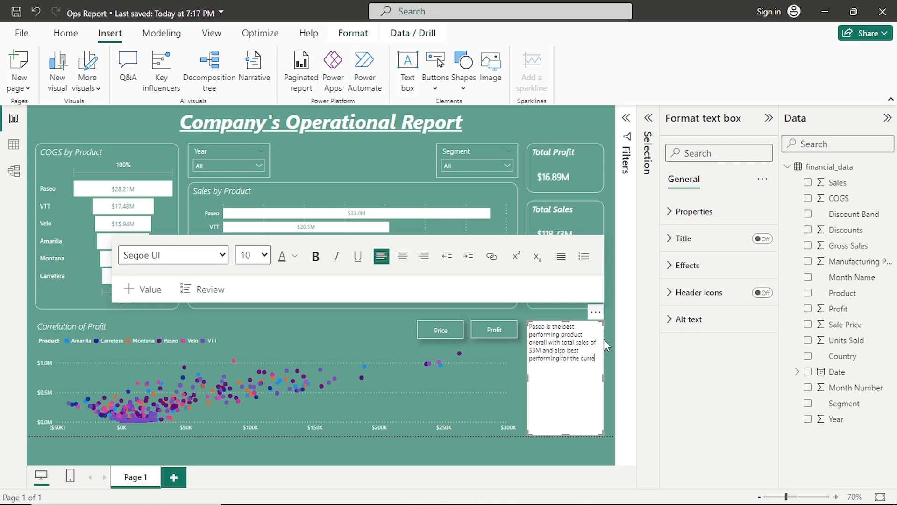
pyautogui.write('nt year while Velo was the best perfo')
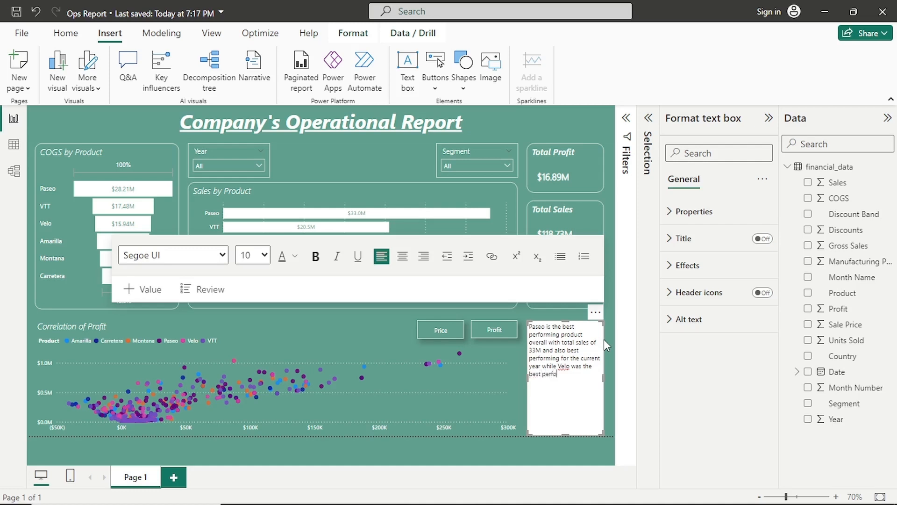
pyautogui.write('rming product in 2013')
# - Filter the report by 2014 and by 2013 to examine Velo's place in the sales chart each year
pyautogui.click(330, 161)
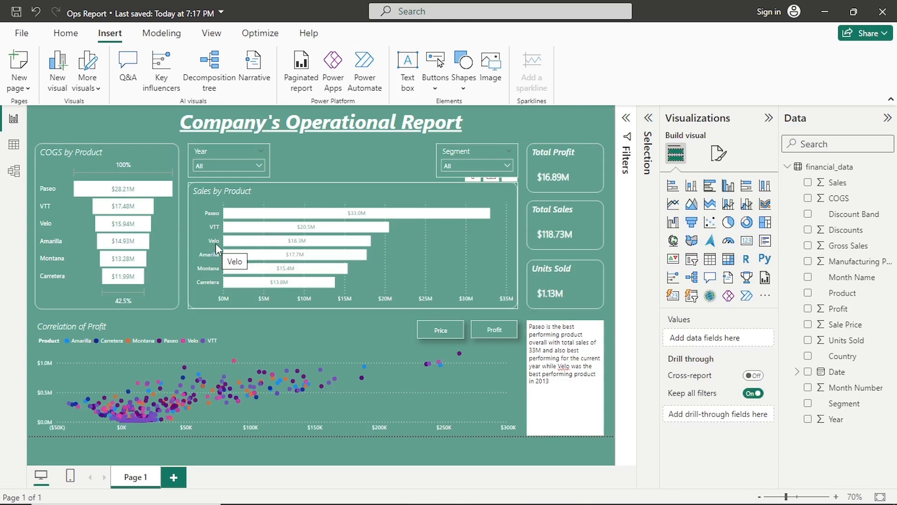
pyautogui.click(244, 166)
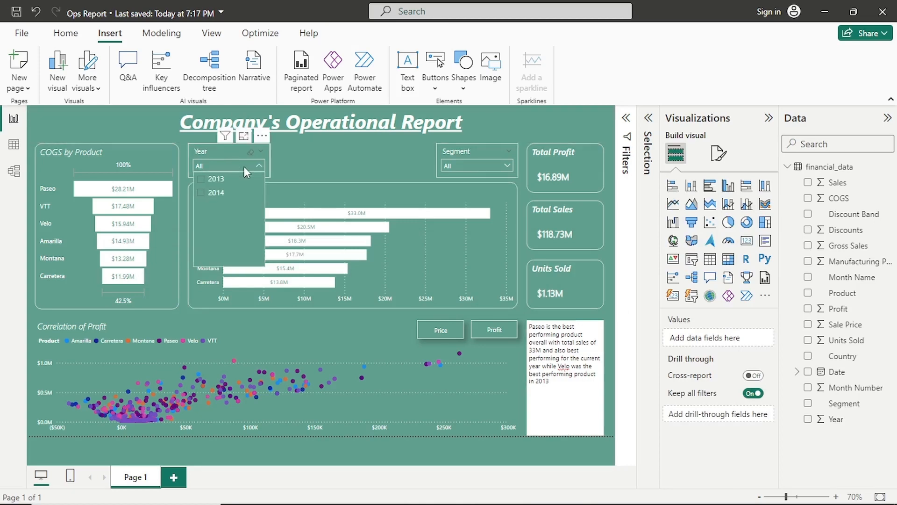
pyautogui.click(226, 195)
pyautogui.click(367, 157)
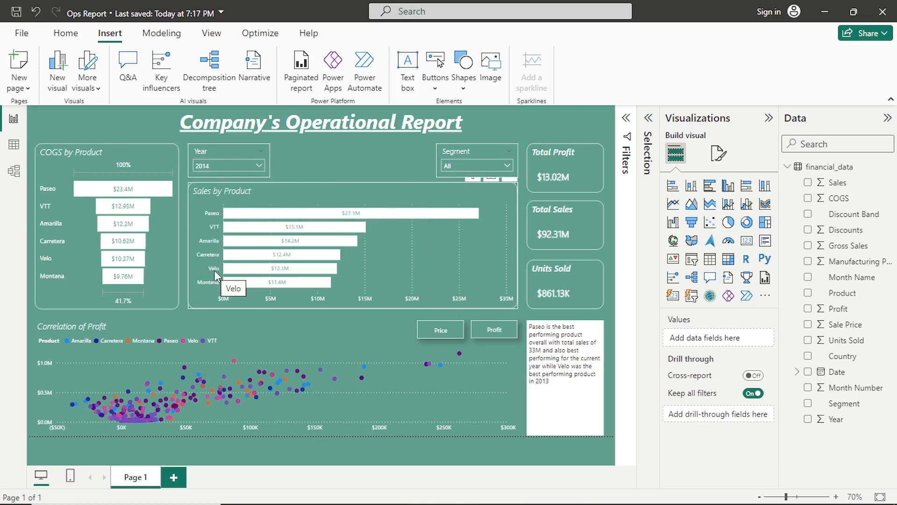
pyautogui.click(220, 256)
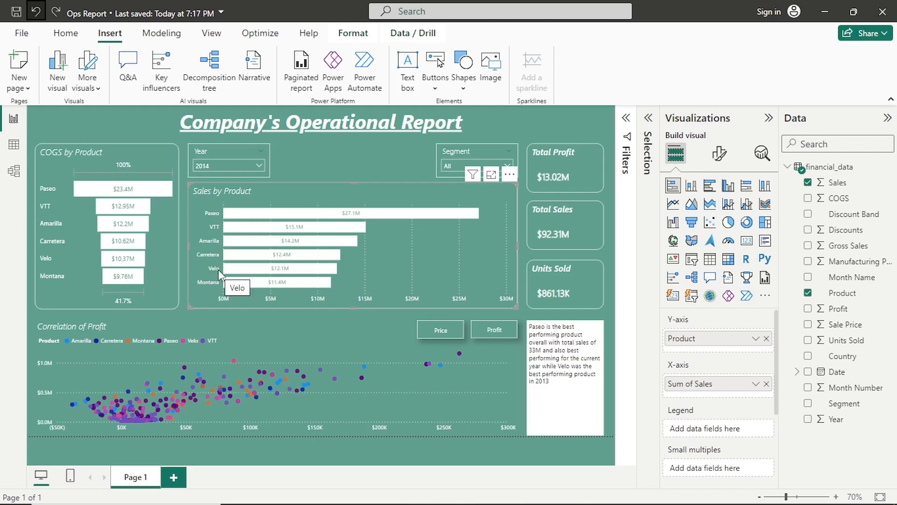
pyautogui.click(262, 167)
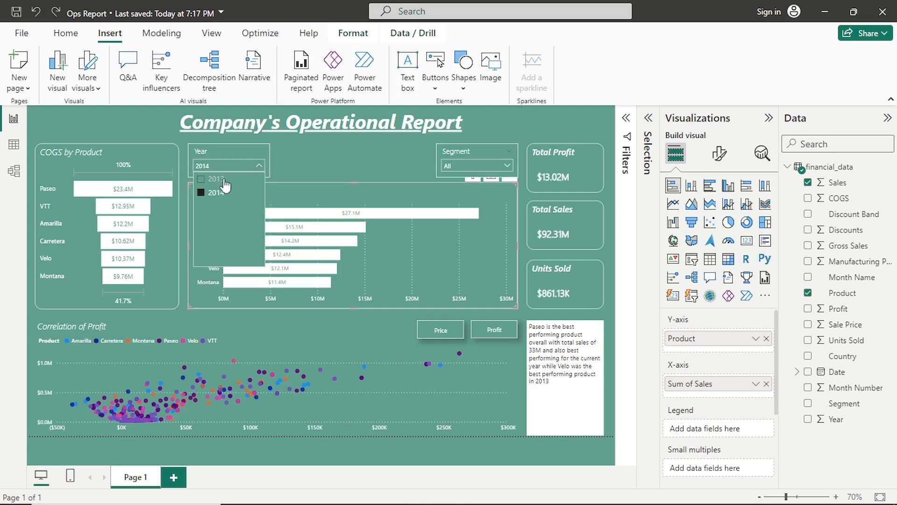
pyautogui.click(220, 179)
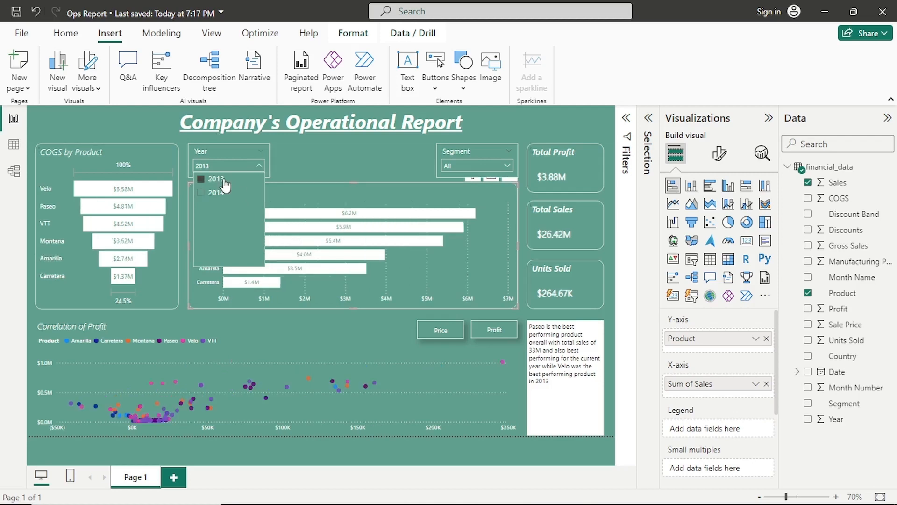
pyautogui.click(302, 161)
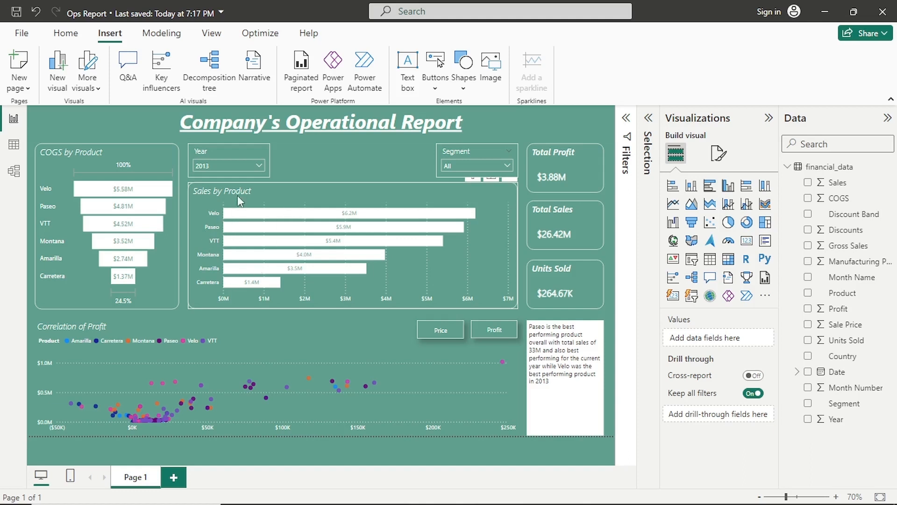
# - Switch the Year slicer to 2014 and back to 2013 to compare the product sales once more
pyautogui.click(253, 167)
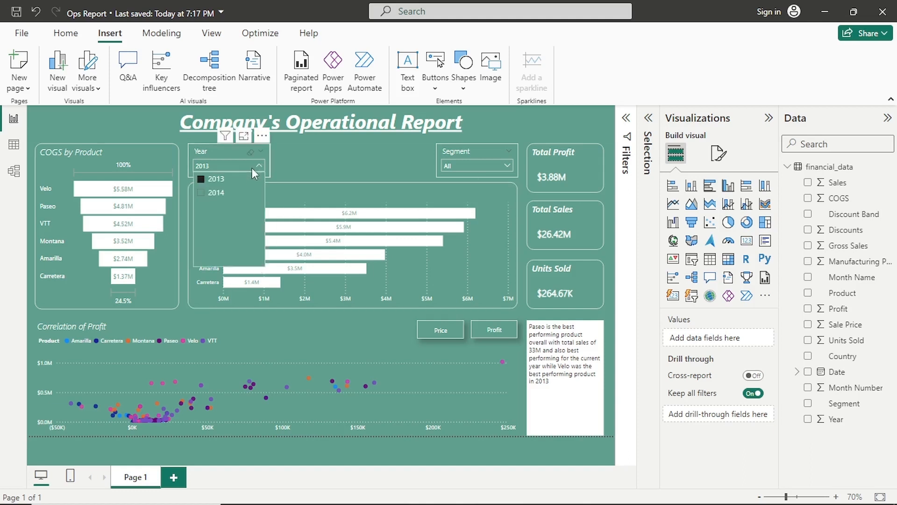
pyautogui.click(225, 195)
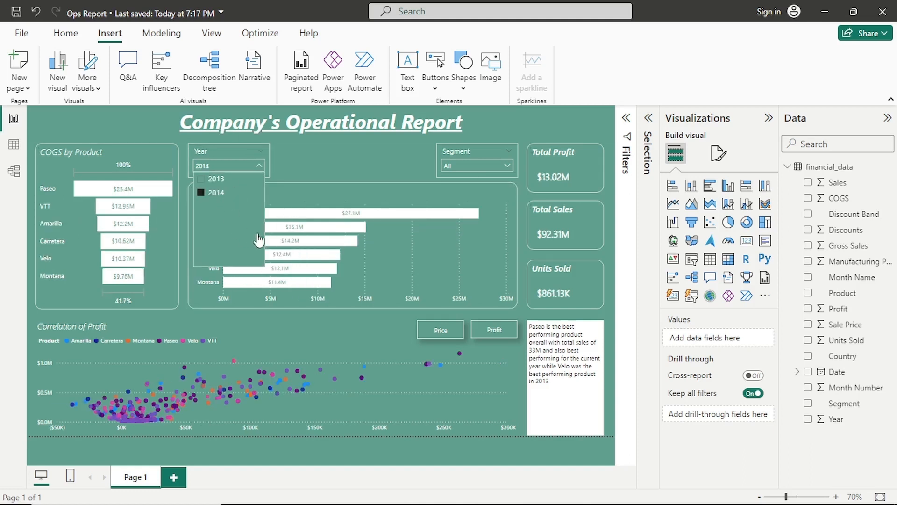
pyautogui.click(301, 193)
pyautogui.click(301, 194)
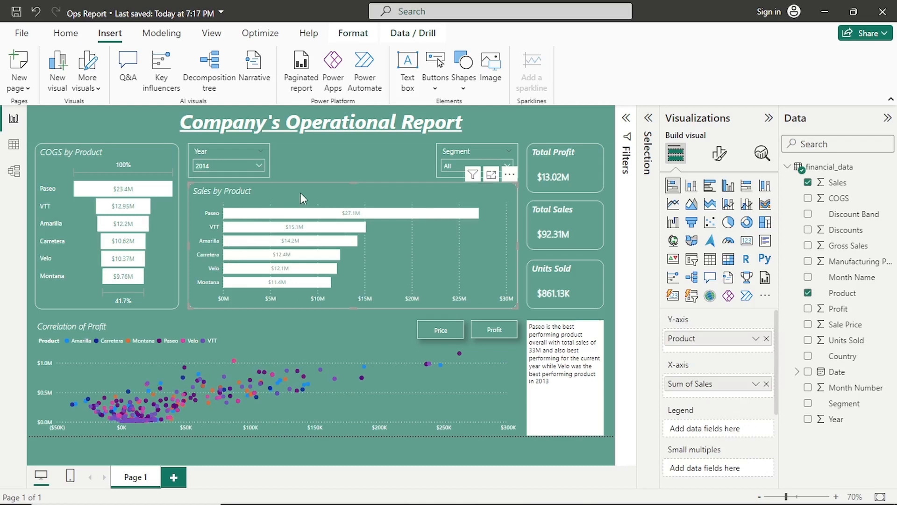
pyautogui.click(257, 167)
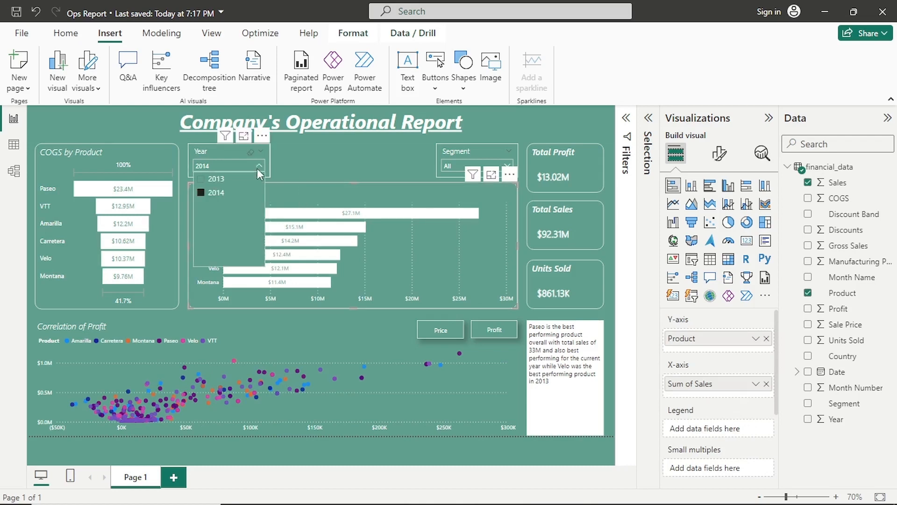
pyautogui.click(216, 179)
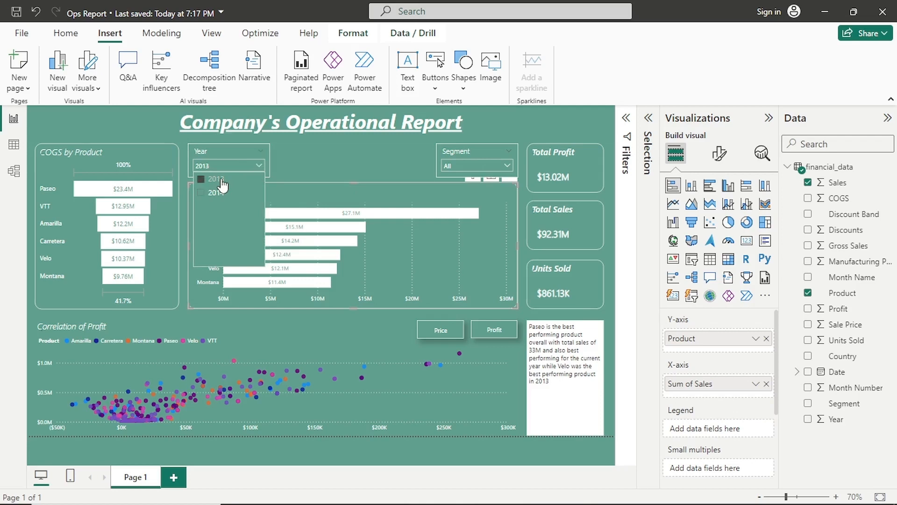
# - Clear the 2013 selection in the Year slicer so the report covers all years
pyautogui.click(258, 166)
pyautogui.click(253, 165)
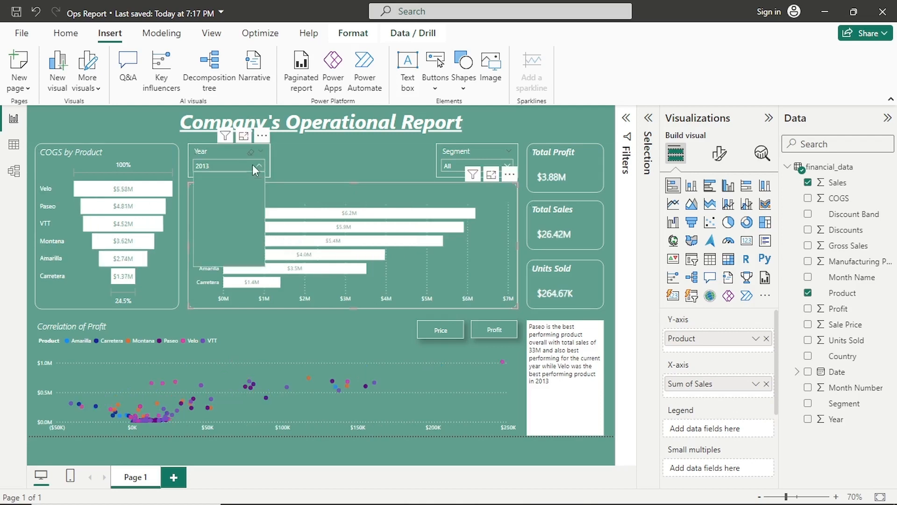
pyautogui.click(216, 179)
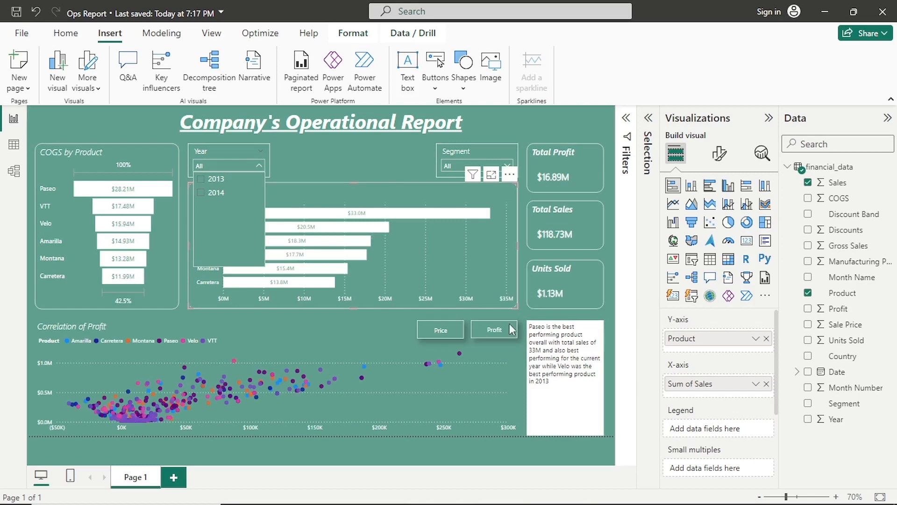
# - Format the product performance commentary in the text box as 12 pt, italic and centred
pyautogui.click(517, 383)
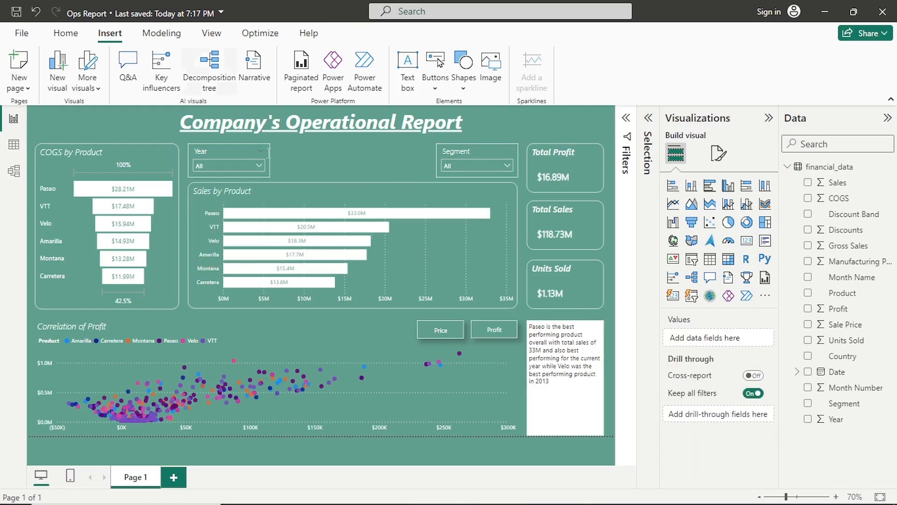
pyautogui.moveTo(572, 394); pyautogui.dragTo(531, 326)
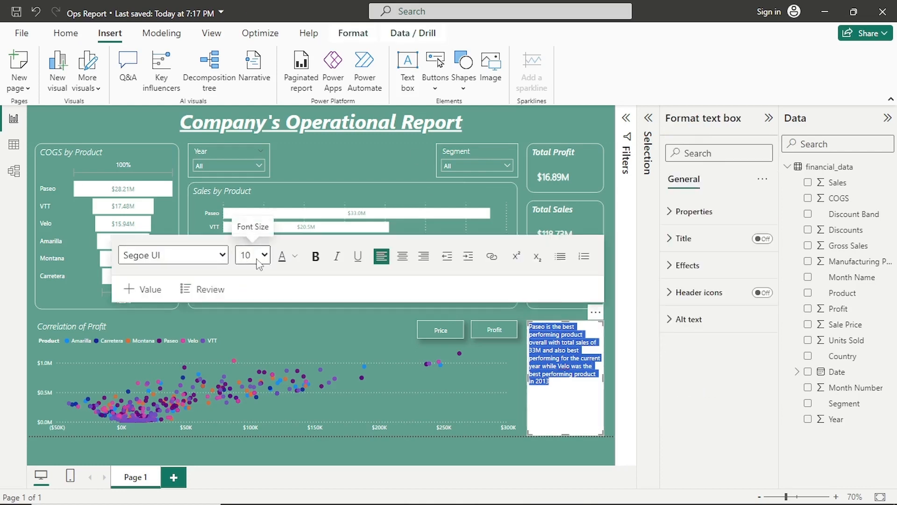
pyautogui.click(259, 264)
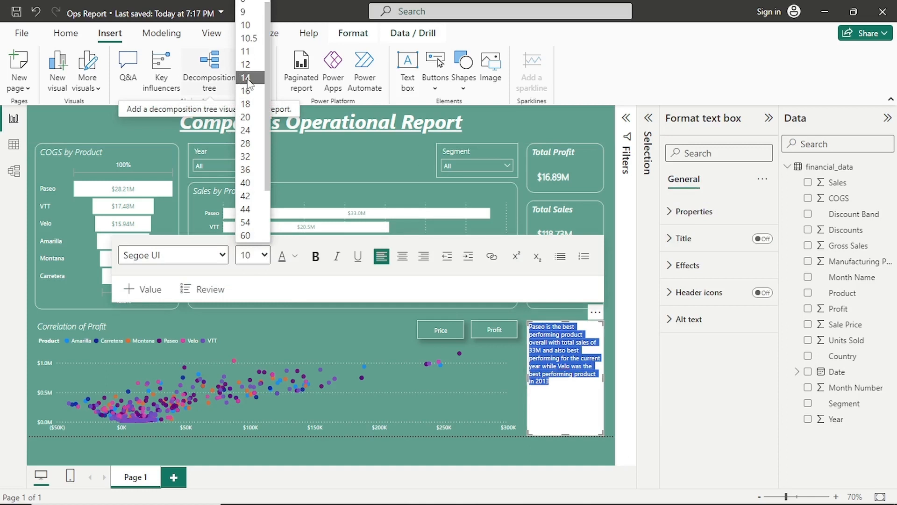
pyautogui.click(247, 79)
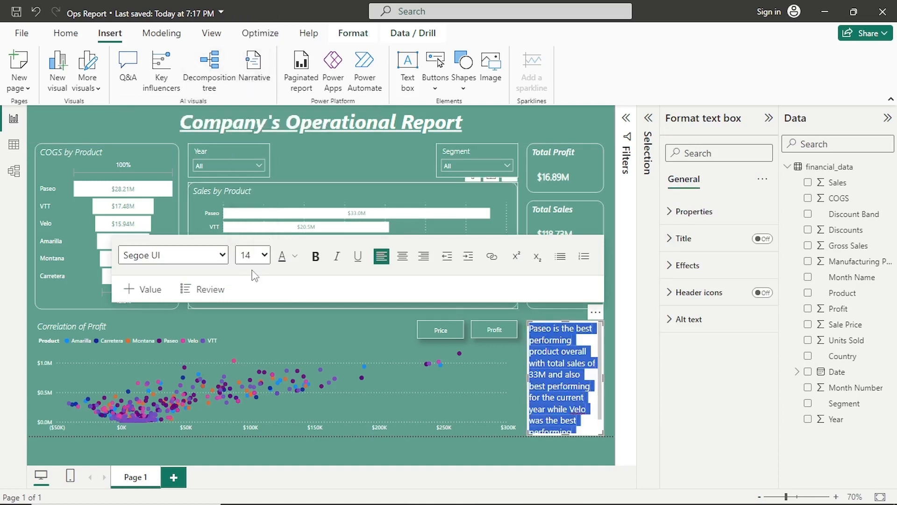
pyautogui.click(261, 255)
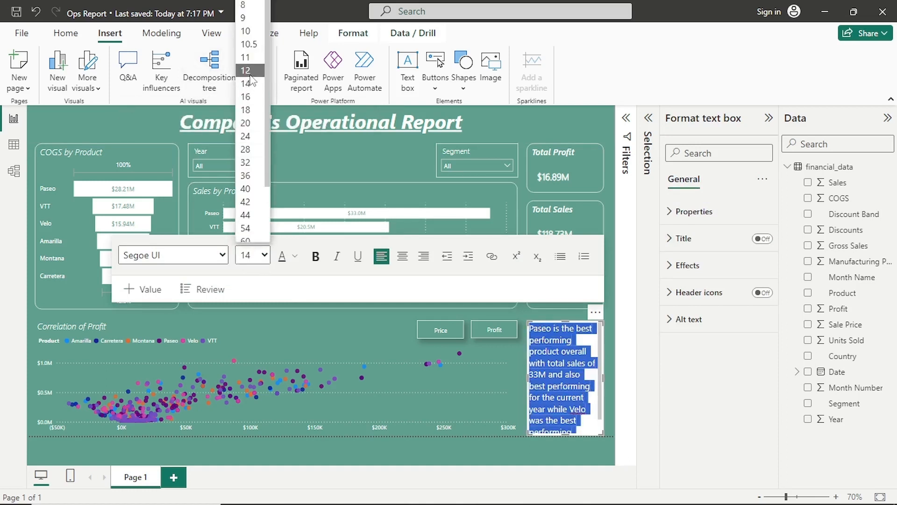
pyautogui.click(246, 70)
pyautogui.click(337, 256)
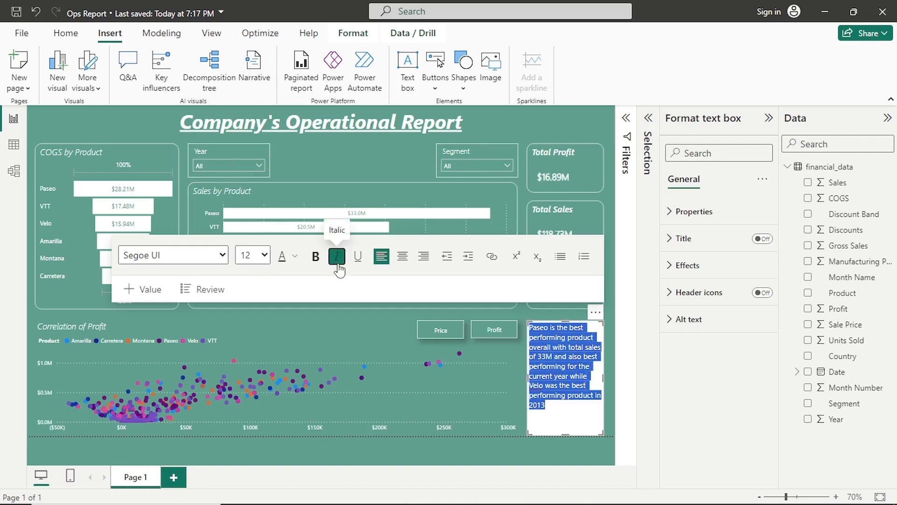
pyautogui.click(402, 257)
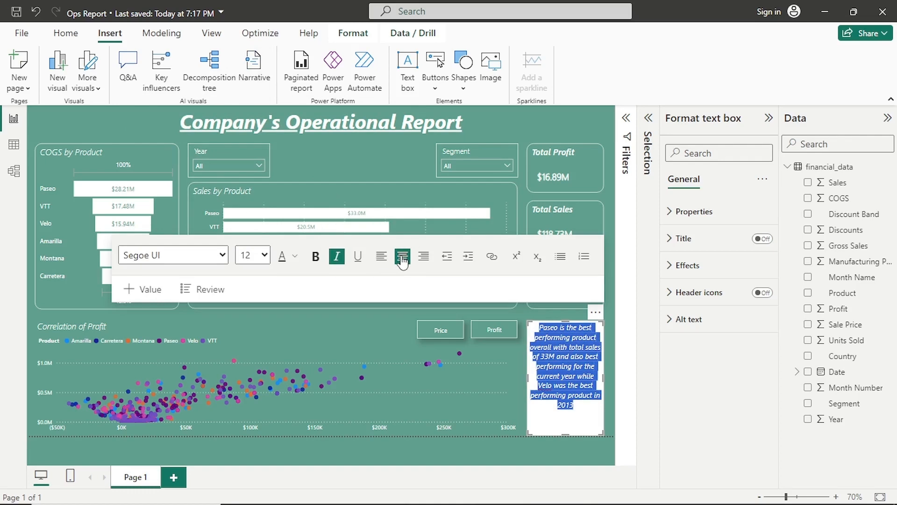
pyautogui.click(253, 263)
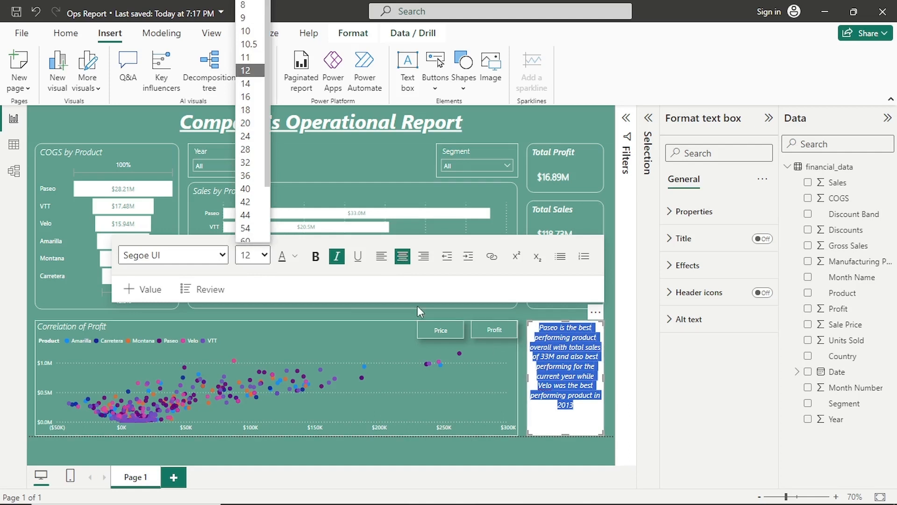
# - Set the commentary text box's background to the same green as the report page
pyautogui.click(732, 269)
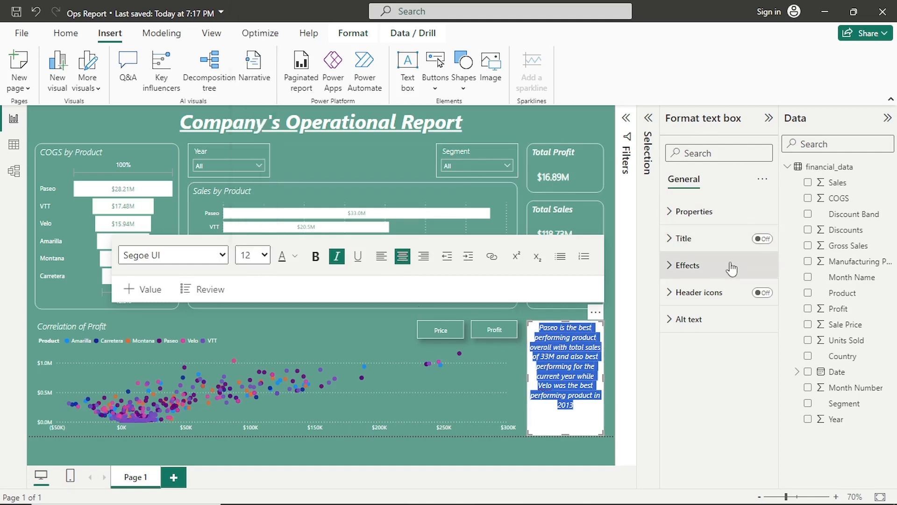
pyautogui.click(685, 265)
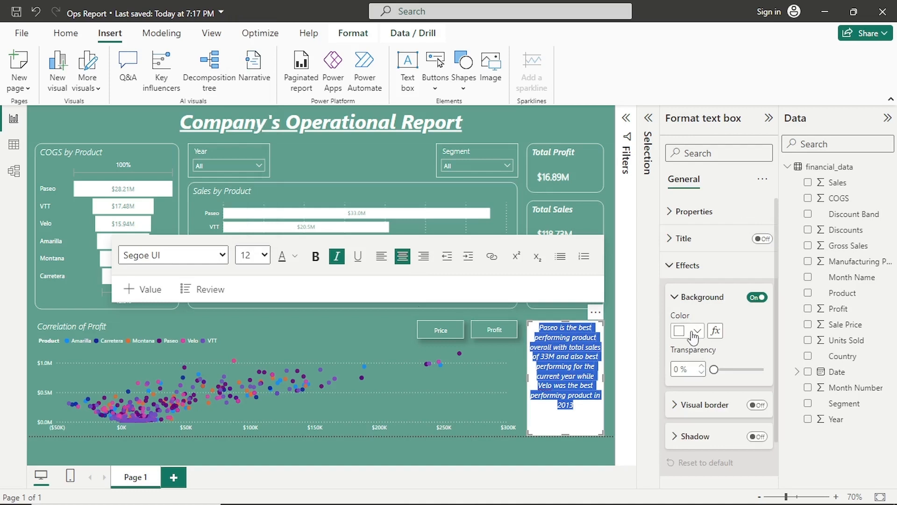
pyautogui.click(695, 332)
pyautogui.click(725, 274)
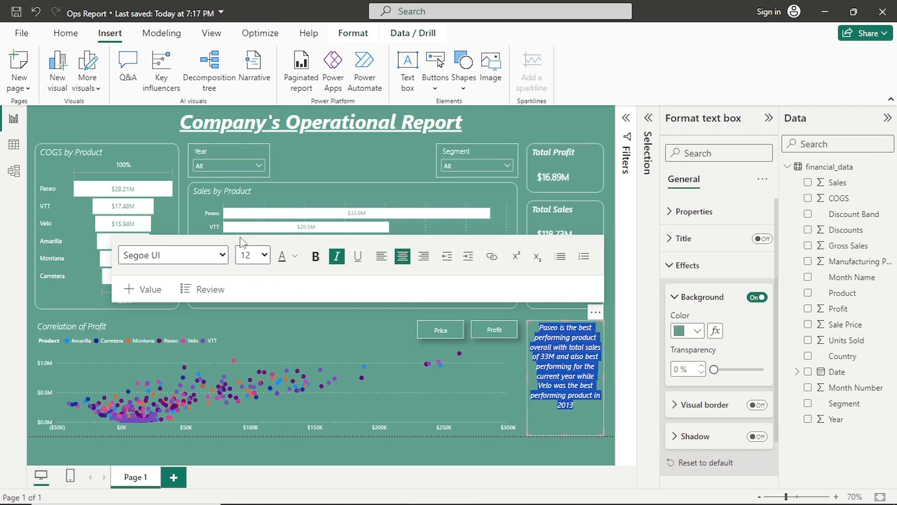
# - Change the font colour of all the commentary text to white and deselect the text box
pyautogui.click(291, 255)
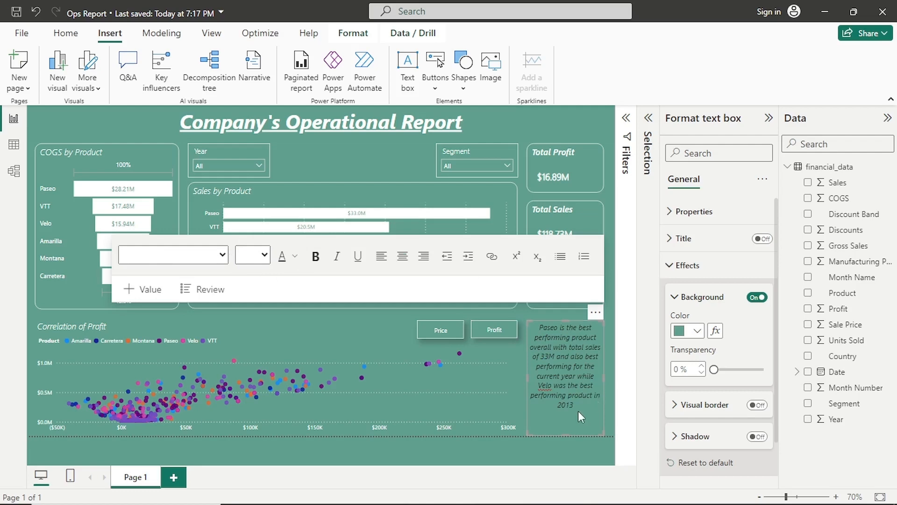
pyautogui.moveTo(579, 412); pyautogui.dragTo(531, 325)
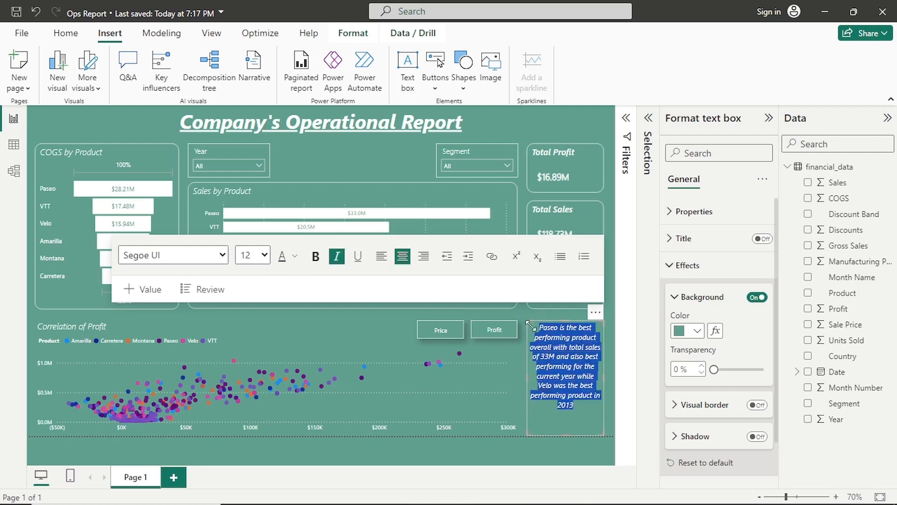
pyautogui.click(295, 255)
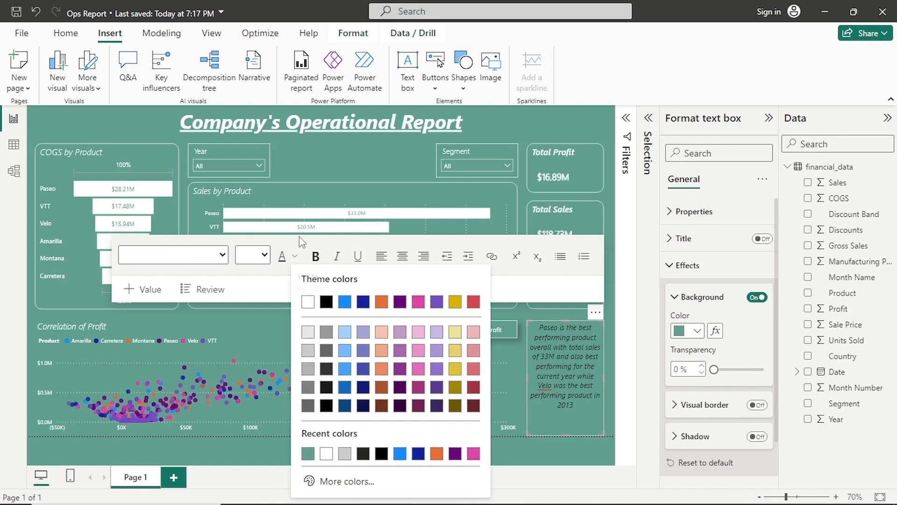
pyautogui.click(306, 302)
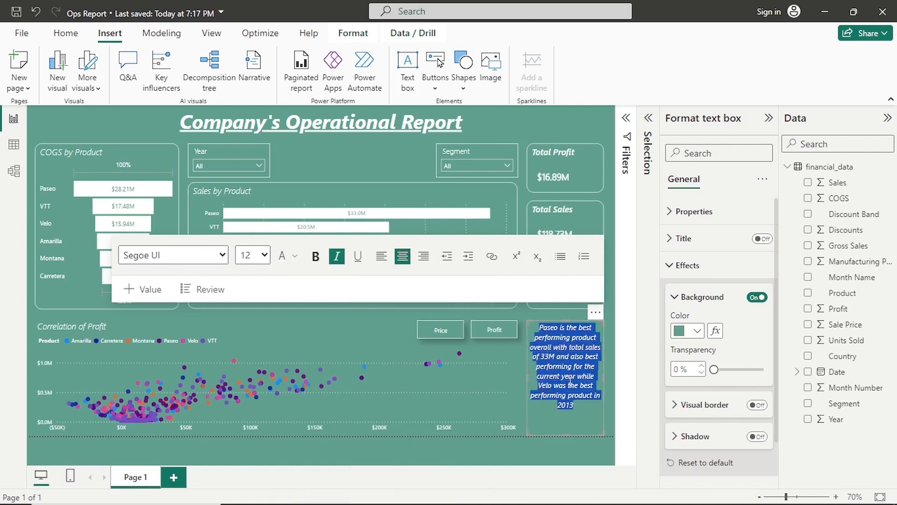
pyautogui.click(571, 413)
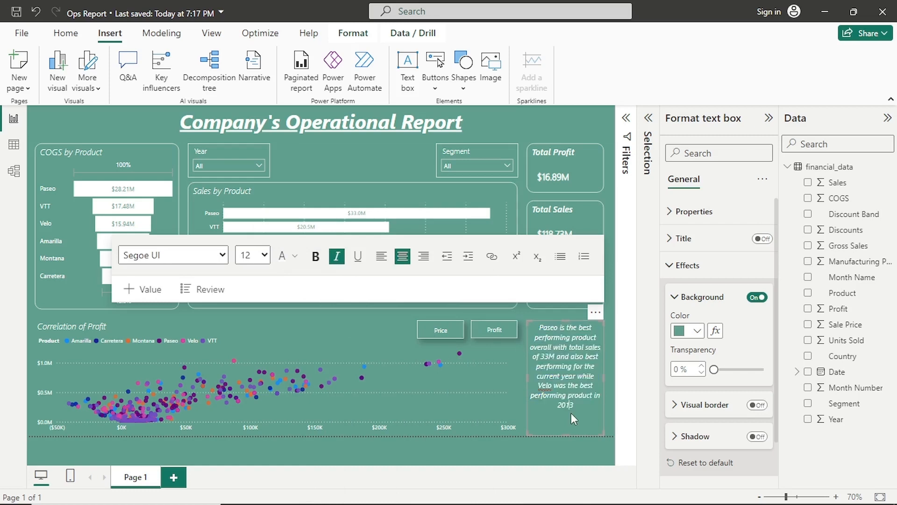
pyautogui.click(532, 315)
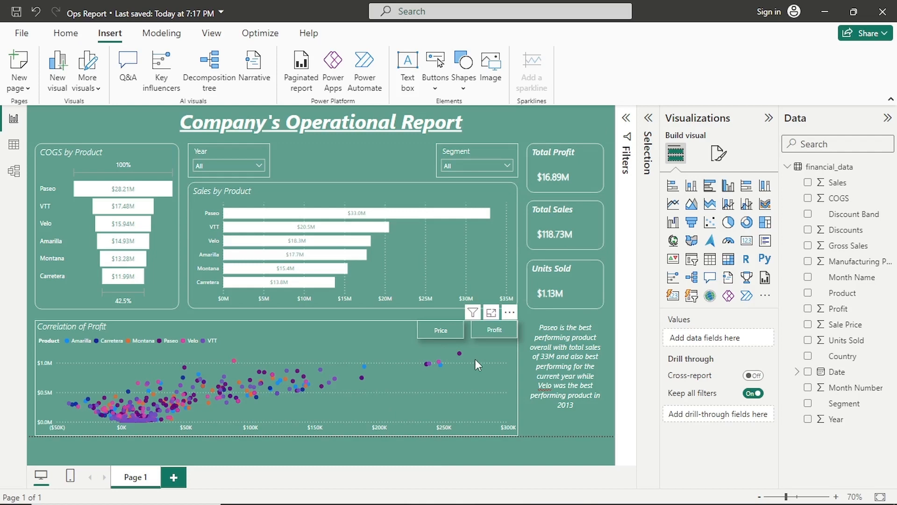
# - Add a bookmark of the current report view showing the profit scatter chart and name it "Correlation"
pyautogui.click(211, 34)
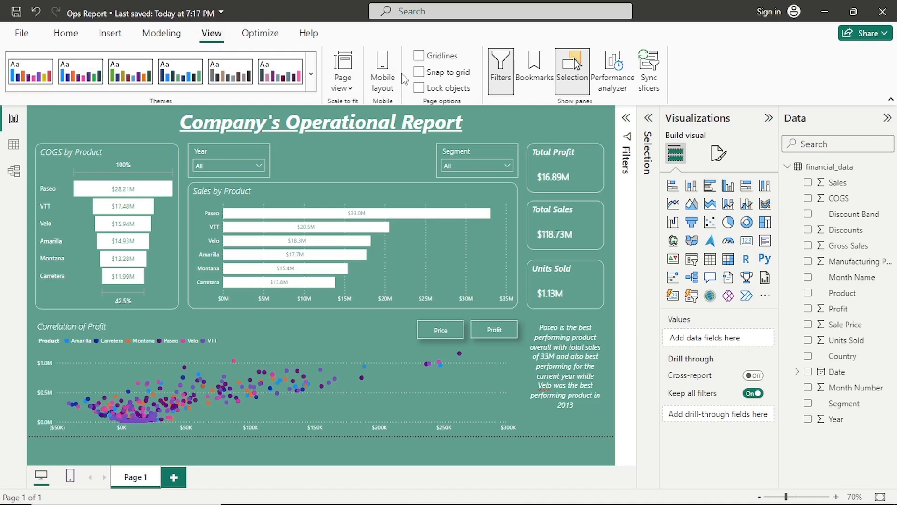
pyautogui.click(535, 79)
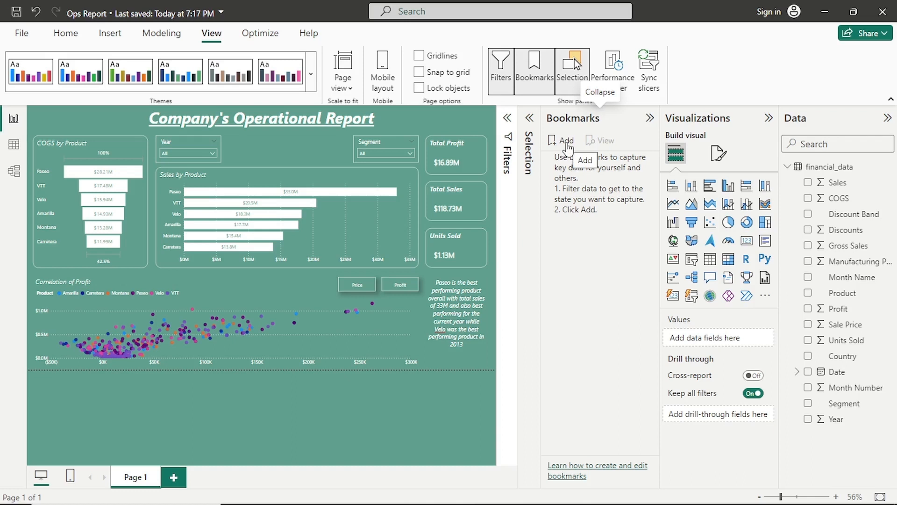
pyautogui.click(566, 141)
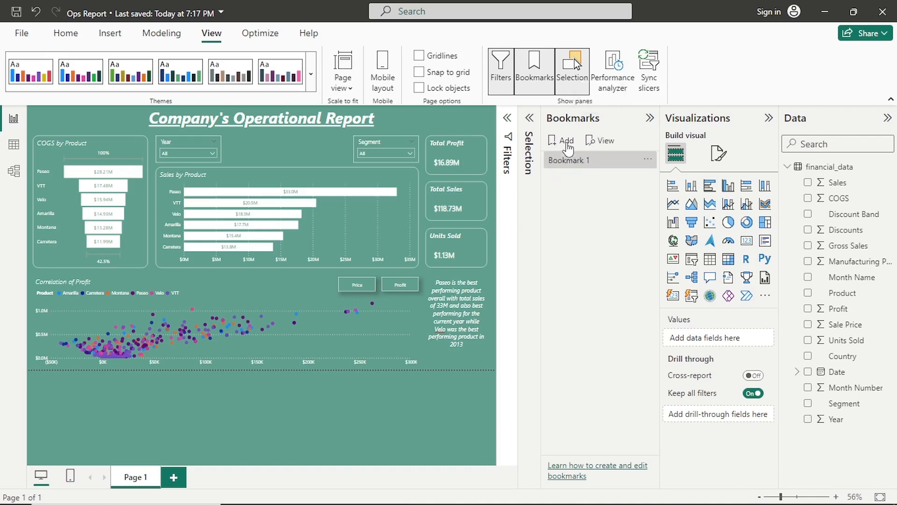
pyautogui.doubleClick(570, 162)
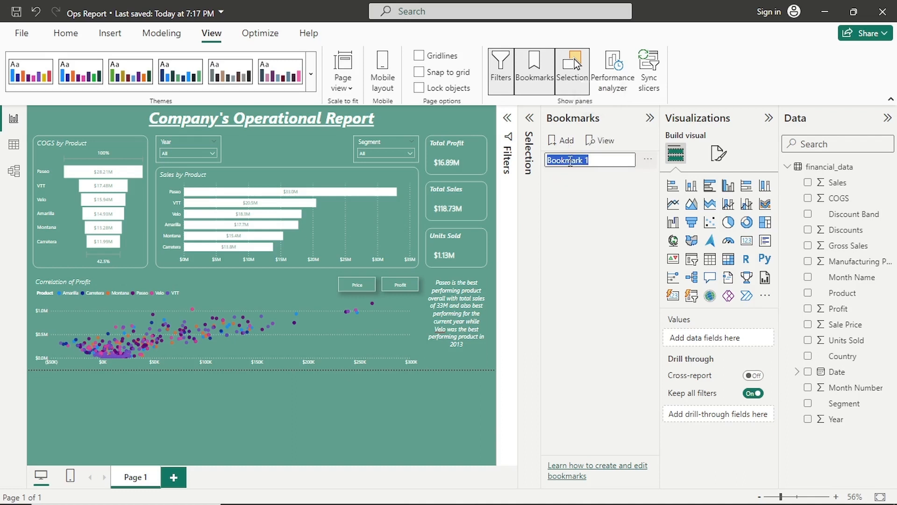
pyautogui.write('Correlat')
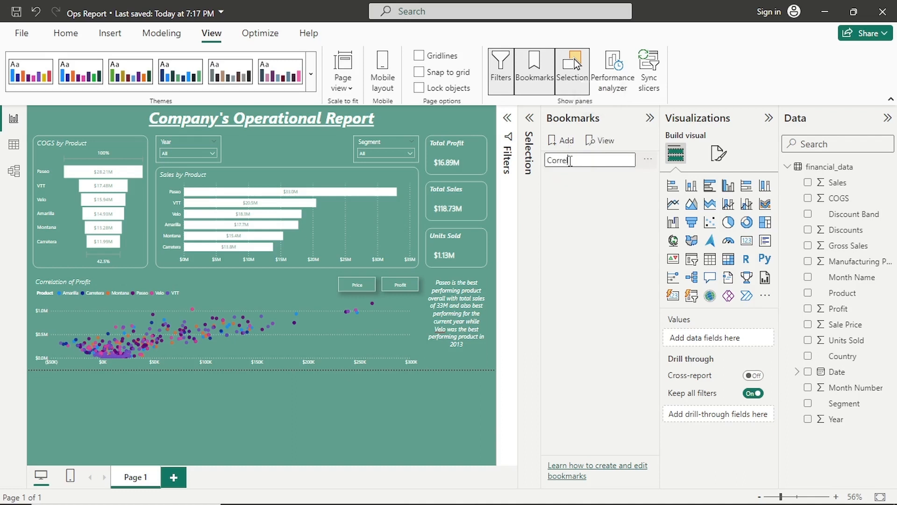
pyautogui.write('ion')
pyautogui.press('Return')
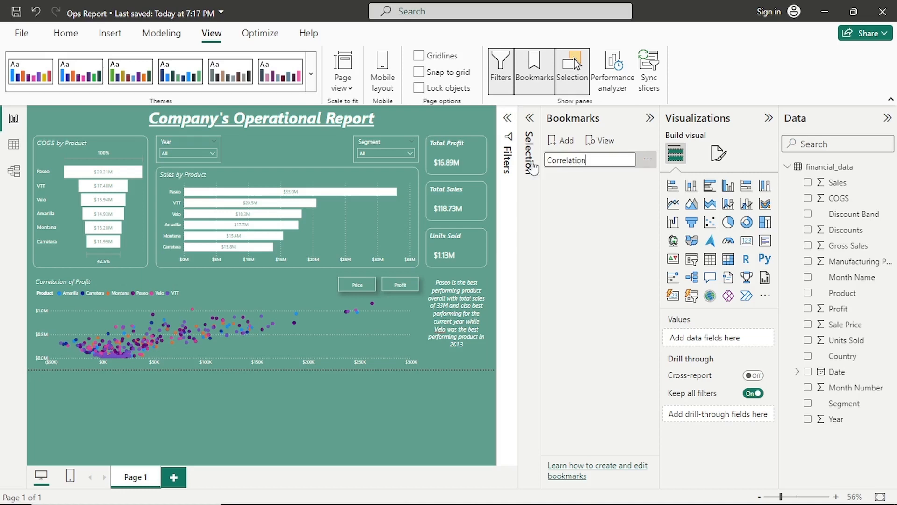
pyautogui.click(617, 248)
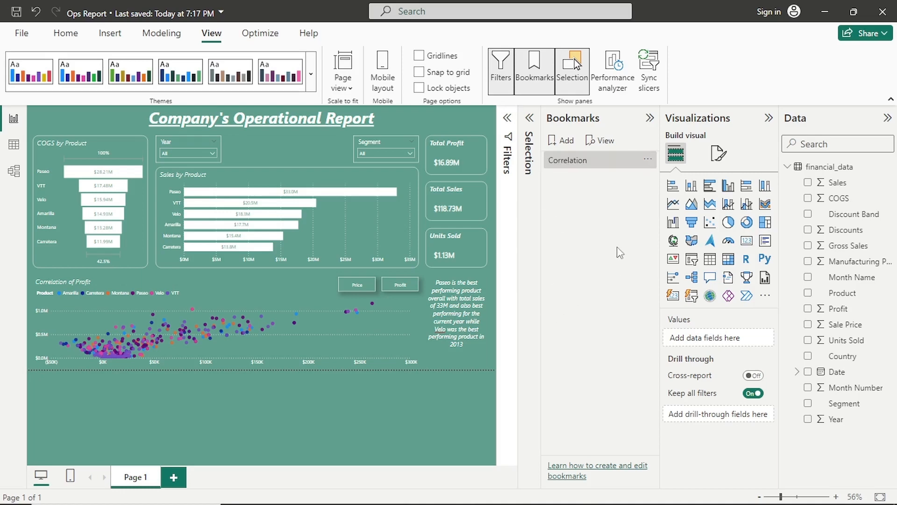
pyautogui.click(532, 119)
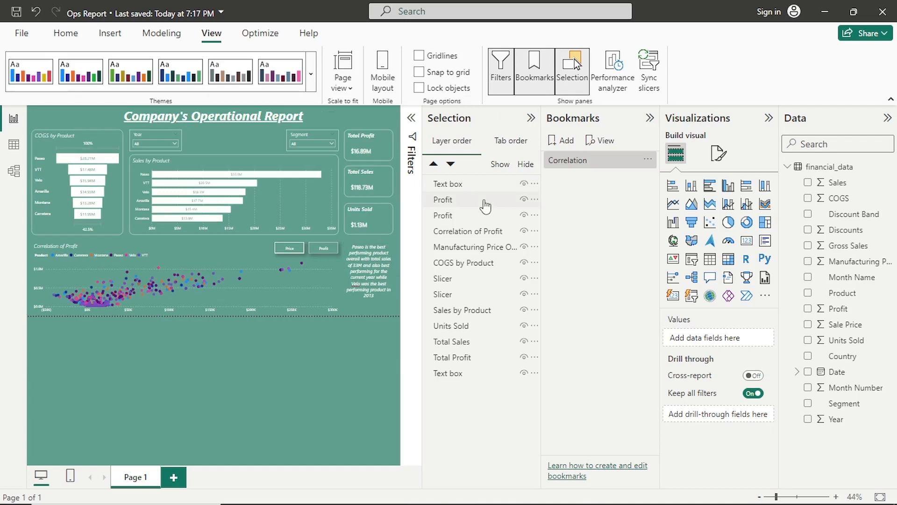
pyautogui.click(246, 248)
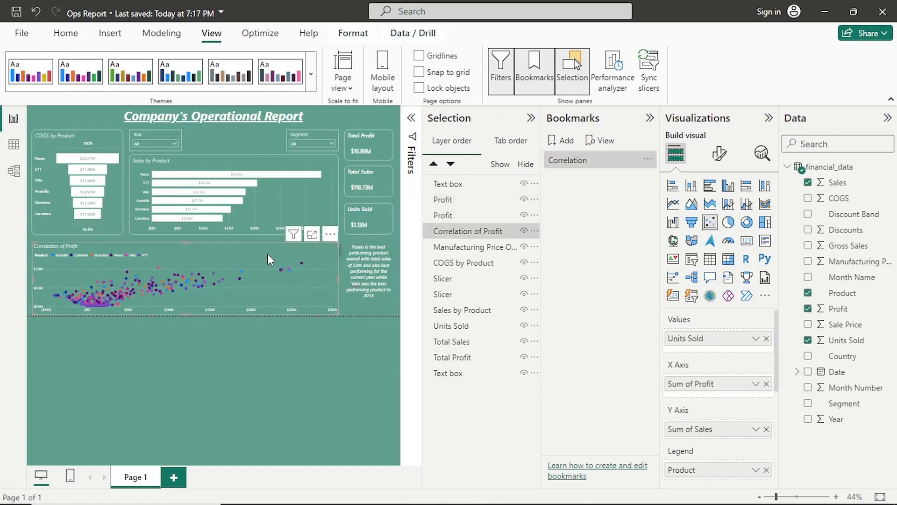
pyautogui.click(649, 119)
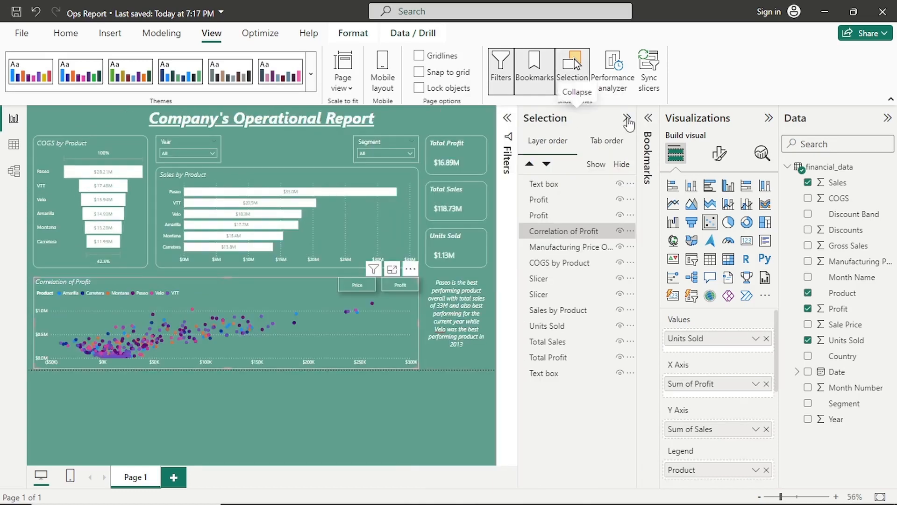
pyautogui.click(629, 118)
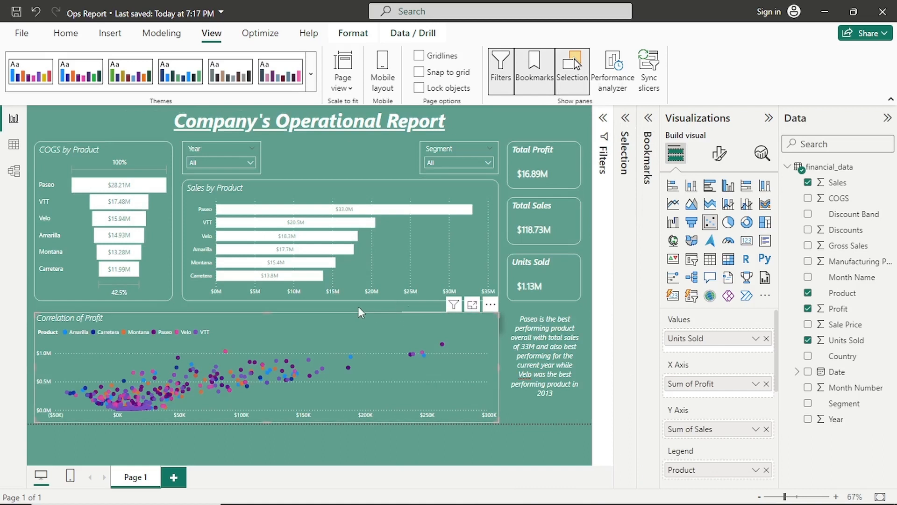
# - Rename the Price button's entry in the layer order to "Price"
pyautogui.click(419, 312)
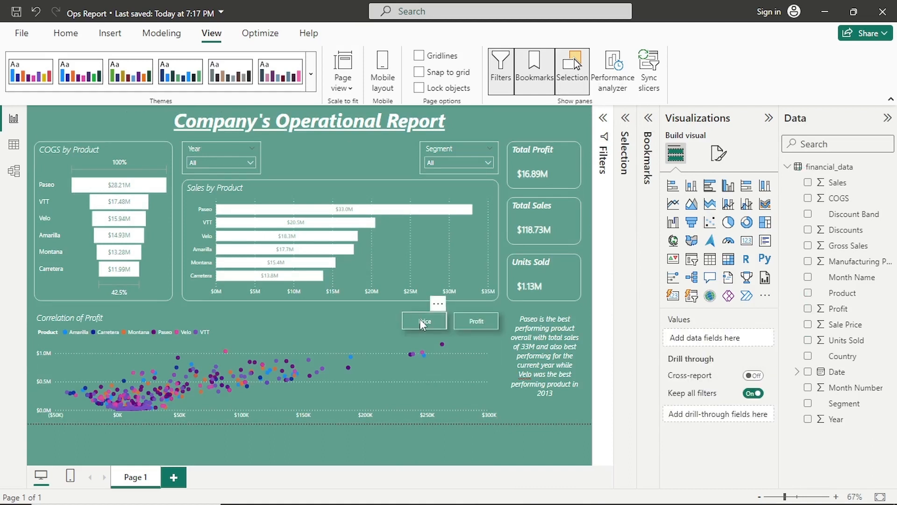
pyautogui.click(419, 319)
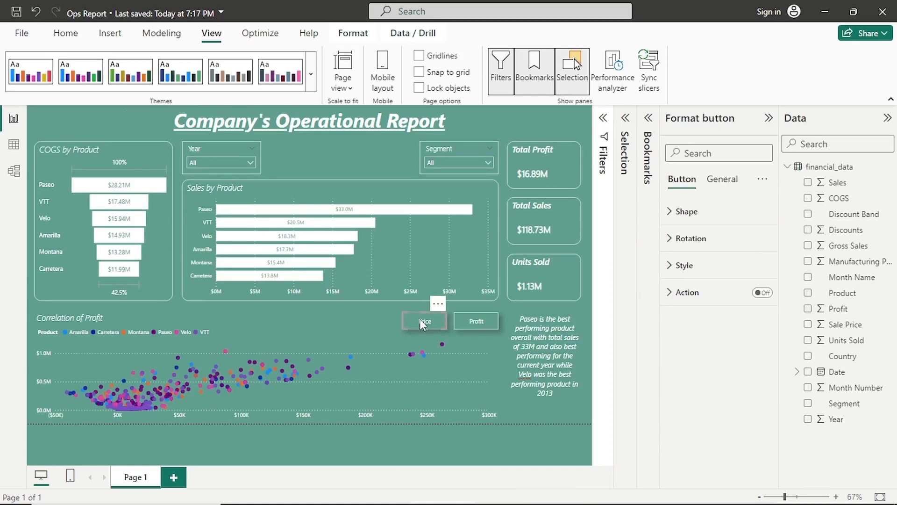
pyautogui.click(627, 118)
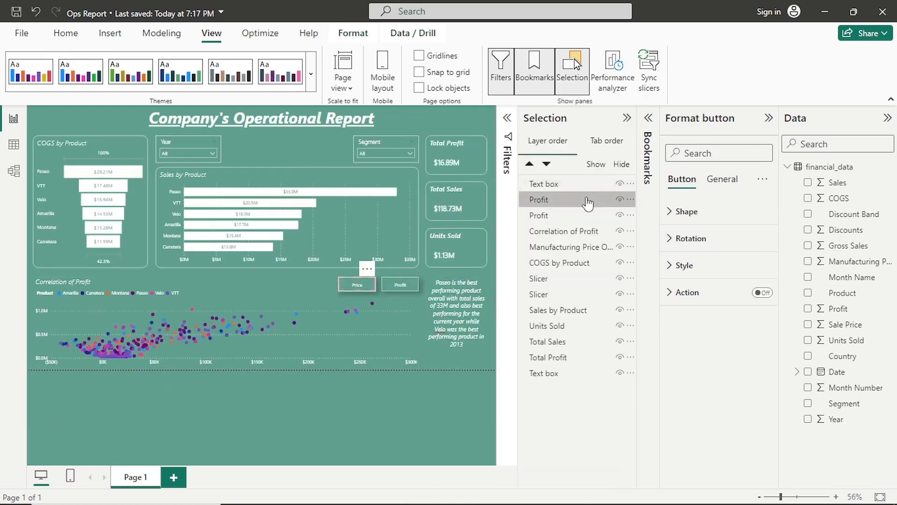
pyautogui.doubleClick(587, 200)
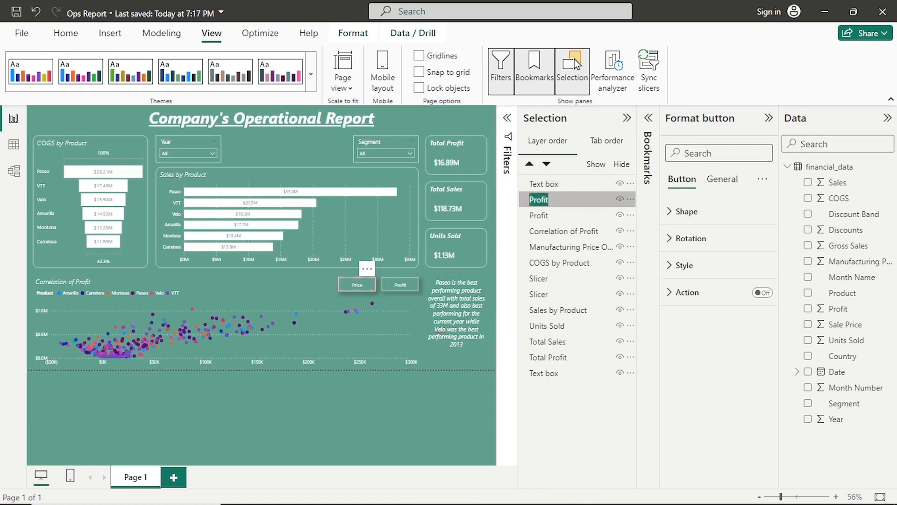
pyautogui.write('Price')
pyautogui.press('Return')
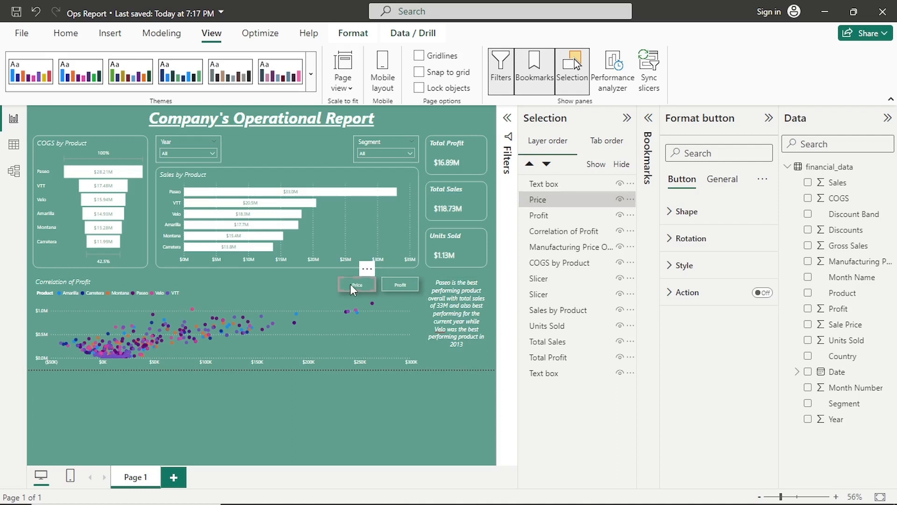
# - Hide the Correlation of Profit scatter chart, leaving the manufacturing price line chart in its place
pyautogui.click(625, 120)
pyautogui.click(626, 122)
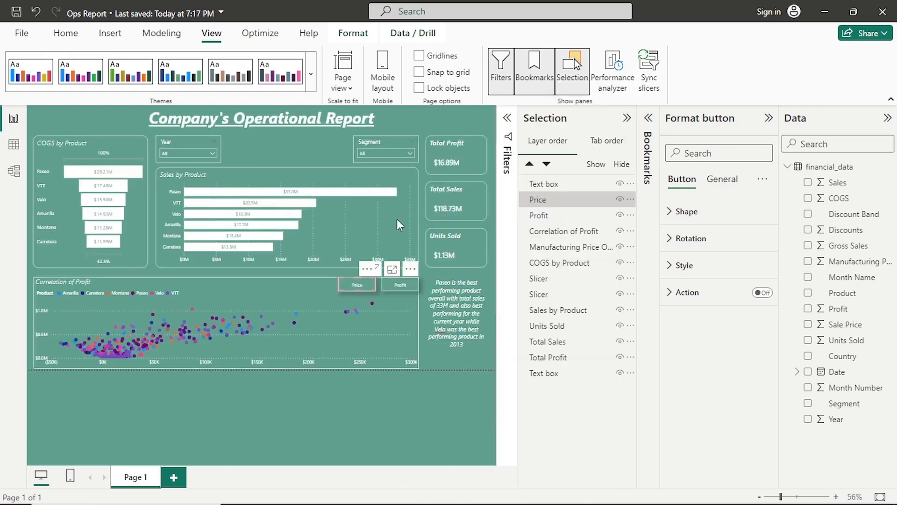
pyautogui.click(620, 231)
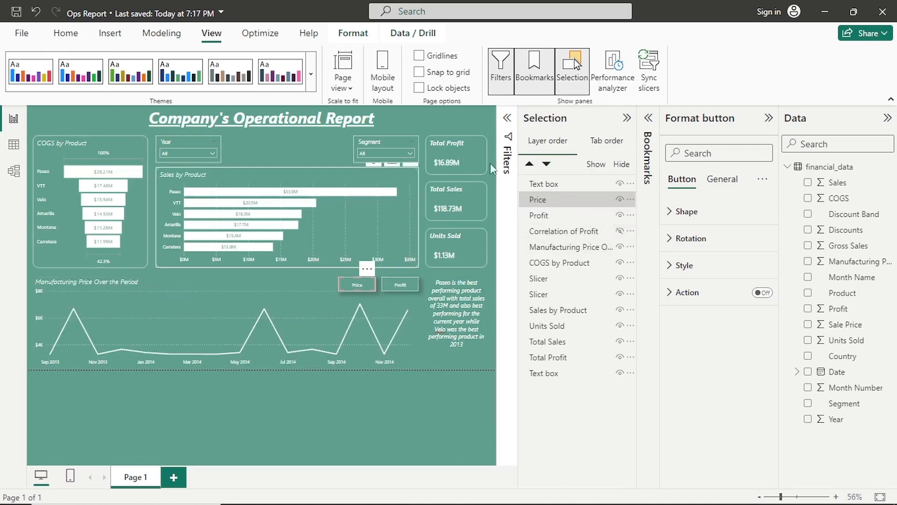
# - Add a bookmark of the current report view showing the manufacturing price line chart and name it "Trend"
pyautogui.click(648, 117)
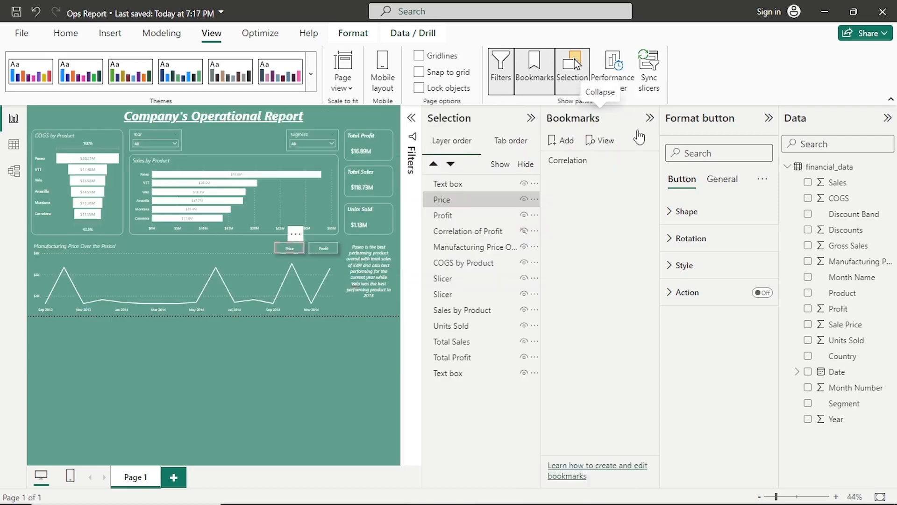
pyautogui.click(566, 148)
pyautogui.doubleClick(571, 181)
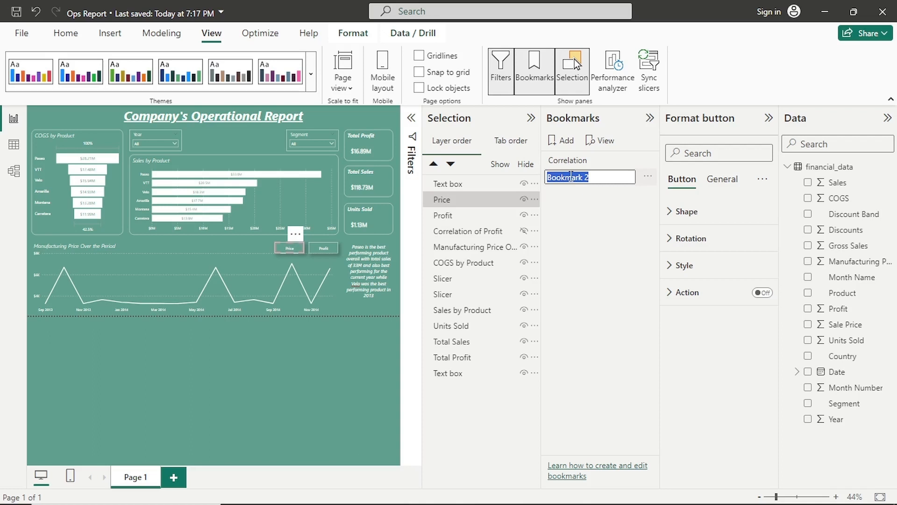
pyautogui.write('Trend')
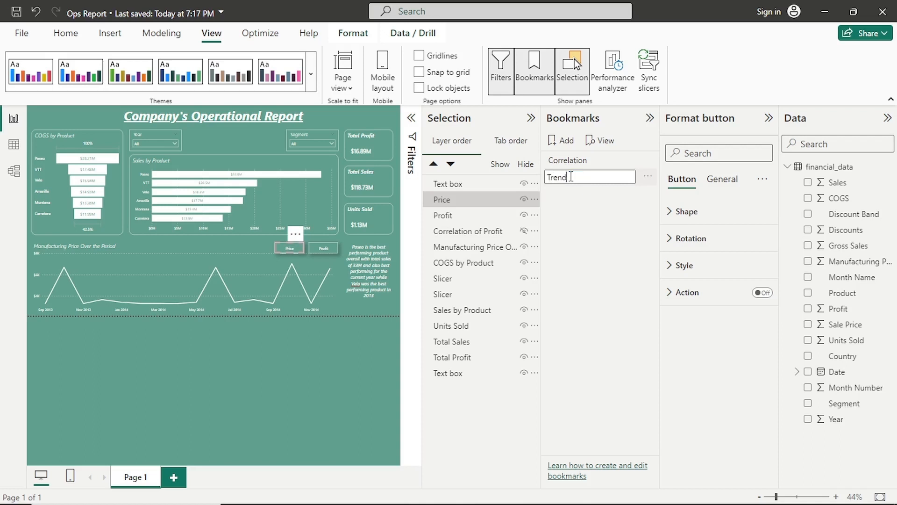
pyautogui.click(567, 284)
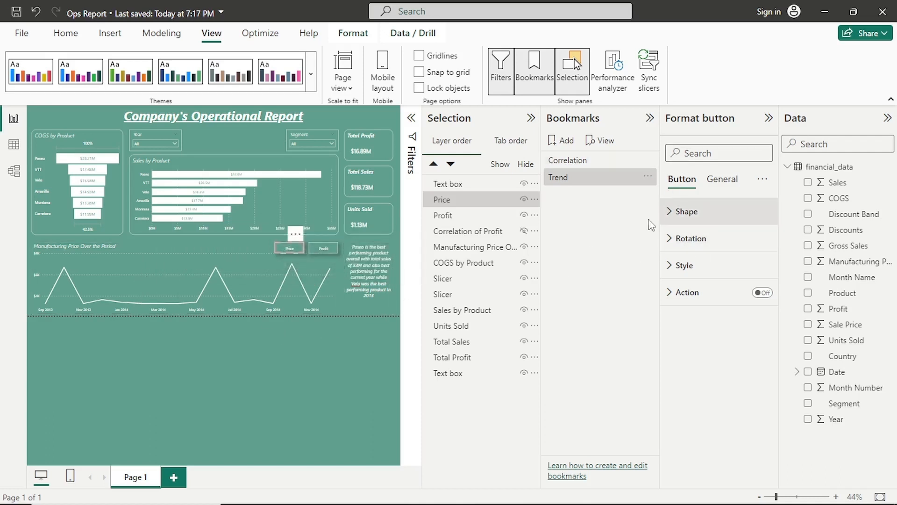
# - Turn on the Price button's action, set its type to Bookmark and link it to the Trend bookmark
pyautogui.click(687, 294)
pyautogui.click(762, 293)
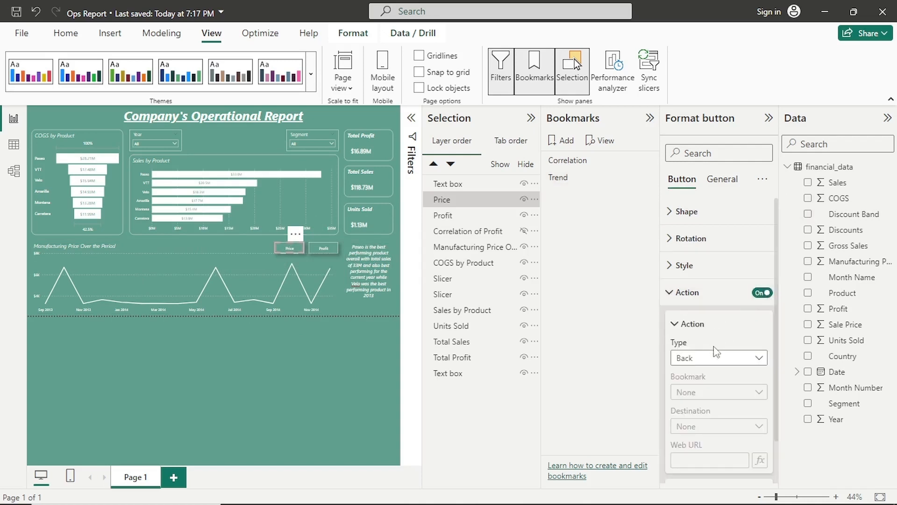
pyautogui.click(713, 358)
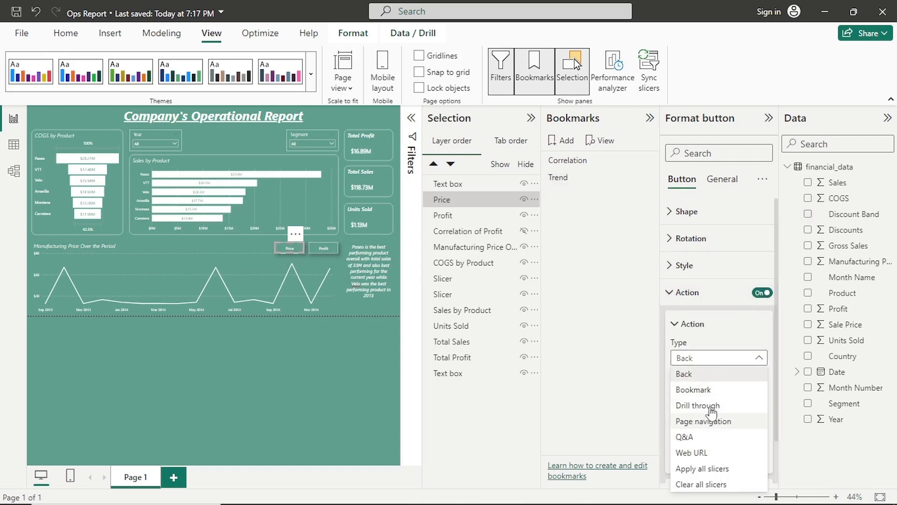
pyautogui.click(709, 395)
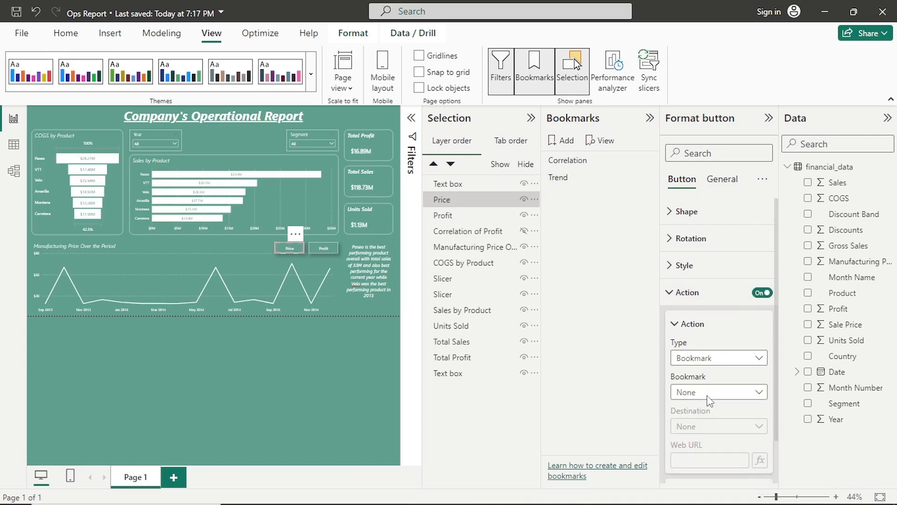
pyautogui.click(710, 397)
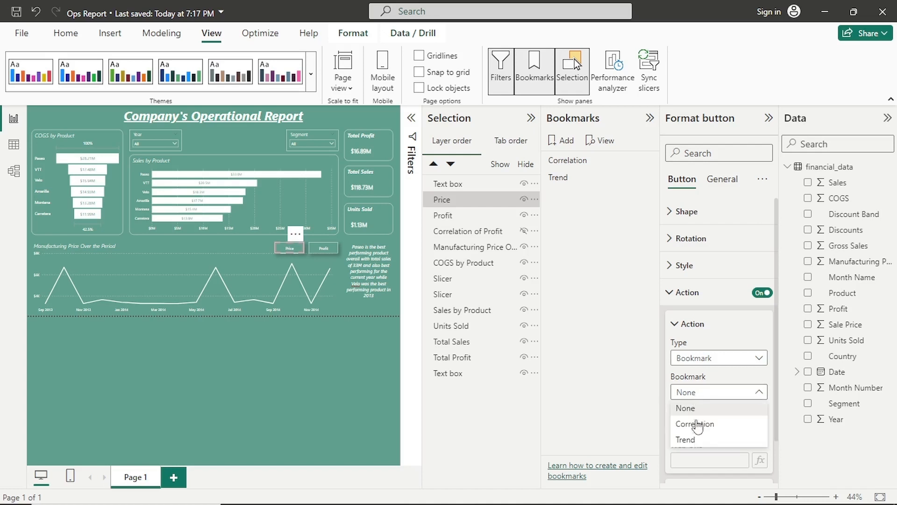
pyautogui.click(701, 440)
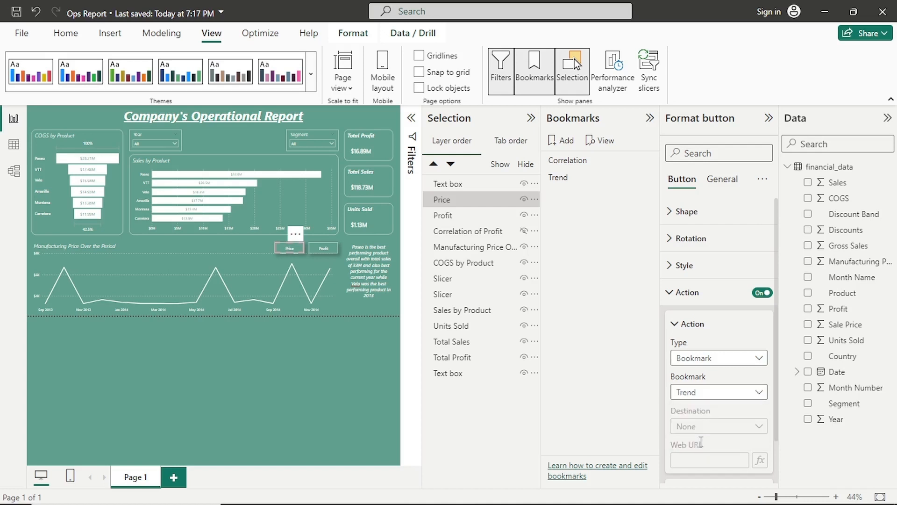
# - Turn on the Profit button's action, set its type to Bookmark and link it to the Correlation bookmark
pyautogui.click(314, 250)
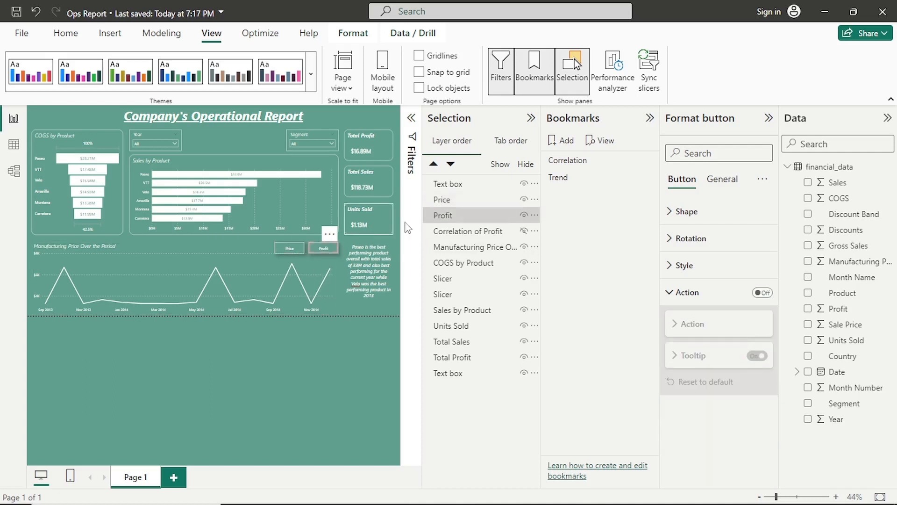
pyautogui.click(763, 292)
pyautogui.click(683, 323)
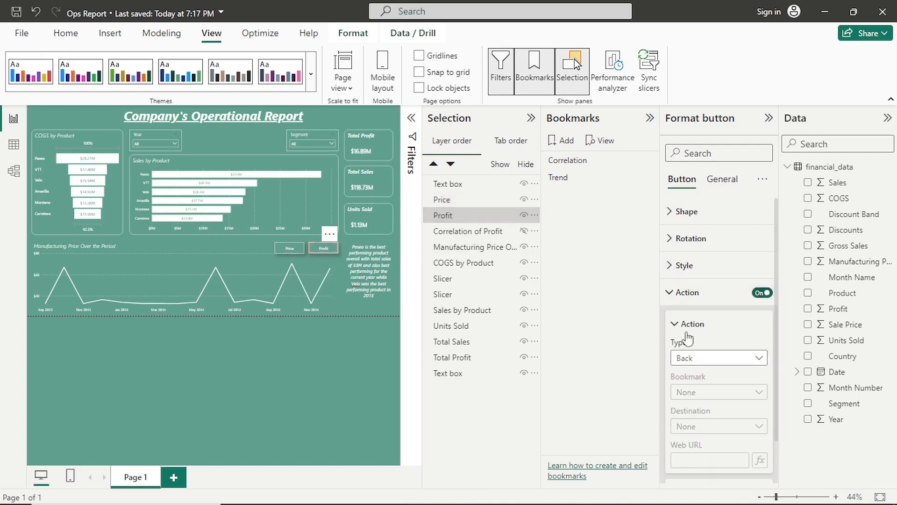
pyautogui.click(688, 359)
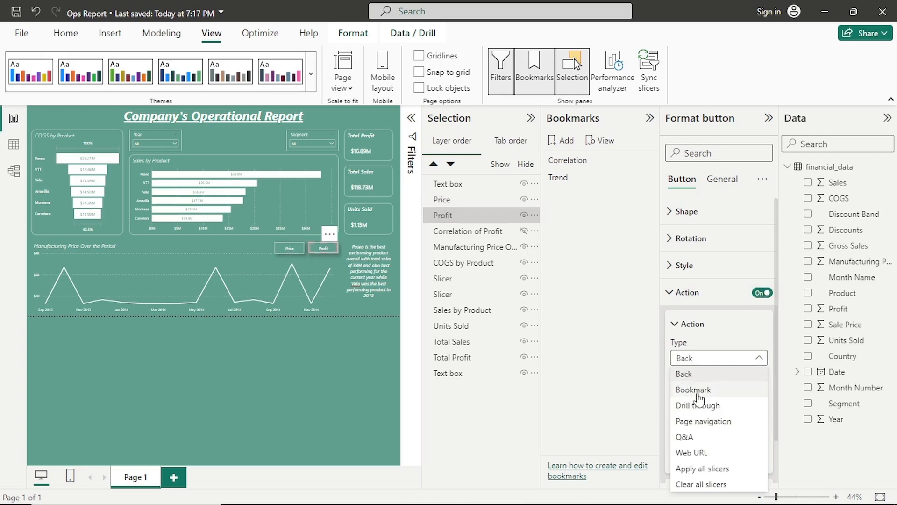
pyautogui.click(699, 392)
pyautogui.click(699, 392)
pyautogui.click(726, 423)
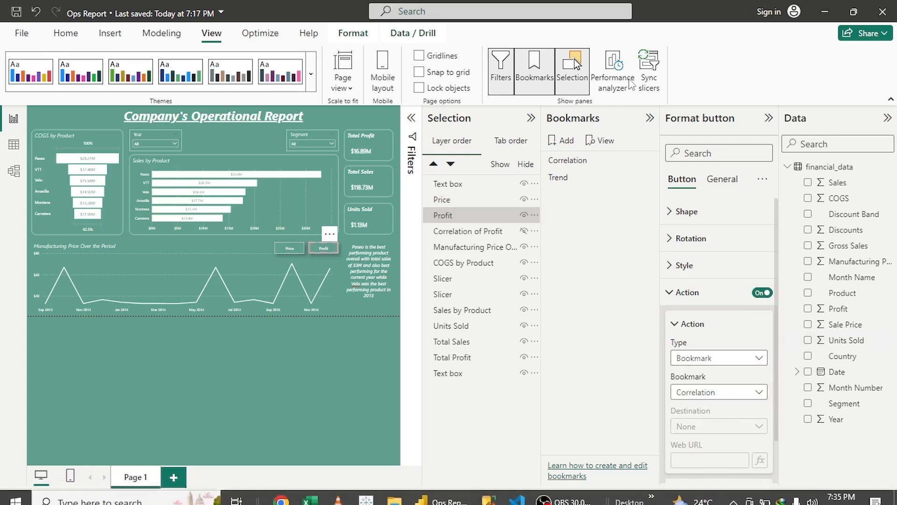
# - Collapse the Selection, Bookmarks, Format button and Data panes, and test the Profit button to switch to the scatter chart
pyautogui.click(531, 120)
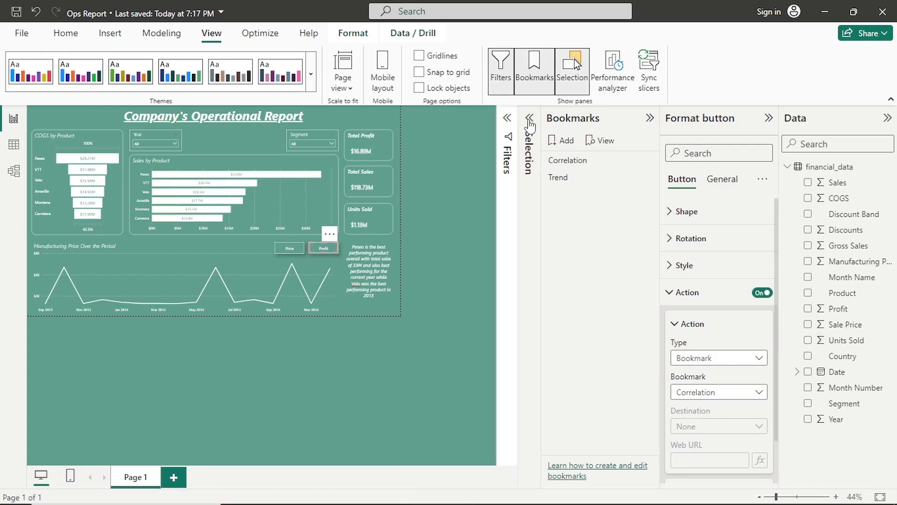
pyautogui.click(650, 120)
pyautogui.click(768, 120)
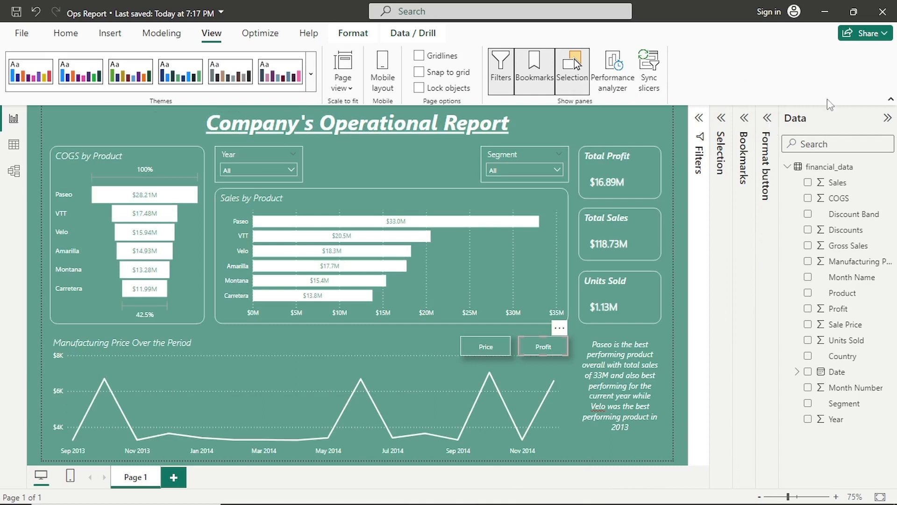
pyautogui.click(887, 119)
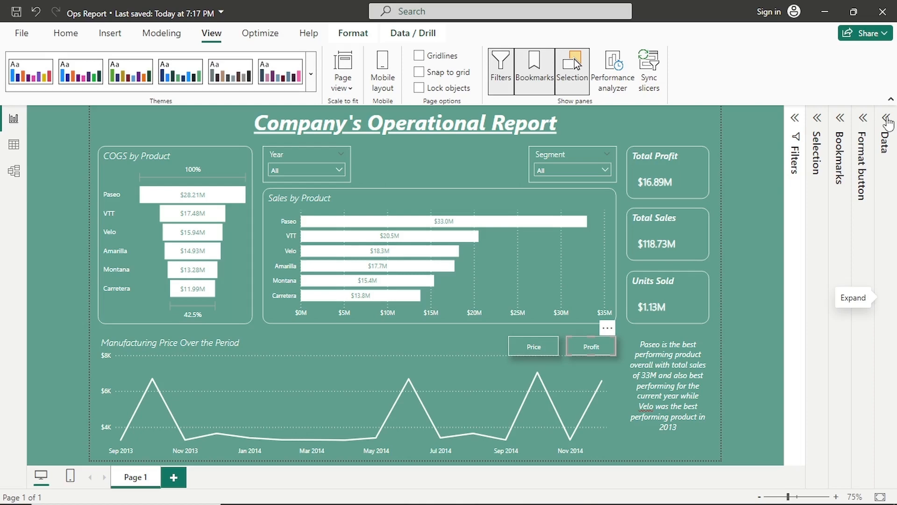
pyautogui.moveTo(564, 503)
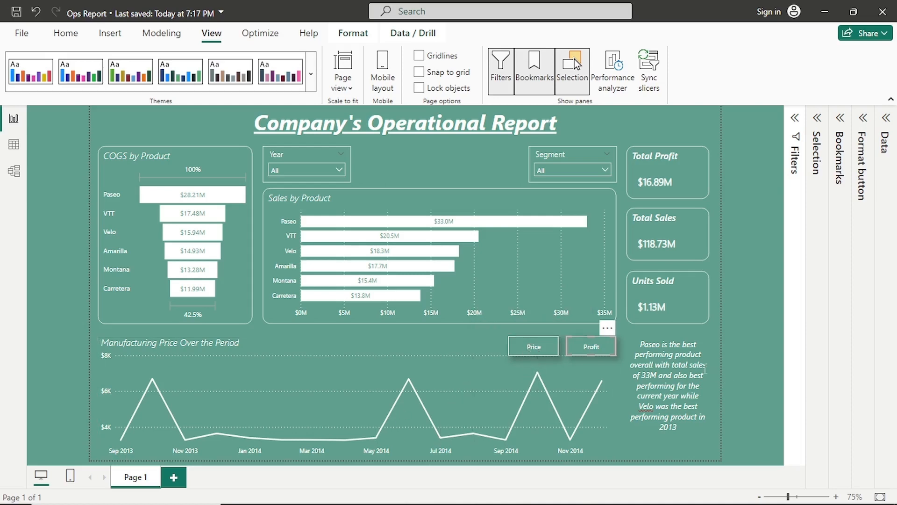
pyautogui.keyDown('ctrl'); pyautogui.click(591, 348); pyautogui.keyUp('ctrl')
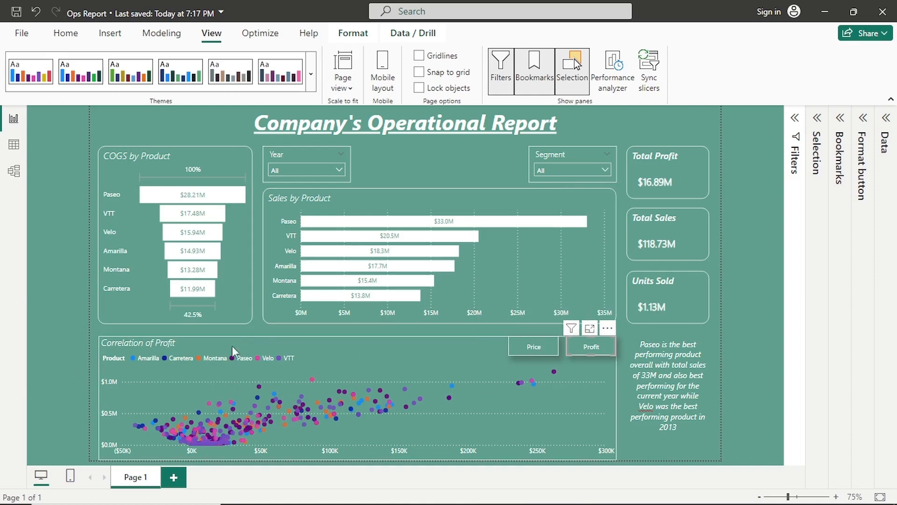
# - Change the scatter chart's title to "Correlation of Profit, Sales, Units Sold by Products"
pyautogui.click(442, 380)
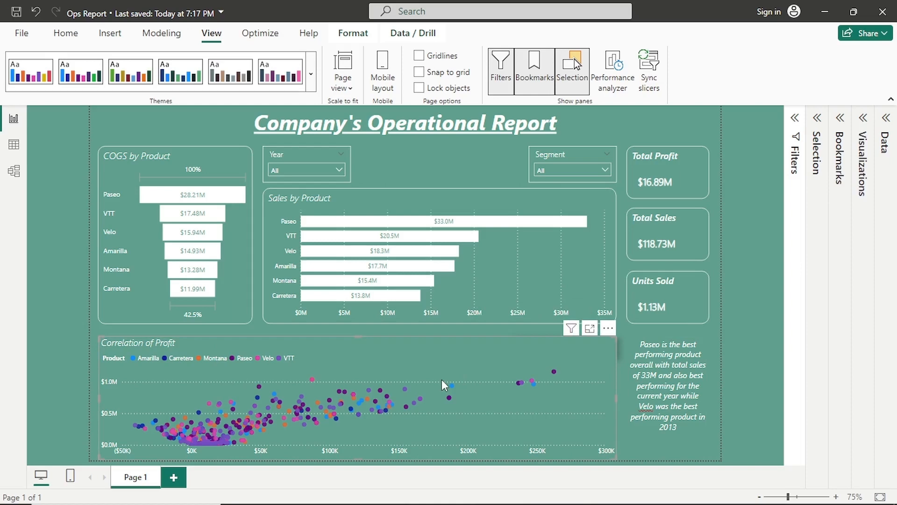
pyautogui.click(862, 117)
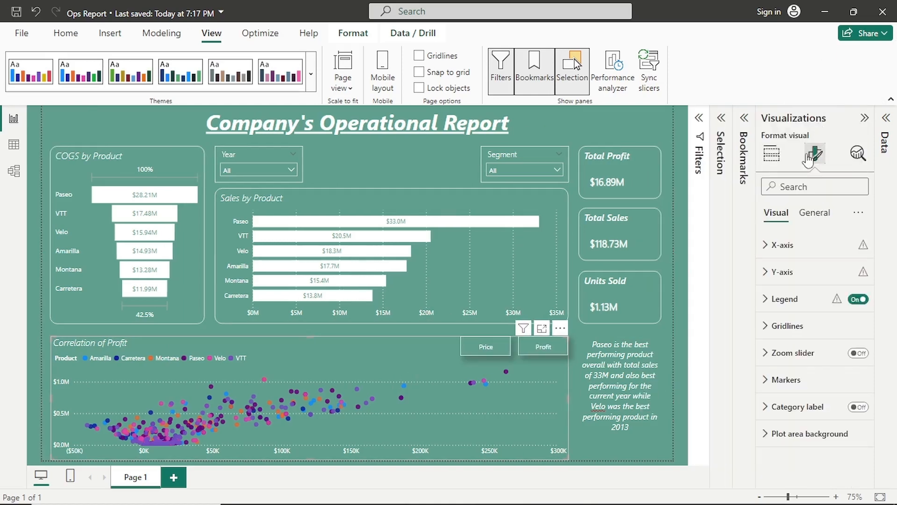
pyautogui.click(818, 216)
pyautogui.click(813, 274)
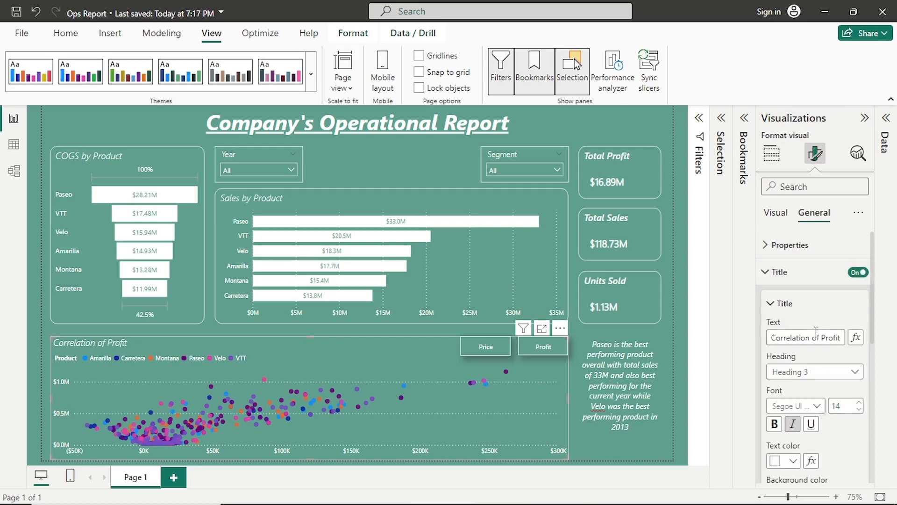
pyautogui.click(826, 337)
pyautogui.press('Right')
pyautogui.press('Right')
pyautogui.press('Right')
pyautogui.press('Right')
pyautogui.press('Right')
pyautogui.write(',')
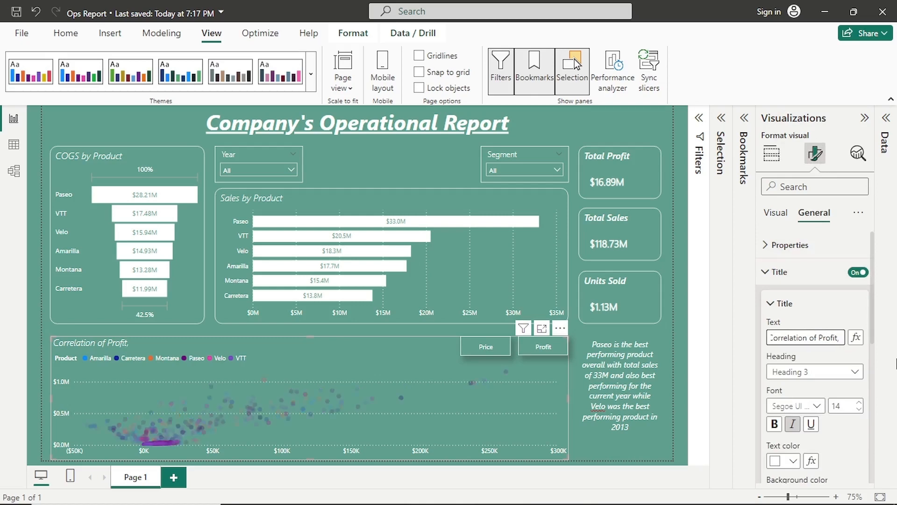
pyautogui.write(' Sales')
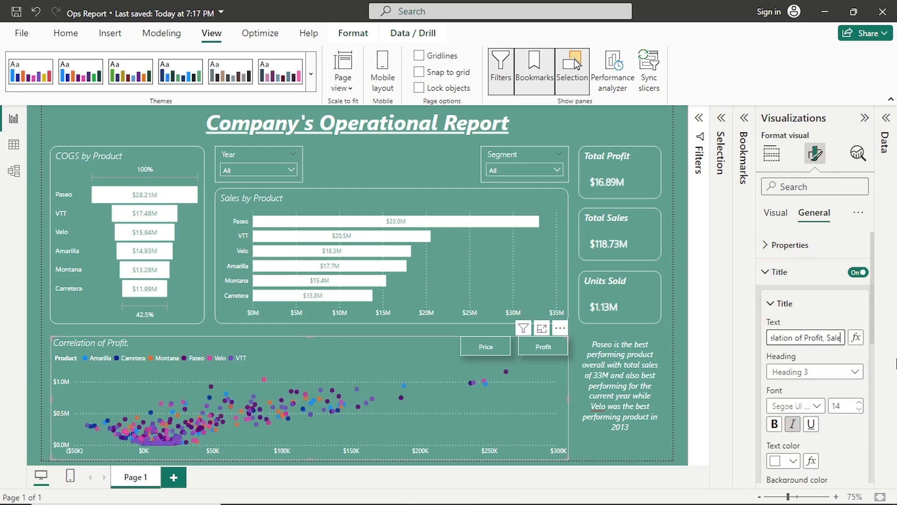
pyautogui.write(', Uni')
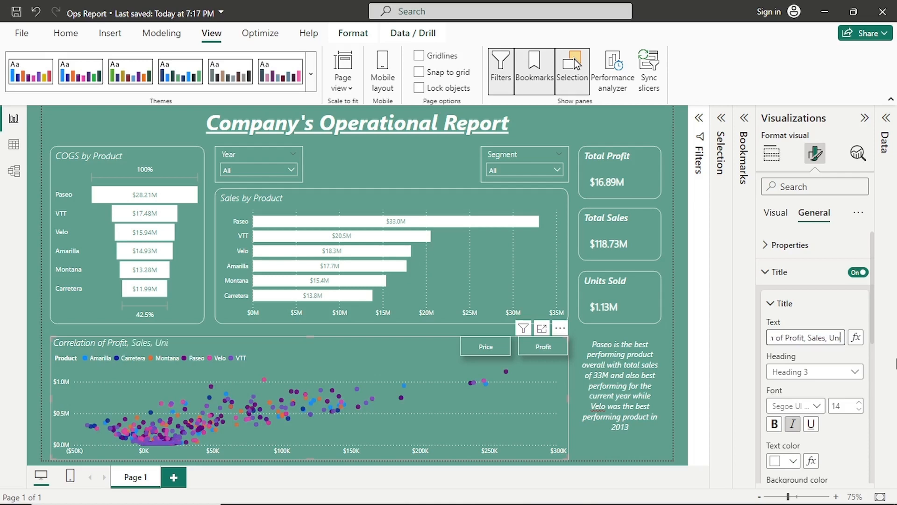
pyautogui.write('ts Sold by')
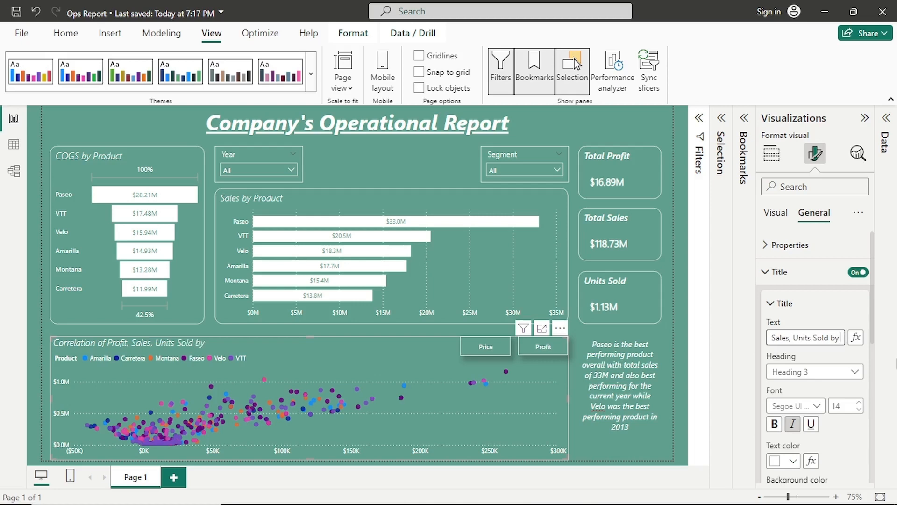
pyautogui.write(' Products')
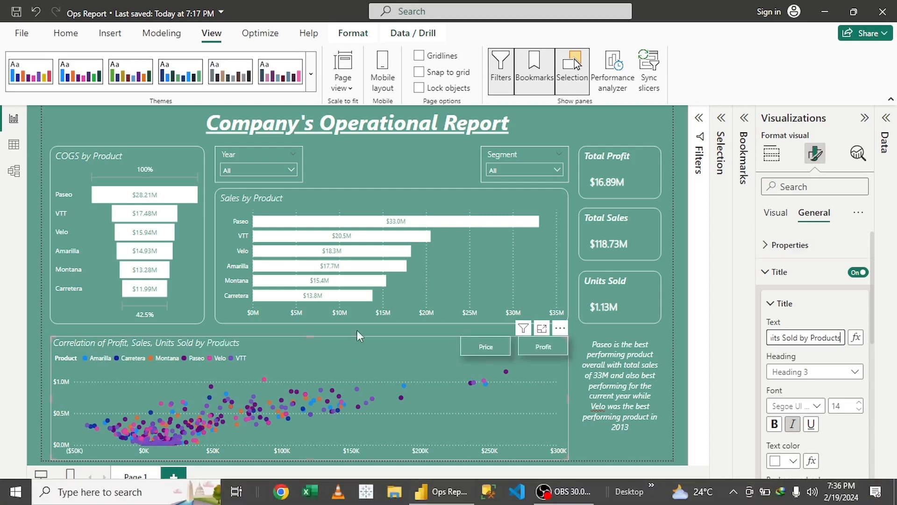
# - Save the report, deselect the scatter chart and test the Price button to switch to the manufacturing price line chart
pyautogui.click(17, 16)
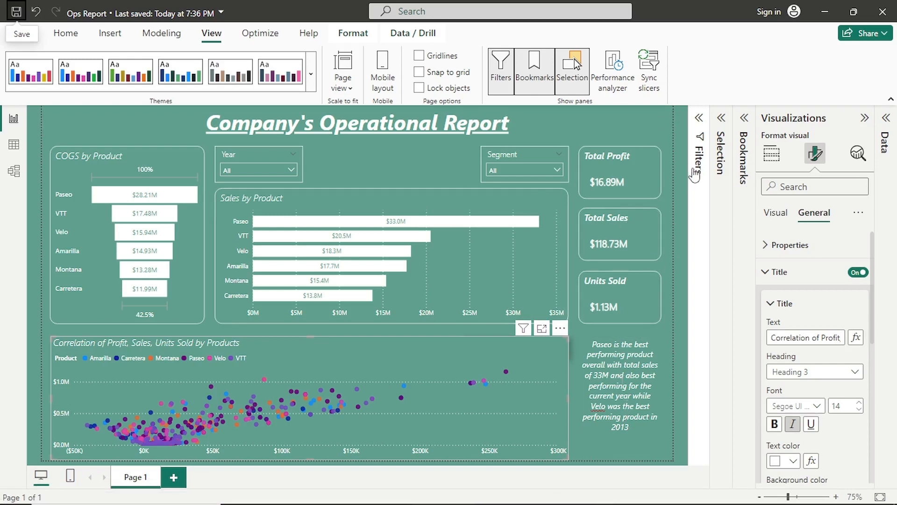
pyautogui.click(682, 158)
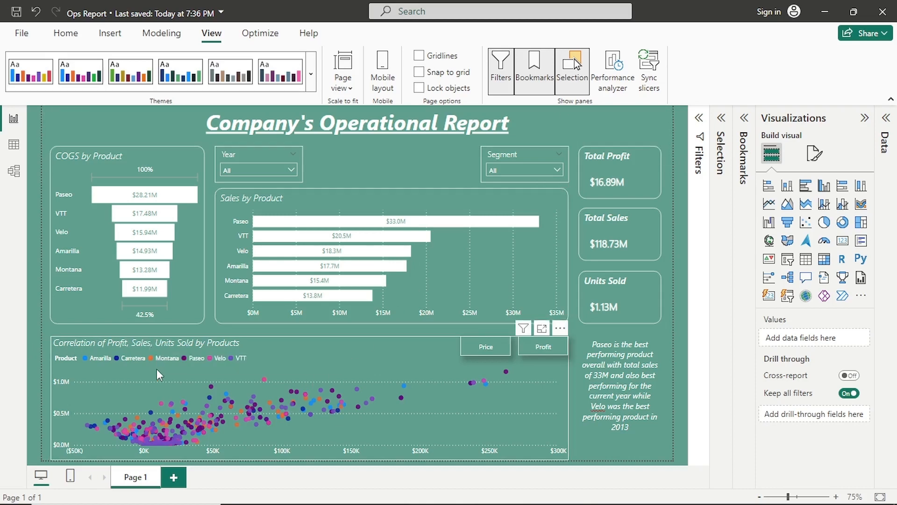
pyautogui.keyDown('ctrl'); pyautogui.click(494, 345); pyautogui.keyUp('ctrl')
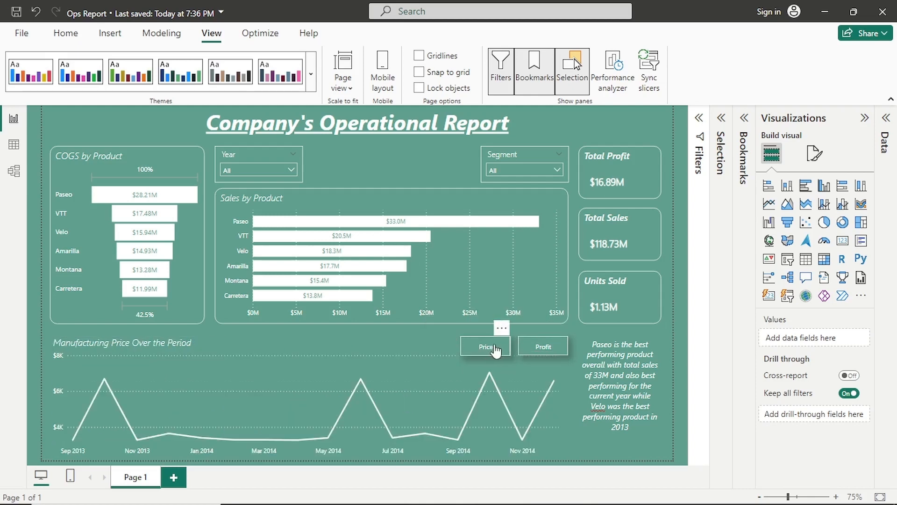